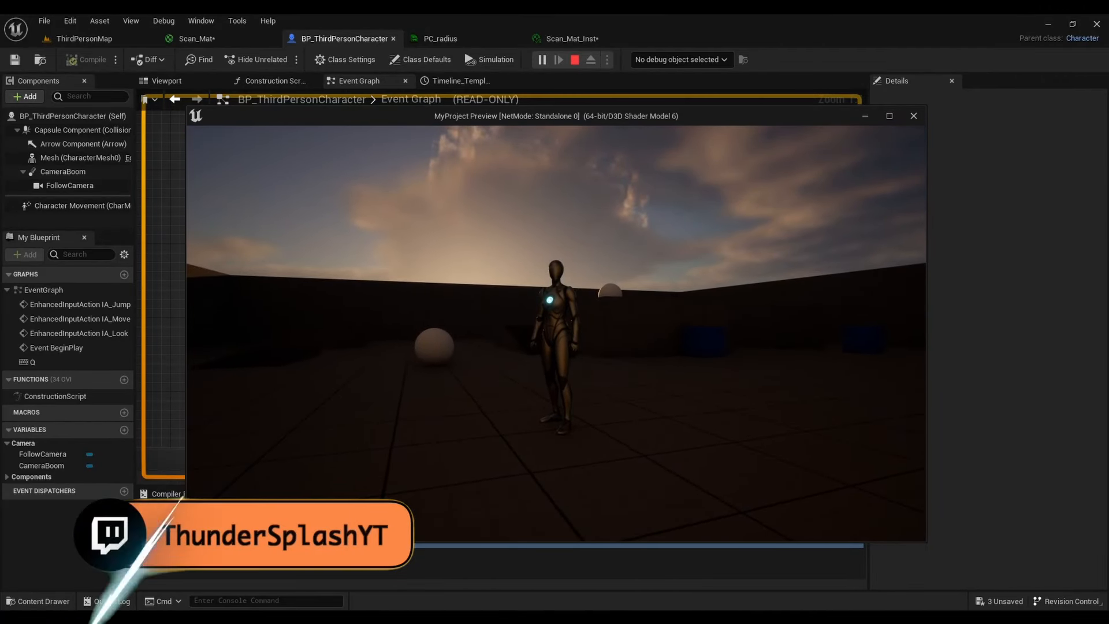
key("q")
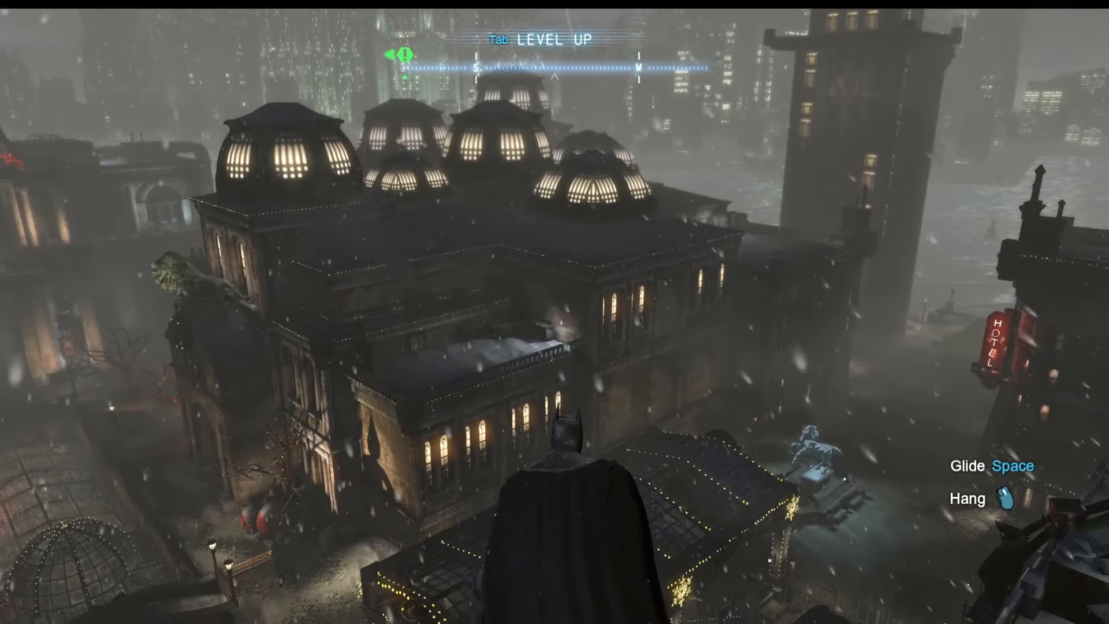
key("x")
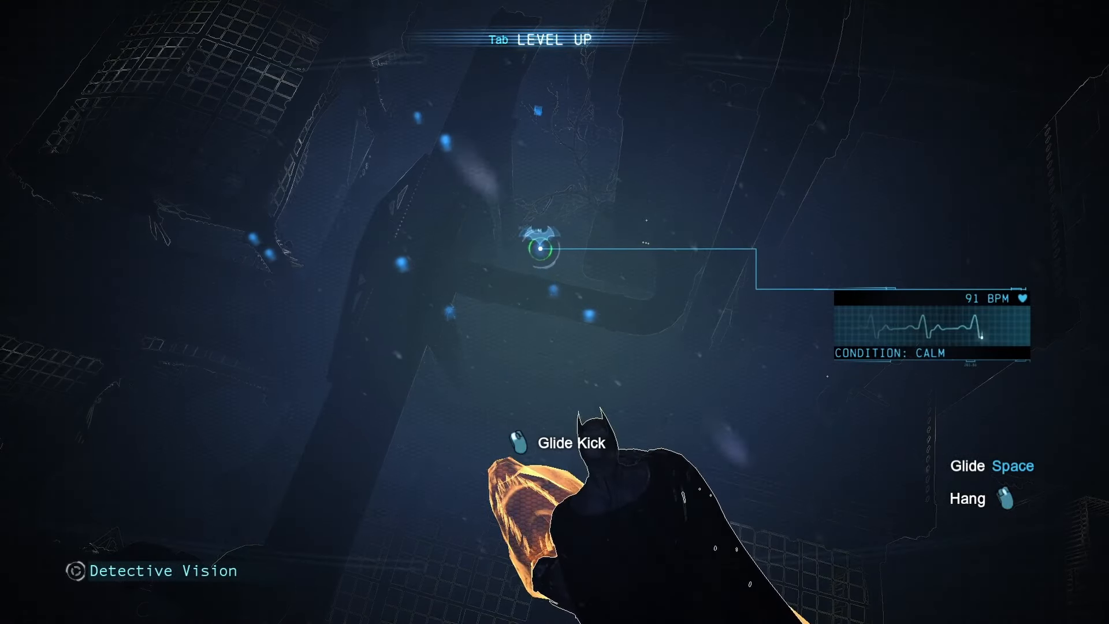
key("x")
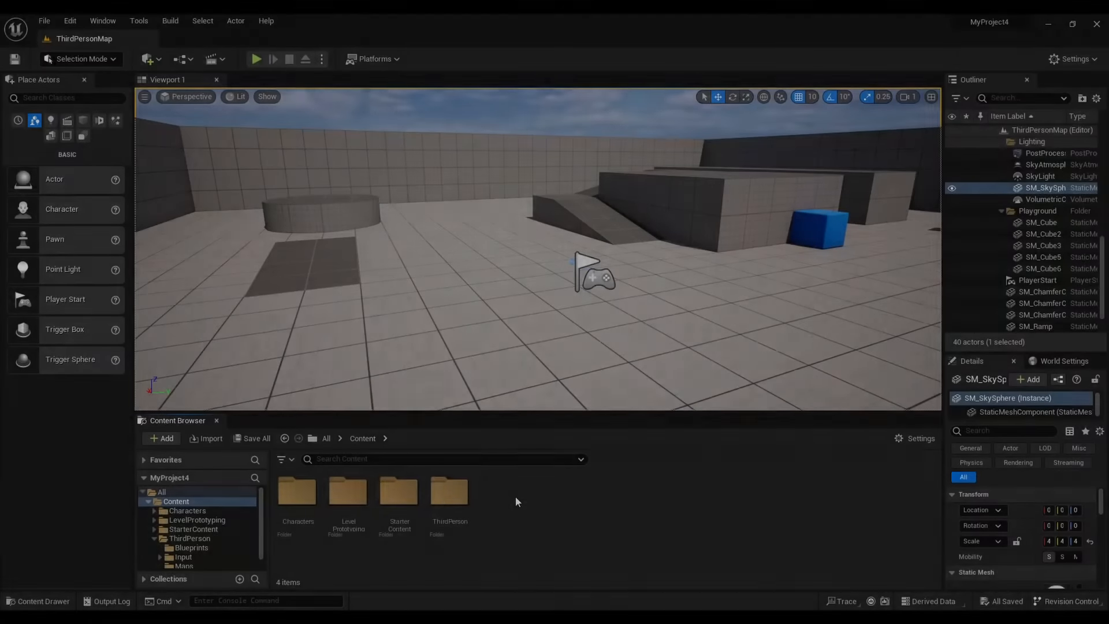
Create a Material Parameter Collection named PC_Radius in the Content folder
right_click(516, 497)
mouse_move(589, 407)
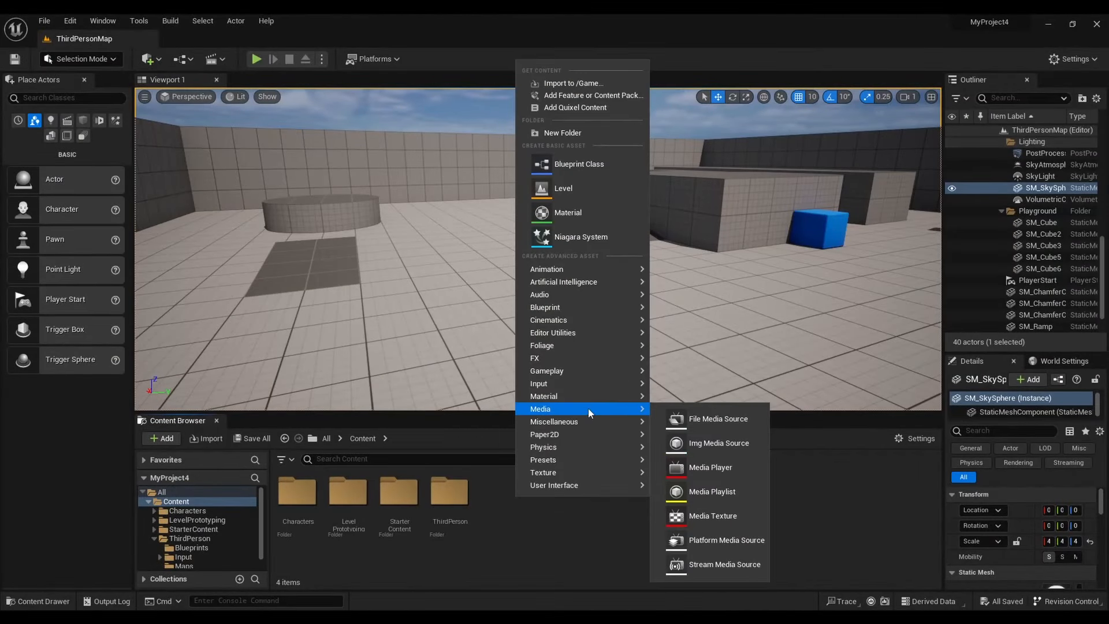
left_click(716, 545)
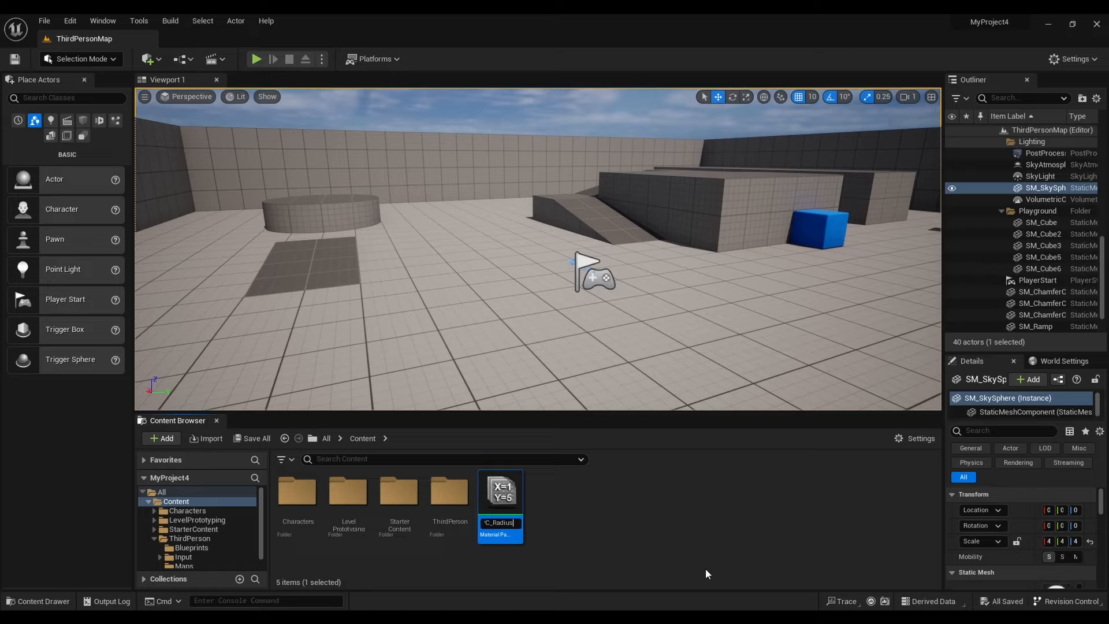
key("Return")
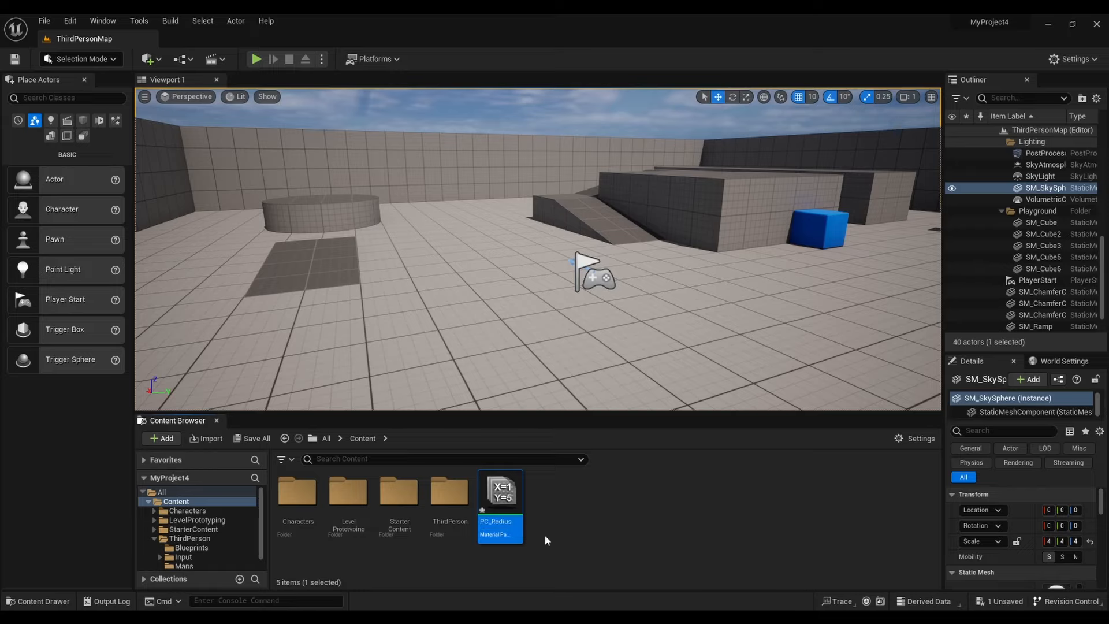
Add a scalar parameter named Radius to the PC_Radius collection, then save and close the asset
double_click(508, 505)
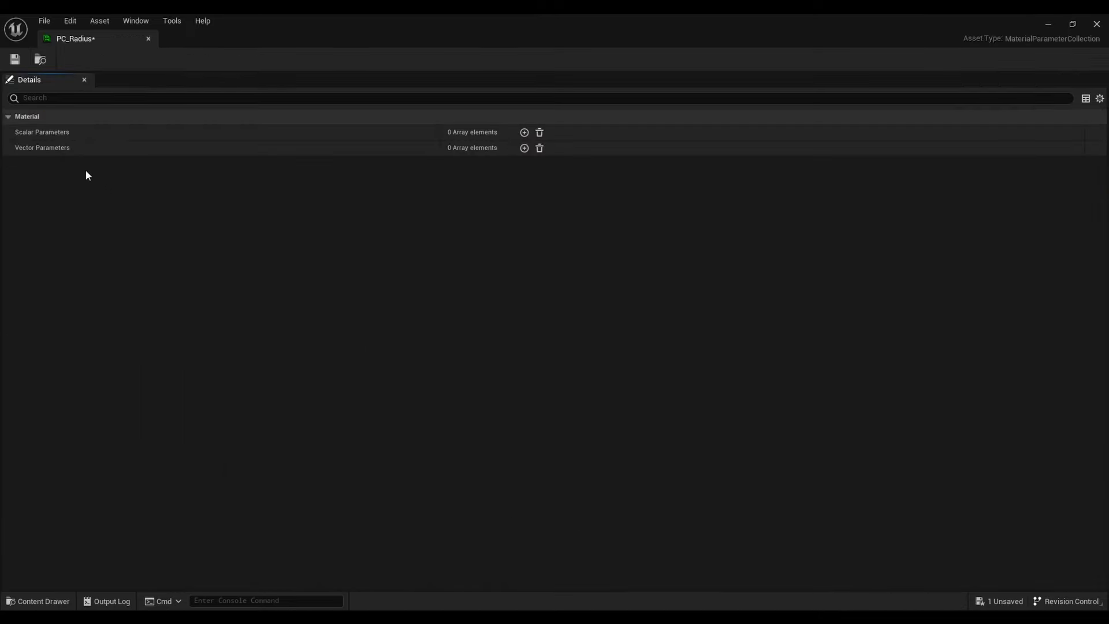
left_click(525, 133)
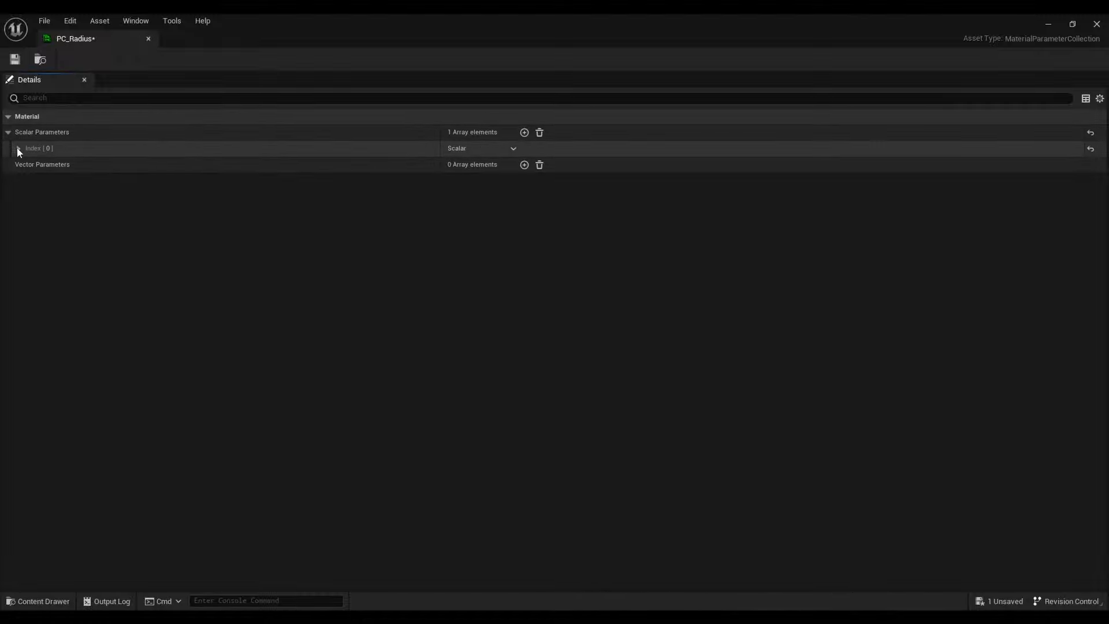
left_click(19, 148)
left_click(474, 180)
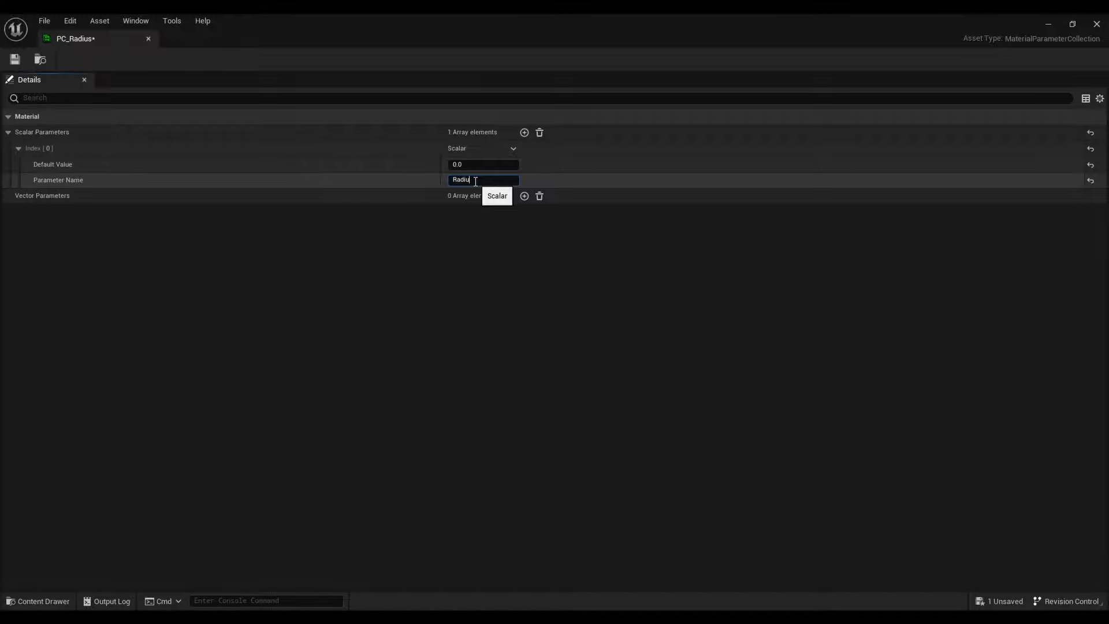
key("Return")
left_click(15, 60)
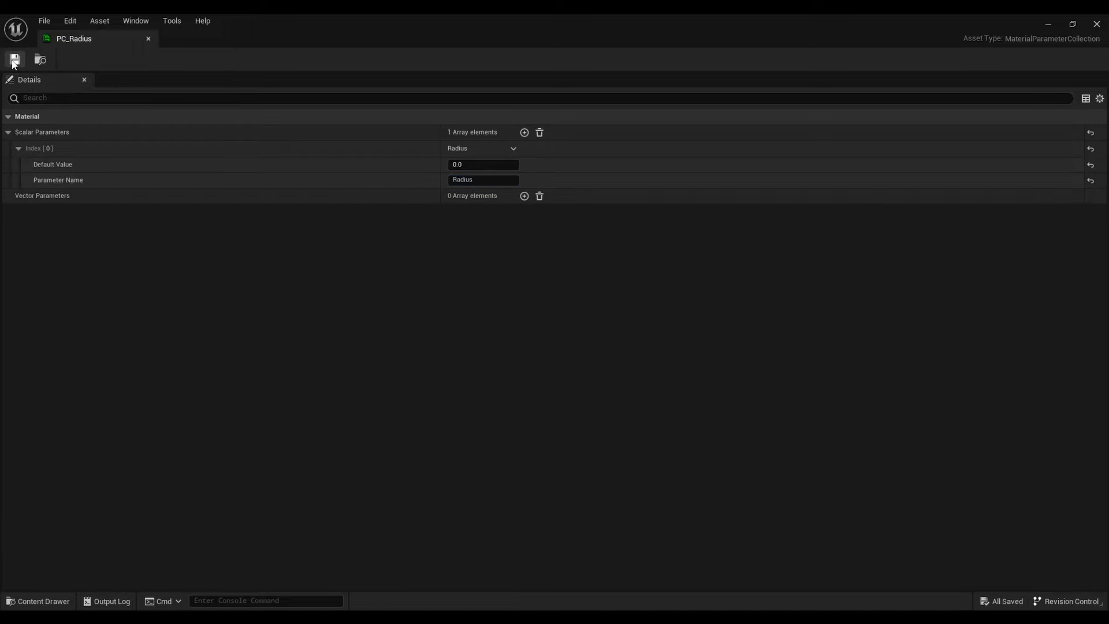
left_click(149, 39)
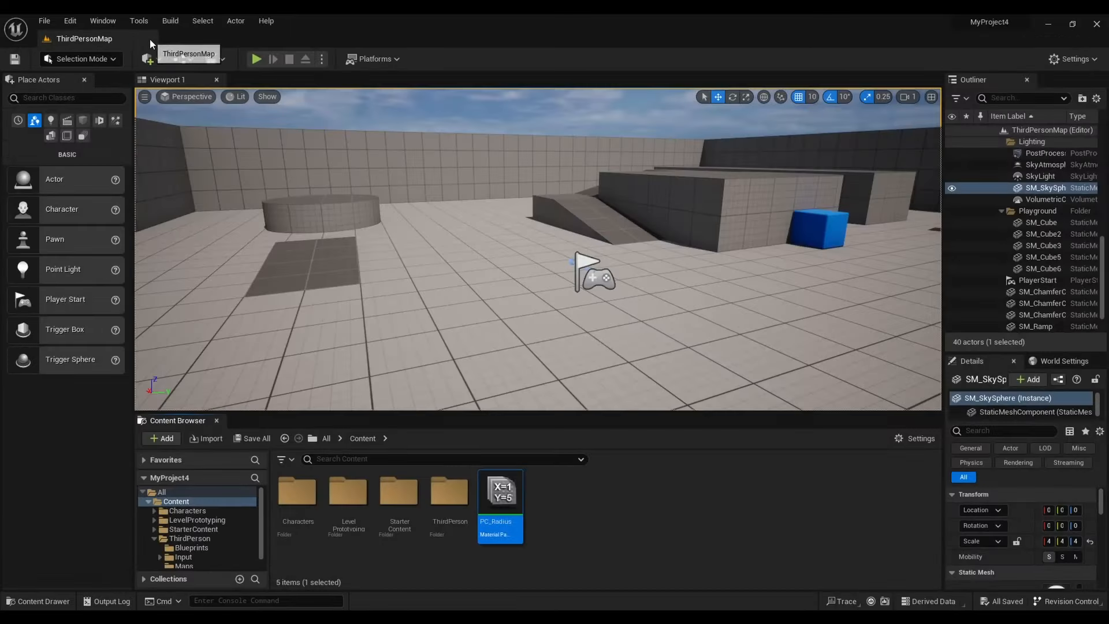
Create a new material named Scan_Material in the Content folder
right_click(557, 501)
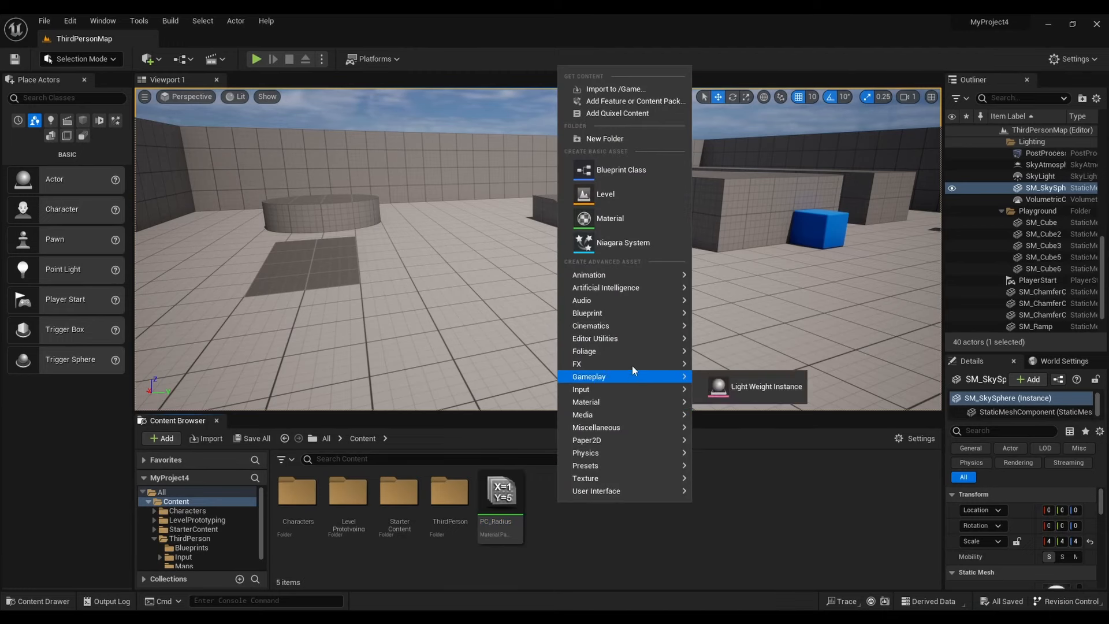
mouse_move(643, 401)
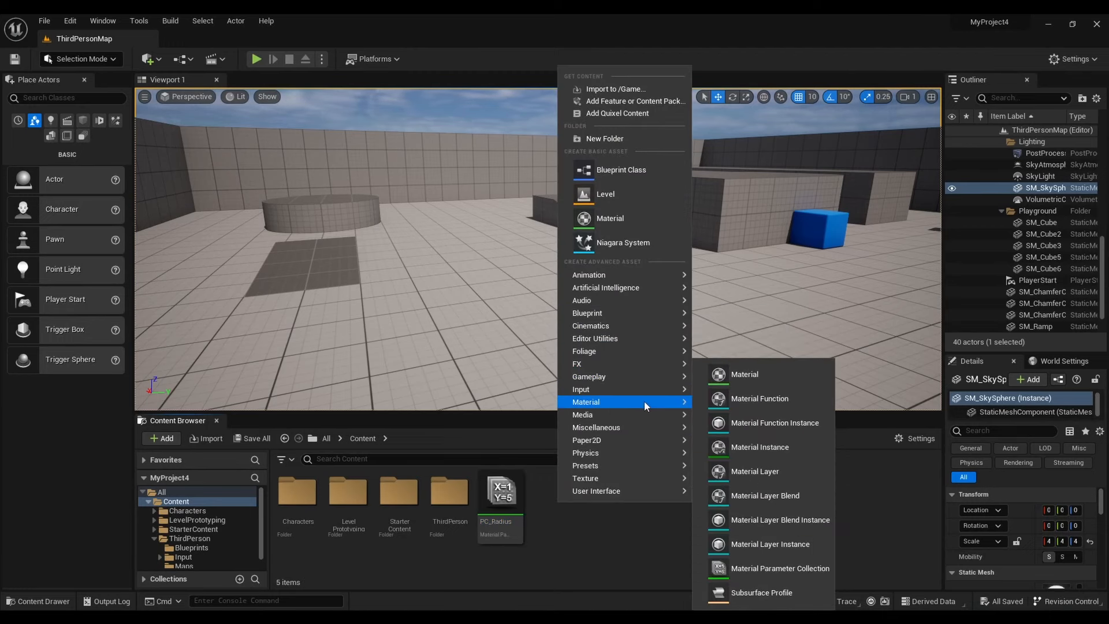
left_click(733, 375)
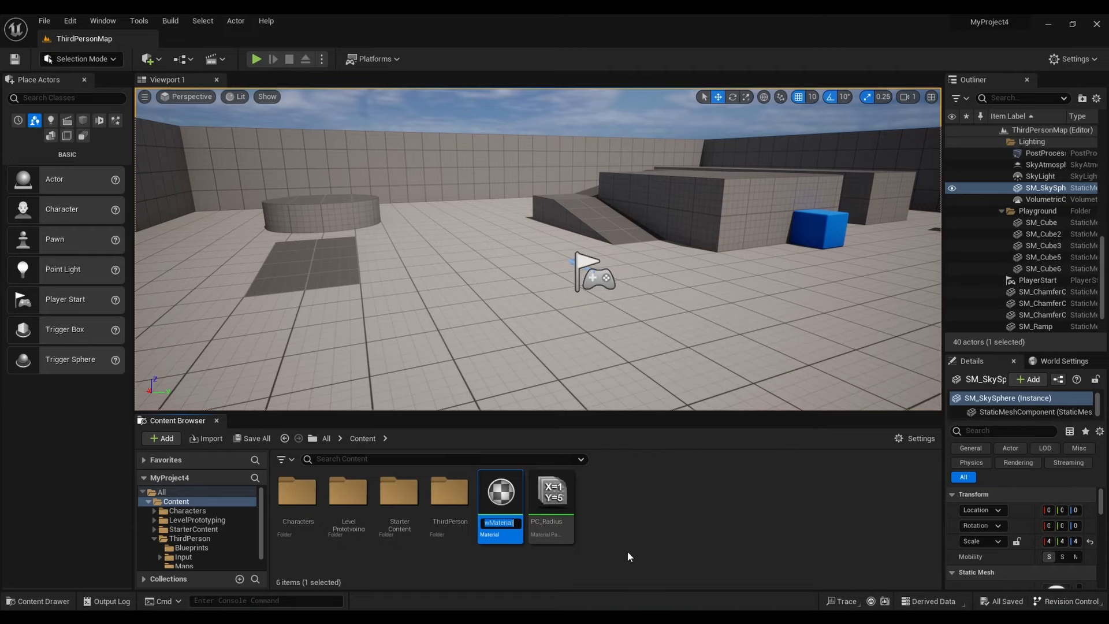
type("Scan")
type("_")
type("Material")
key("Return")
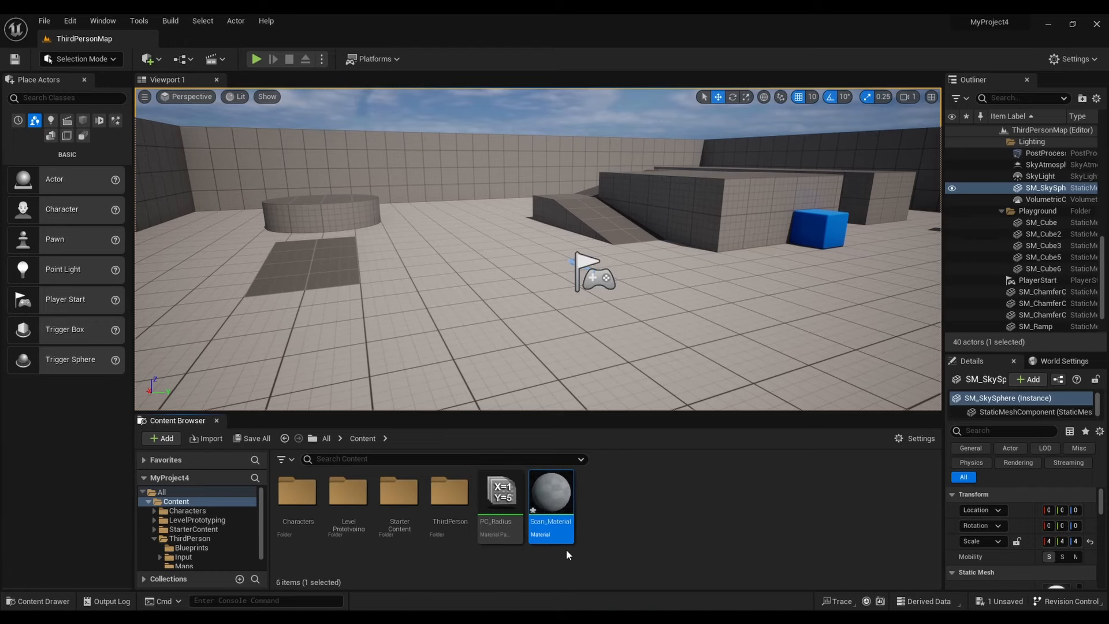
Open Scan_Material and add a SceneTexture node to its graph, well ahead of the material output node
double_click(564, 517)
right_click_drag(387, 344, 622, 350)
scroll(567, 322, "down", 2)
right_click_drag(568, 322, 834, 315)
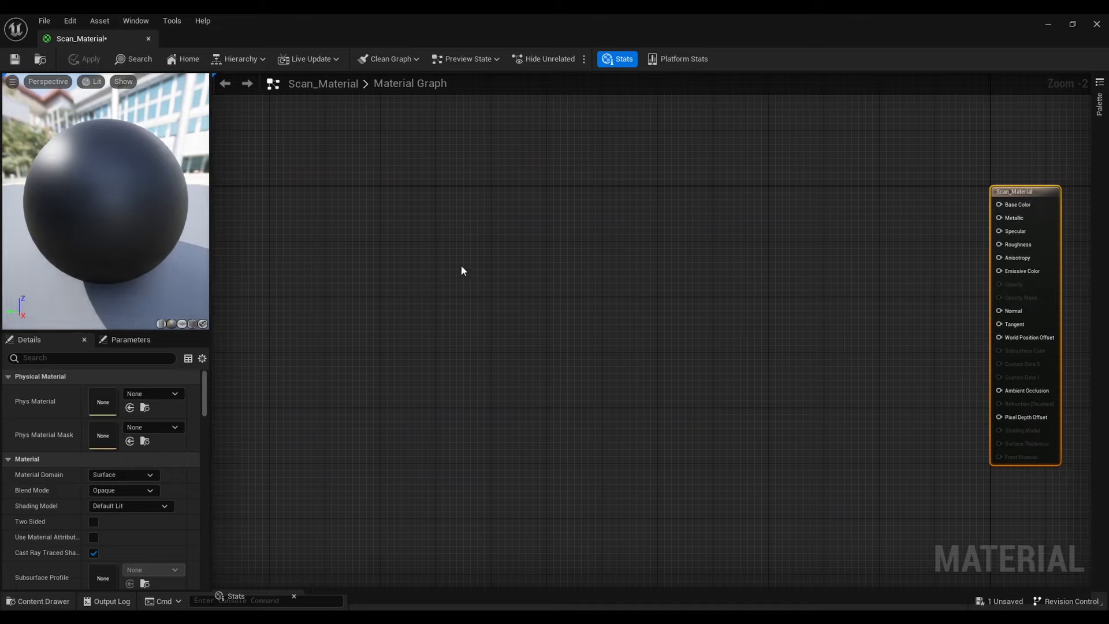
right_click(448, 260)
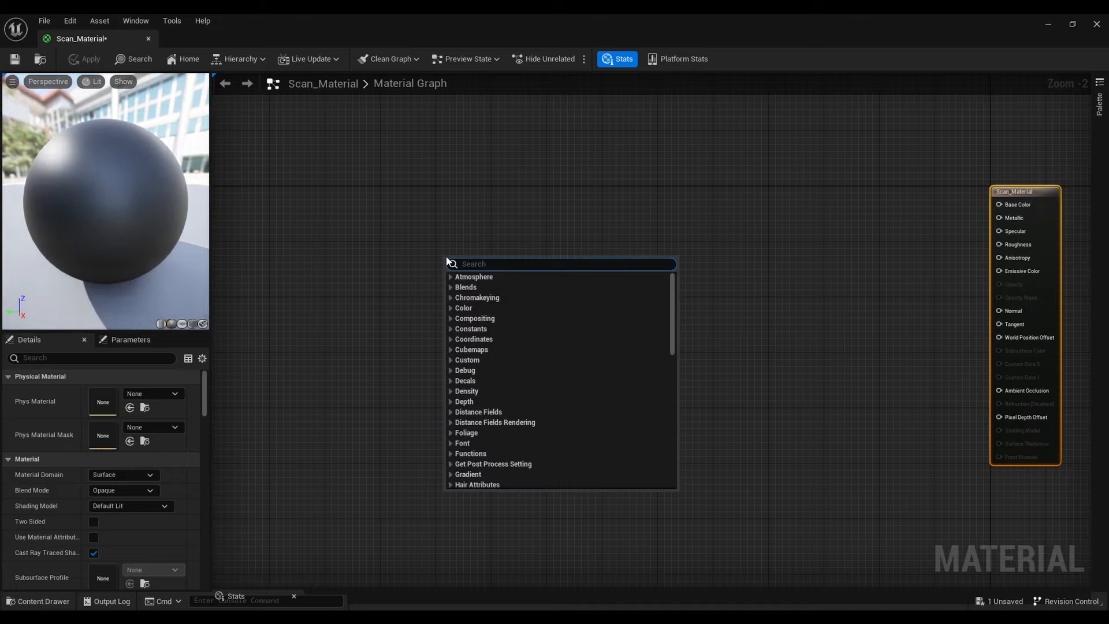
type("scne")
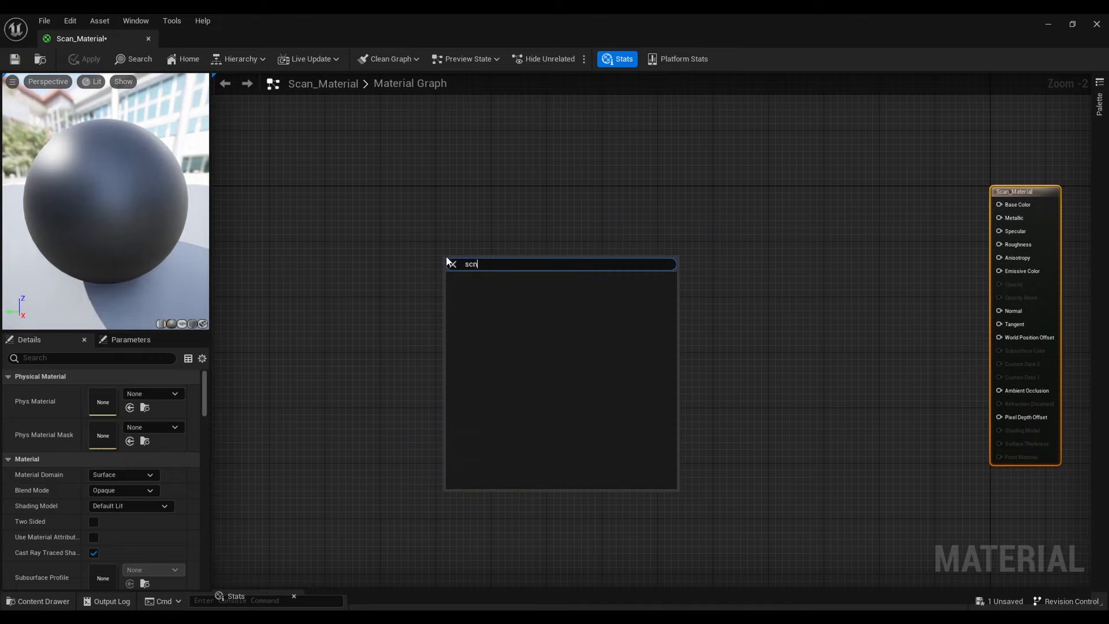
key("BackSpace")
type("ene text")
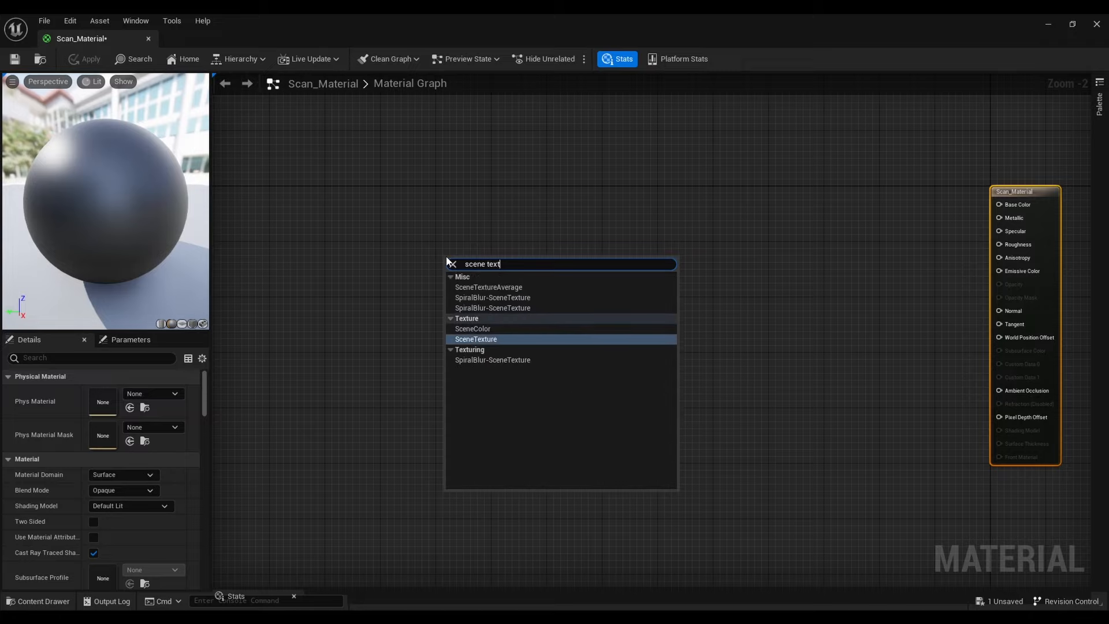
key("Return")
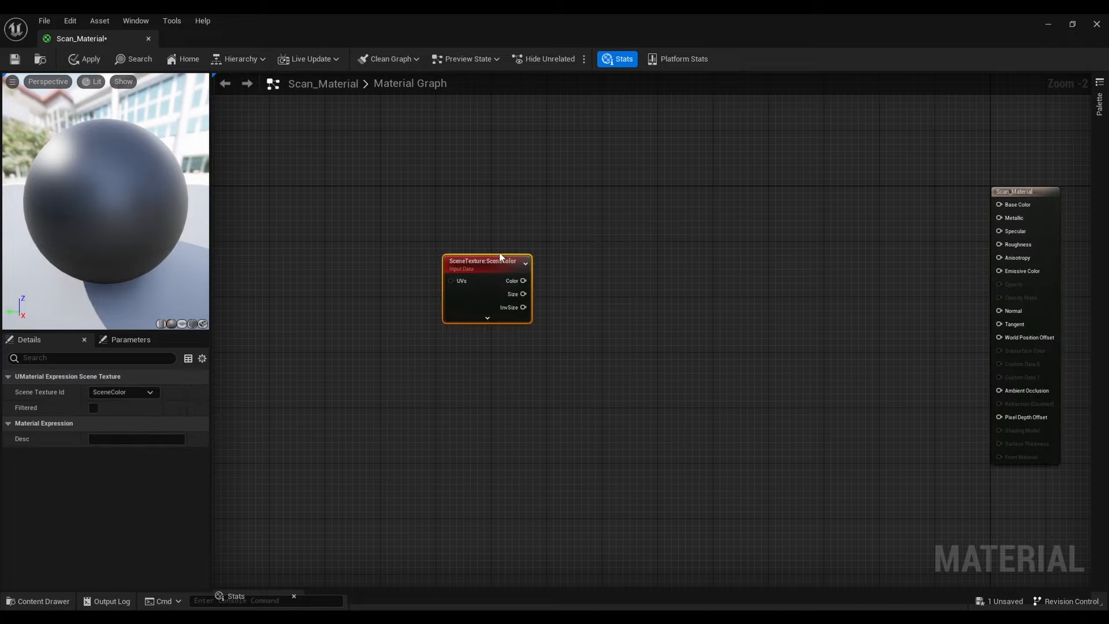
Move the SceneTexture node farther from the material output node and set its Scene Texture Id to PostProcessInput0
left_click_drag(497, 265, 282, 244)
right_click_drag(437, 263, 651, 257)
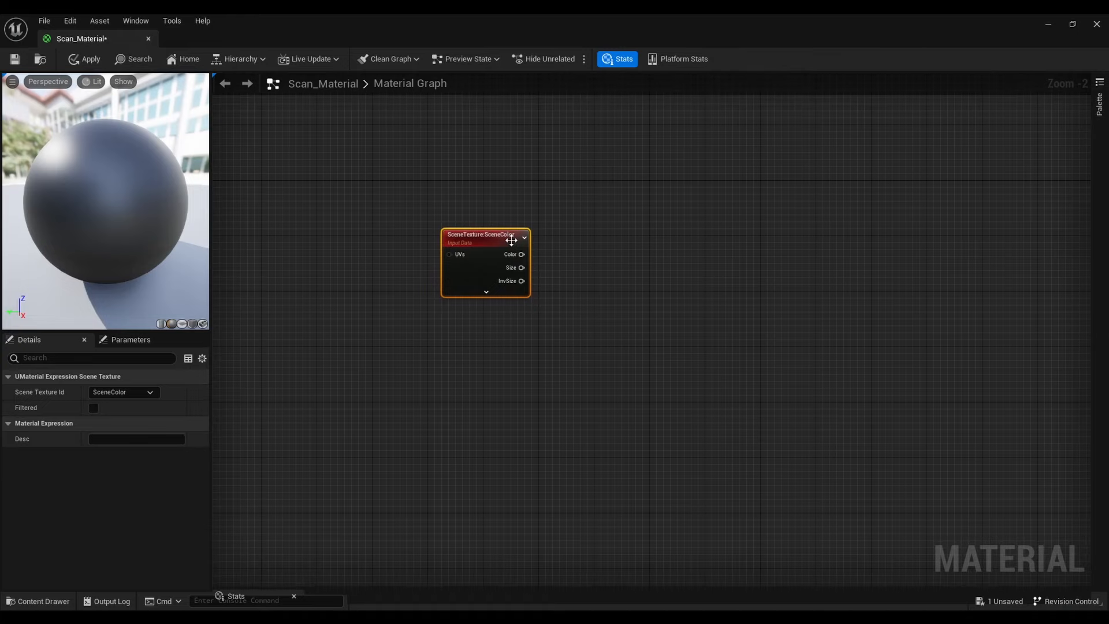
left_click_drag(483, 236, 373, 236)
right_click_drag(546, 266, 645, 256)
scroll(476, 238, "up", 2)
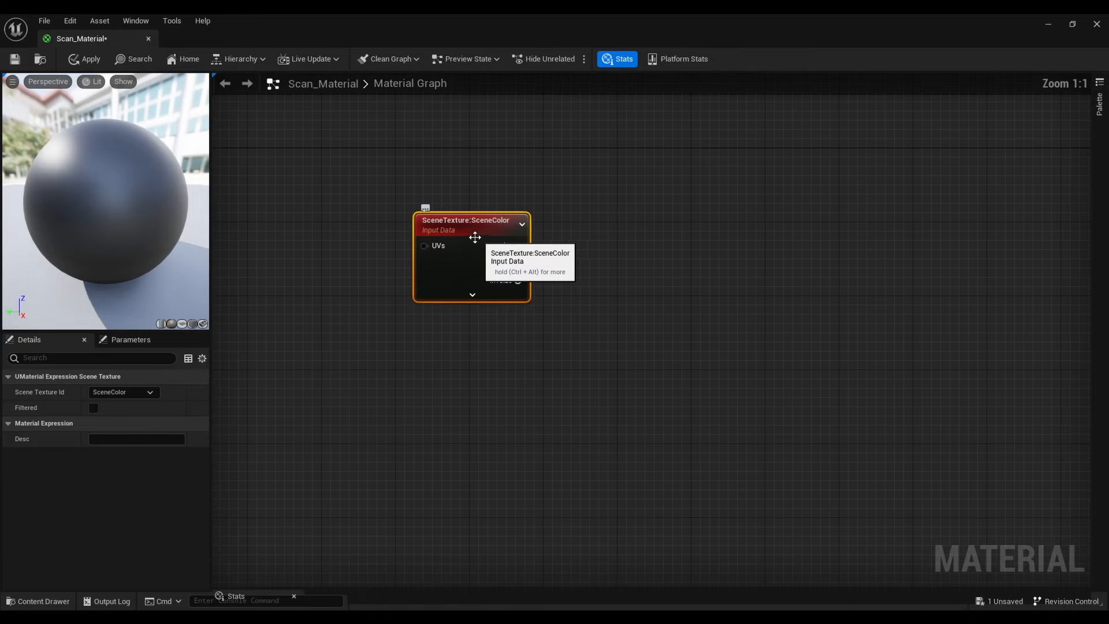
left_click(143, 390)
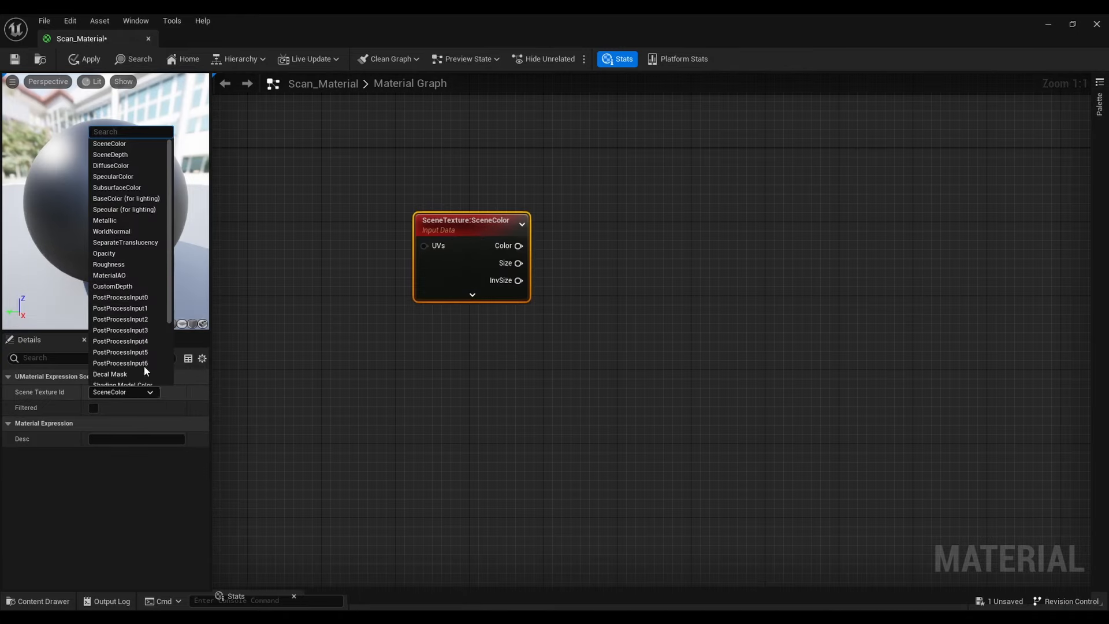
left_click(152, 298)
Connect the SceneTexture node's Color output to a new component Mask node and enable its B channel alongside R and G
right_click_drag(431, 335, 341, 341)
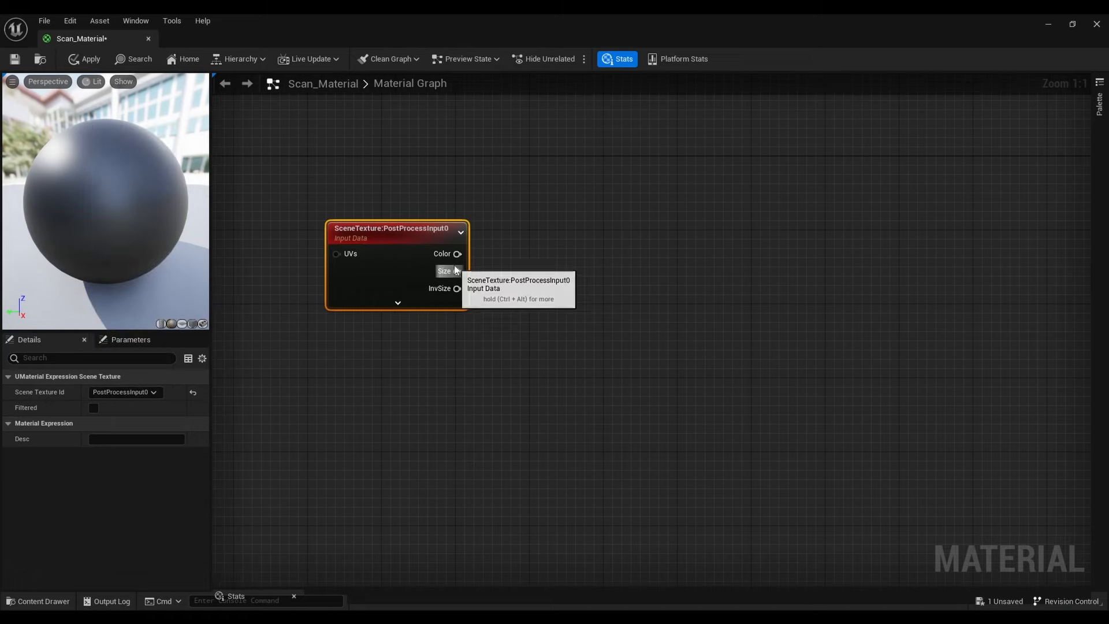
left_click_drag(454, 254, 554, 245)
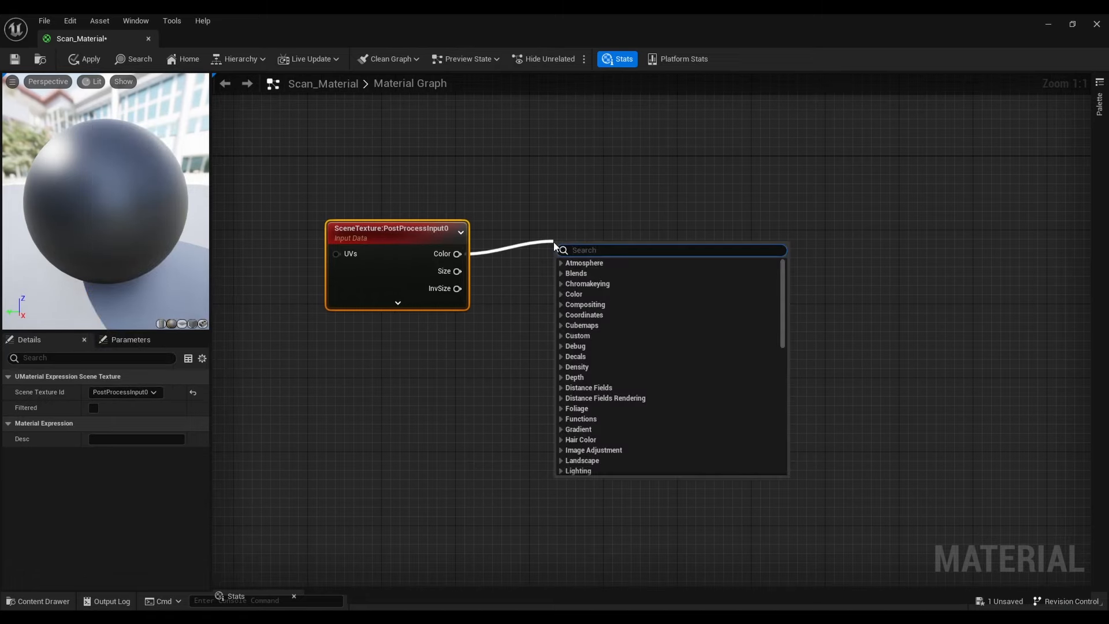
type("mask")
key("Return")
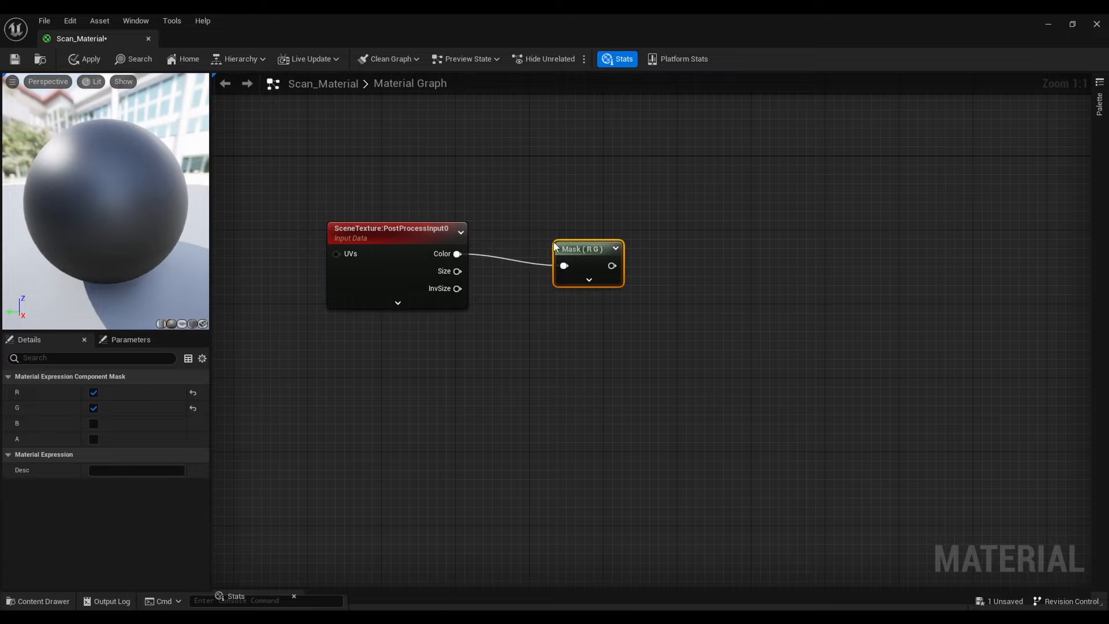
left_click_drag(561, 241, 574, 231)
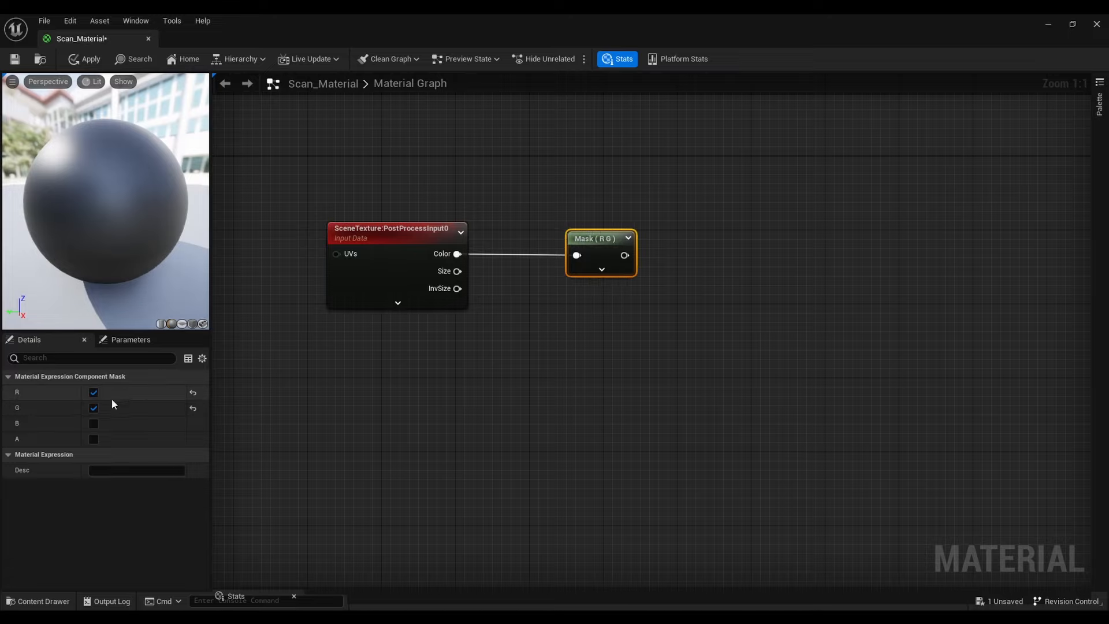
left_click(94, 424)
Add a Texture Object node below the SceneTexture node and assign it the T_Tech_Hex_Tile_M texture
right_click_drag(456, 422, 760, 335)
right_click(503, 297)
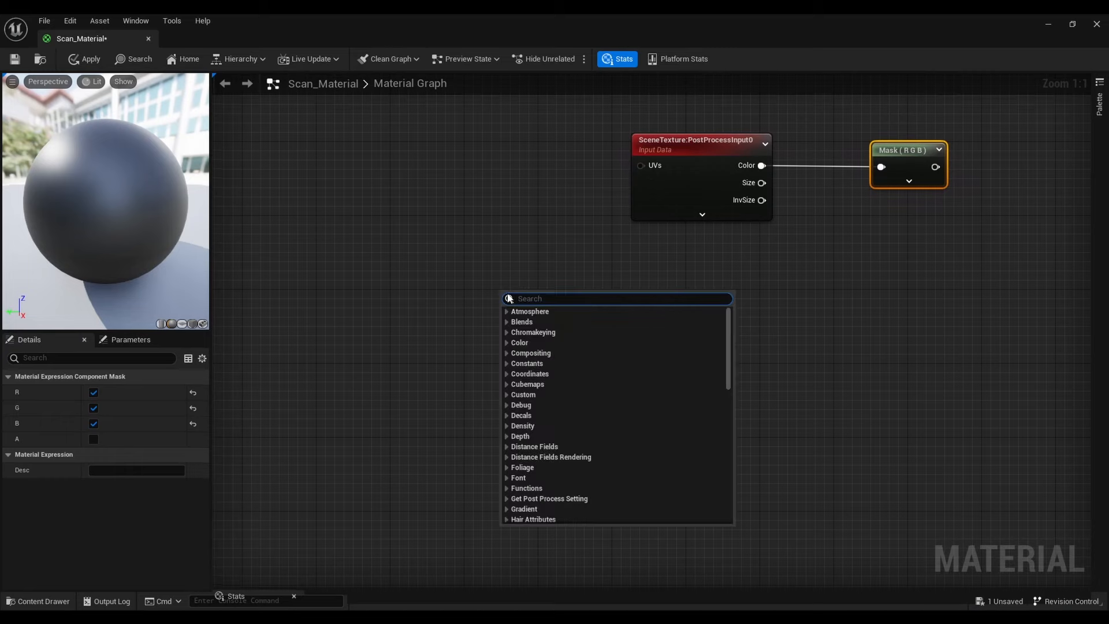
type("texture")
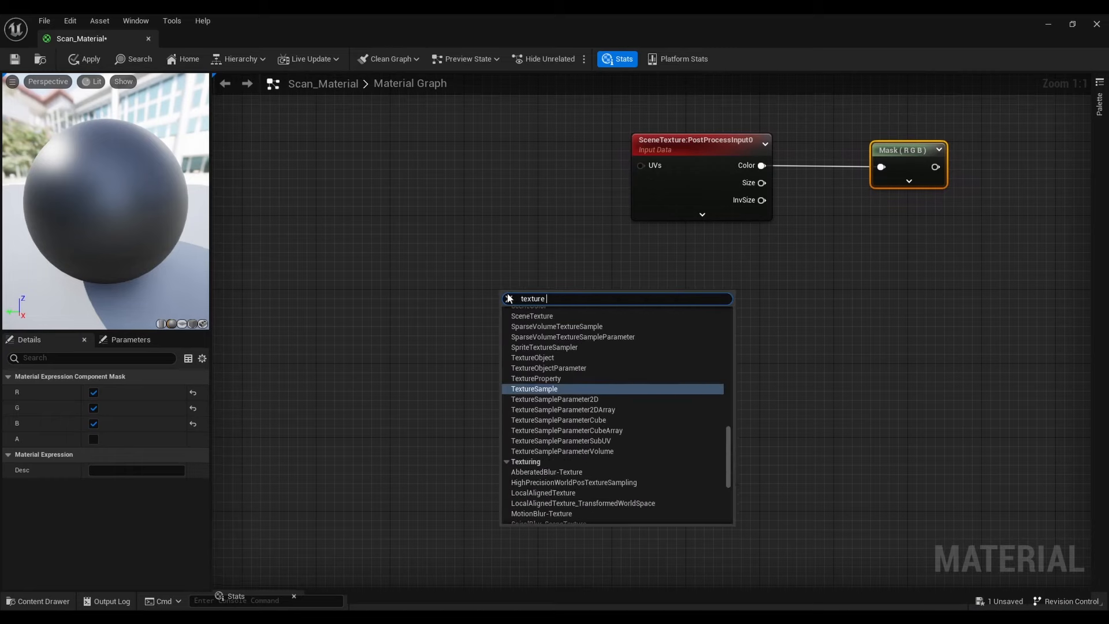
type(" obje")
key("Return")
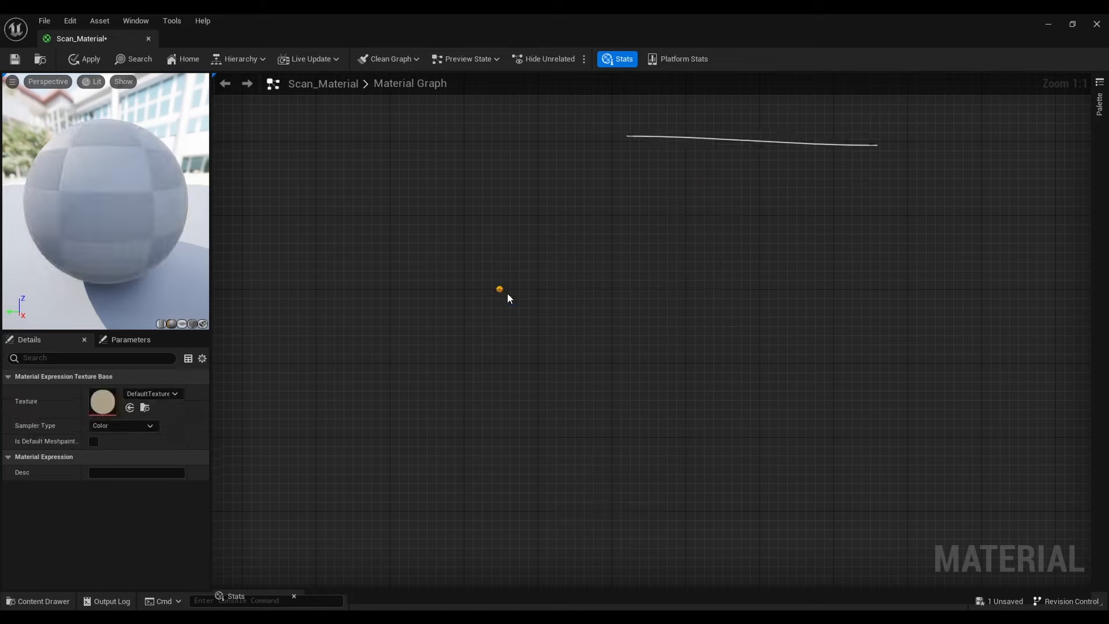
left_click(152, 394)
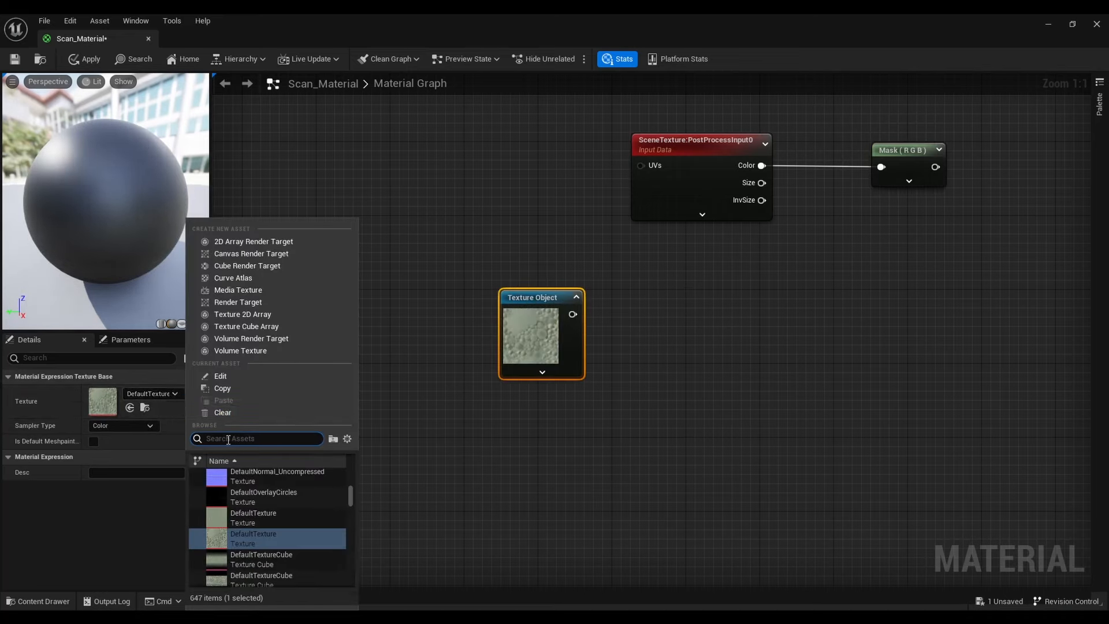
type("hex")
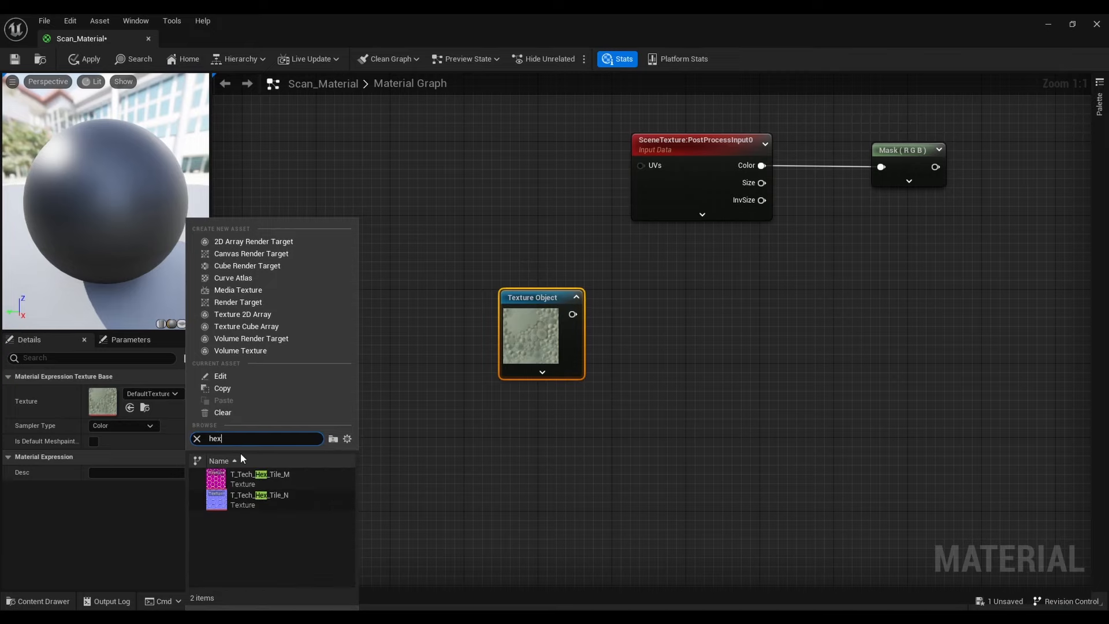
left_click(260, 479)
Feed the Texture Object's output into a new WorldAlignedTexture node and move that node farther along the graph
right_click_drag(502, 407, 460, 413)
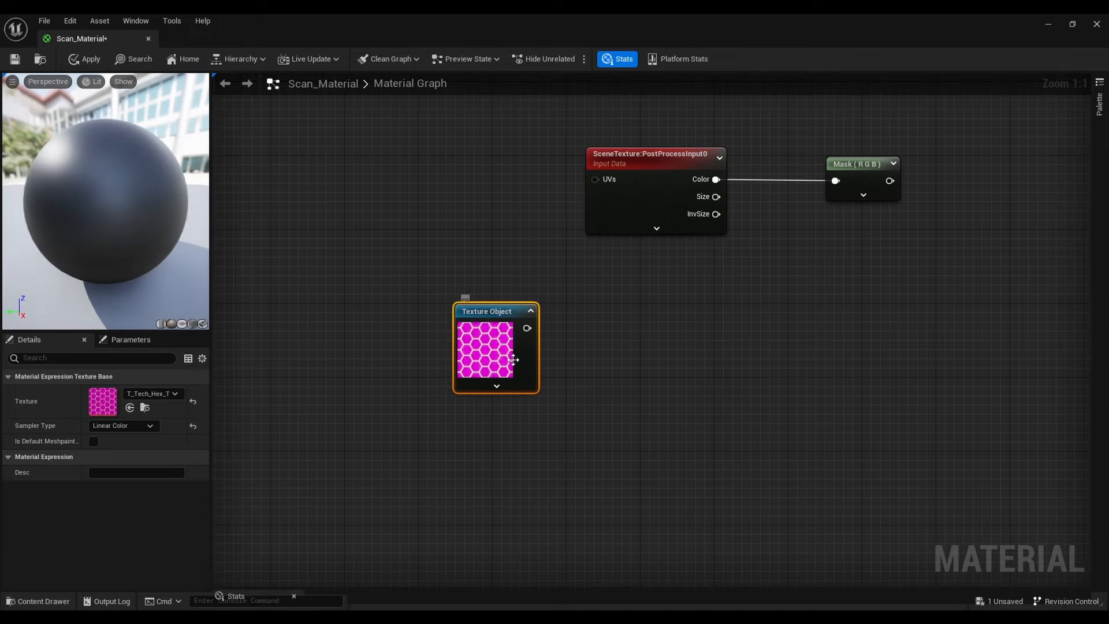
left_click_drag(514, 360, 515, 319)
type("wo")
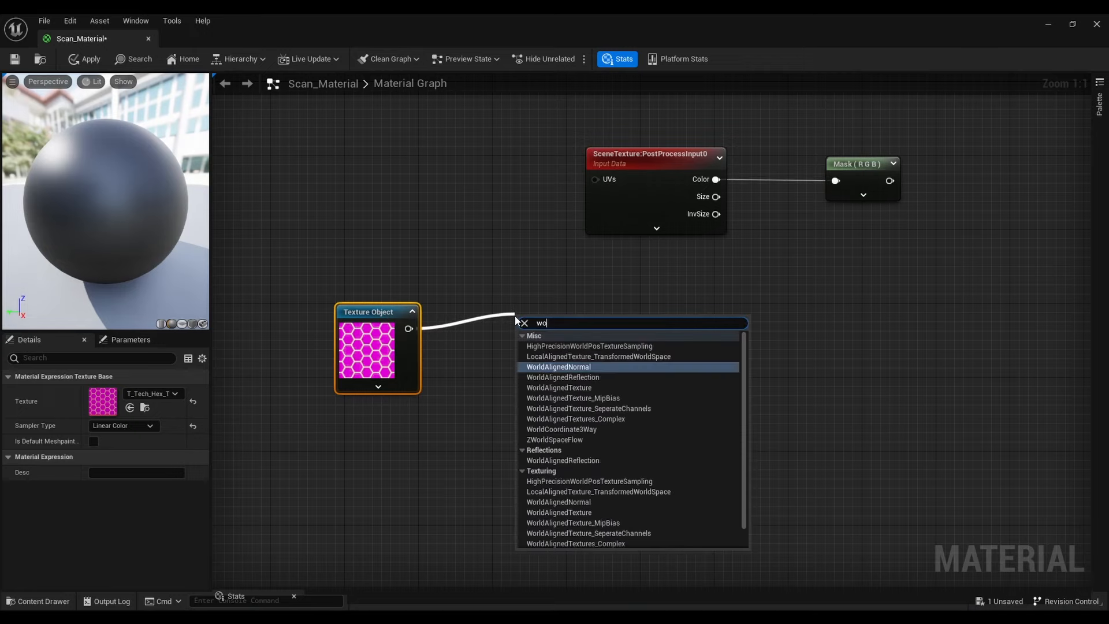
type("rld ali")
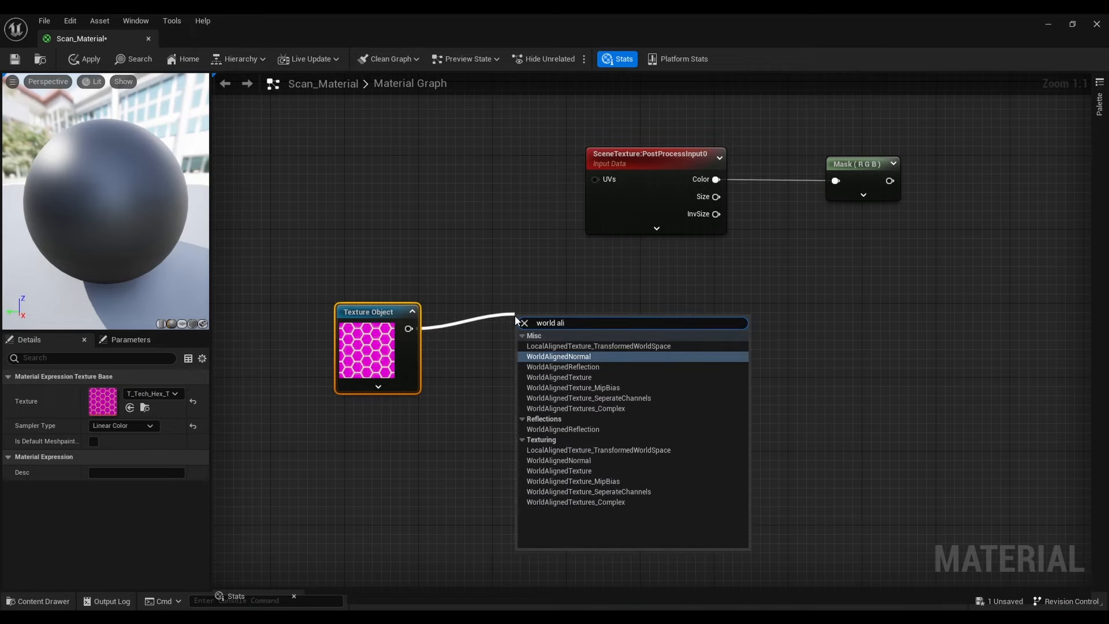
key("Down")
key("Down")
key("Return")
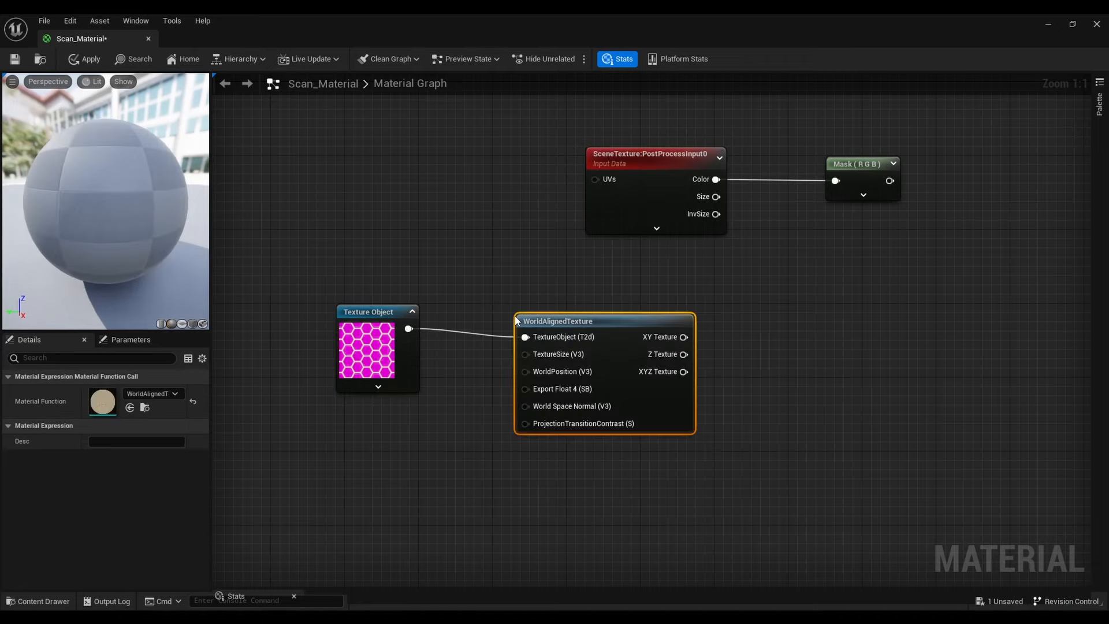
left_click_drag(544, 318, 632, 299)
Add a scalar parameter named Size below the Texture Object and connect it to the WorldAlignedTexture's TextureSize input
right_click_drag(437, 436, 500, 412)
left_click(425, 406)
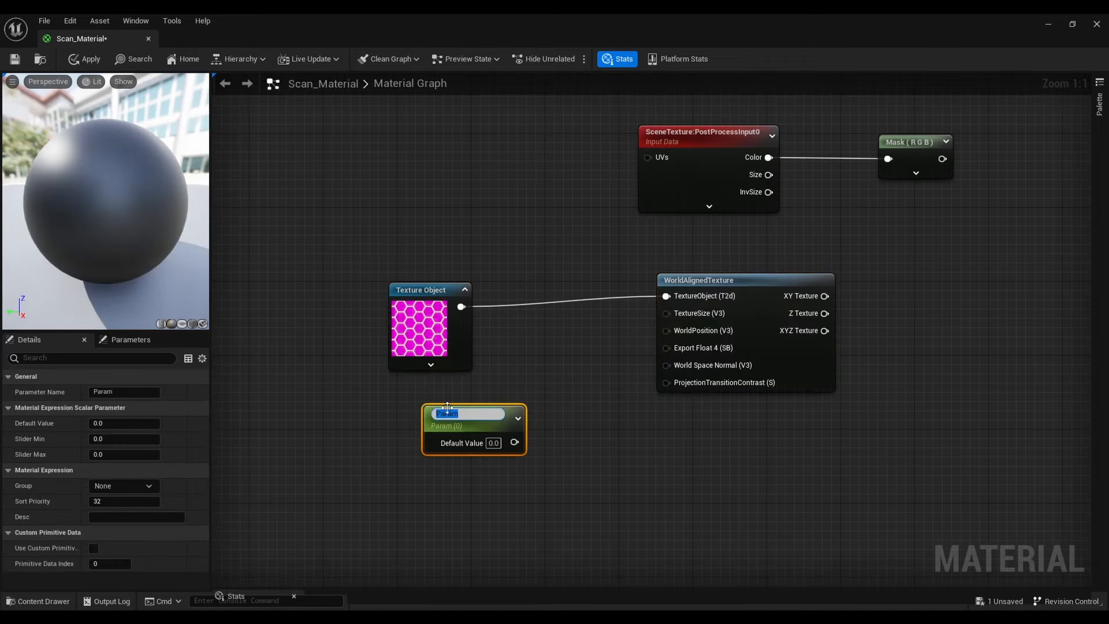
key("Return")
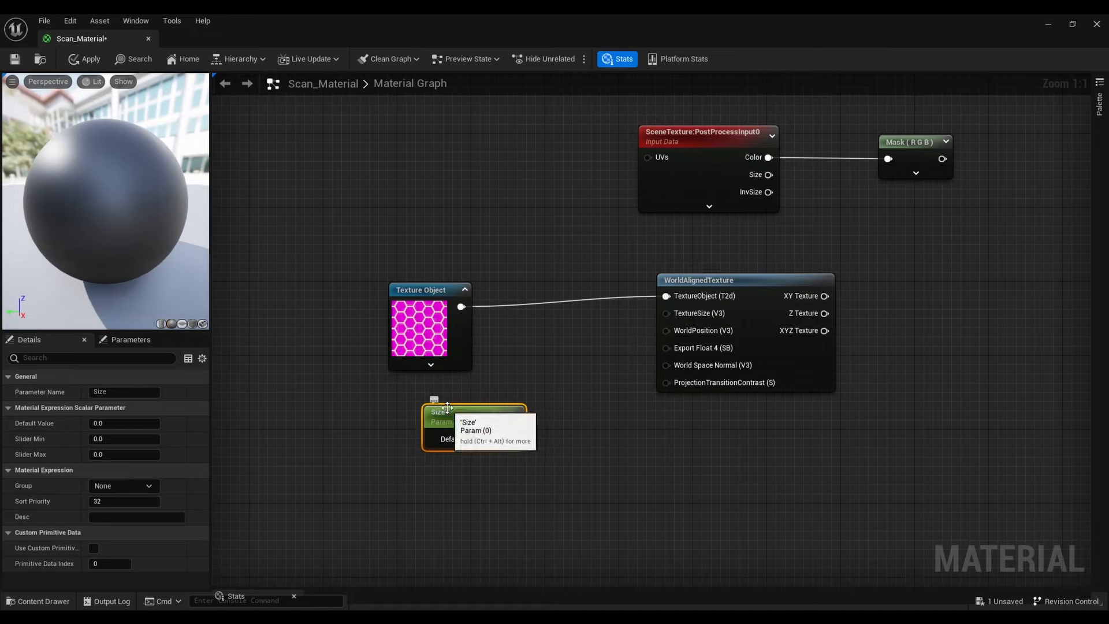
left_click_drag(459, 415, 424, 411)
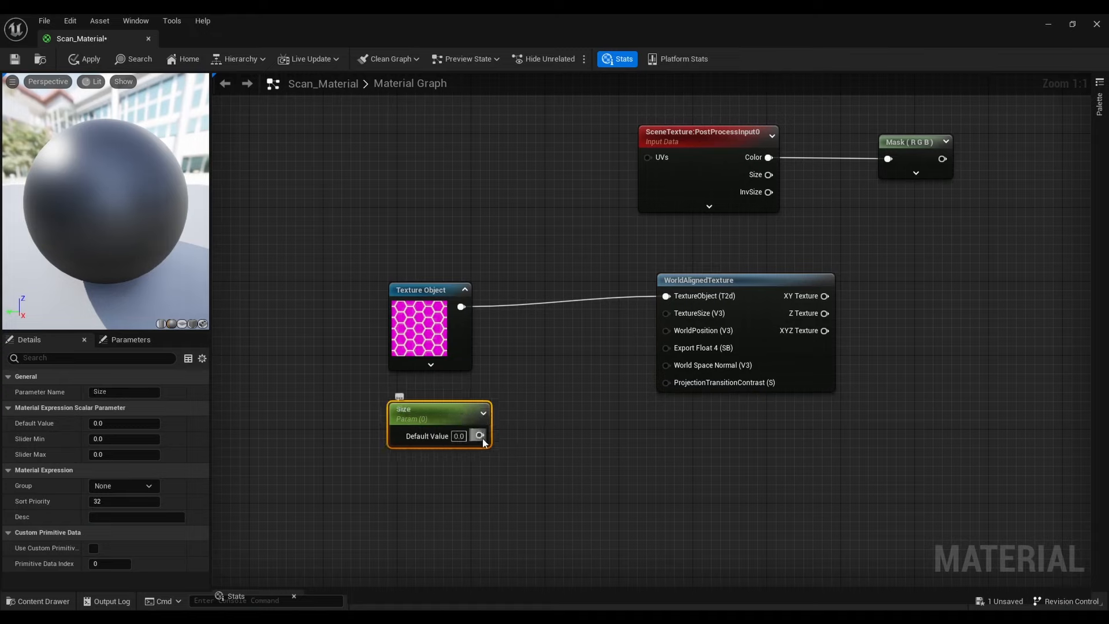
left_click_drag(480, 435, 665, 314)
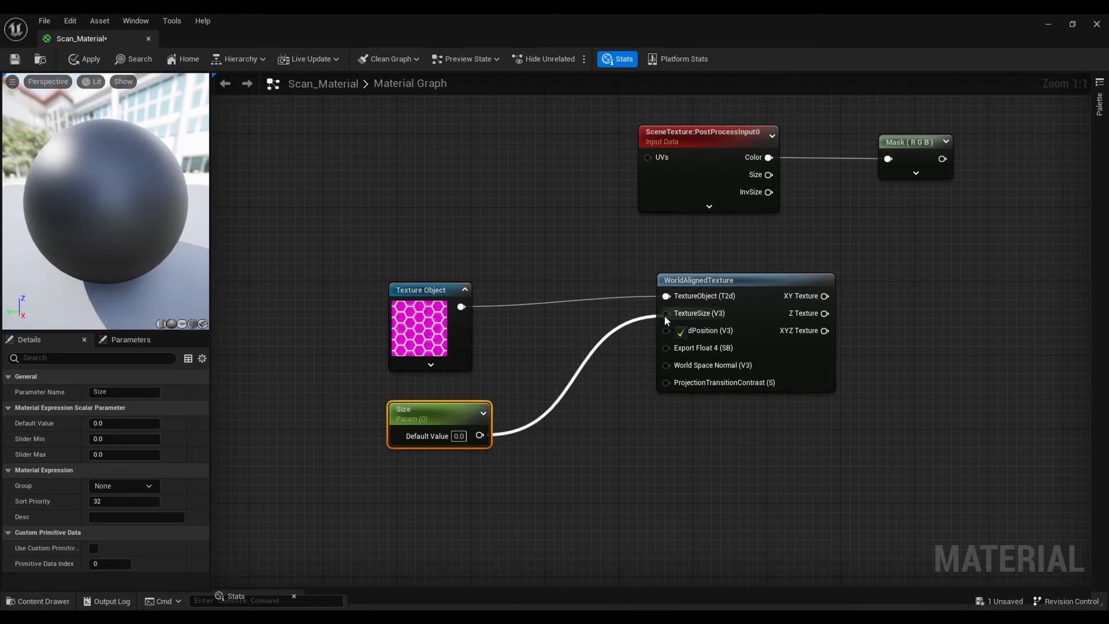
Connect the WorldAlignedTexture's XYZ Texture output to a new ComponentMask node and leave only its G channel enabled
right_click_drag(707, 423, 543, 458)
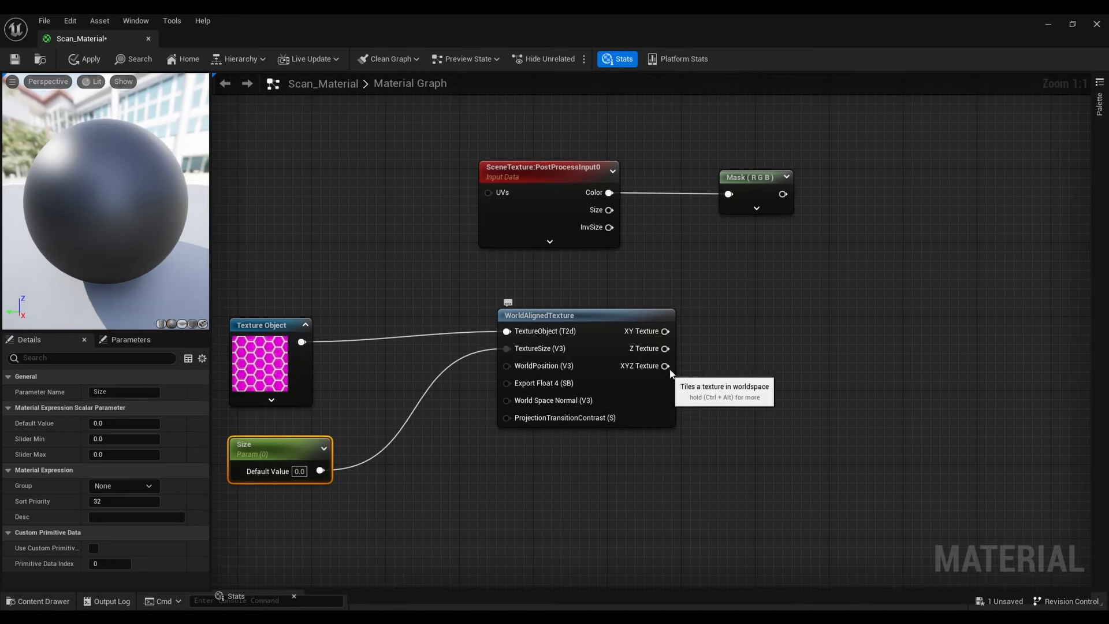
left_click_drag(666, 366, 738, 331)
type("mask")
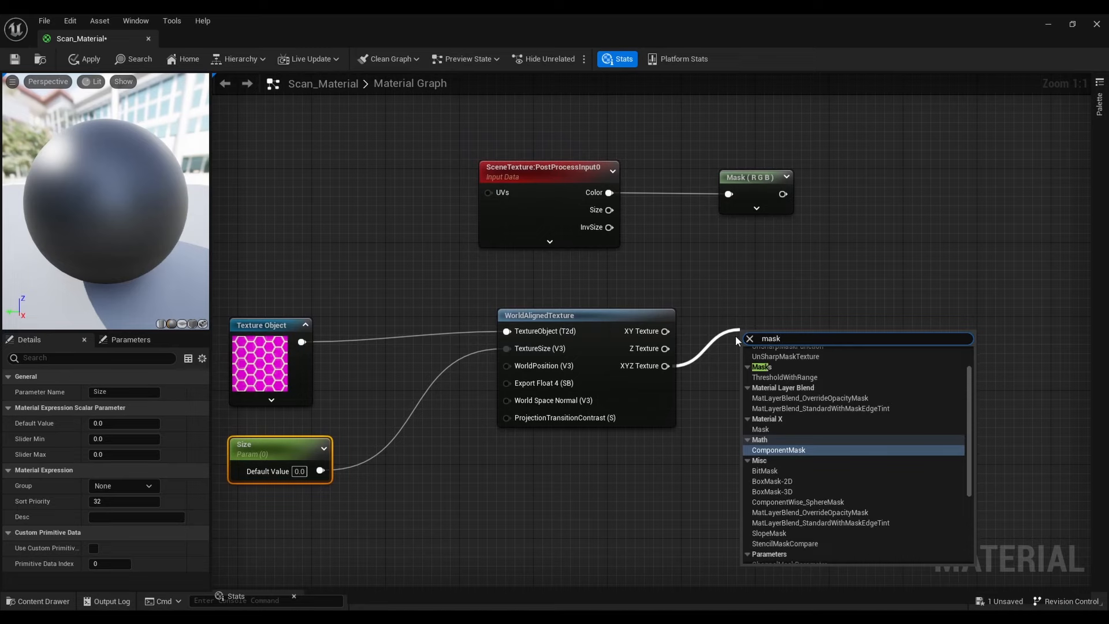
key("Return")
left_click_drag(762, 331, 759, 319)
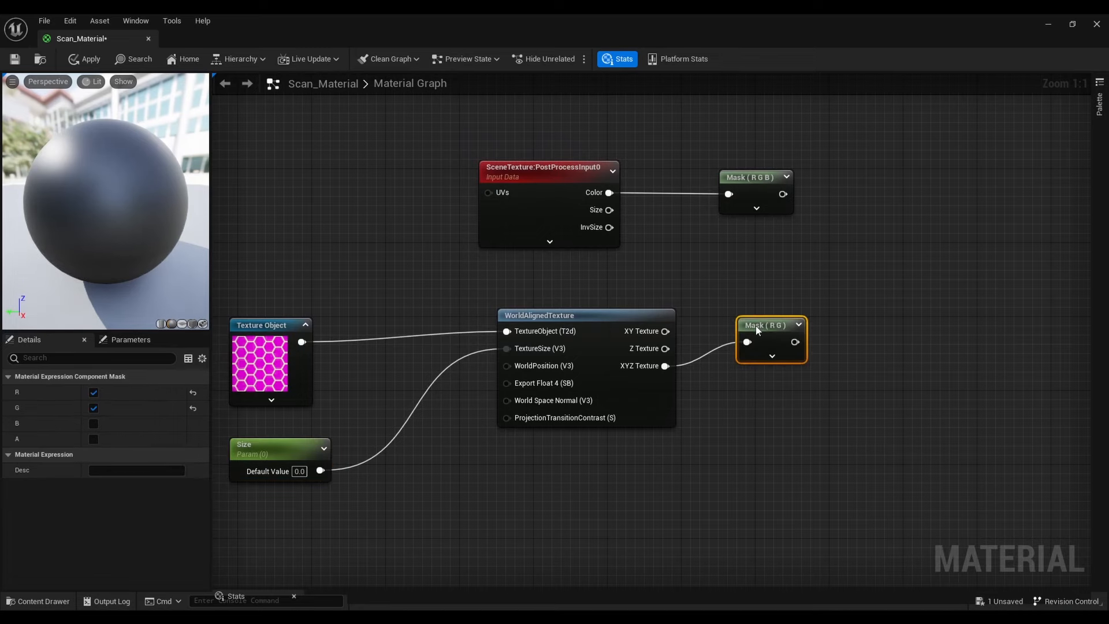
left_click(93, 392)
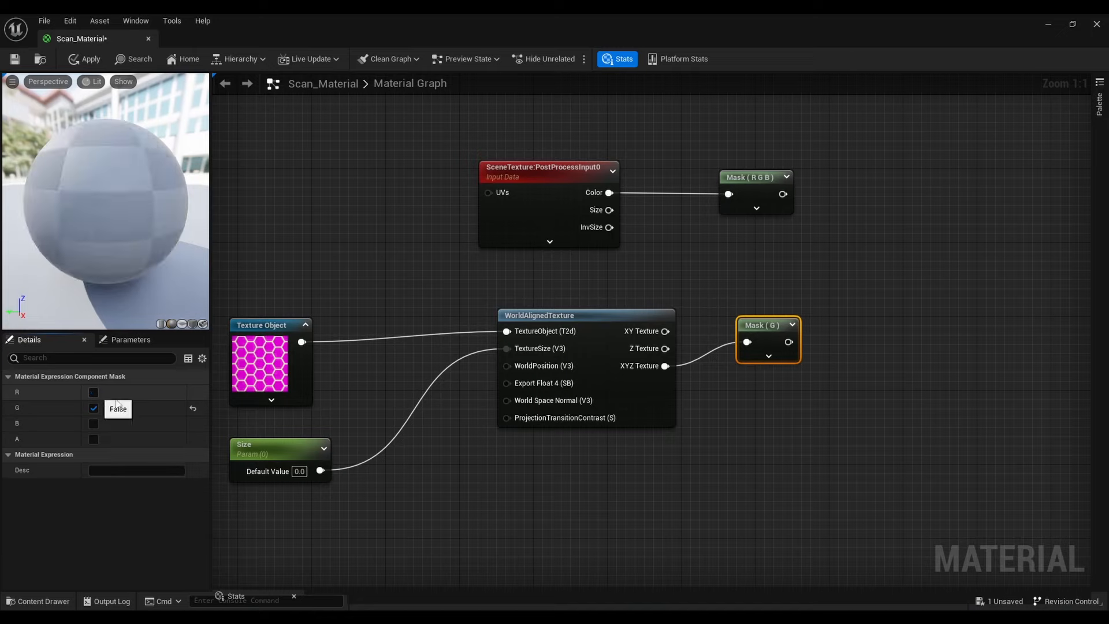
Connect the G mask's output to input A of a new Multiply node and align that node with the mask
right_click_drag(660, 439, 624, 466)
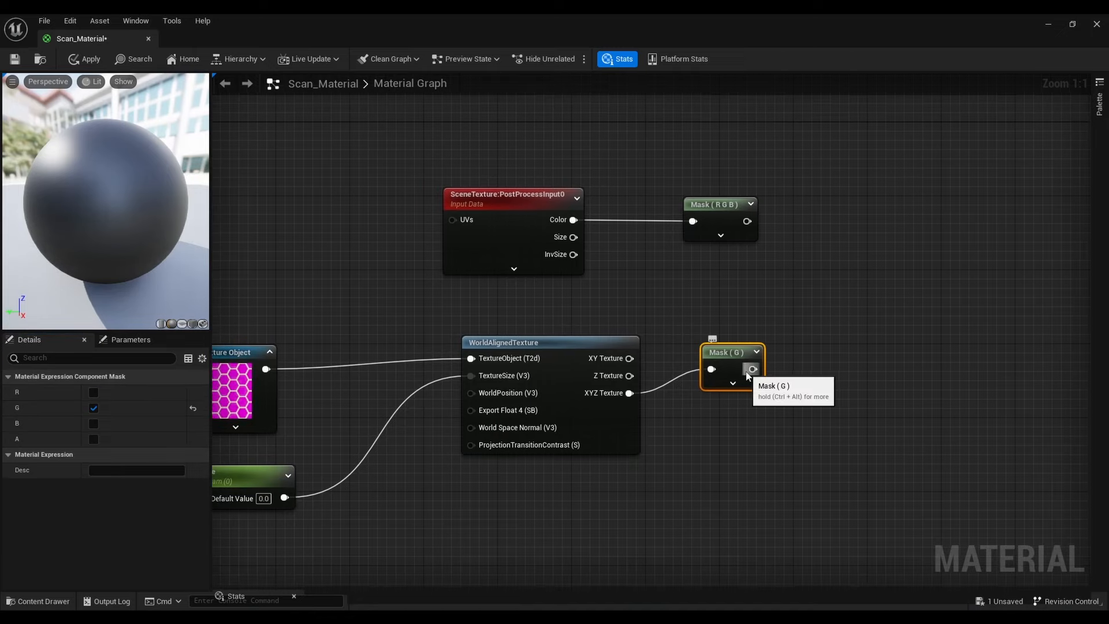
left_click_drag(753, 369, 798, 349)
type("mul")
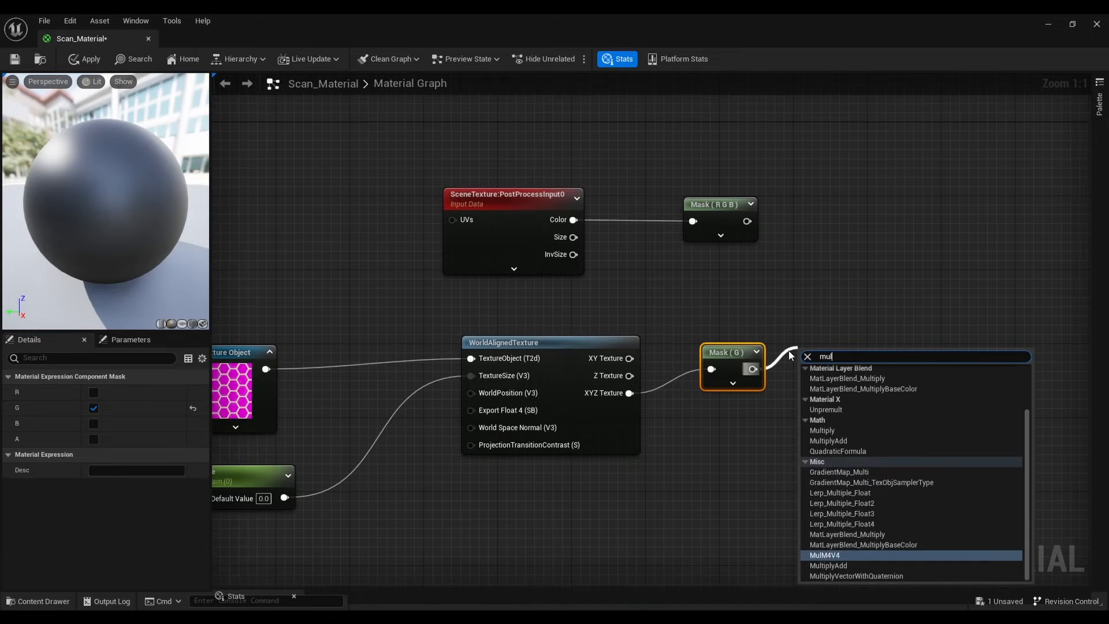
type("ti")
key("Return")
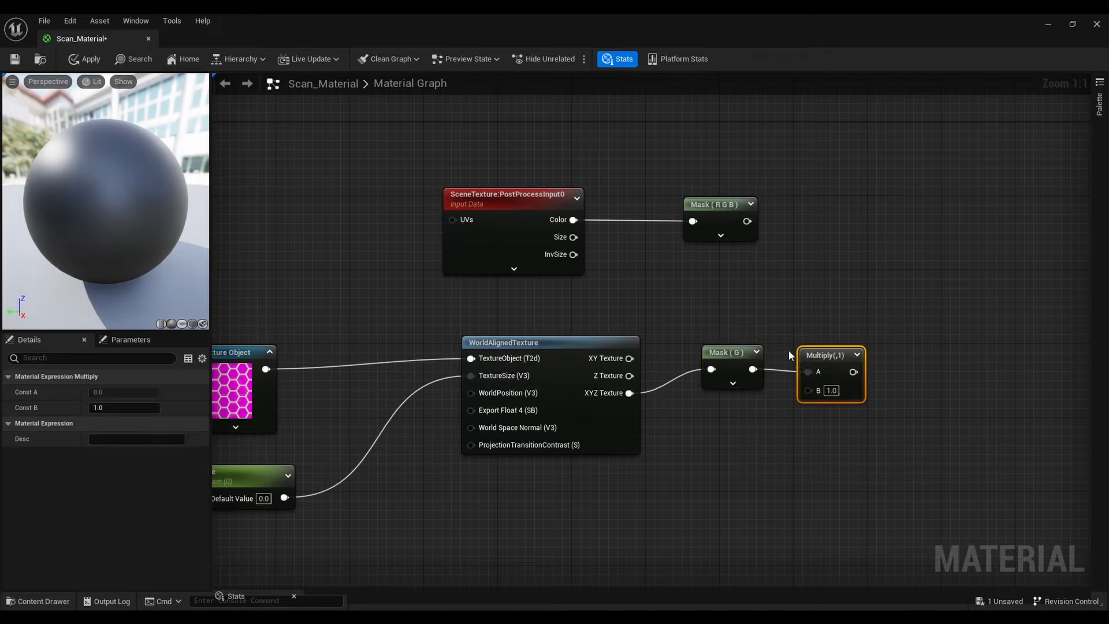
left_click_drag(821, 354, 825, 352)
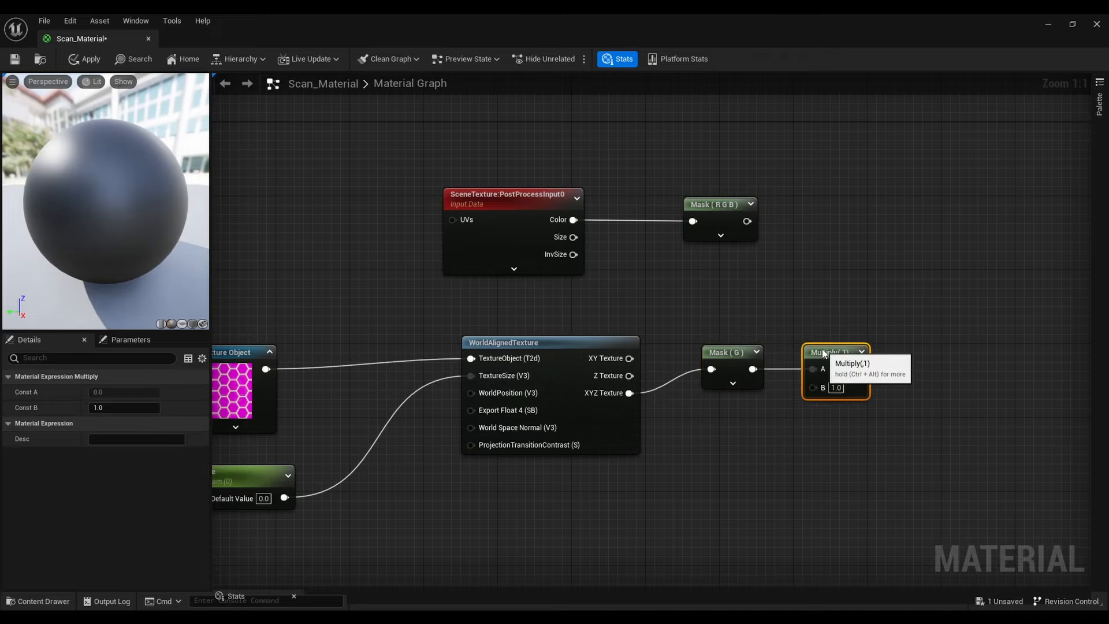
Add a WorldPosition node to the graph and place it below the Size parameter
right_click_drag(726, 435, 799, 315)
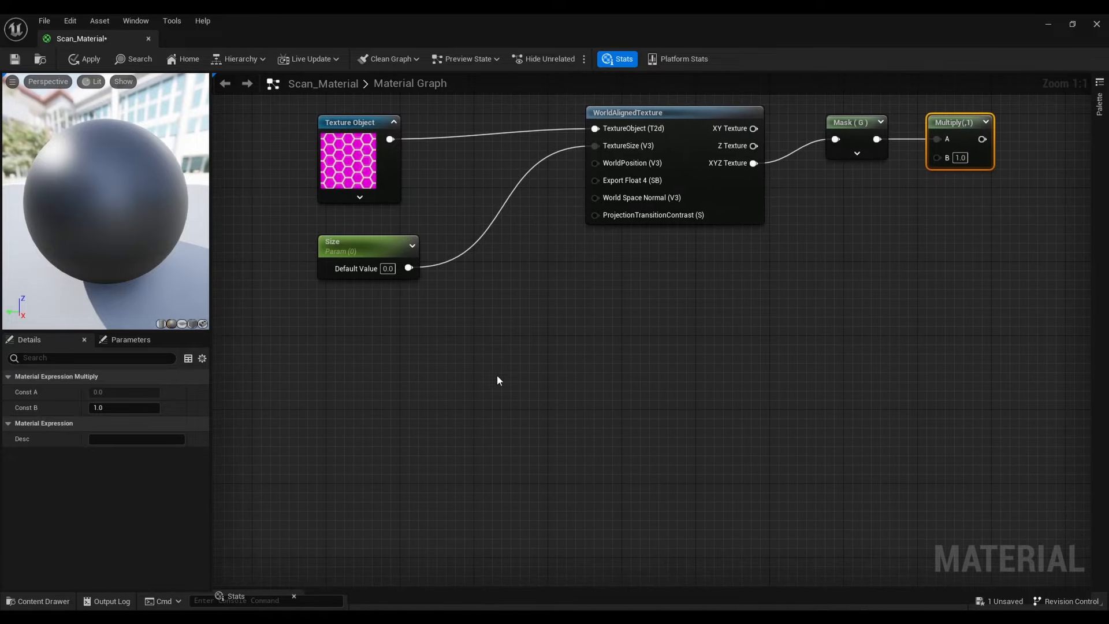
right_click(344, 367)
type("worl")
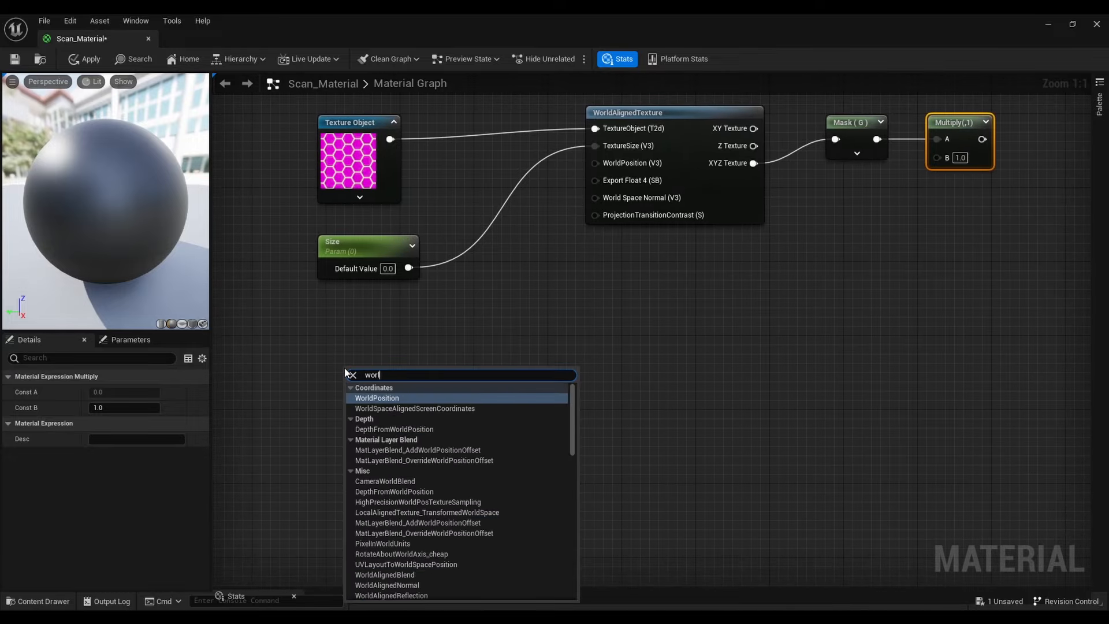
type("d posi")
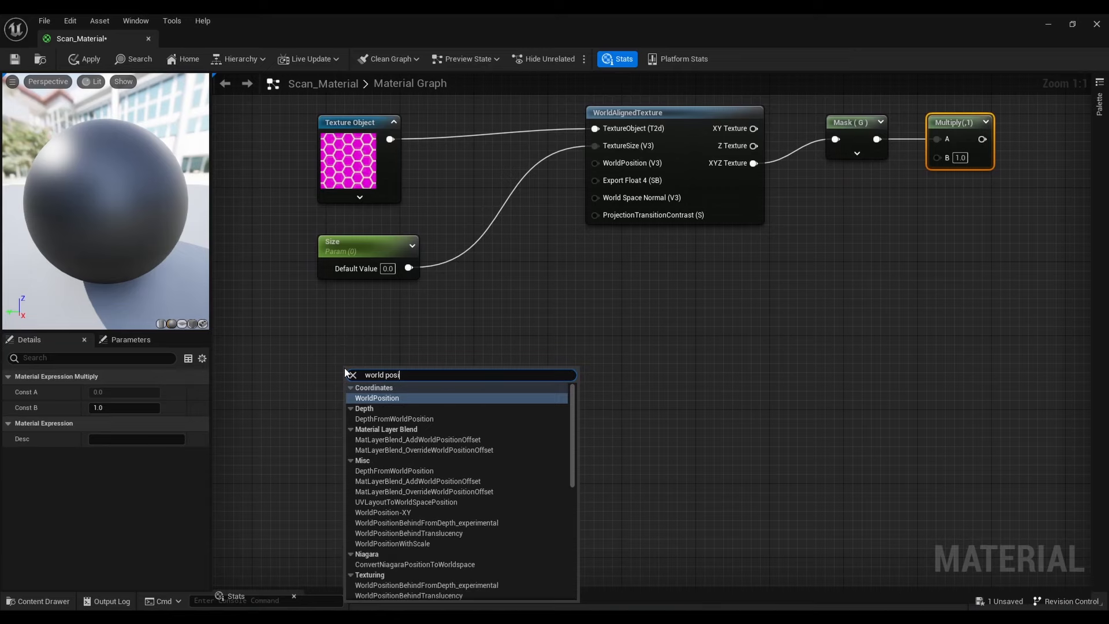
key("Return")
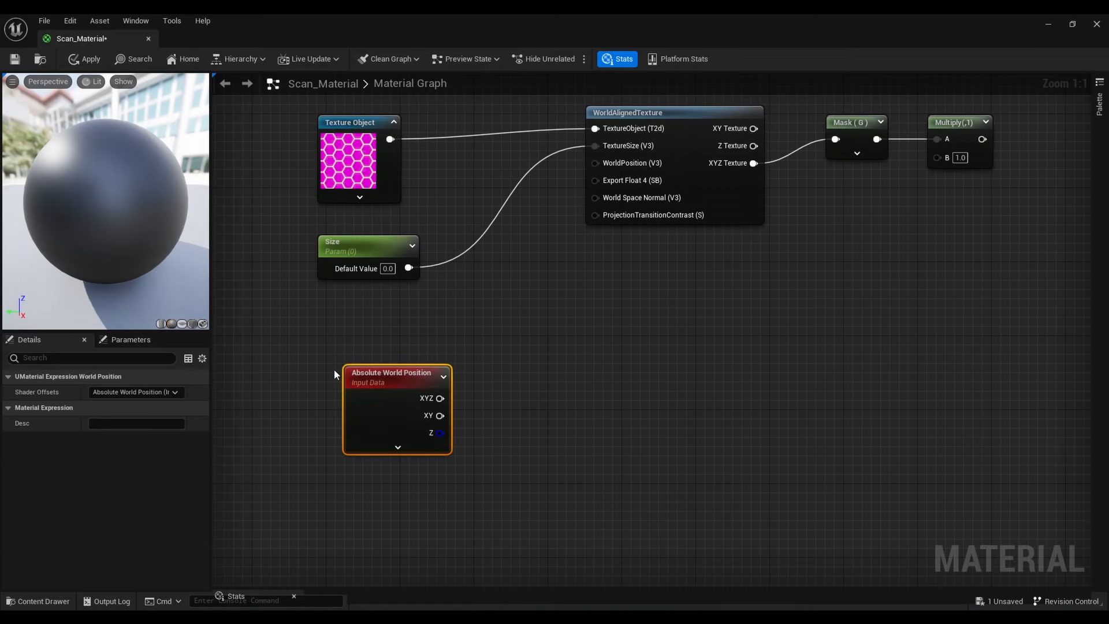
left_click_drag(387, 371, 374, 349)
Connect the Absolute World Position's XYZ output to input A of a new SphereMask node and move the mask farther away
right_click_drag(448, 360, 448, 319)
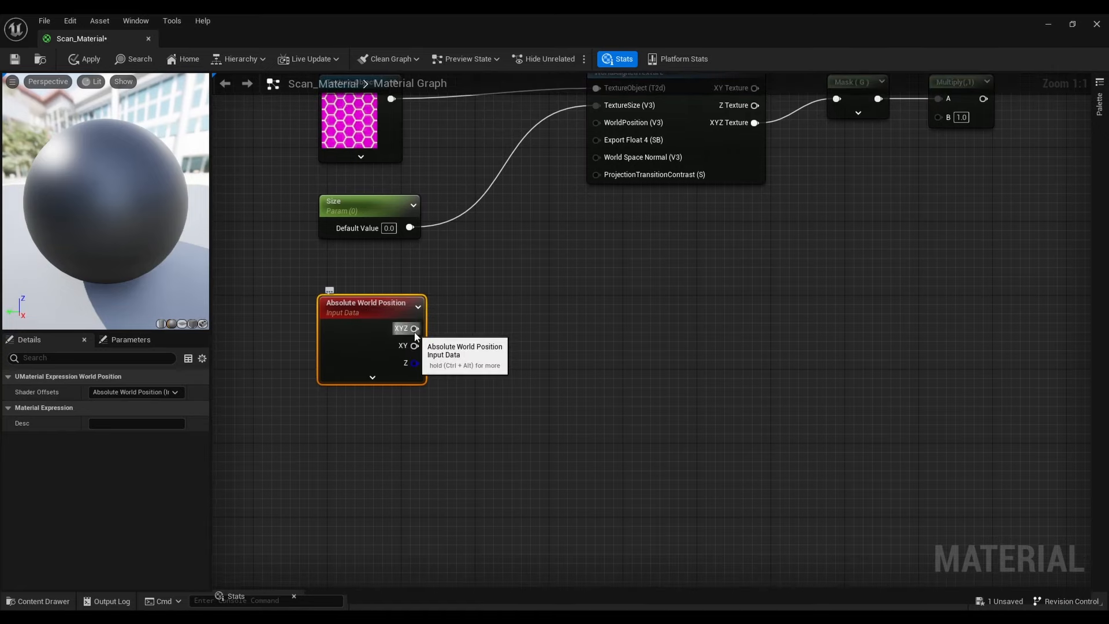
left_click_drag(412, 327, 470, 342)
type("s")
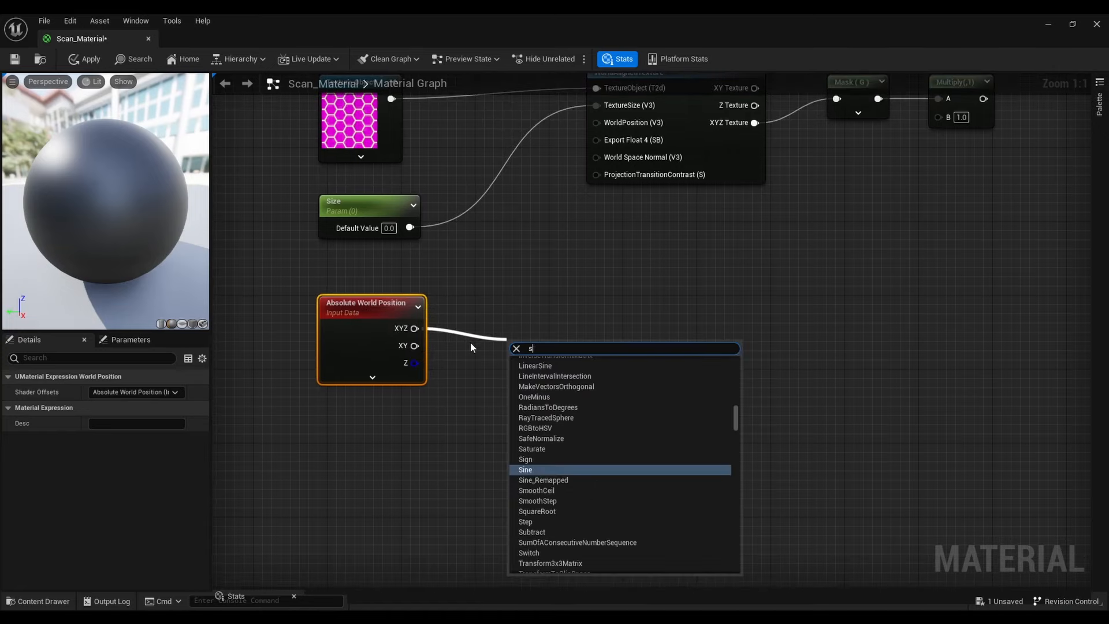
type("phere")
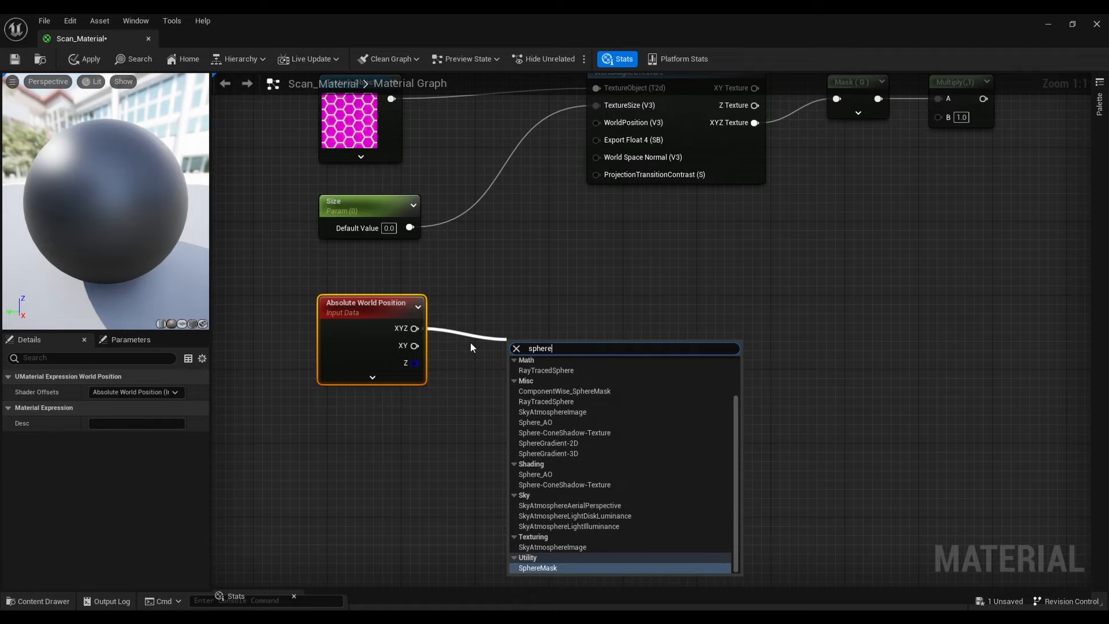
left_click(564, 567)
right_click_drag(551, 386, 632, 327)
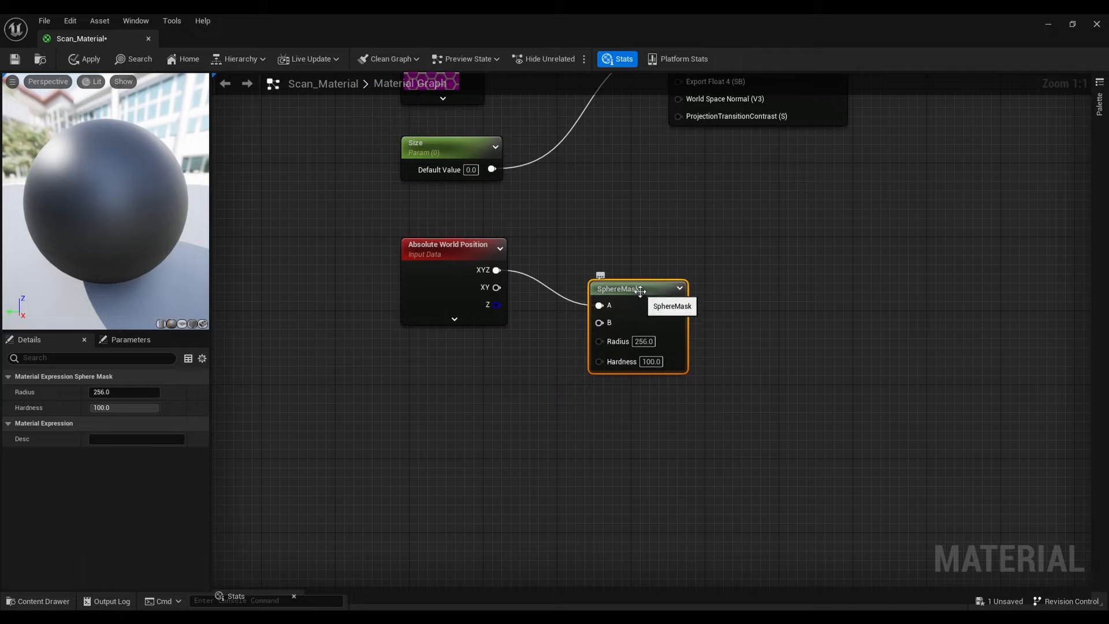
left_click_drag(641, 292, 698, 311)
Add a CameraPositionWS node, connect it to the SphereMask's B input and place it just below the Absolute World Position node
right_click_drag(624, 355, 705, 323)
right_click(509, 394)
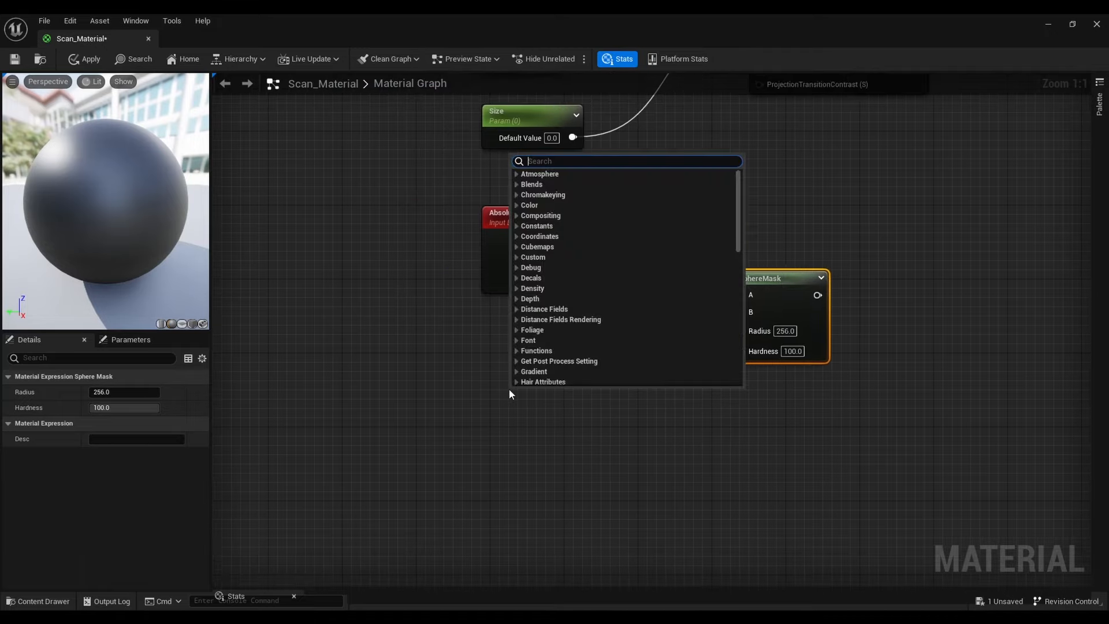
type("came")
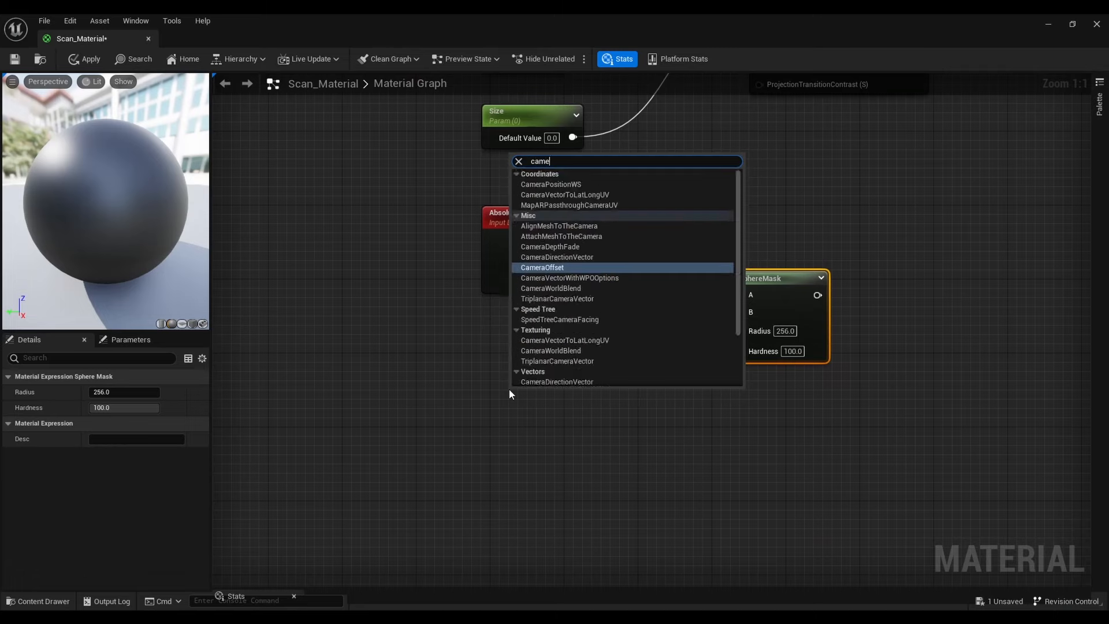
type("ra pos")
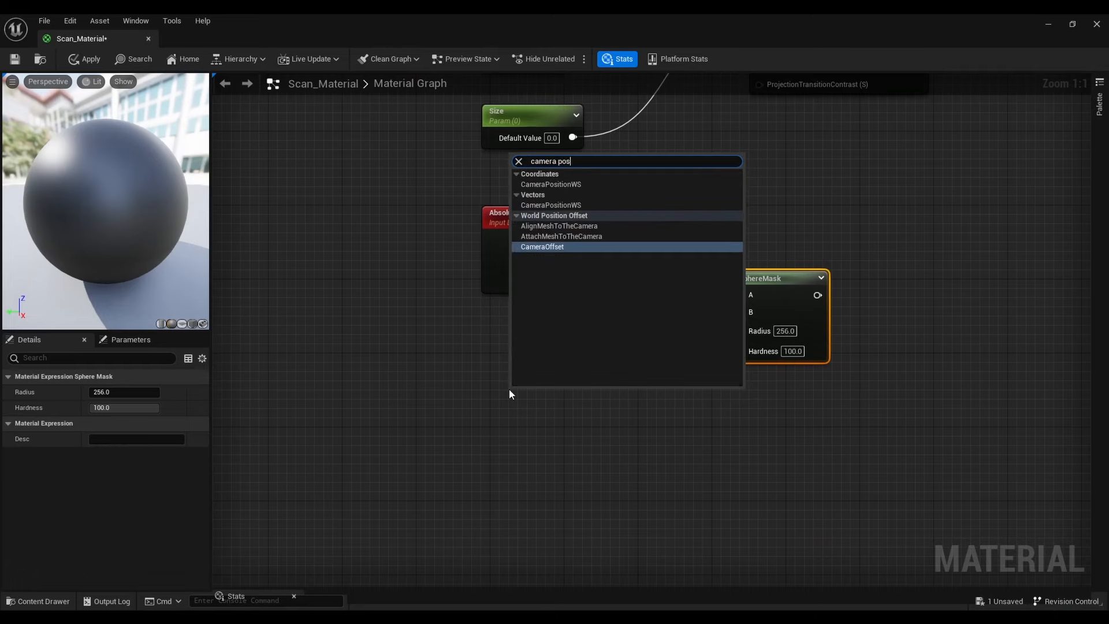
left_click(563, 185)
right_click_drag(646, 404, 645, 384)
left_click_drag(564, 380, 739, 291)
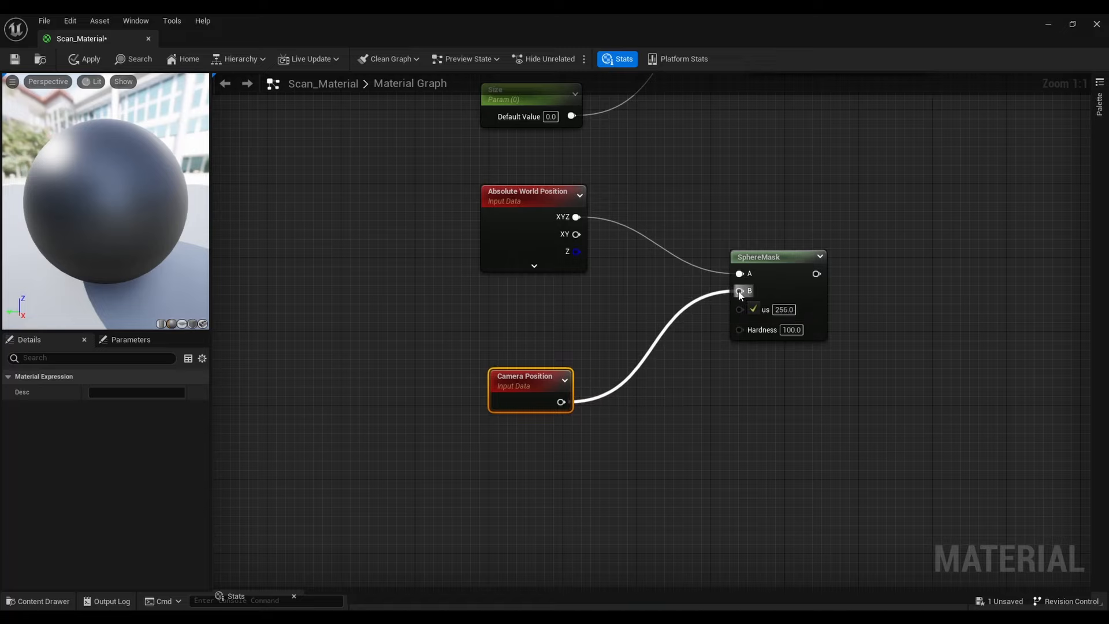
left_click_drag(546, 386, 545, 327)
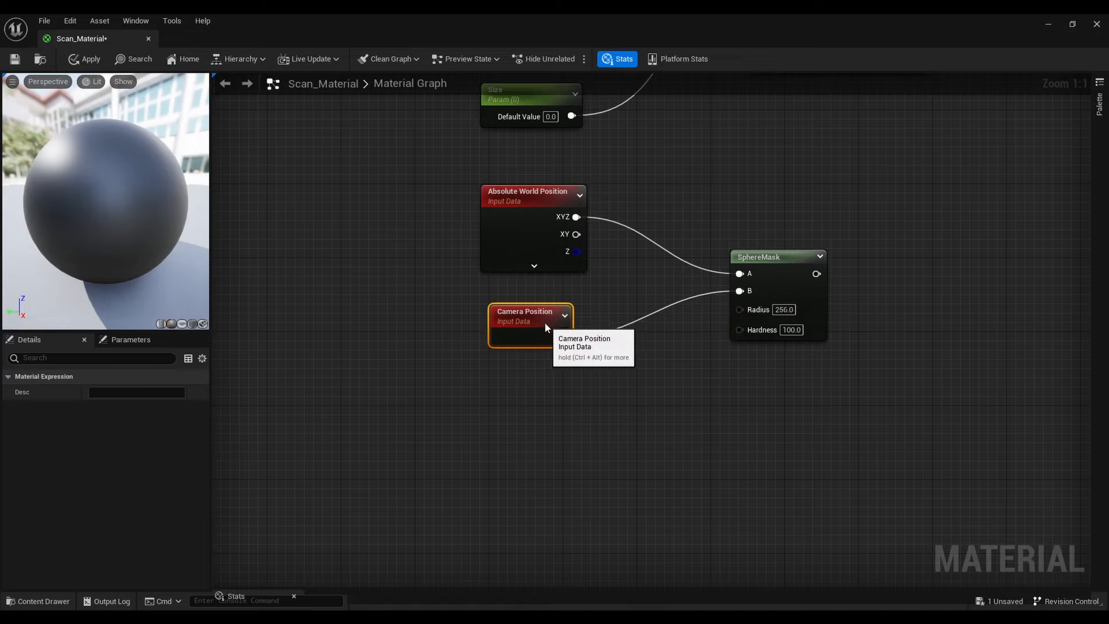
Add a scalar parameter named Hardness and place it just below the Camera Position node
right_click_drag(533, 406, 547, 364)
left_click(531, 375)
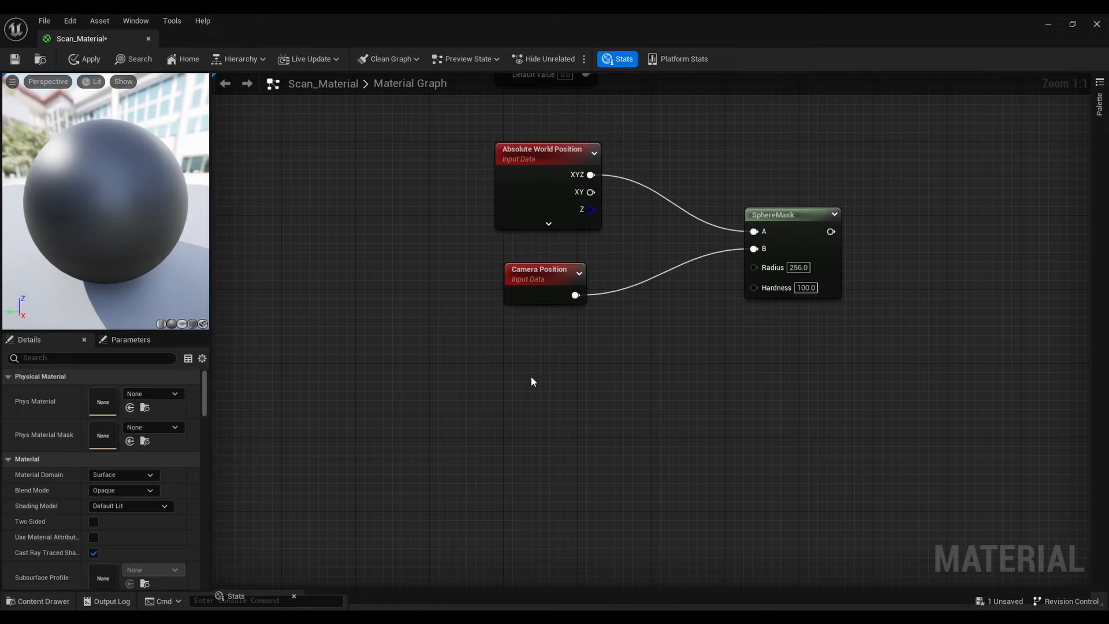
left_click(531, 376)
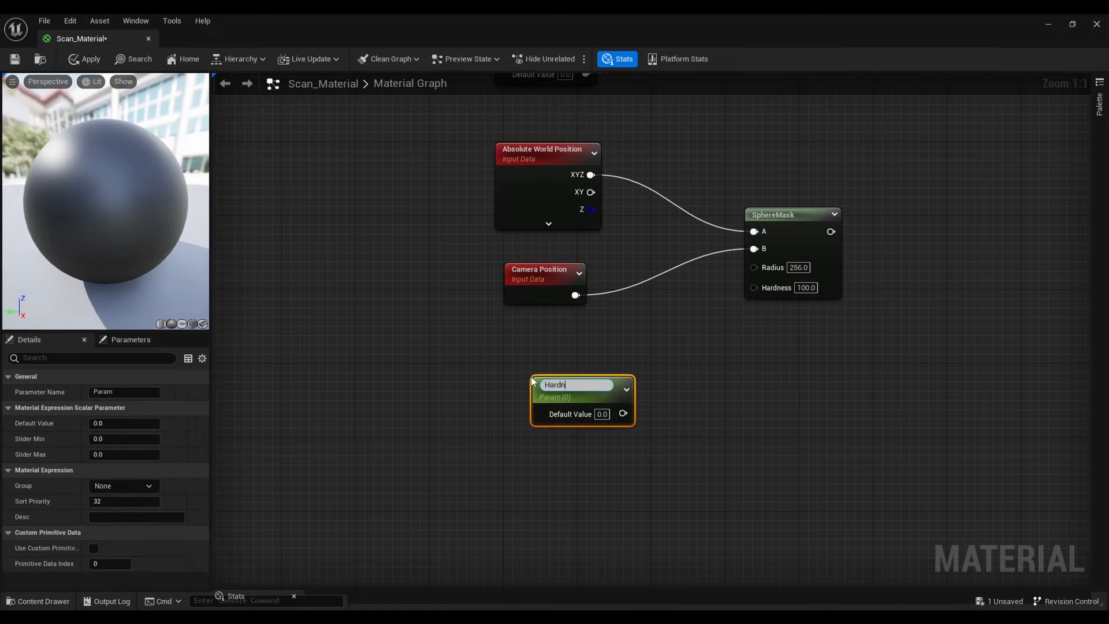
key("Return")
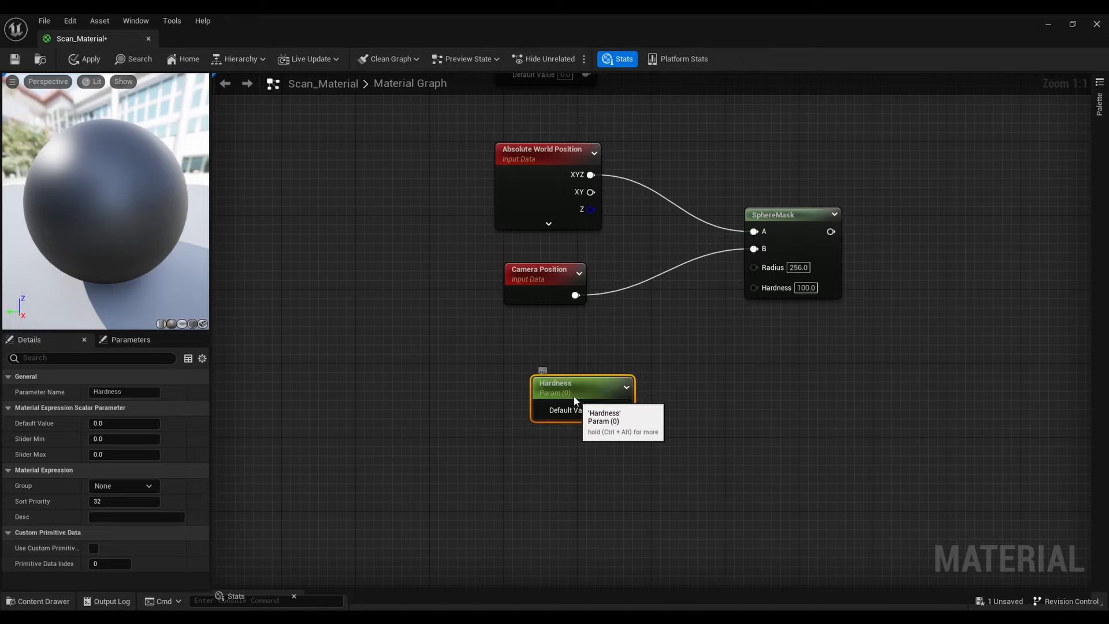
left_click_drag(575, 400, 548, 369)
Add a scalar parameter named Max Radius just below the Hardness parameter
right_click_drag(549, 429, 560, 397)
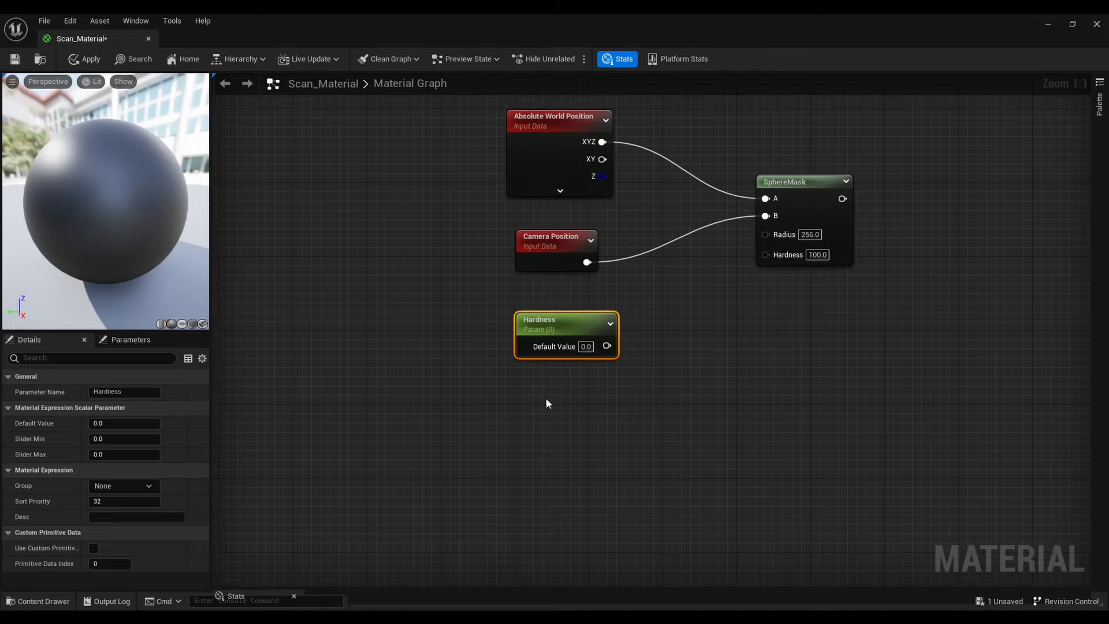
left_click(546, 399)
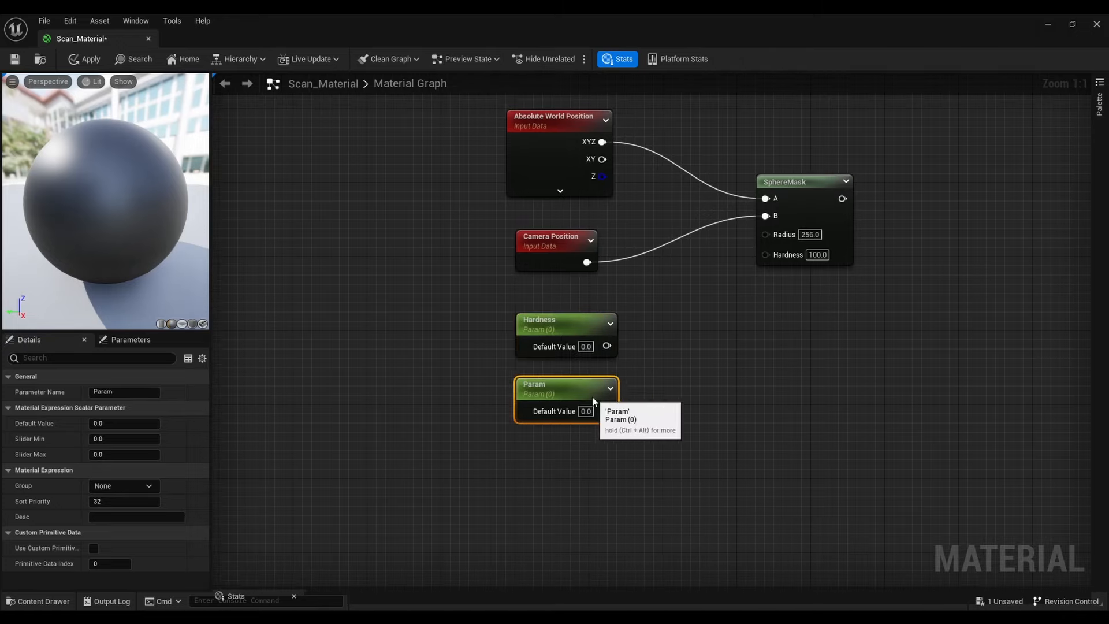
left_click_drag(601, 416, 571, 396)
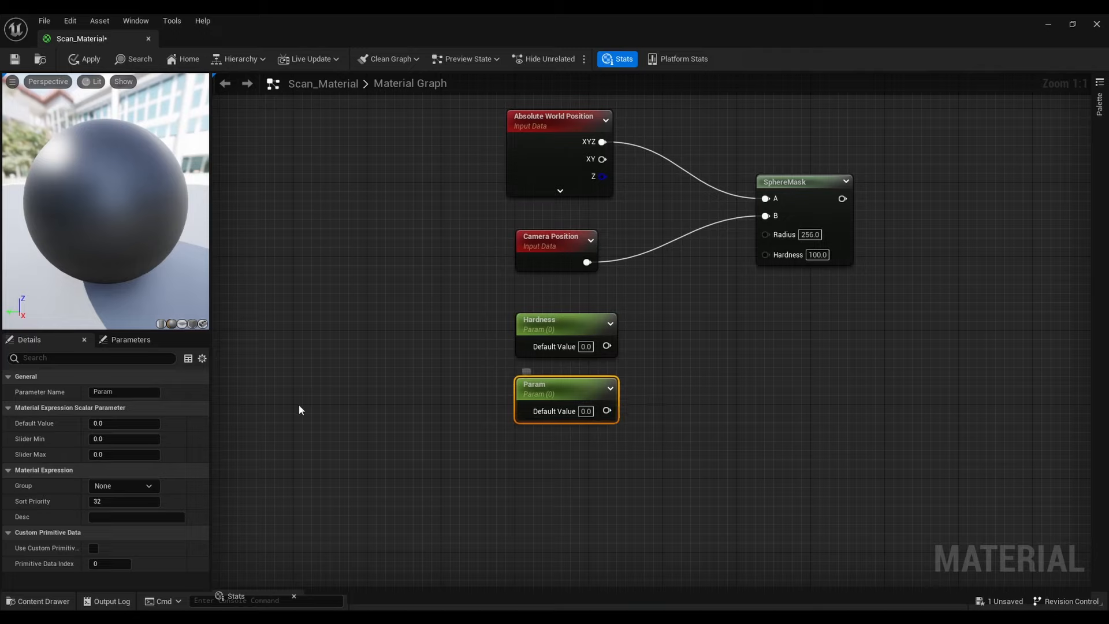
left_click(121, 394)
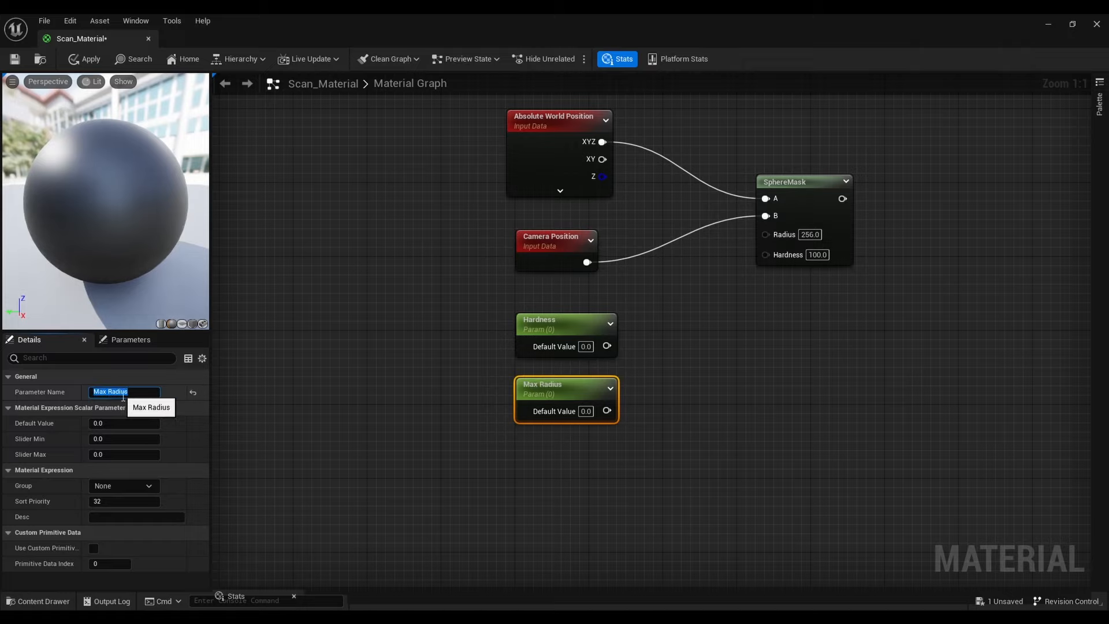
Connect the Hardness parameter to the SphereMask's Hardness input and feed Max Radius into a new Multiply node
right_click_drag(495, 429, 431, 450)
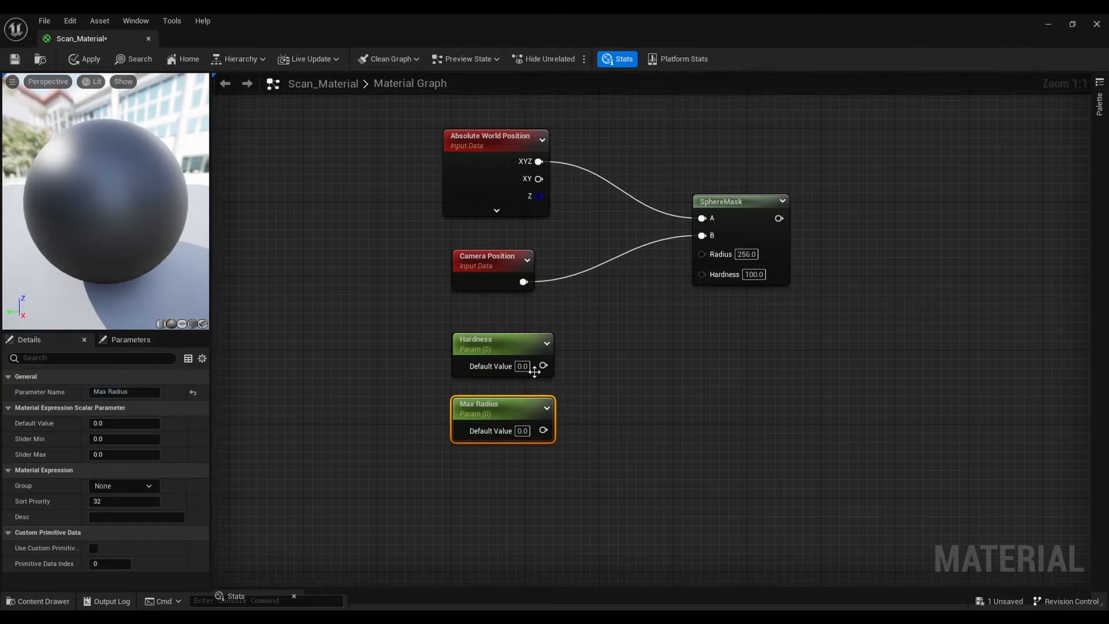
left_click_drag(543, 365, 707, 278)
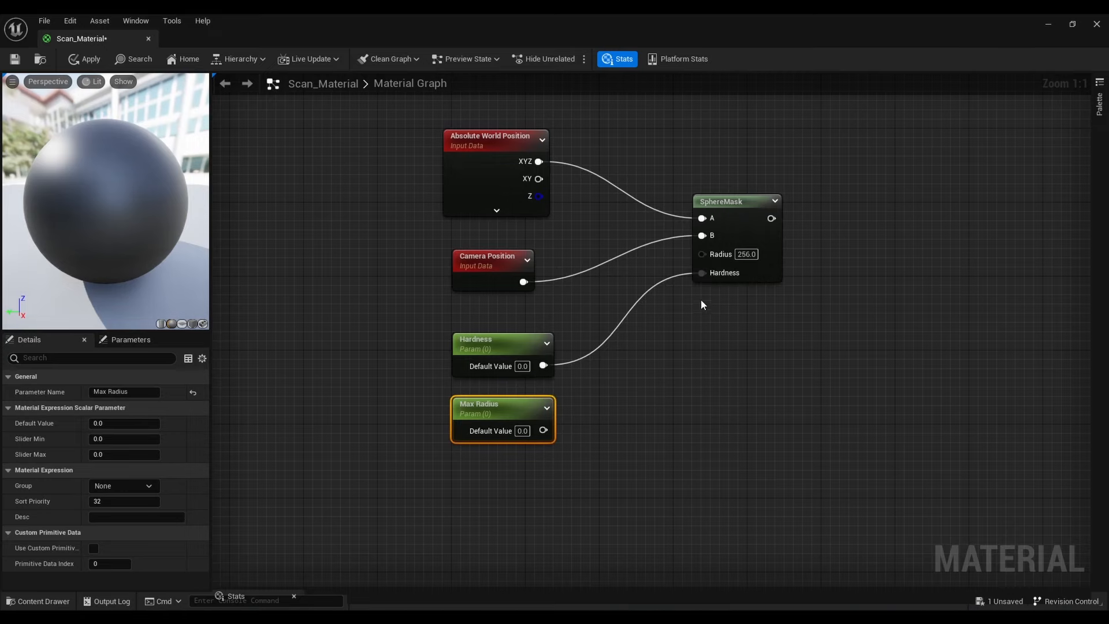
right_click_drag(715, 368, 685, 313)
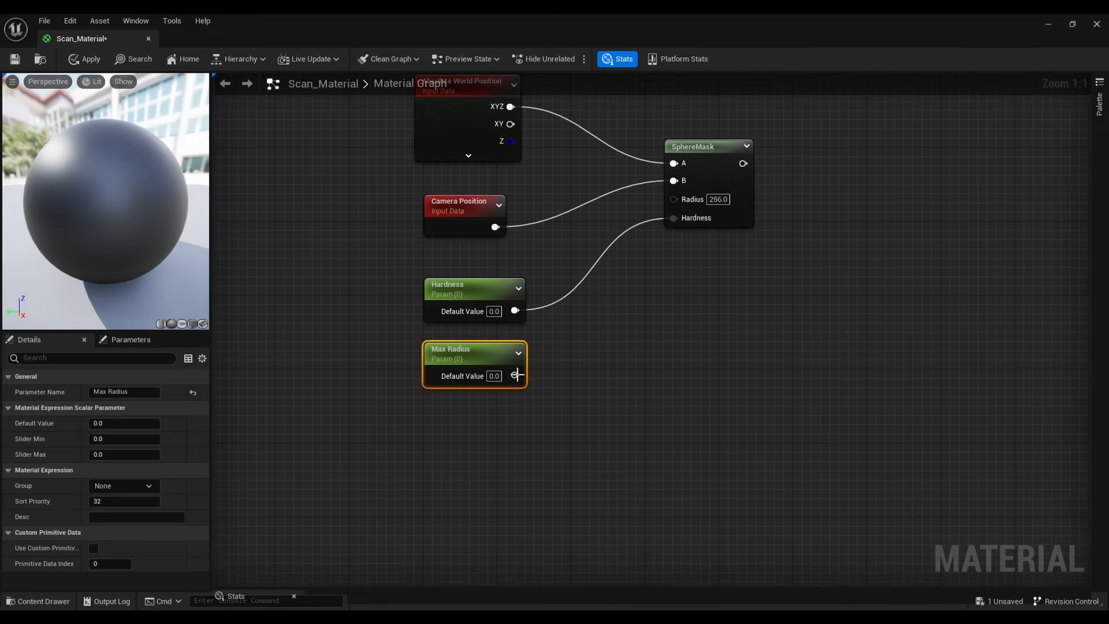
left_click_drag(516, 375, 580, 354)
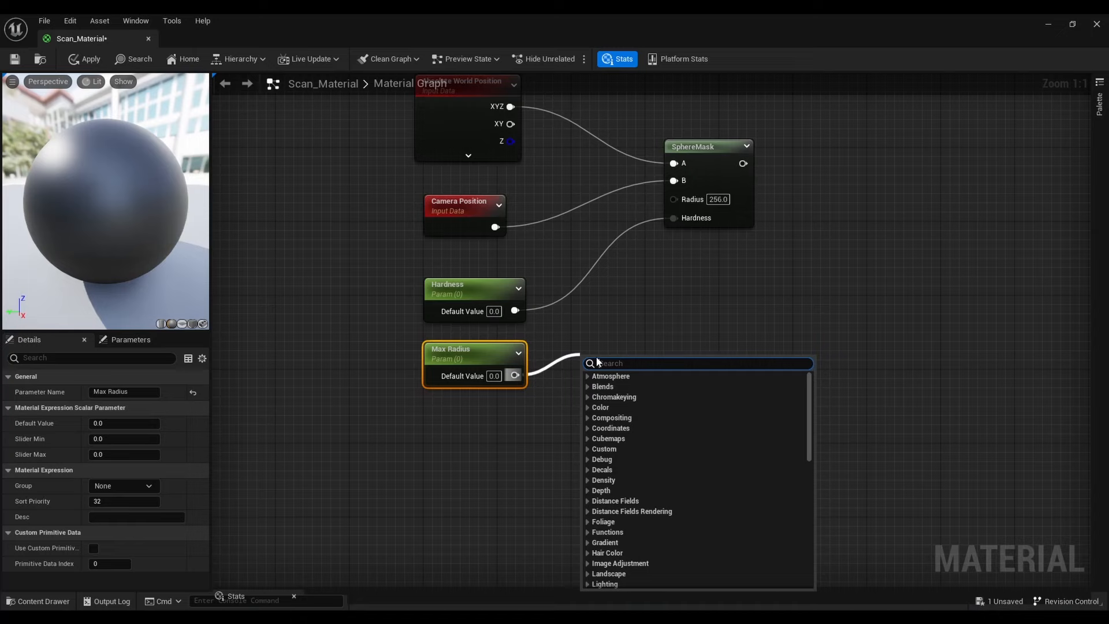
type("multi")
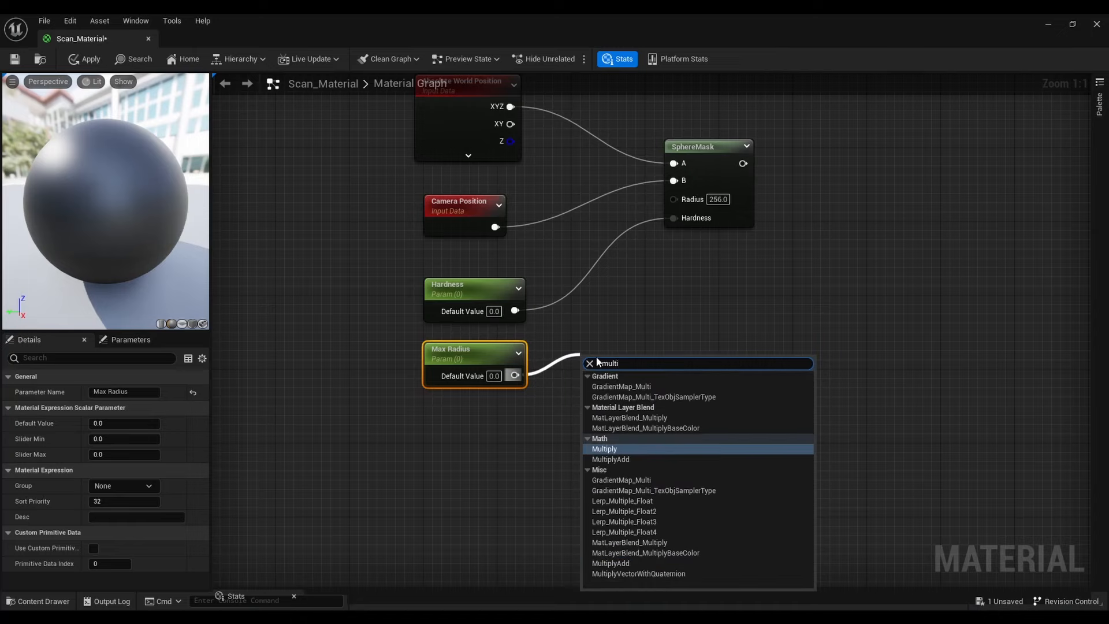
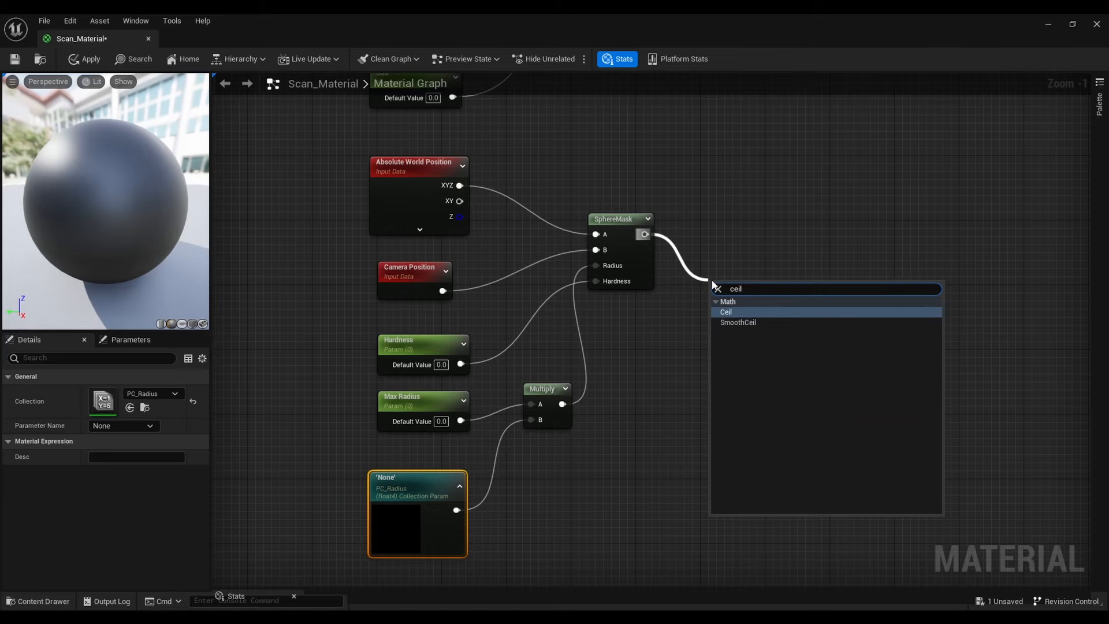
Add a Ceil node fed by the SphereMask output and place it slightly farther from the mask
key("Return")
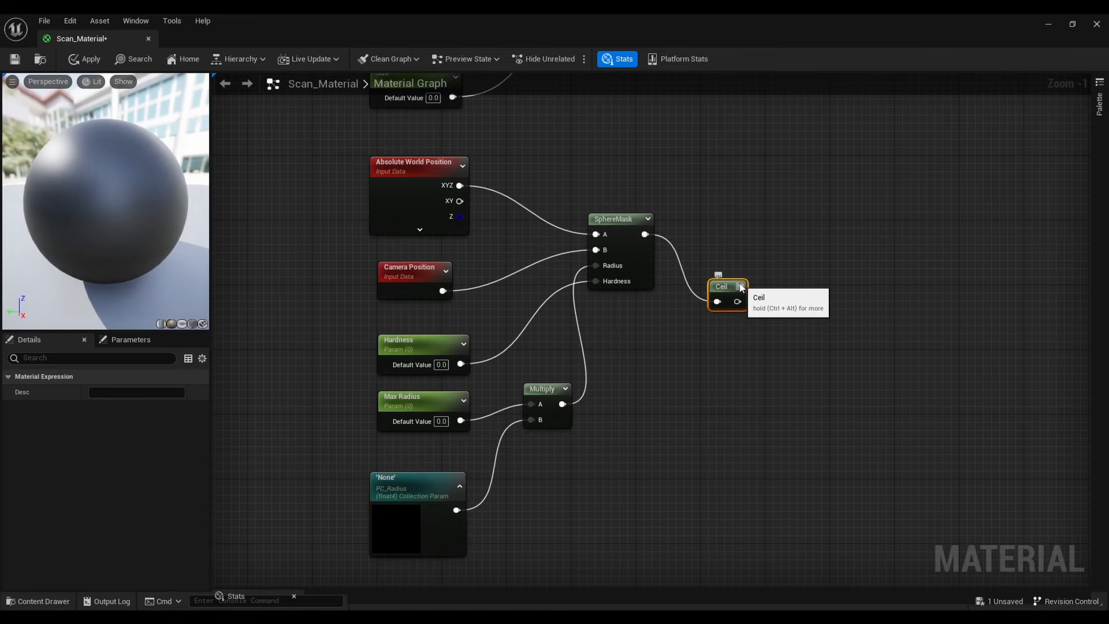
left_click_drag(727, 286, 759, 284)
right_click_drag(782, 253, 722, 311)
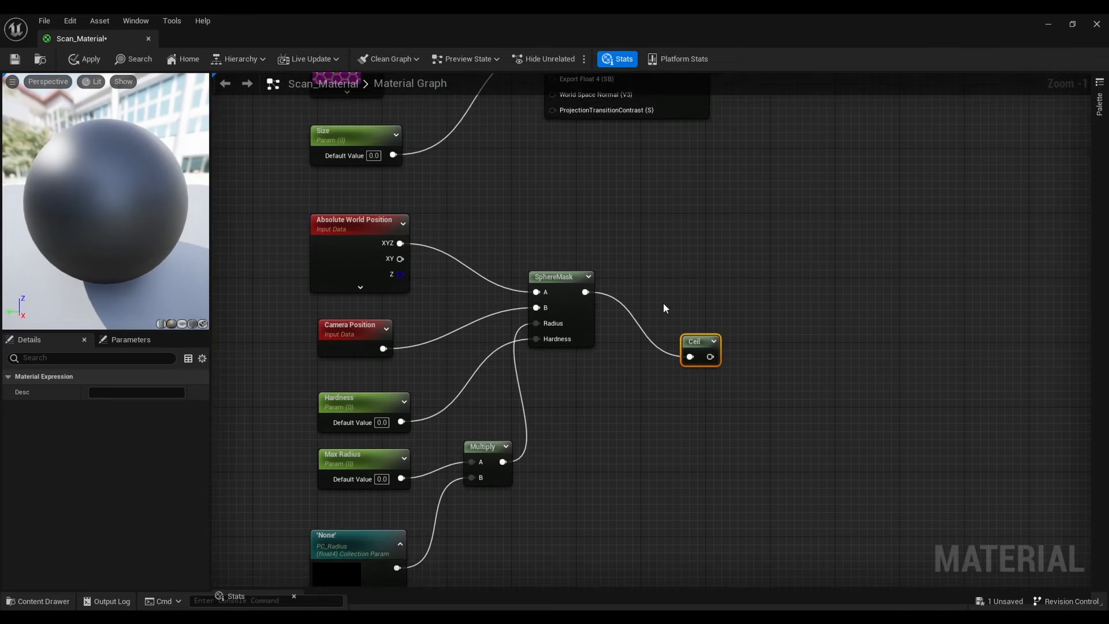
Add a Sine node fed by the SphereMask output, above the Ceil node
left_click_drag(588, 291, 702, 265)
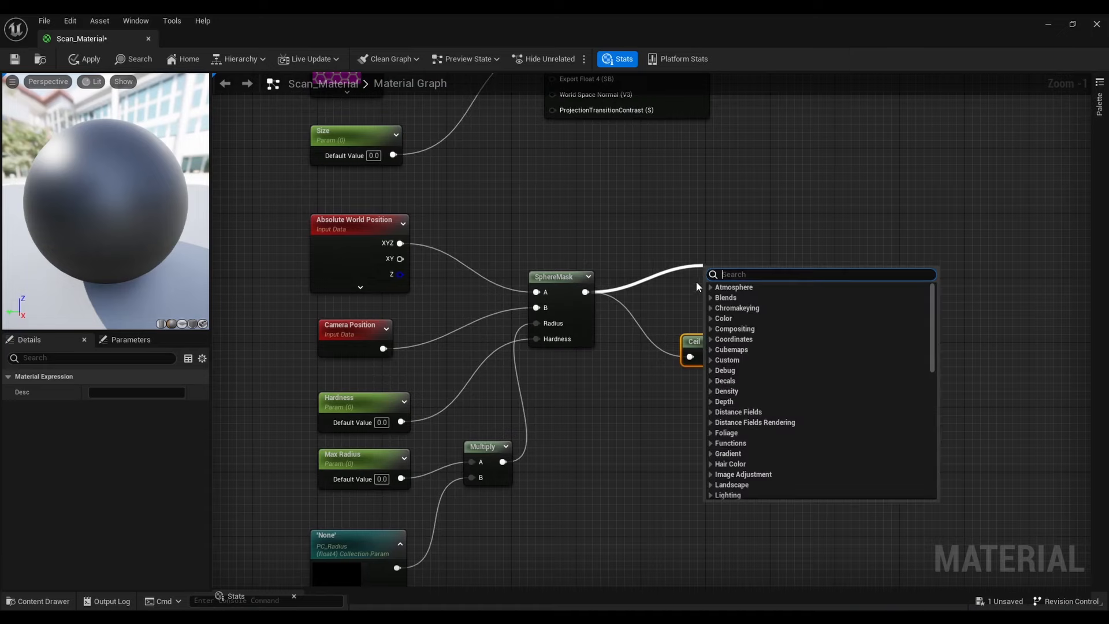
type("sine")
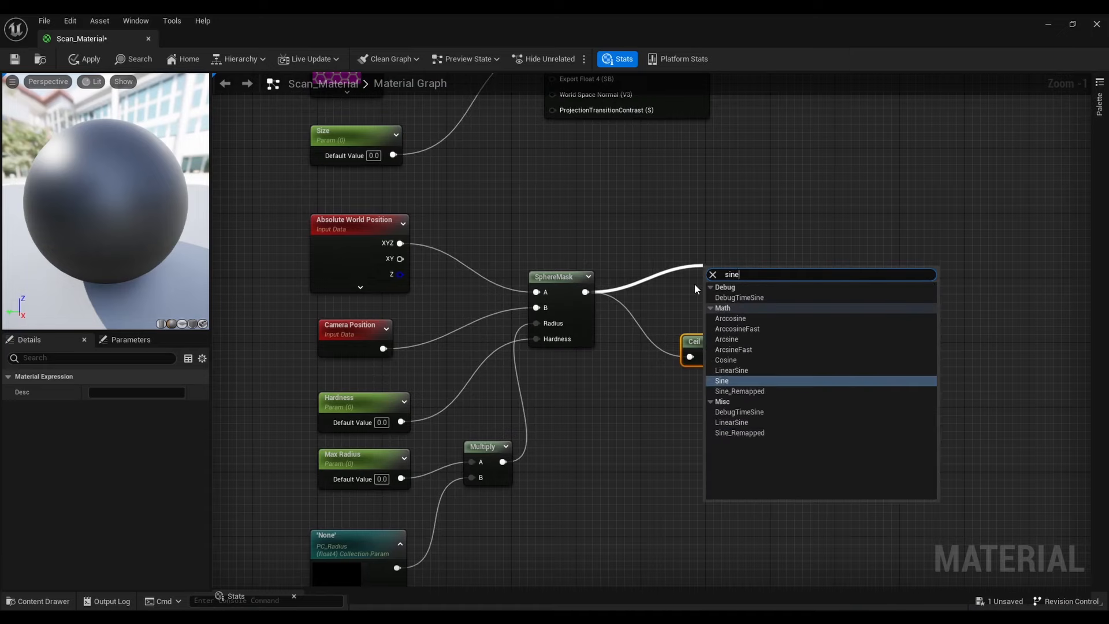
key("Return")
Feed the Sine output into a new Clamp node and align the Clamp with the Sine node
left_click_drag(713, 267, 776, 289)
type("clamo")
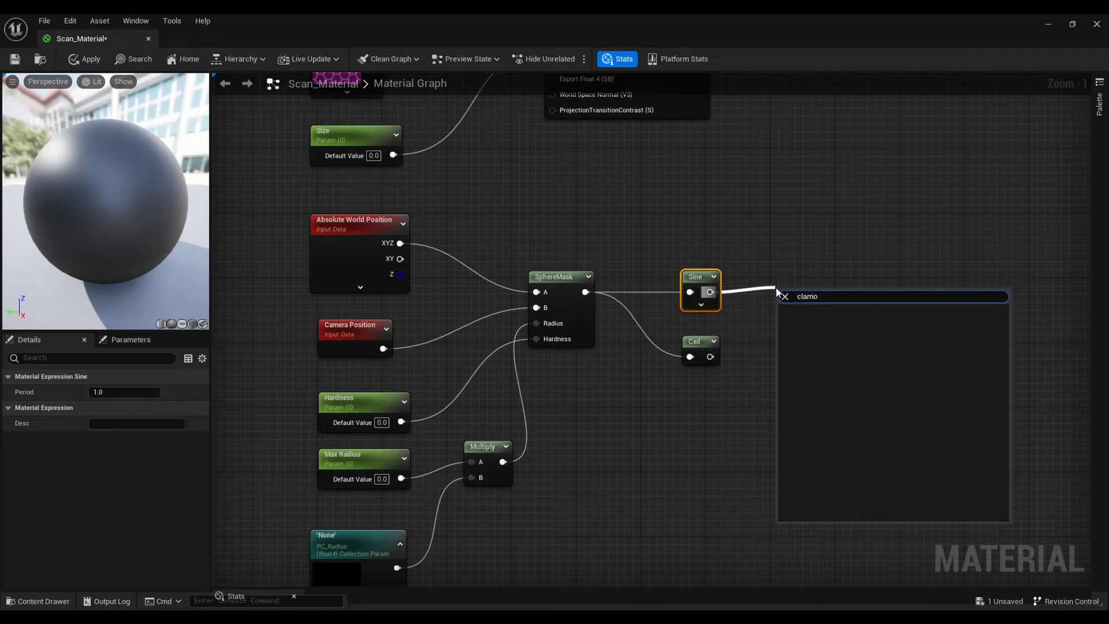
key("BackSpace")
type("p")
key("Return")
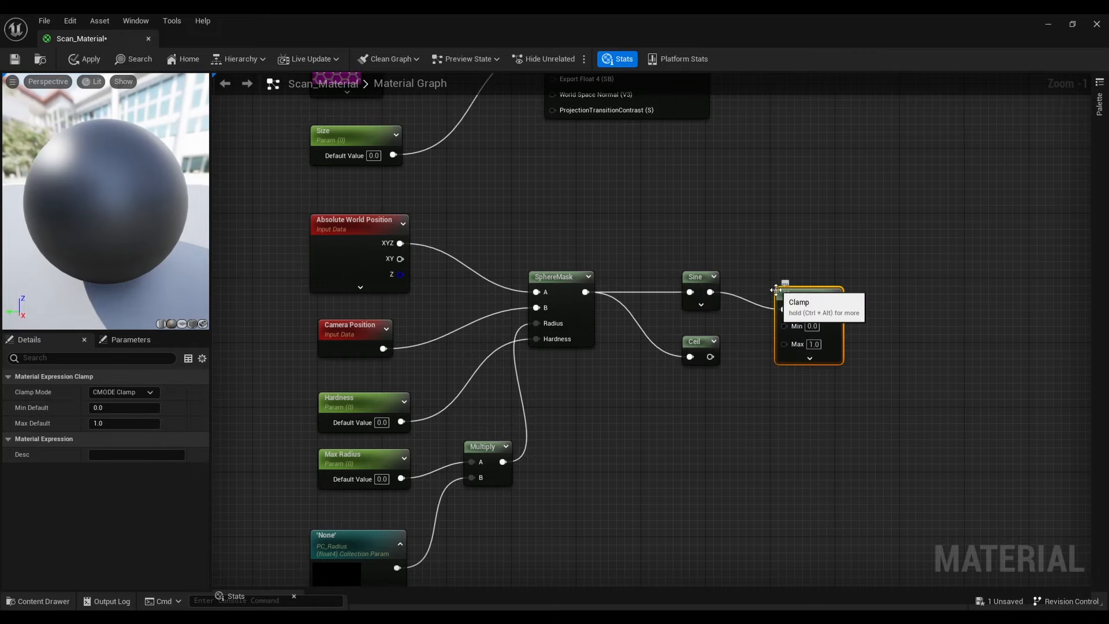
left_click_drag(801, 296, 812, 279)
Add a SceneTexture node between the WorldAlignedTexture and SphereMask nodes and set its Scene Texture Id to WorldNormal
right_click_drag(827, 215, 859, 306)
scroll(845, 283, "down", 1)
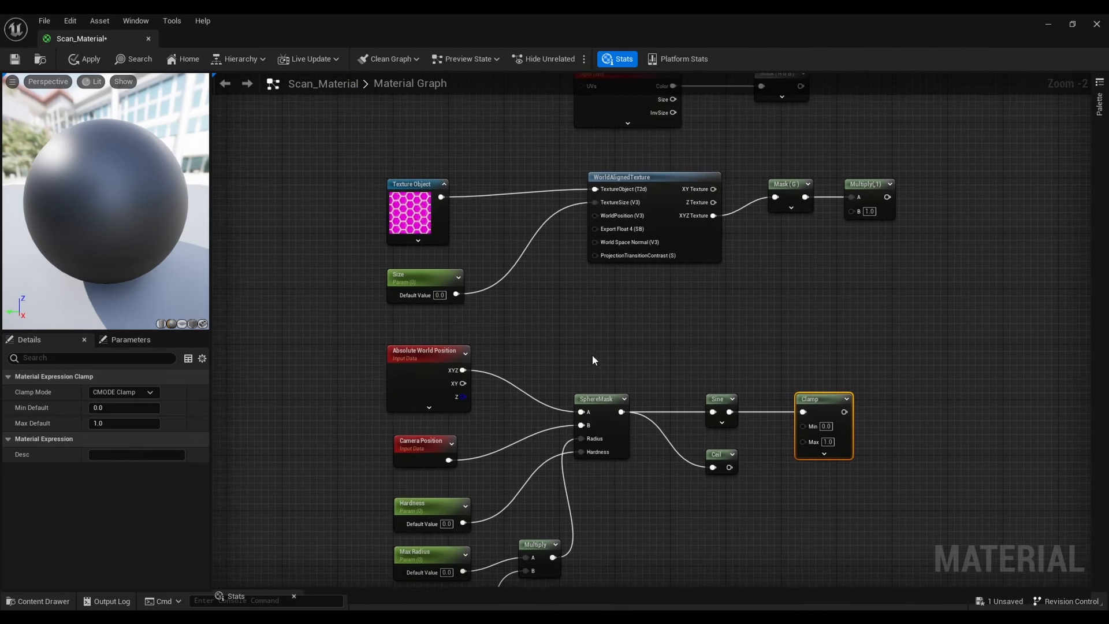
right_click(596, 353)
type("sc")
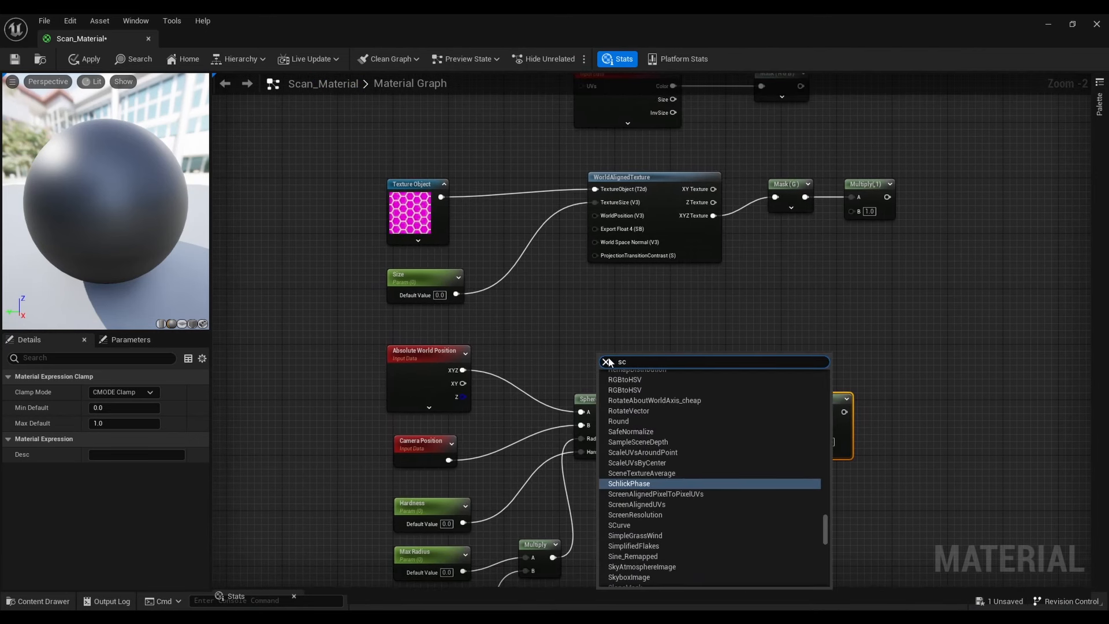
type("ene tex")
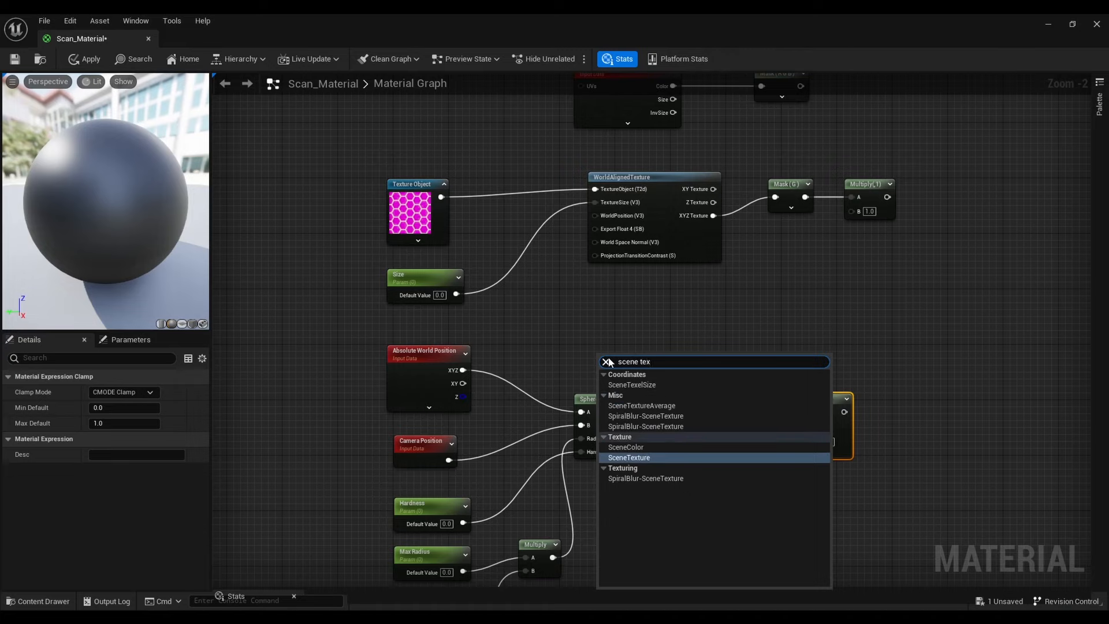
key("Return")
left_click_drag(610, 362, 611, 325)
left_click(141, 392)
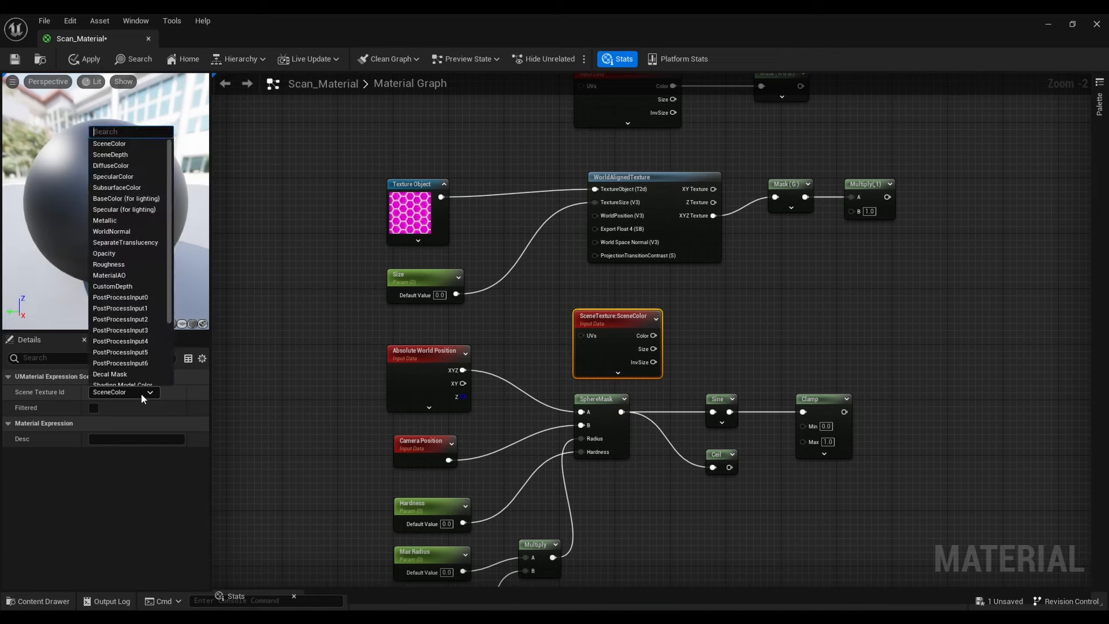
left_click(126, 230)
Move the WorldAlignedTexture, Mask (G) and Multiply nodes together farther away from the hexagon Texture Object
right_click_drag(732, 294, 778, 302)
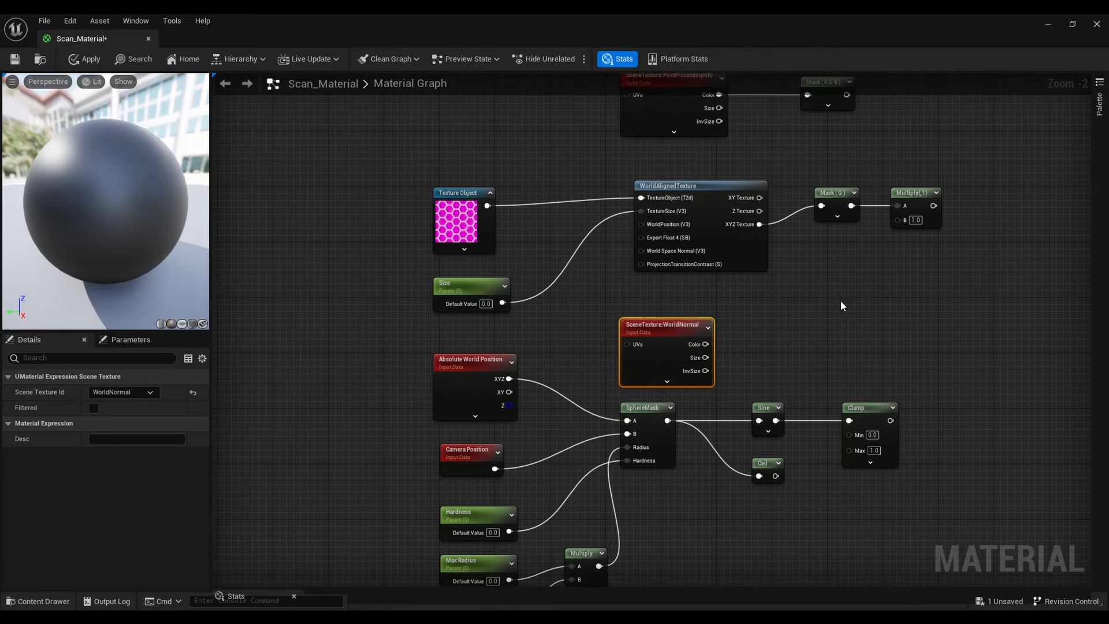
left_click_drag(890, 255, 806, 193)
left_click(768, 314)
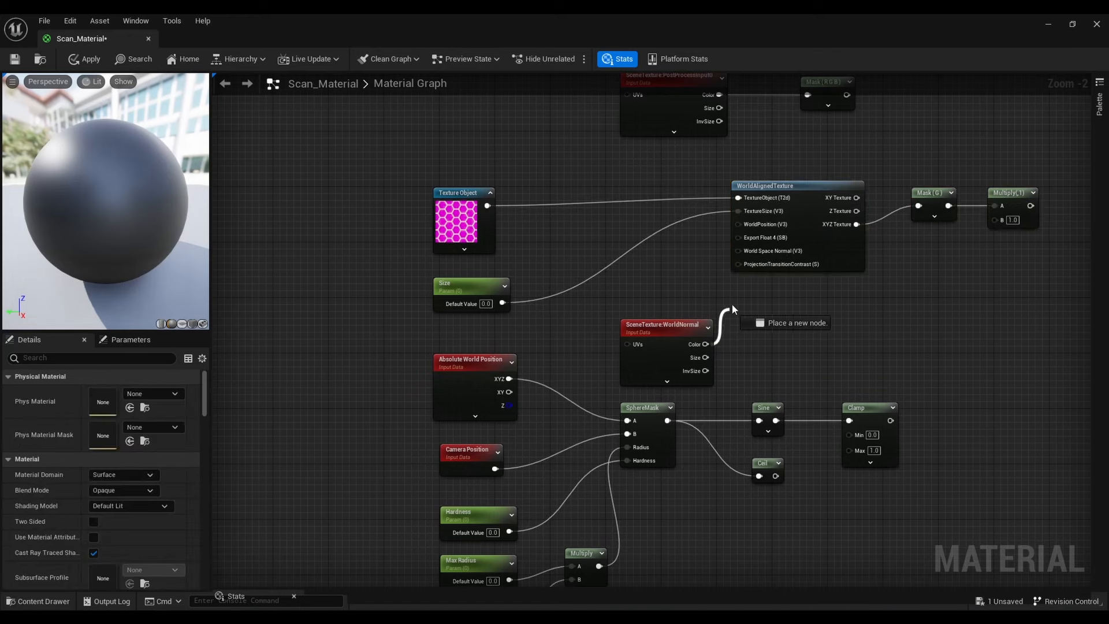
Connect the WorldNormal SceneTexture's Color output to the WorldAlignedTexture's World Space Normal input and save the material
left_click_drag(735, 261, 738, 251)
scroll(789, 293, "down", 1)
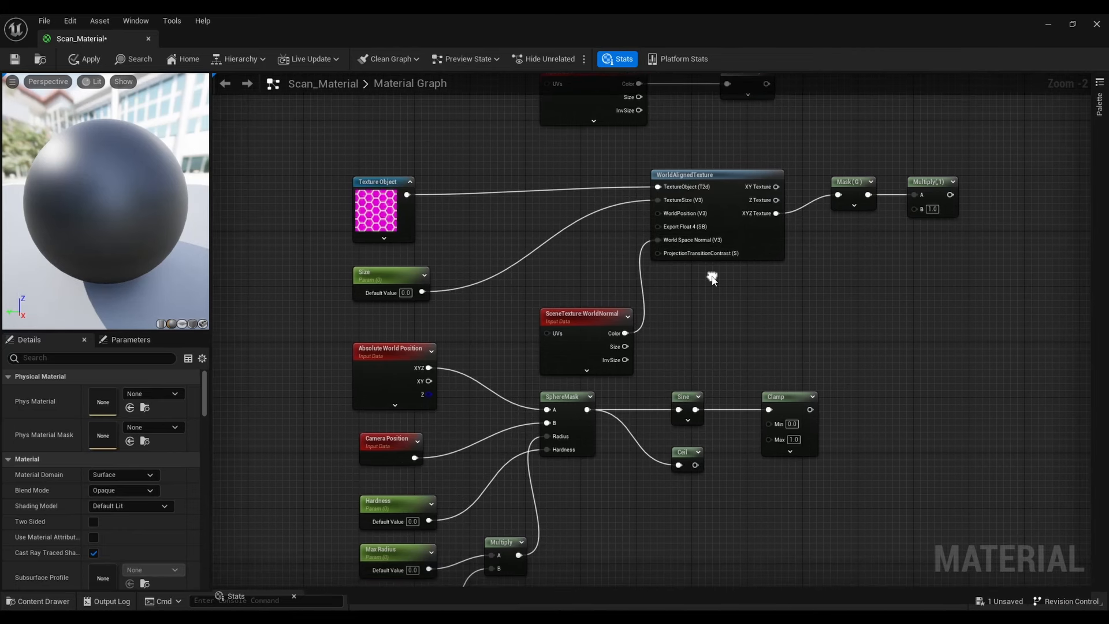
right_click_drag(747, 298, 718, 243)
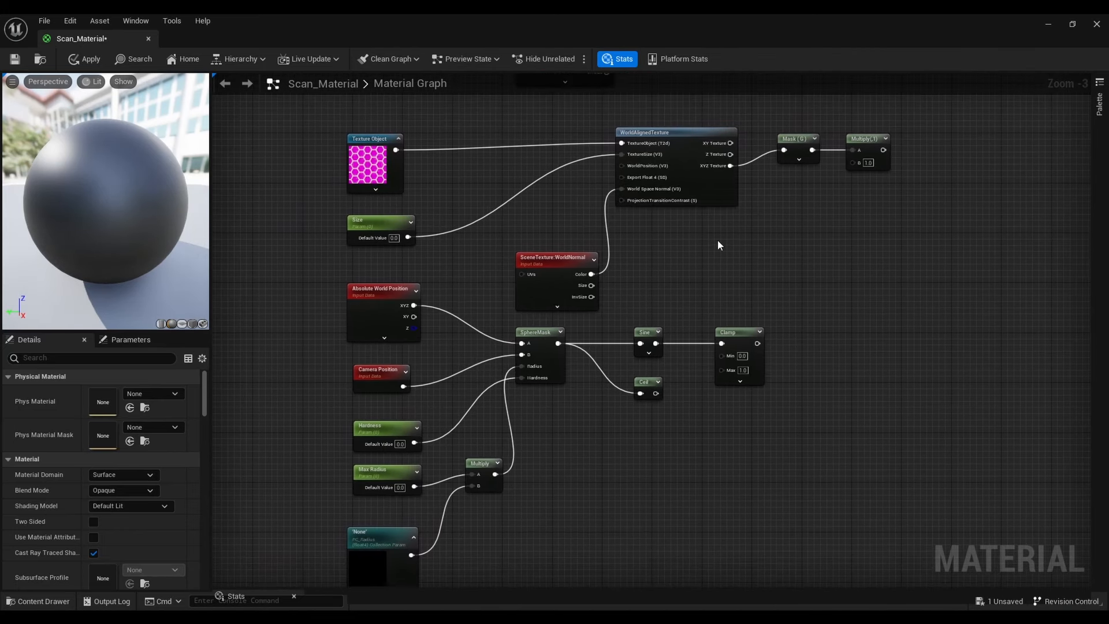
left_click(15, 59)
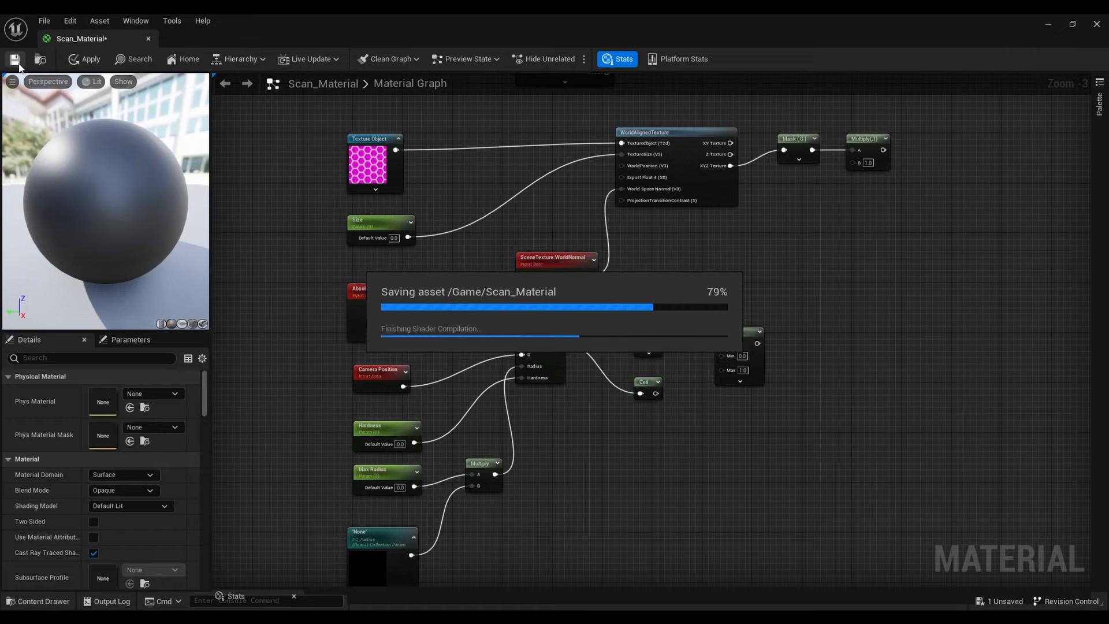
Add a LinearInterpolate node above the hexagon texture's Multiply node, to the side of Mask (R G B)
right_click_drag(830, 230, 690, 376)
right_click(651, 207)
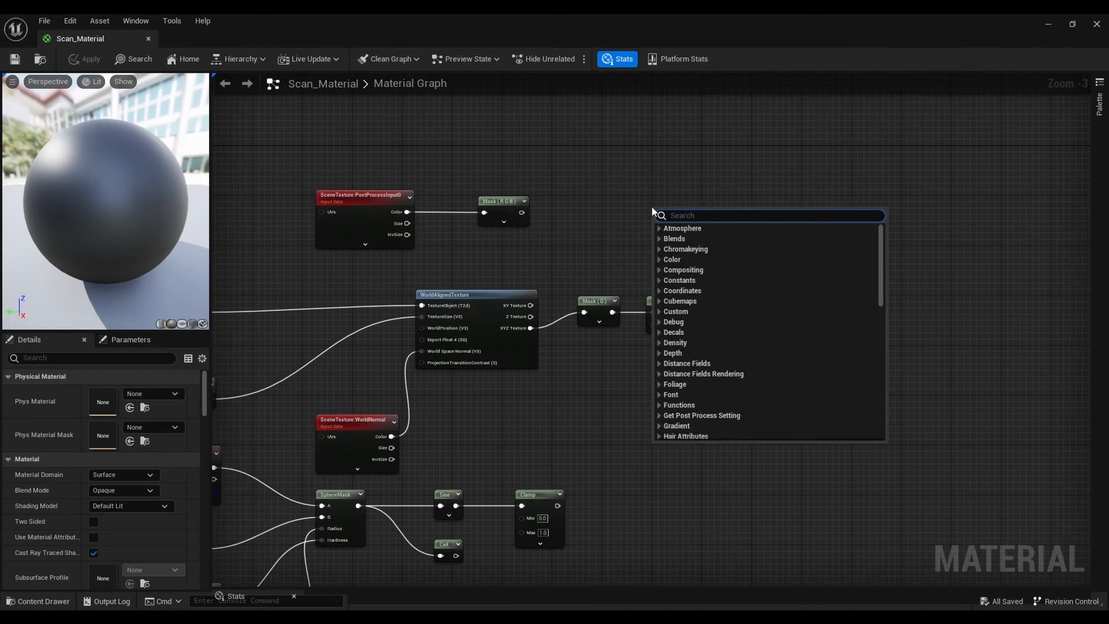
type("lerp")
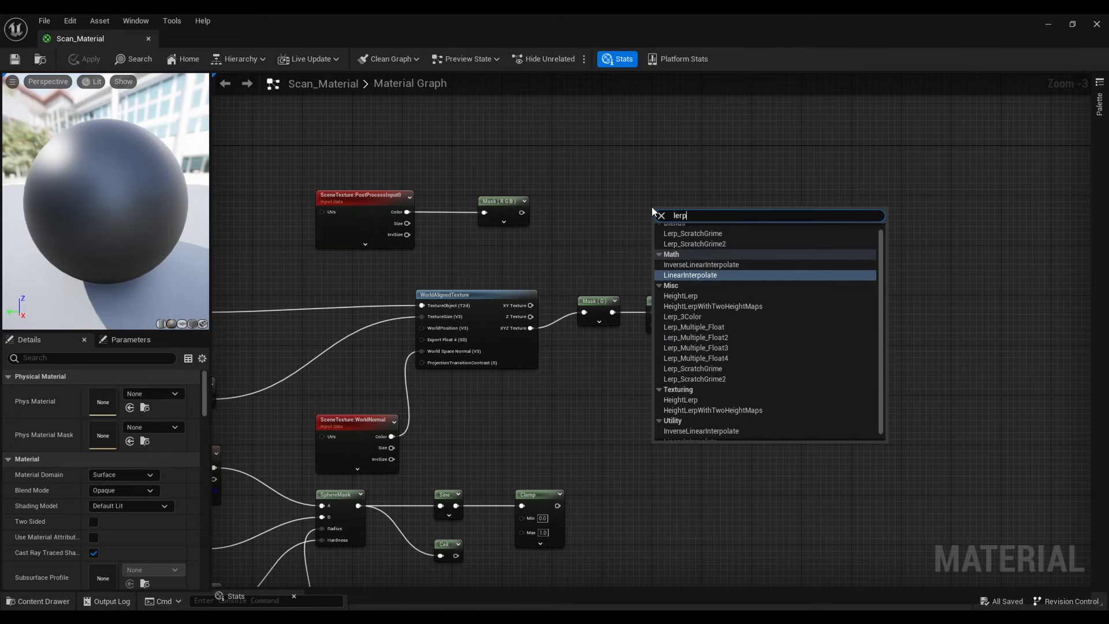
key("Return")
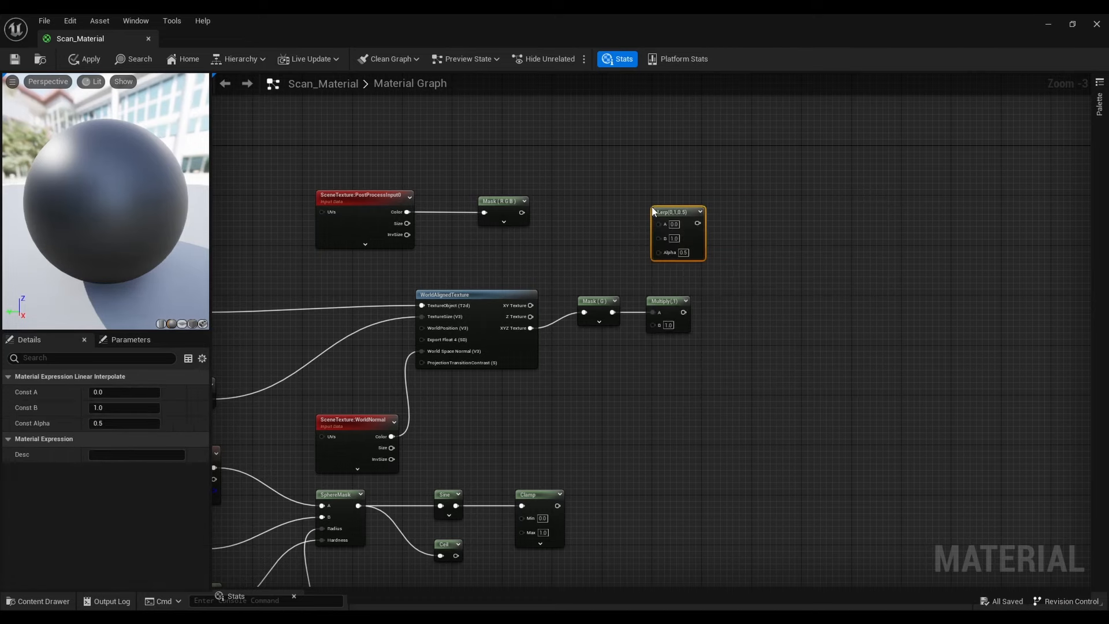
scroll(682, 225, "up", 4)
right_click_drag(742, 215, 812, 272)
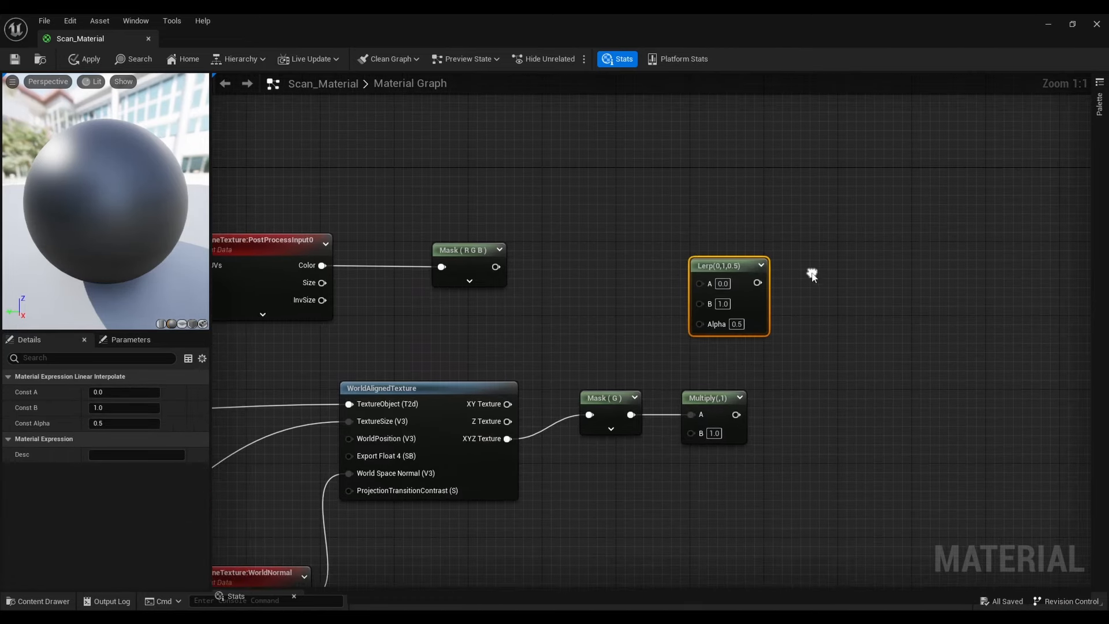
left_click_drag(736, 259, 737, 207)
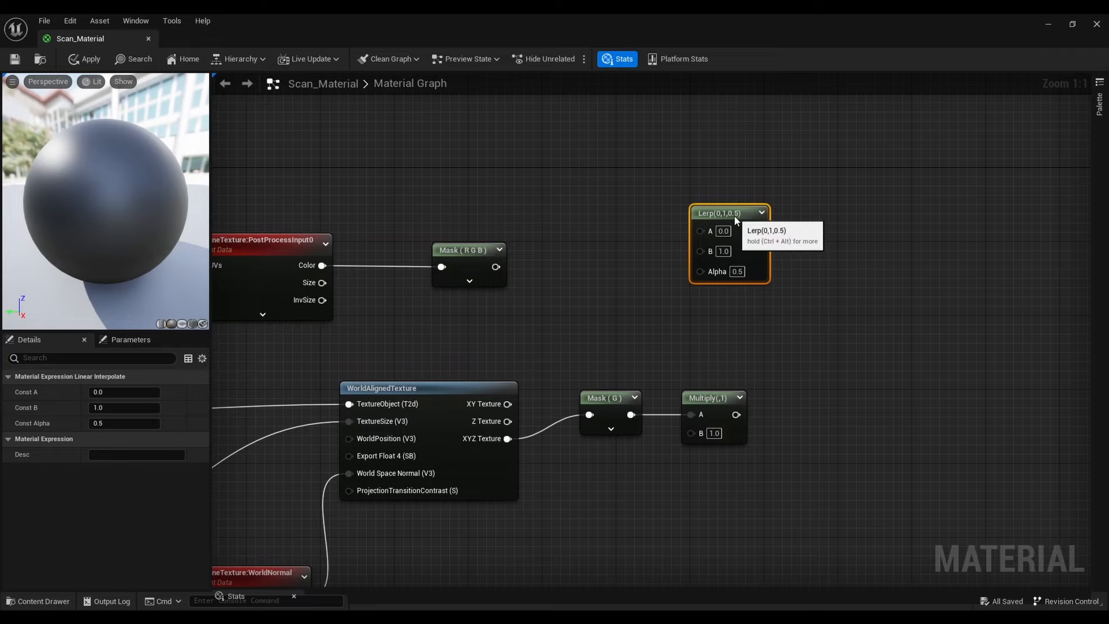
Connect Mask (R G B) to the Lerp's A and the hexagon Multiply to its Alpha, placing the Lerp beyond the Multiply, level with the mask
right_click_drag(676, 242, 767, 226)
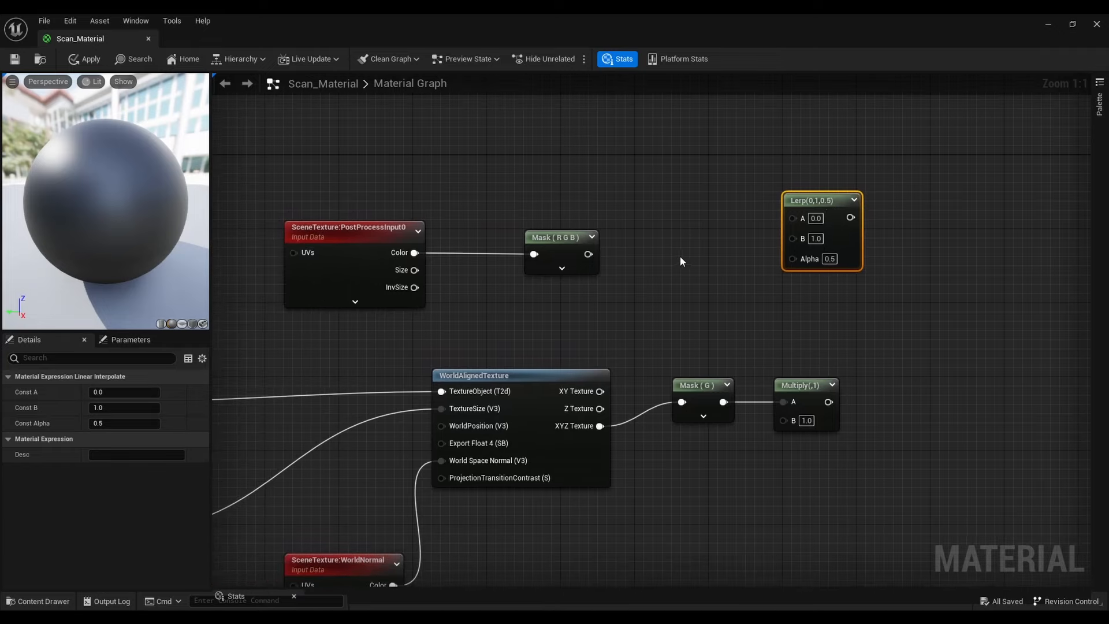
left_click_drag(588, 254, 816, 221)
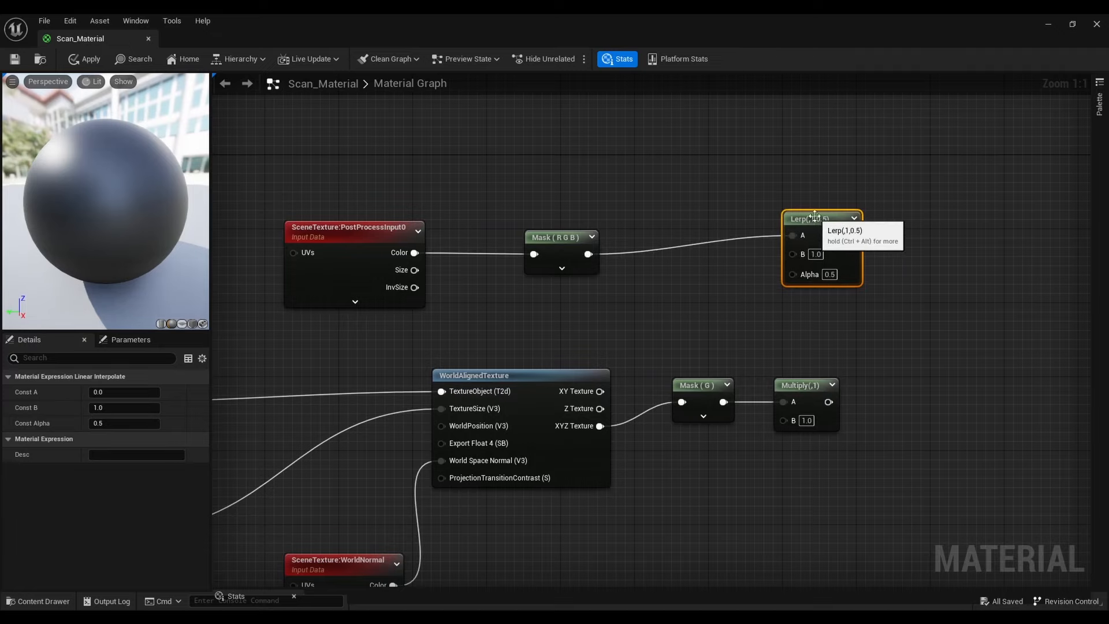
right_click_drag(859, 306, 784, 308)
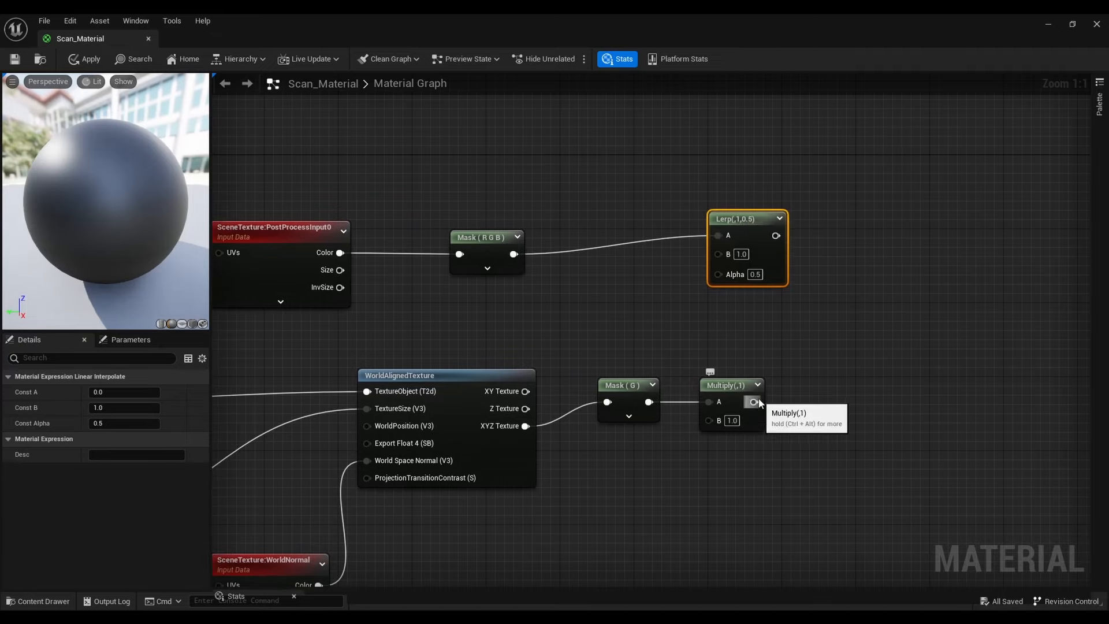
left_click_drag(754, 401, 715, 288)
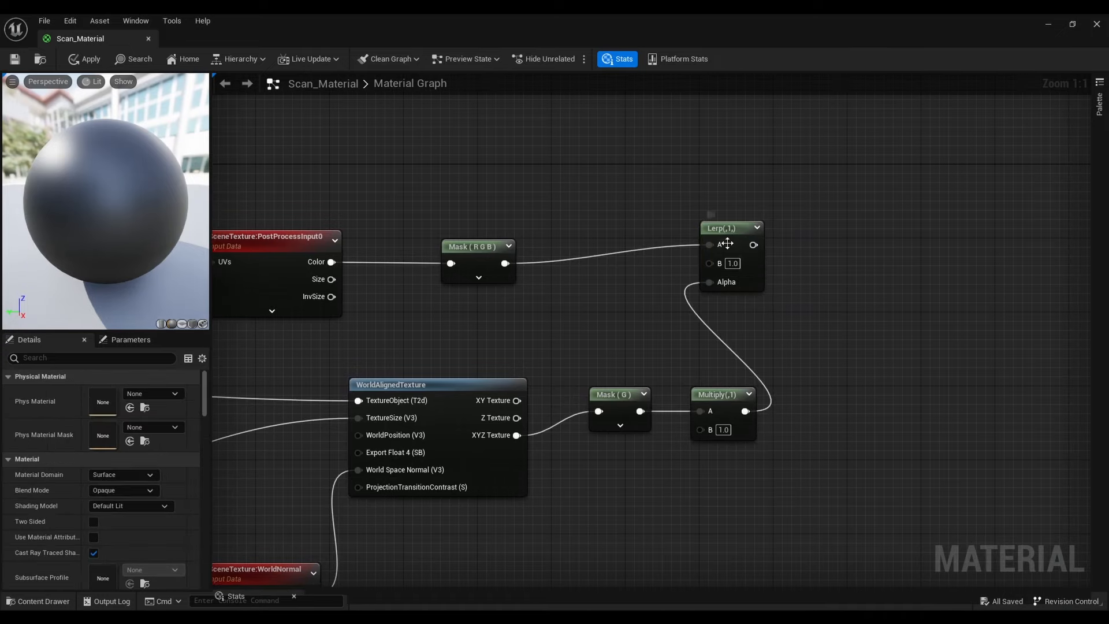
left_click_drag(737, 234, 865, 252)
right_click_drag(741, 295, 796, 269)
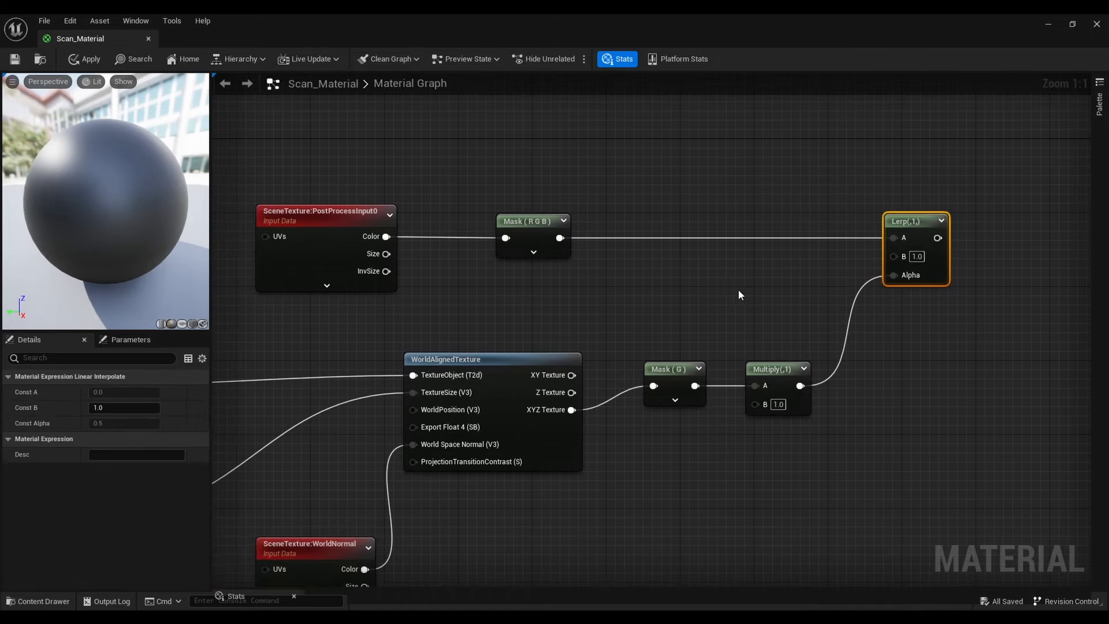
Add a Constant3Vector below the Mask (R G B) wire, convert it to a parameter and name it Scan Color
key("3")
left_click(671, 282)
left_click_drag(683, 281, 667, 266)
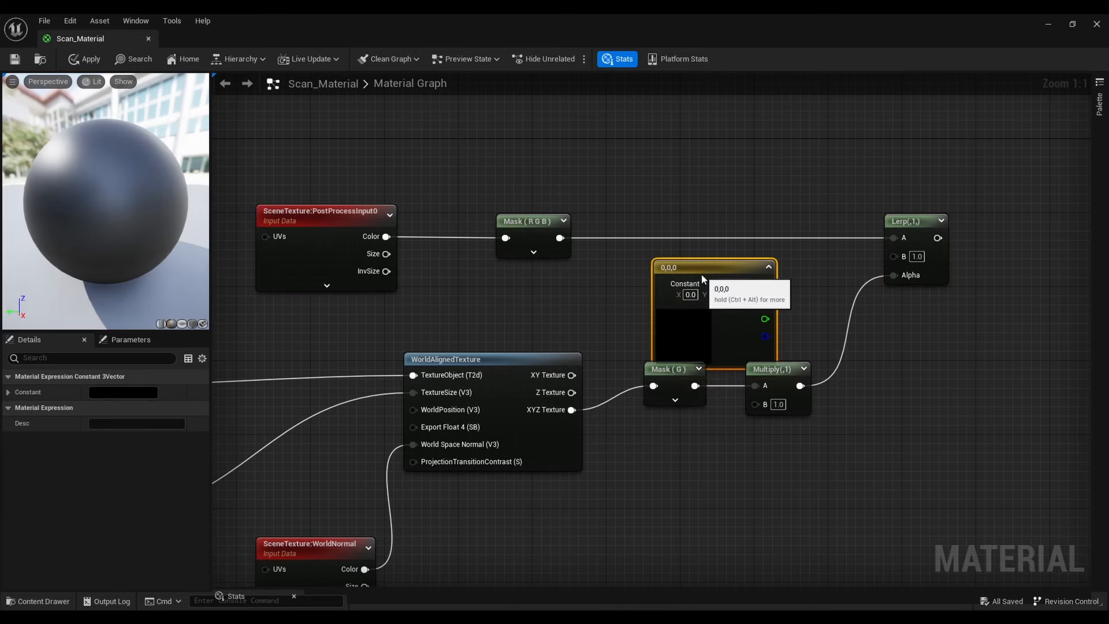
right_click(751, 270)
left_click(803, 292)
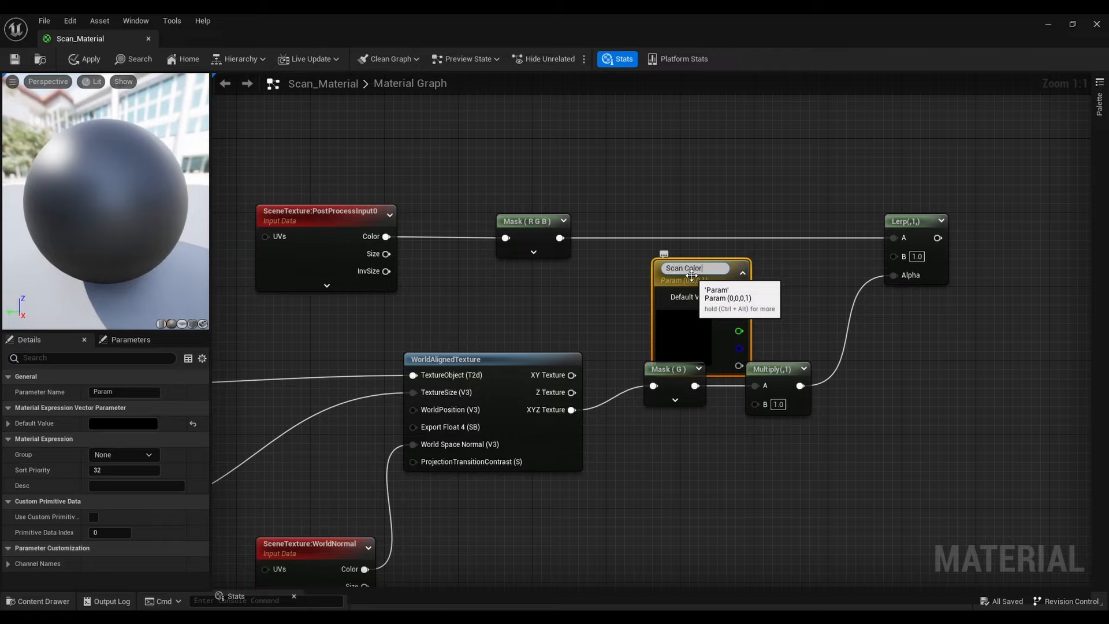
key("Return")
left_click_drag(699, 268, 672, 258)
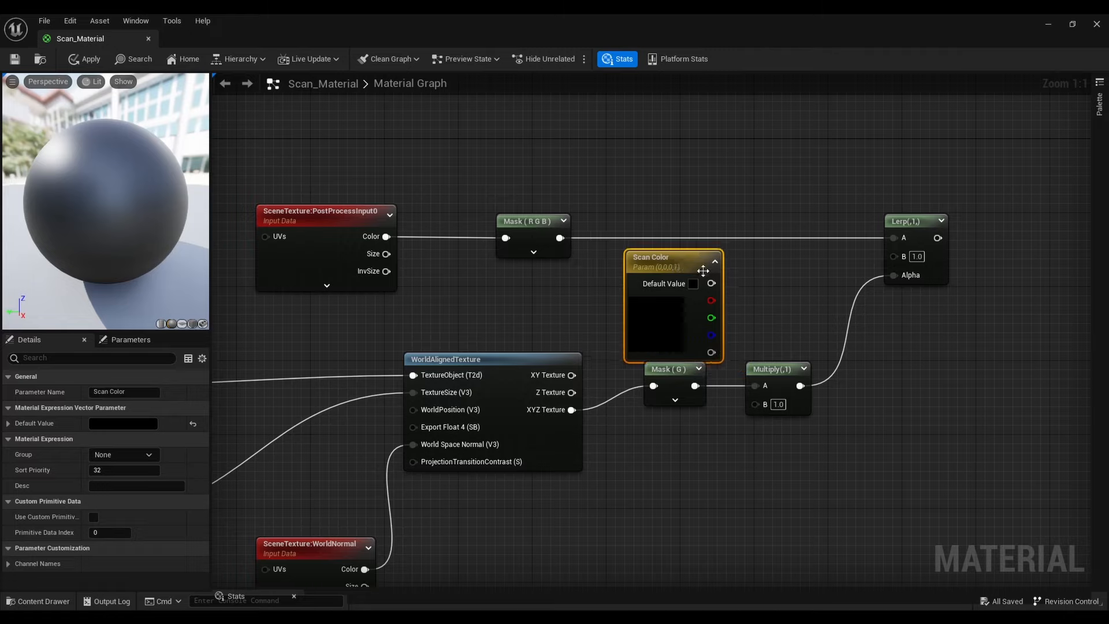
Connect Scan Color to the Lerp's B input and lower the Mask (G) and Multiply nodes clear of the Scan Color node
left_click_drag(812, 281, 896, 246)
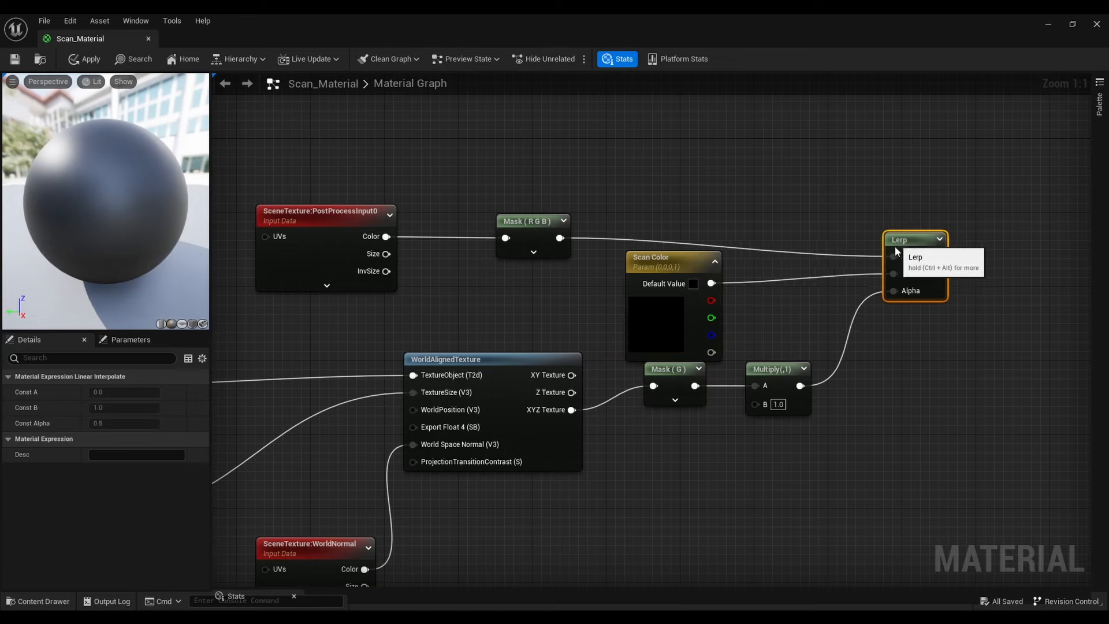
scroll(852, 390, "down", 1)
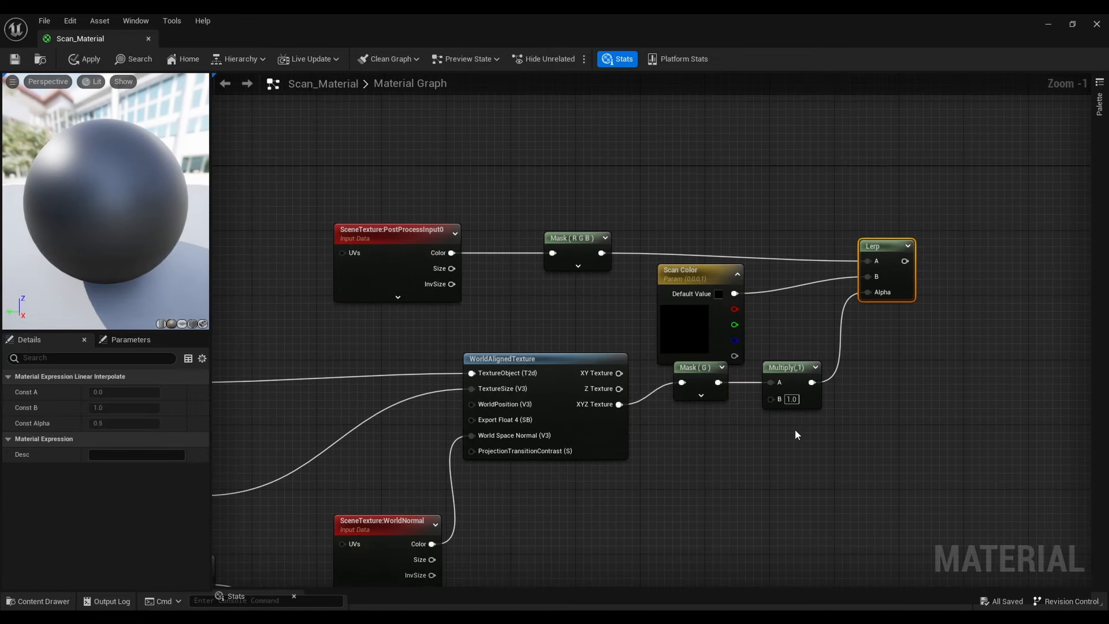
left_click_drag(795, 434, 694, 393)
left_click_drag(783, 408, 784, 423)
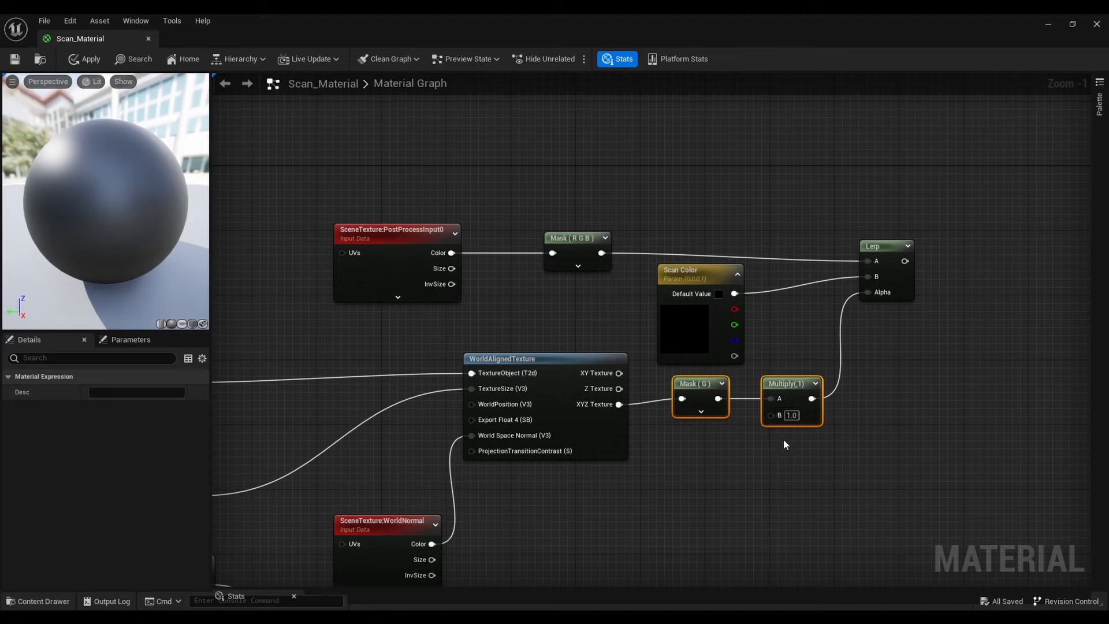
Align the Lerp so its wire from Mask (R G B) runs straight, and save the material
right_click_drag(784, 439, 667, 372)
scroll(742, 412, "down", 2)
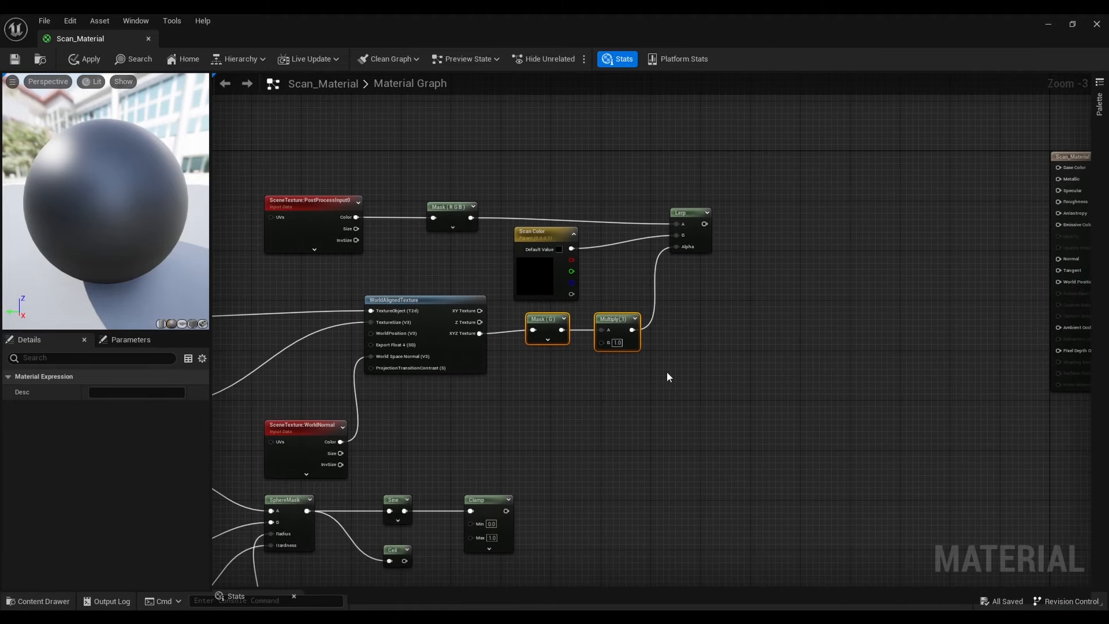
left_click(681, 191)
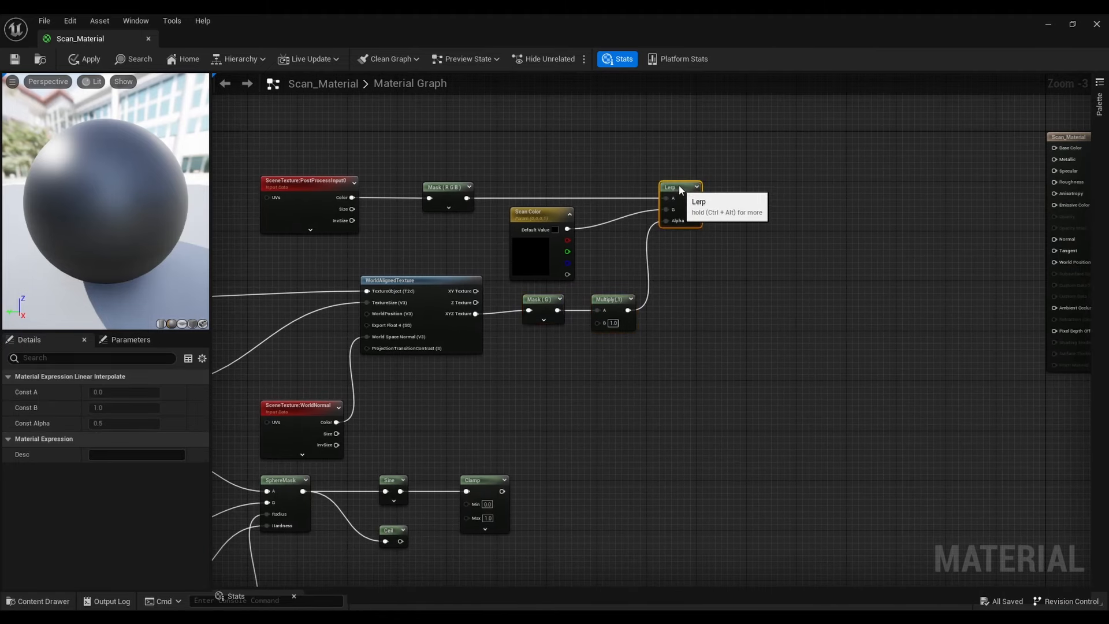
left_click_drag(681, 190, 681, 184)
left_click(15, 59)
Add a OneMinus node and place it beneath the Mask (G) node
right_click(613, 373)
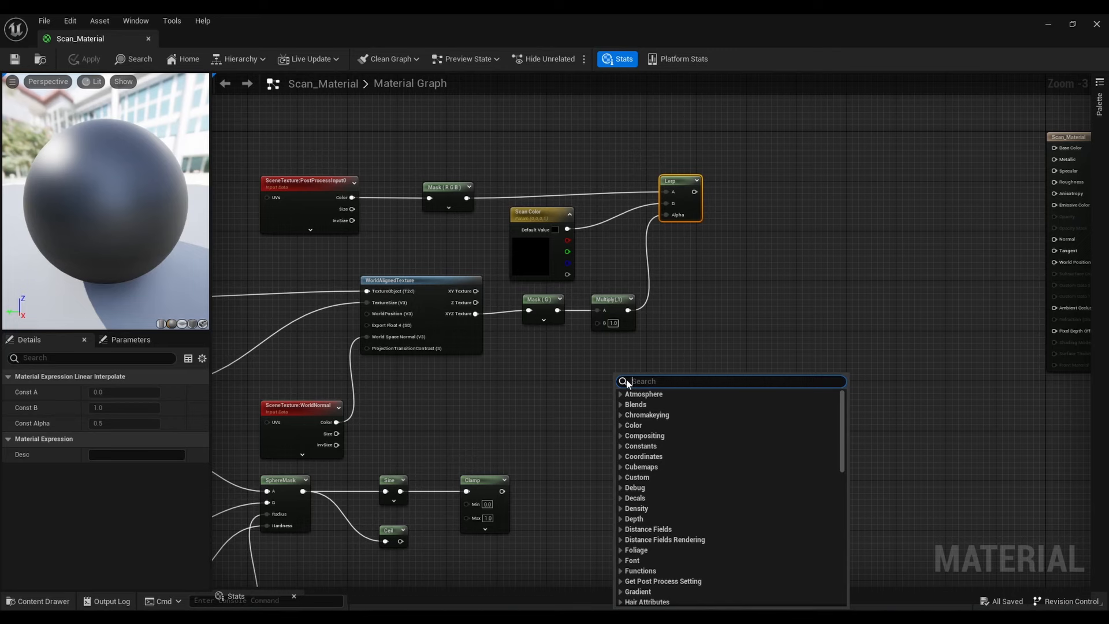
type("1-x")
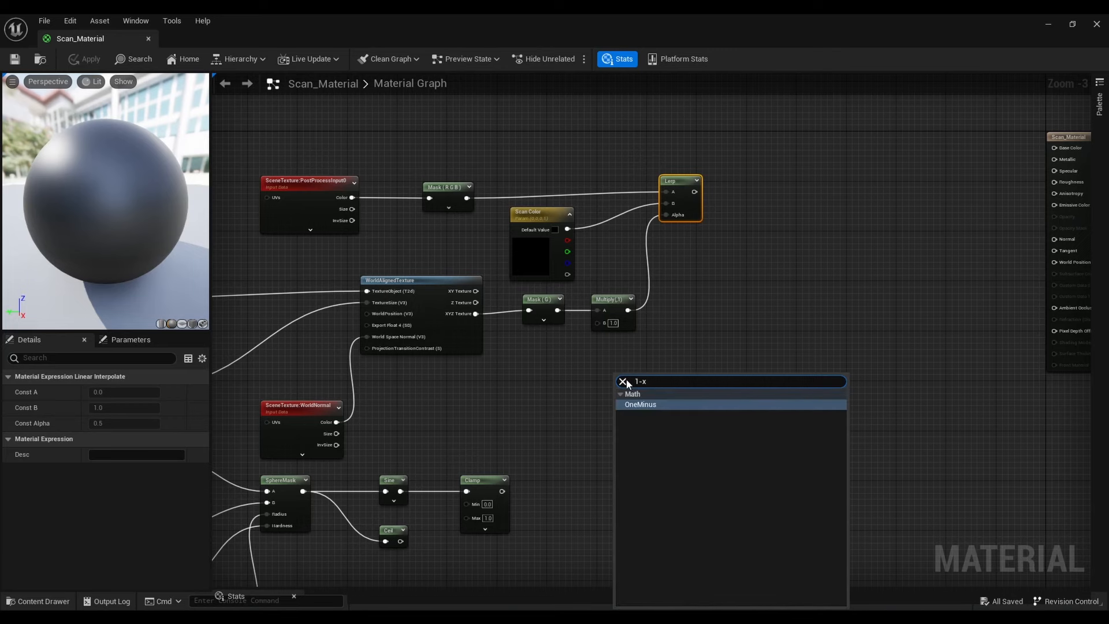
key("Return")
scroll(639, 454, "up", 2)
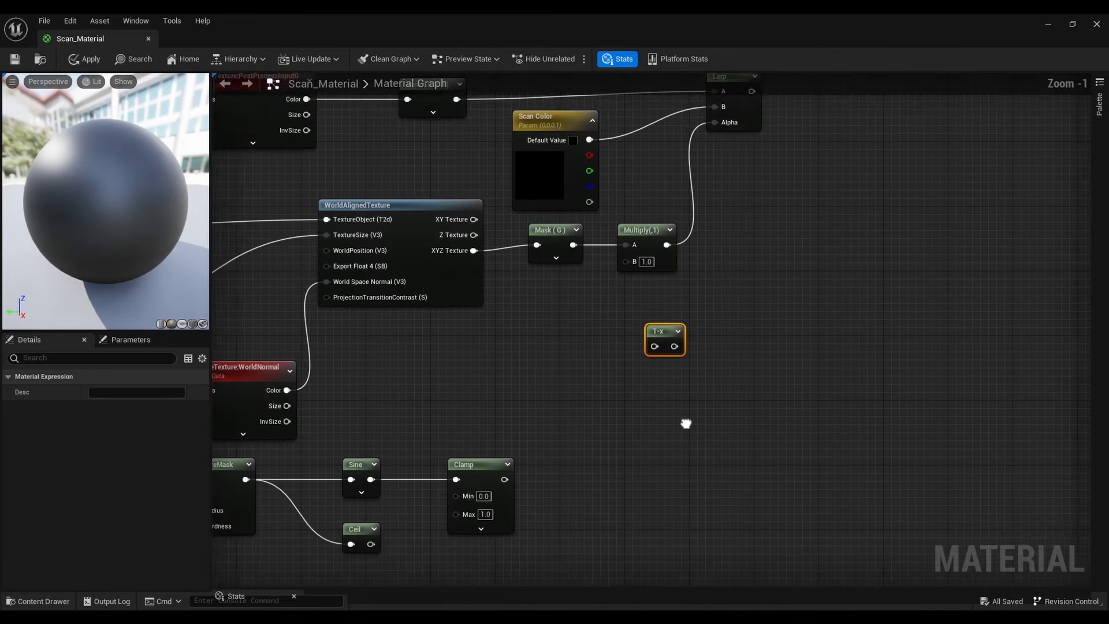
left_click_drag(745, 284, 635, 288)
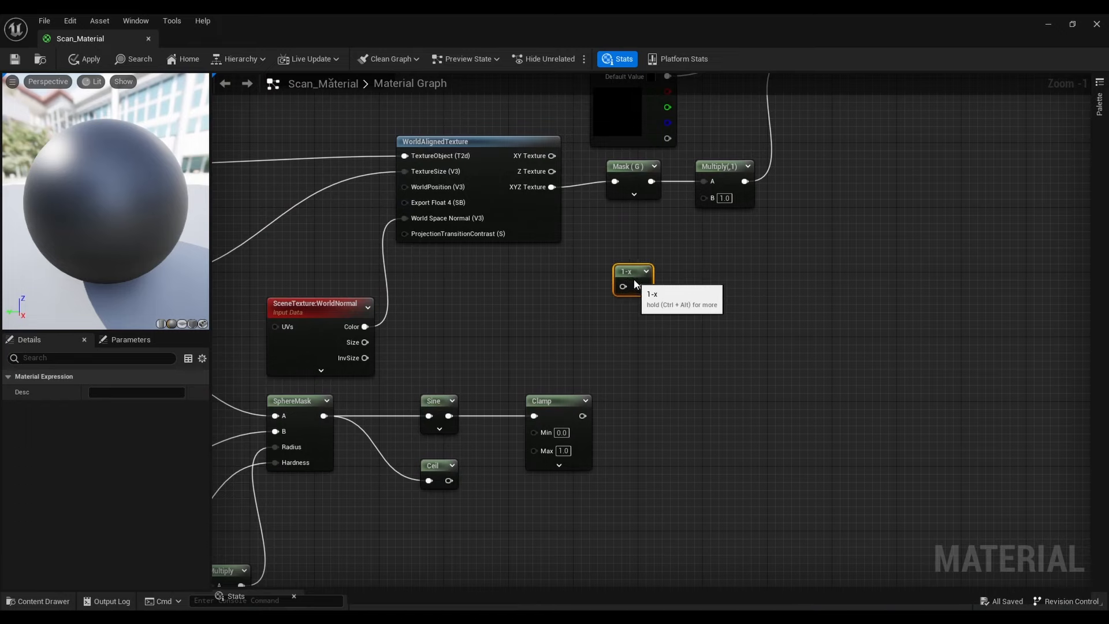
Connect 1-x to the hexagon Multiply's B, feed it from the collection parameter driving the SphereMask's radius, and save the material
right_click_drag(751, 257, 833, 284)
left_click_drag(780, 227, 726, 319)
scroll(751, 332, "down", 1)
right_click_drag(775, 341, 802, 236)
left_click_drag(766, 184, 717, 402)
right_click_drag(526, 483, 617, 388)
left_click_drag(426, 442, 801, 313)
right_click_drag(801, 312, 621, 511)
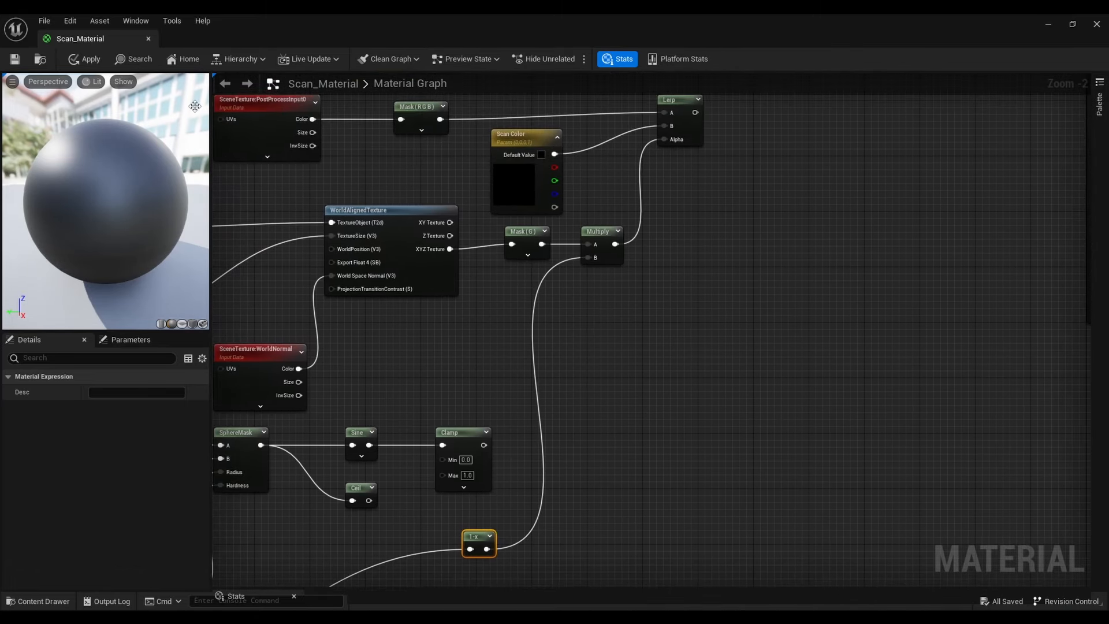
left_click(18, 62)
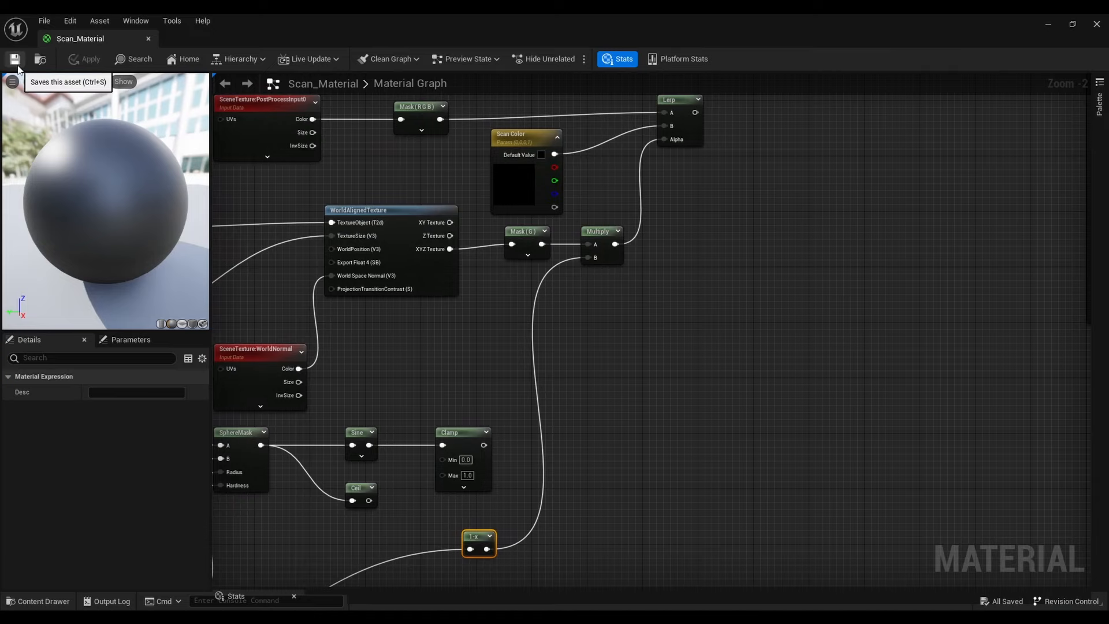
Break all links of the 1-x and hexagon Multiply nodes, reconnecting only Mask (G) to the Multiply's A
right_click(487, 549)
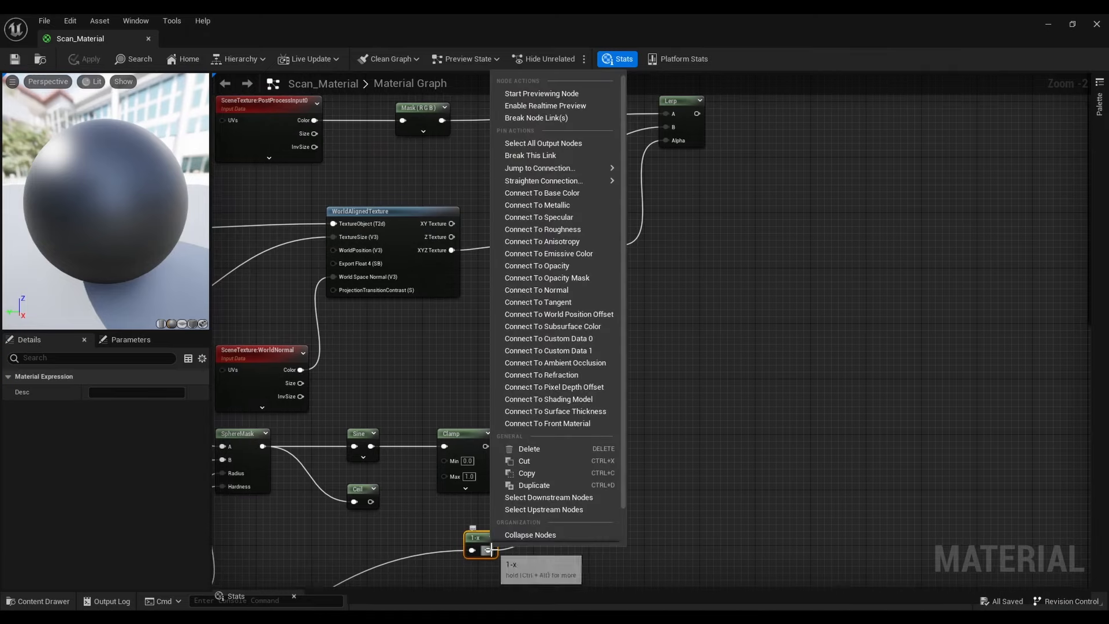
left_click(537, 118)
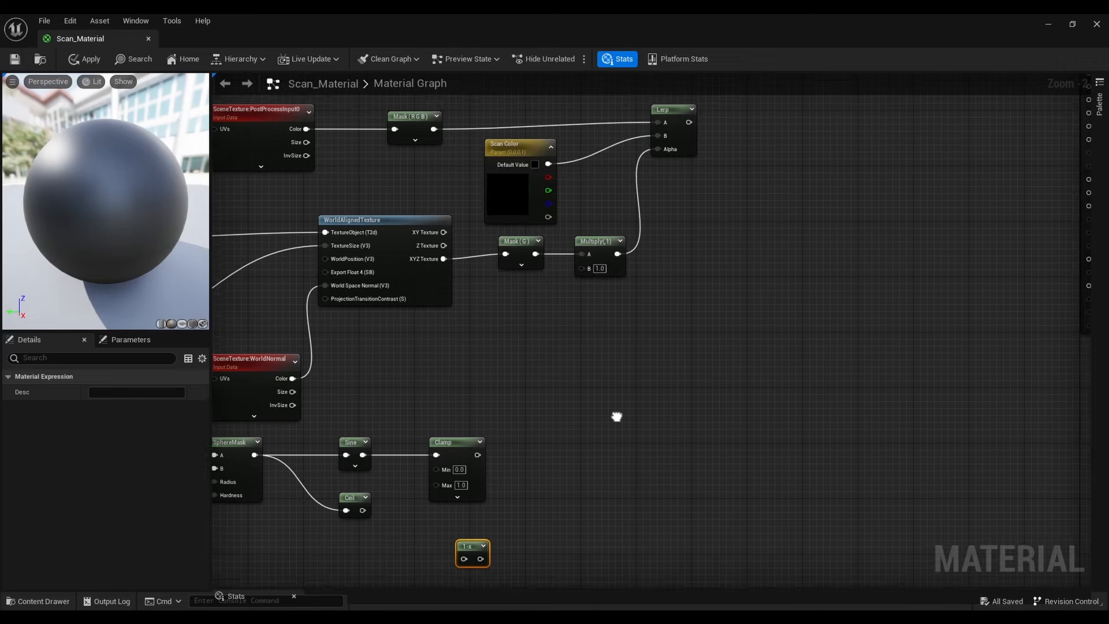
right_click(599, 270)
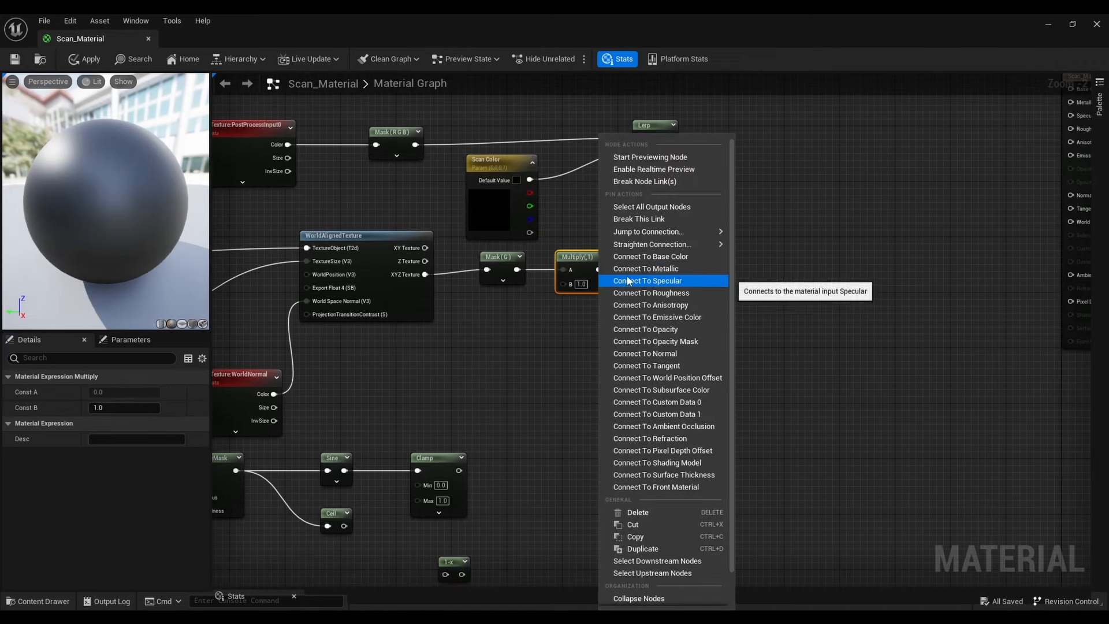
left_click(643, 181)
right_click_drag(647, 299, 626, 277)
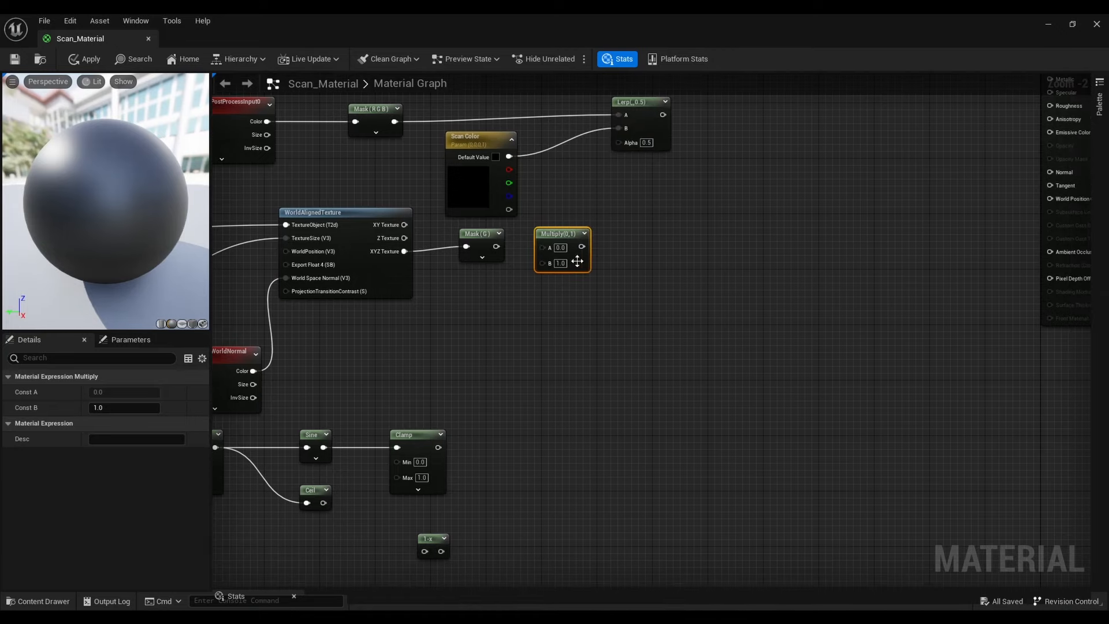
left_click_drag(497, 247, 543, 247)
Add a second Multiply node fed at A by the output of the hexagon Multiply
right_click_drag(619, 269, 567, 274)
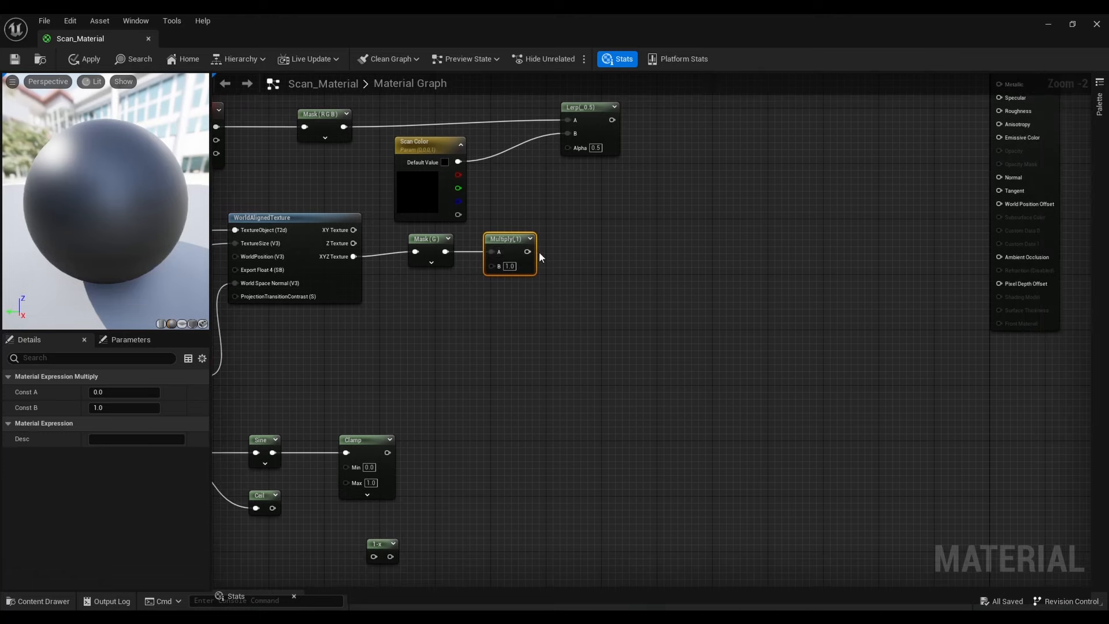
left_click_drag(527, 252, 568, 255)
type("mul")
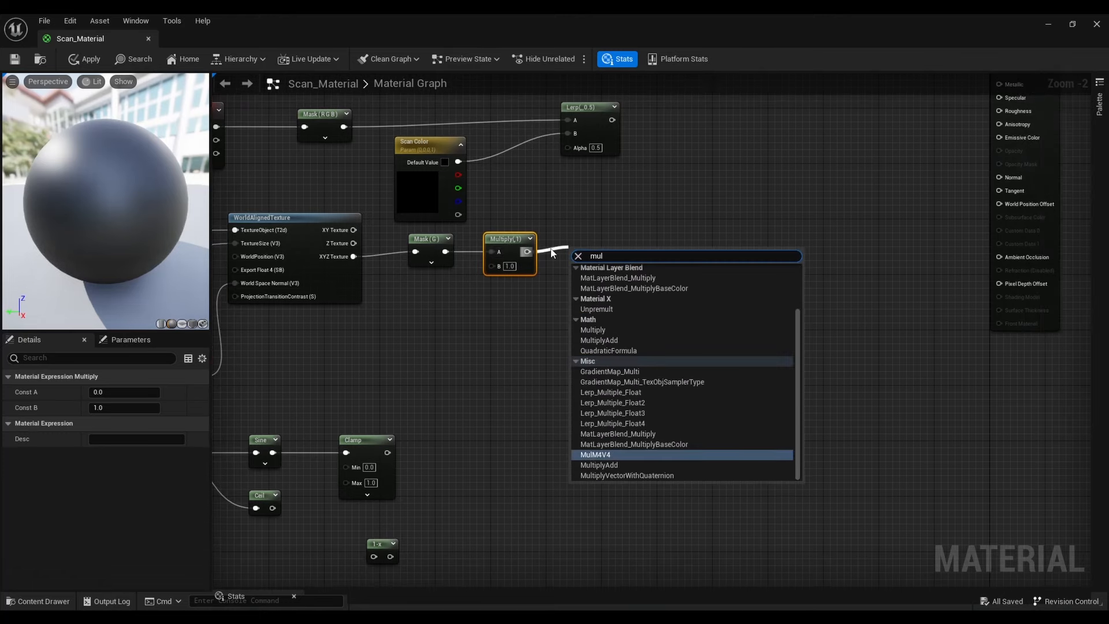
key("Up")
key("Up")
key("Up")
key("Up")
key("Up")
key("Up")
key("Up")
key("Up")
key("Up")
key("Up")
key("Up")
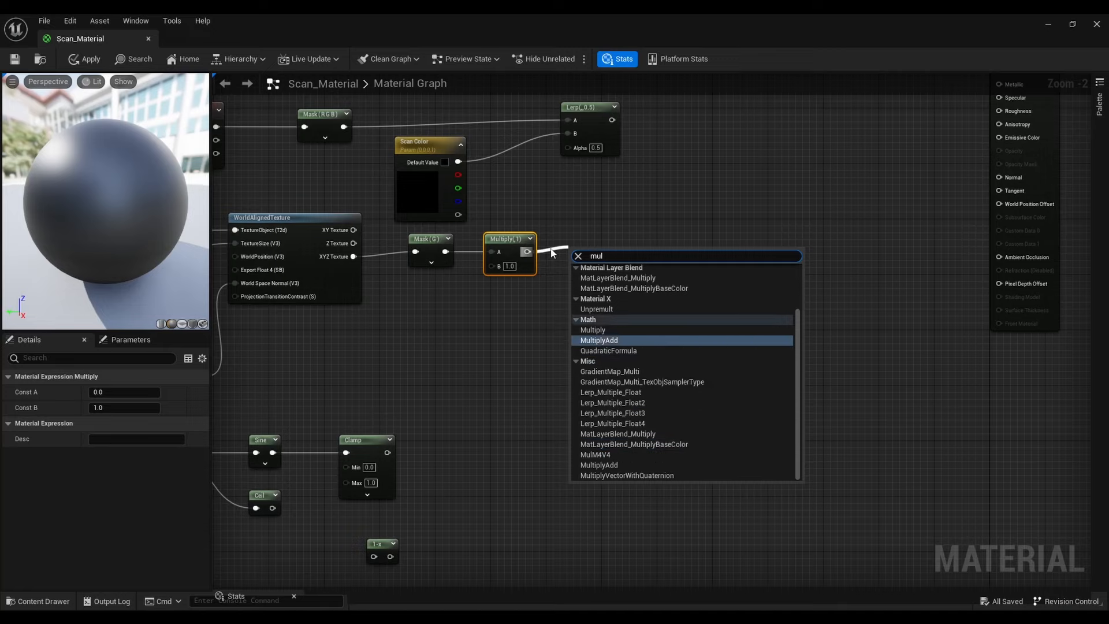
key("Return")
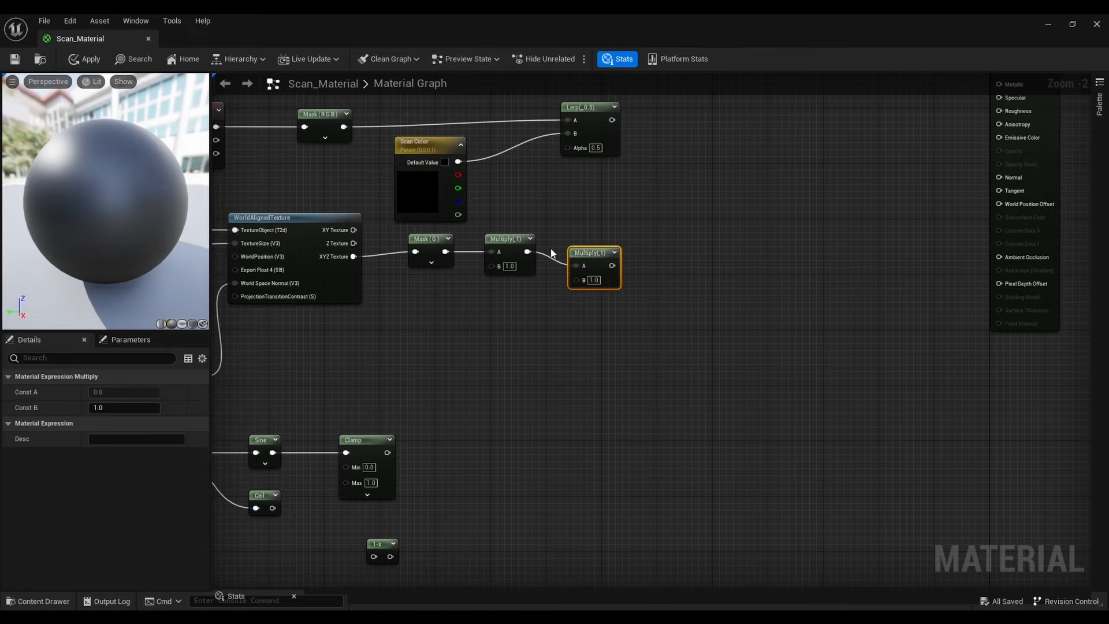
Connect the second Multiply to the Lerp's Alpha and move the Lerp farther along the graph
right_click_drag(617, 260, 604, 294)
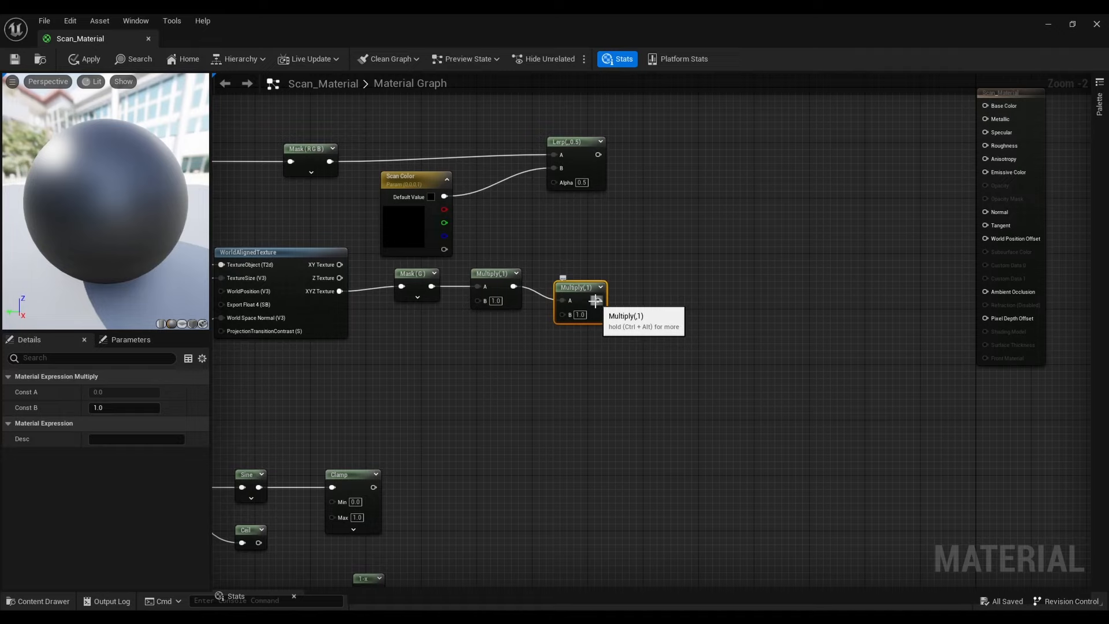
left_click_drag(599, 300, 557, 181)
left_click_drag(584, 145, 655, 152)
Connect the Clamp output to the B input of the first Multiply after Mask (G)
right_click_drag(639, 396, 725, 335)
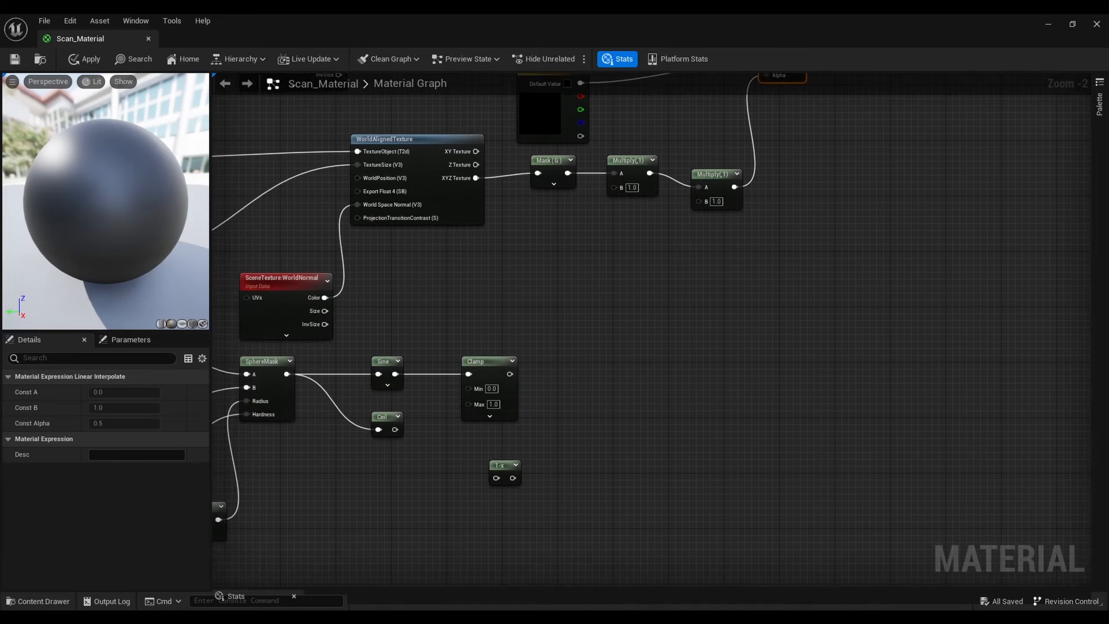
right_click_drag(613, 403, 716, 372)
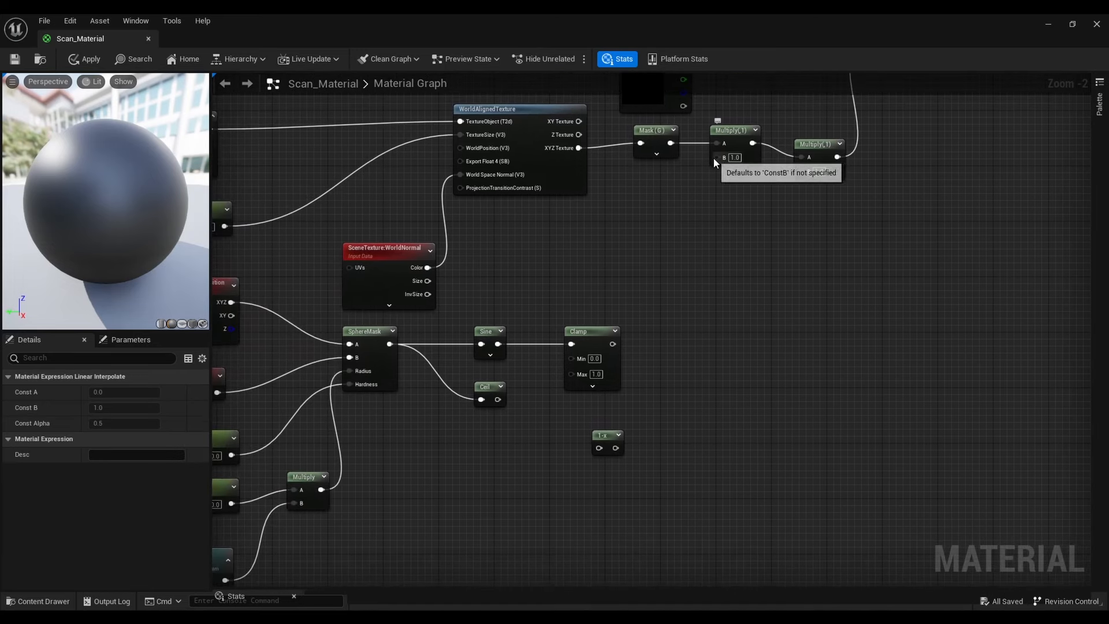
left_click_drag(714, 158, 614, 348)
right_click_drag(648, 396, 664, 375)
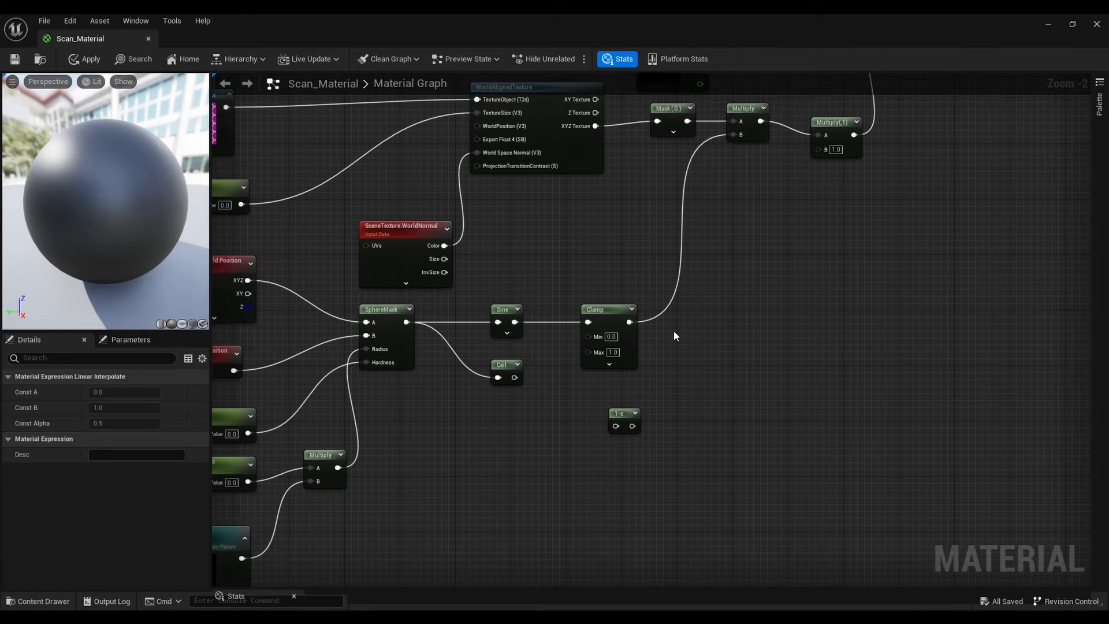
Connect 1-x to the second Multiply's B and the collection parameter driving the SphereMask's radius to the 1-x input
left_click_drag(817, 149, 633, 430)
right_click_drag(665, 446, 744, 380)
left_click_drag(709, 357, 340, 487)
right_click_drag(561, 456, 348, 607)
Align the second Multiply level with the first and move the Scan_Material output node farther from the Lerp
right_click_drag(634, 386, 582, 459)
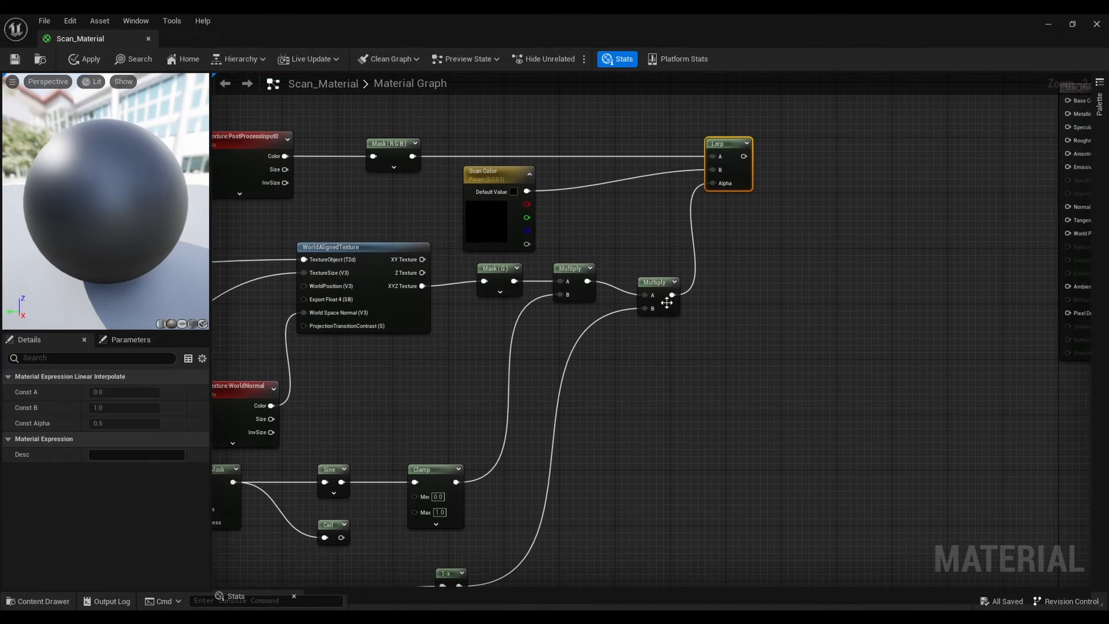
left_click_drag(659, 294, 666, 280)
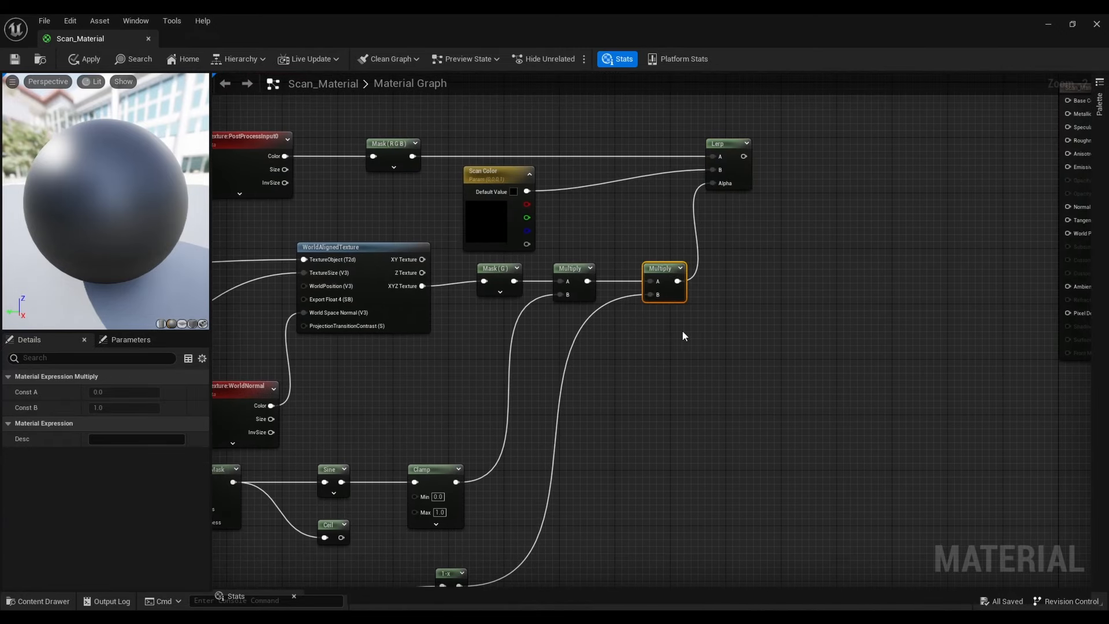
right_click_drag(683, 335, 621, 357)
scroll(693, 341, "down", 1)
right_click_drag(736, 334, 541, 386)
scroll(604, 373, "down", 1)
right_click_drag(623, 394, 588, 343)
left_click_drag(708, 189, 954, 189)
right_click_drag(837, 222, 849, 251)
scroll(577, 317, "up", 1)
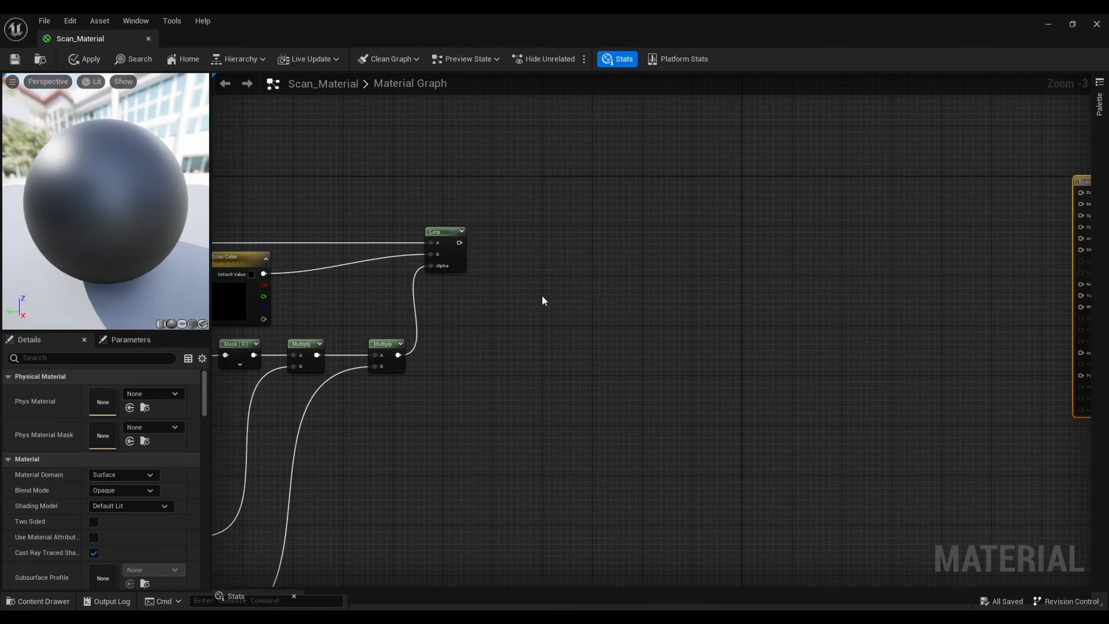
Add a Constant3Vector beyond the Lerp, convert it to a parameter and name it High light 1
left_click(553, 282)
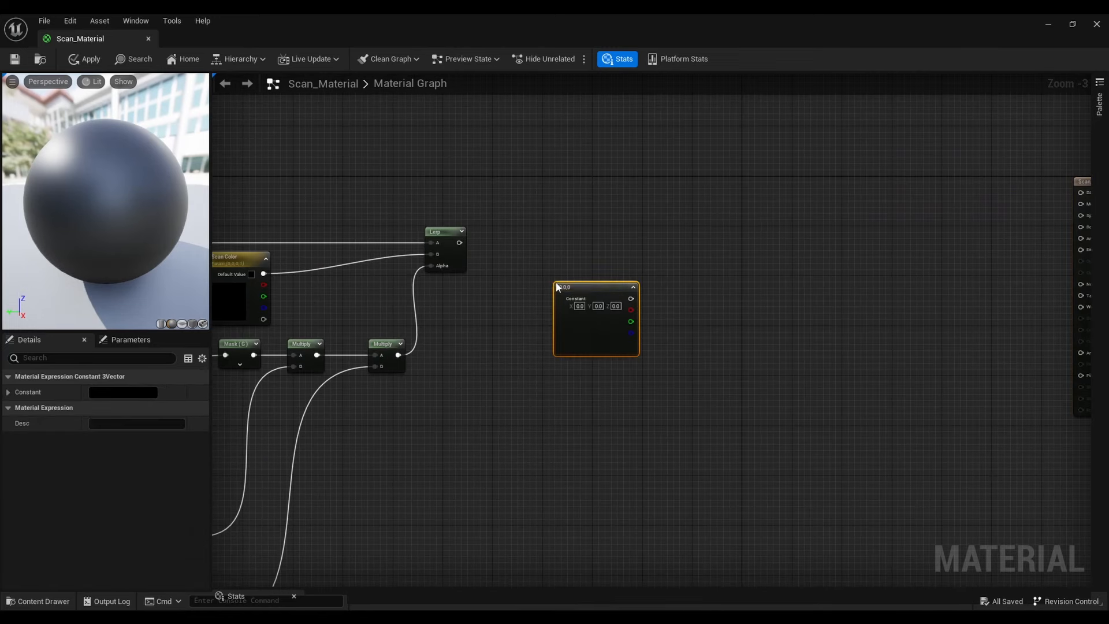
right_click(595, 289)
left_click(624, 313)
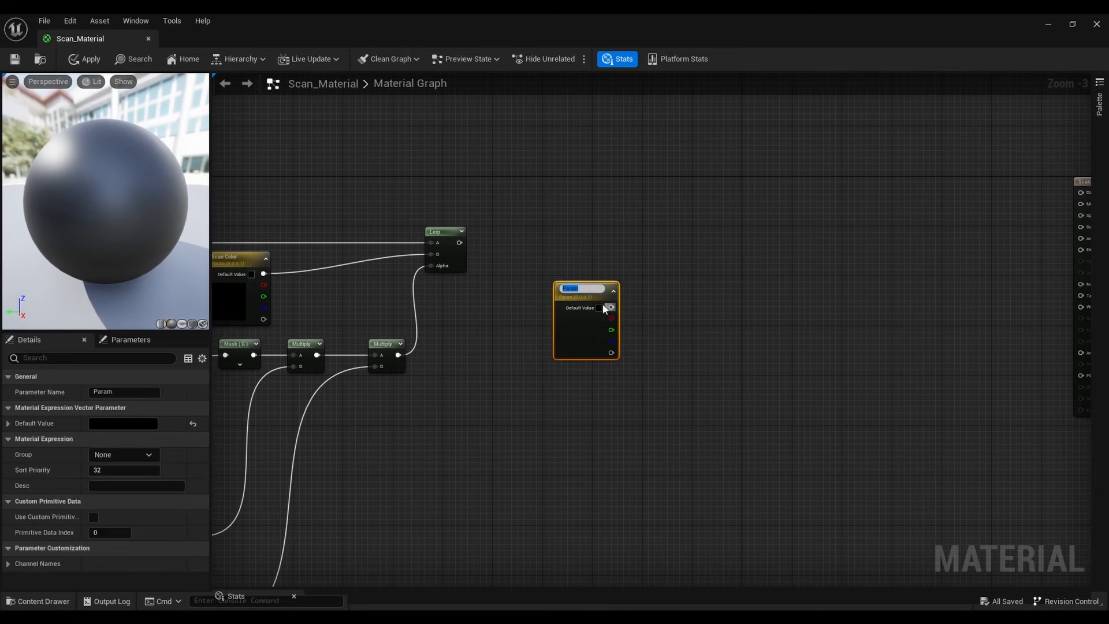
scroll(564, 285, "up", 3)
key("Return")
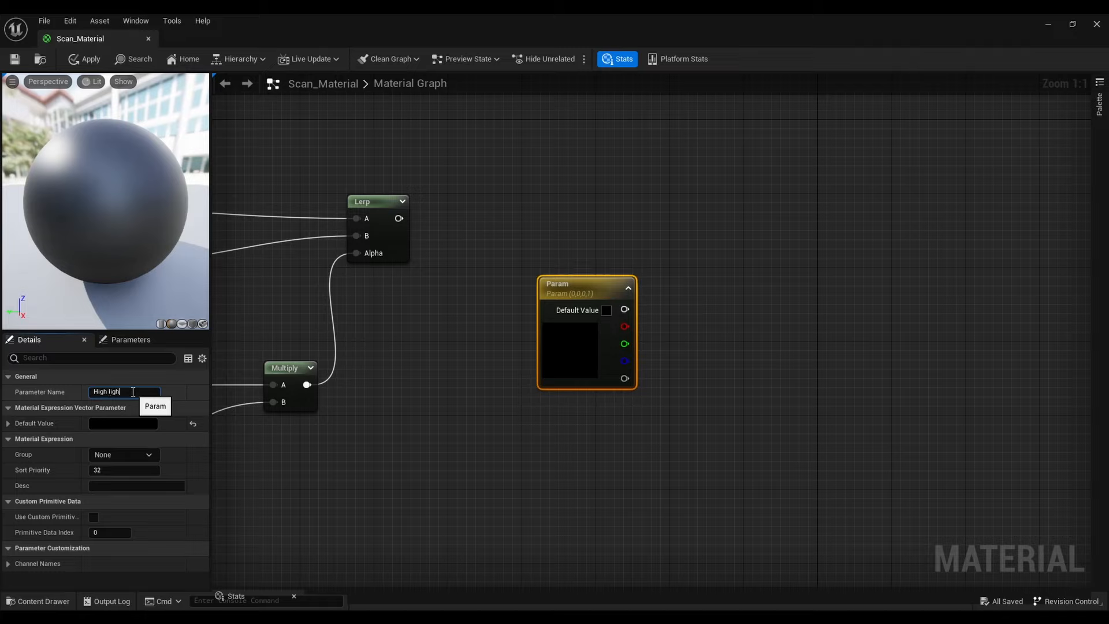
key("Return")
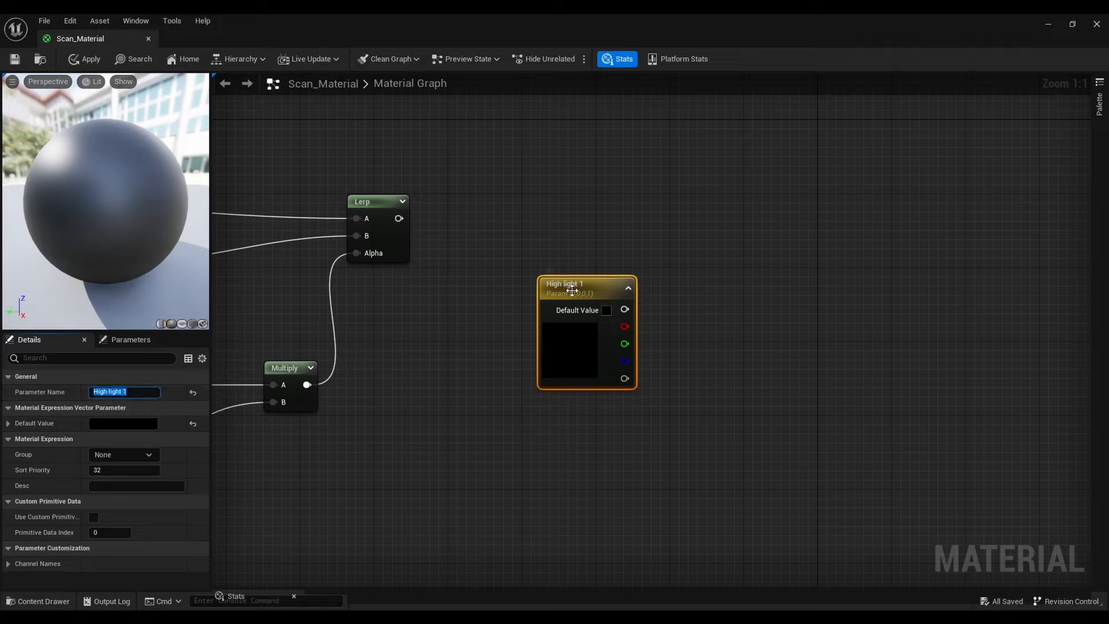
Move High light 1 closer to the existing Lerp and add a LinearInterpolate node fed at A by High light 1
left_click_drag(572, 290, 611, 260)
type("lerp")
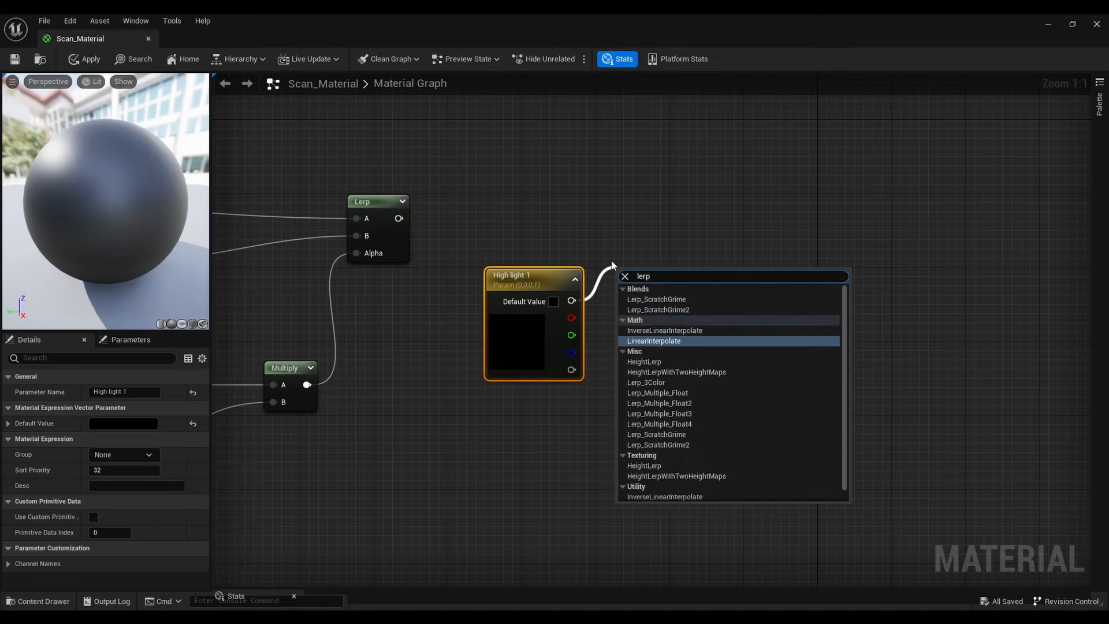
key("Return")
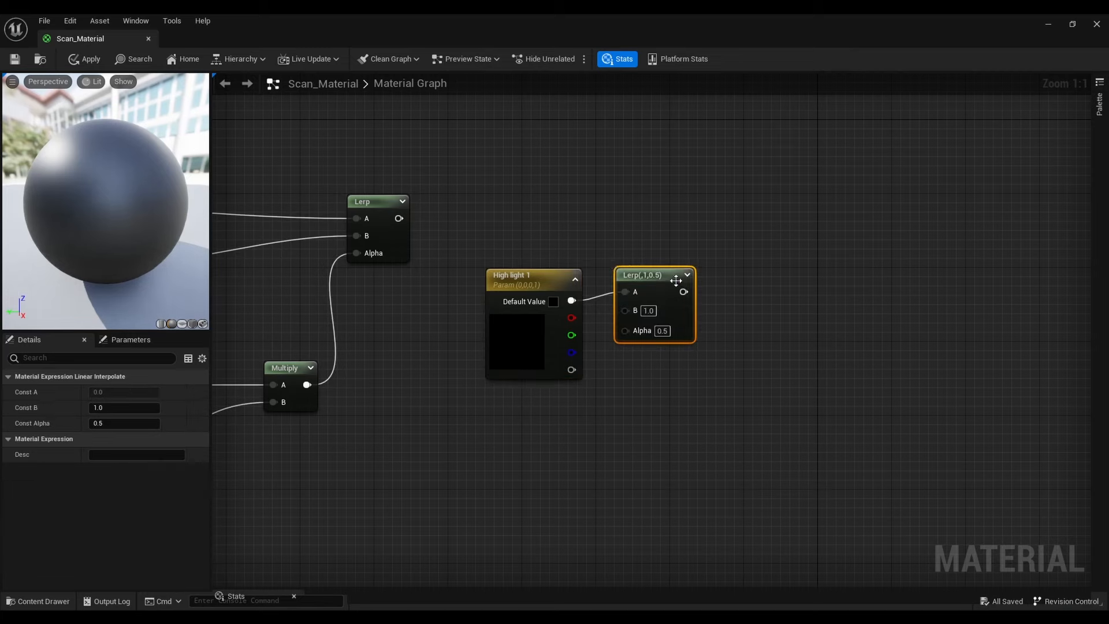
Move the new Lerp level with the first one and reconnect High light 1 from its A input to its B input
left_click_drag(676, 281, 801, 243)
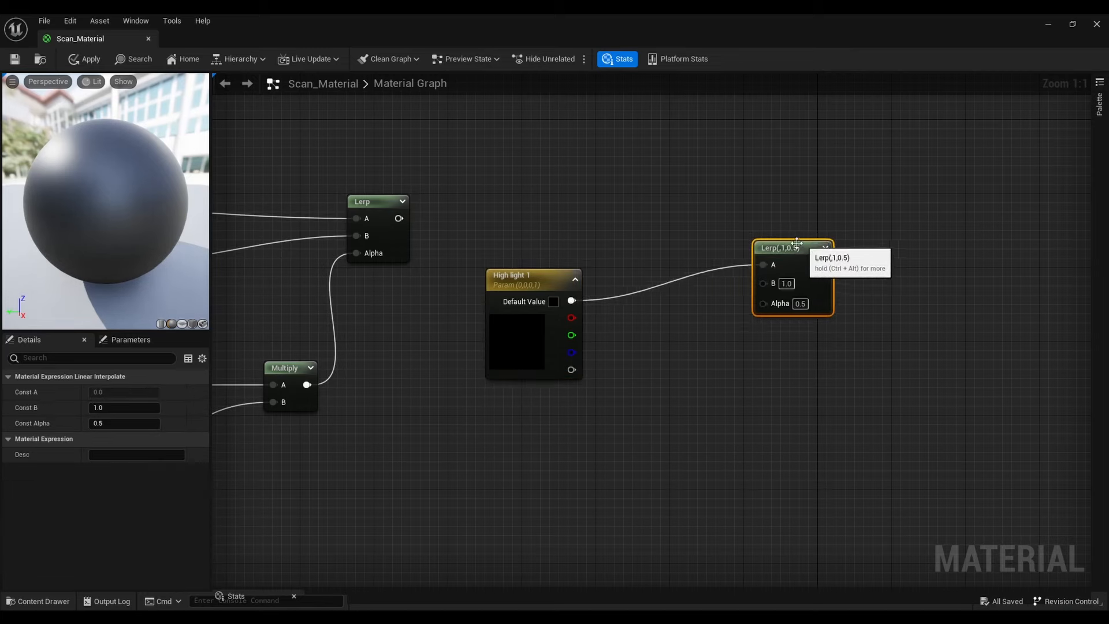
right_click(577, 301)
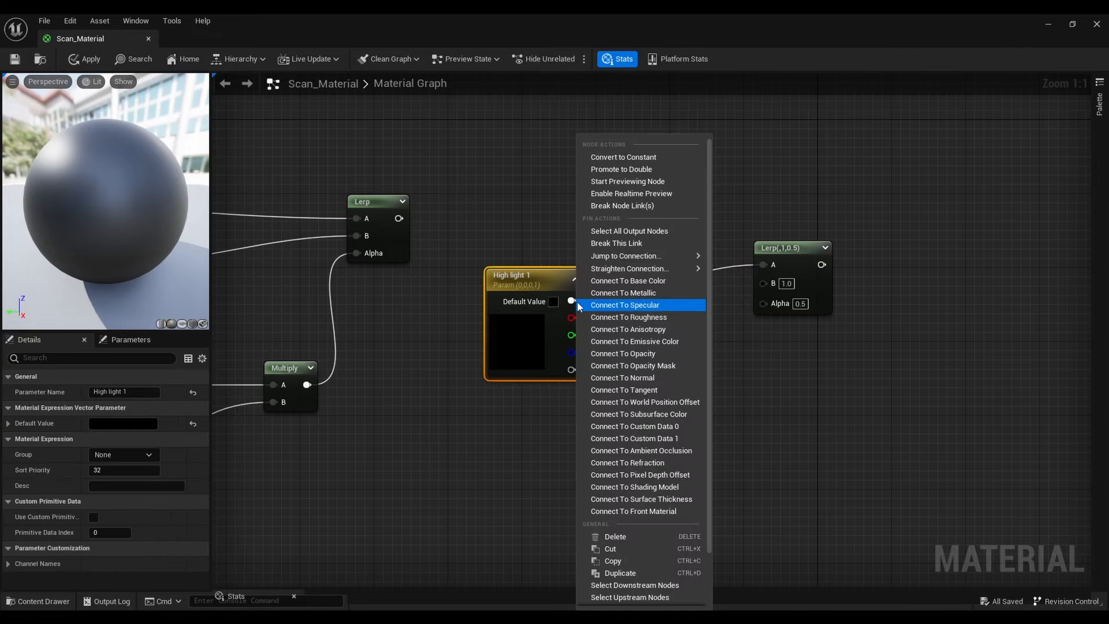
left_click(648, 206)
left_click_drag(572, 300, 765, 205)
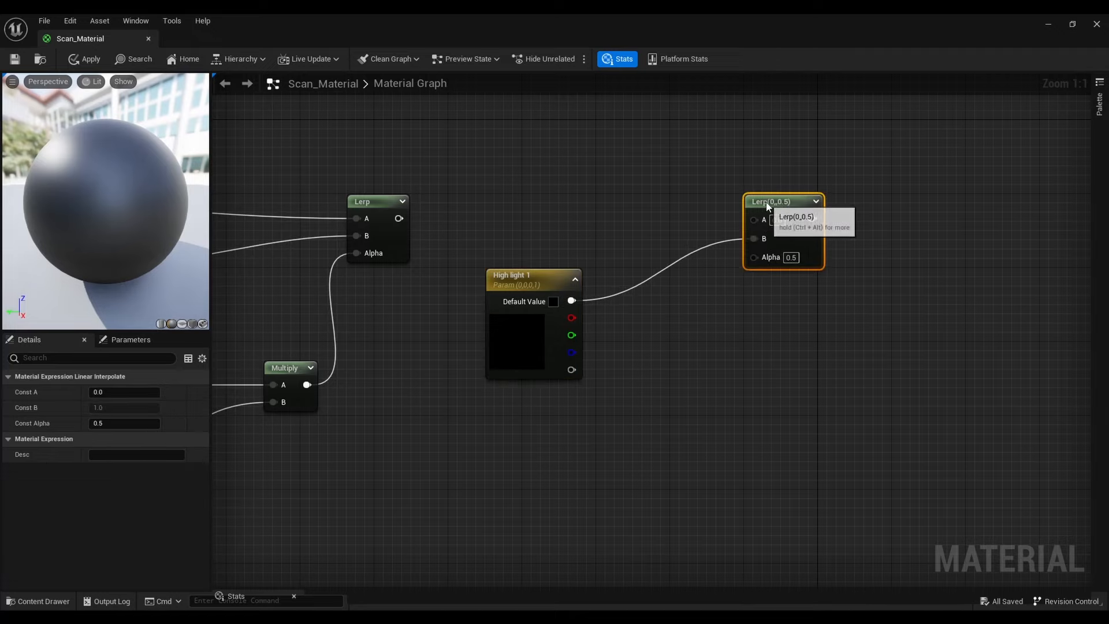
Connect the first Lerp's output to the second Lerp's A and bring High light 1 and the second Lerp closer in
right_click_drag(741, 210, 785, 262)
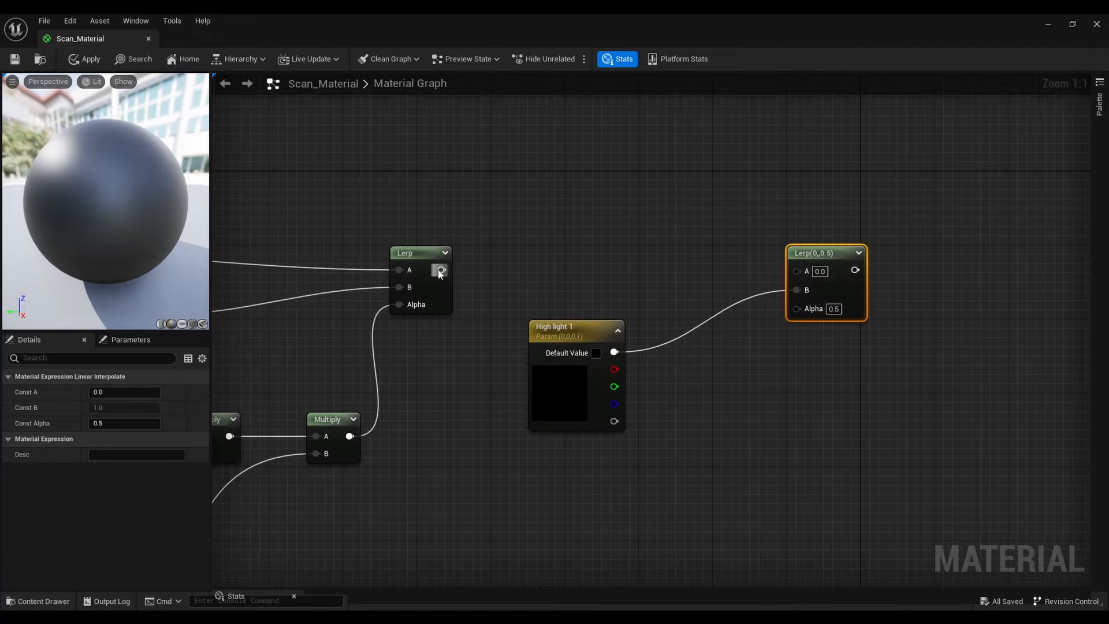
left_click_drag(441, 270, 709, 254)
left_click_drag(593, 330, 517, 358)
left_click_drag(718, 251, 672, 258)
right_click_drag(734, 280, 656, 295)
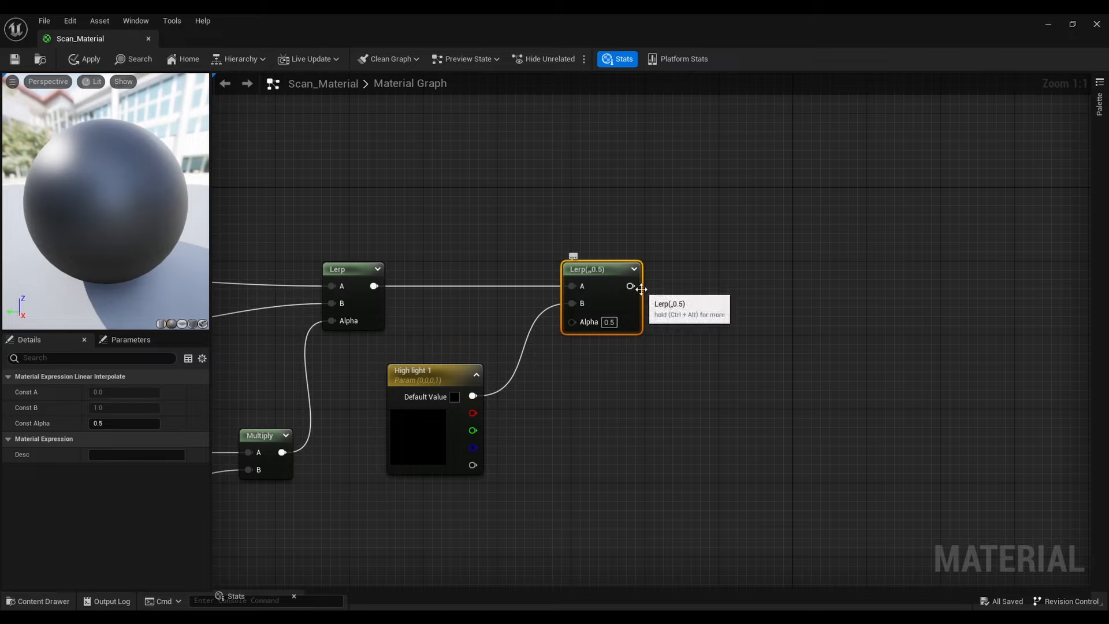
mouse_move(623, 273)
left_mouse_down()
mouse_move(660, 272)
mouse_move(613, 263)
left_mouse_up()
Duplicate the second Lerp, place the copy beyond it and connect the second Lerp's output to the copy's A
right_click(619, 264)
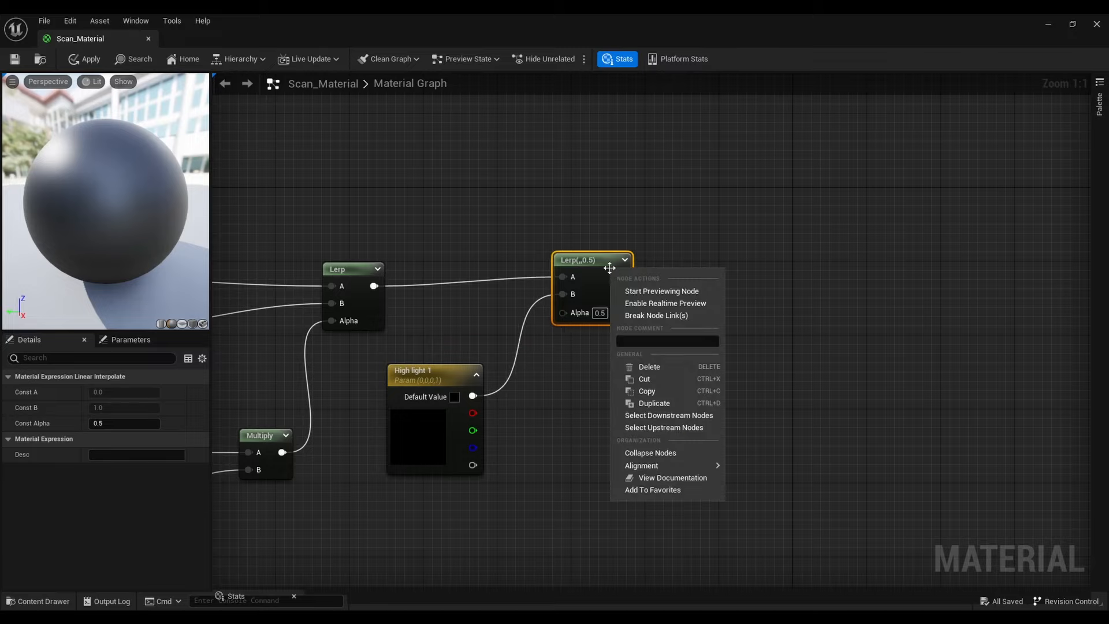
left_click(667, 403)
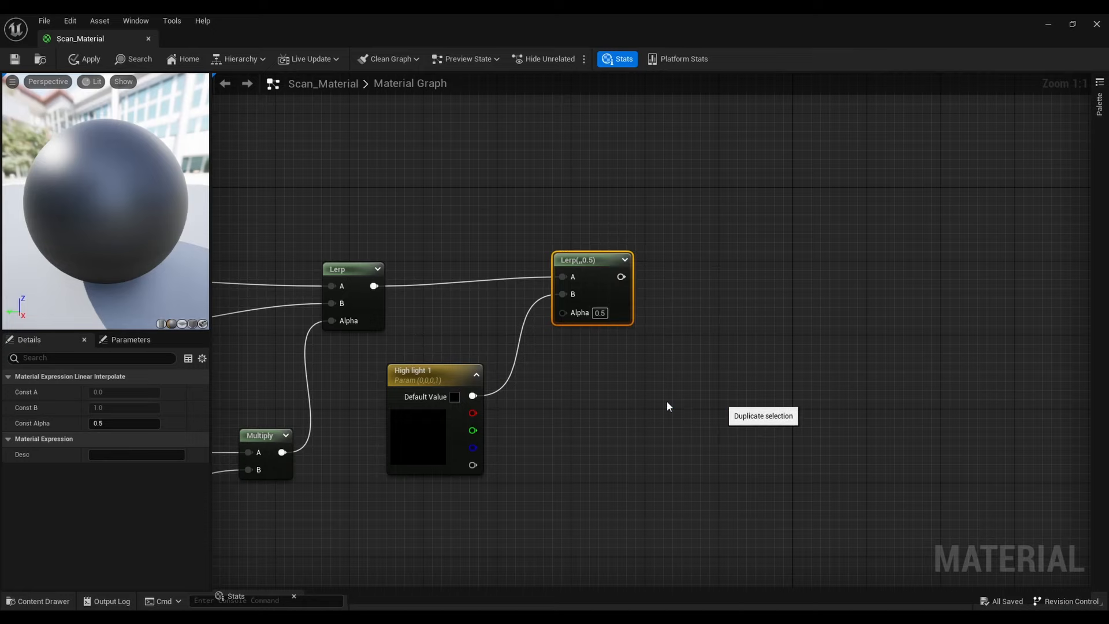
left_click_drag(648, 289, 745, 270)
right_click_drag(673, 296, 666, 337)
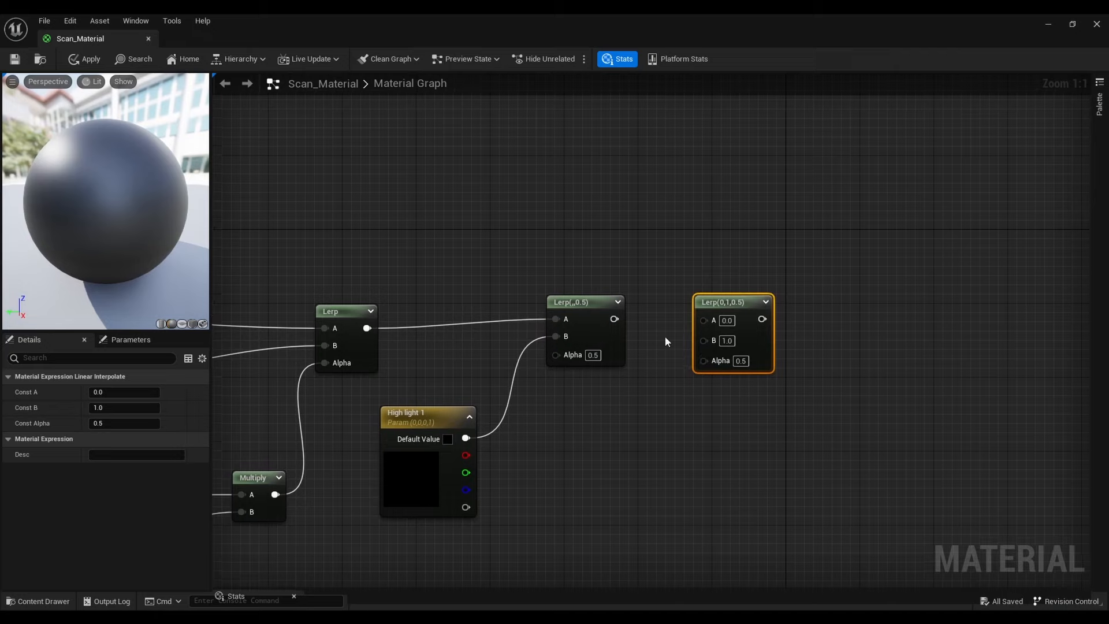
left_click_drag(614, 319, 703, 320)
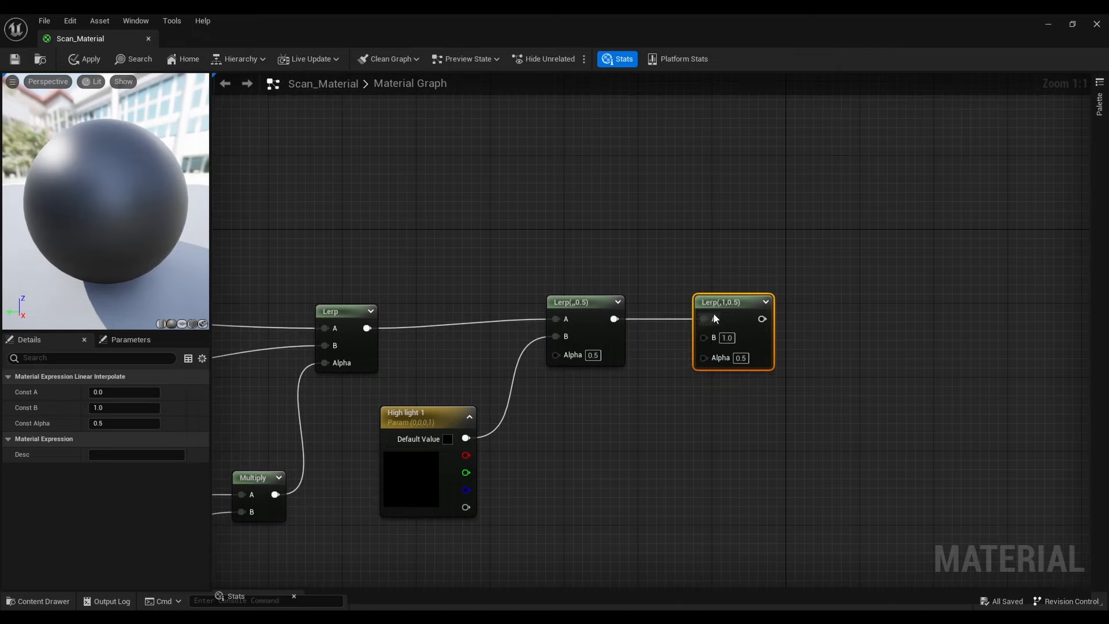
right_click_drag(691, 340, 774, 372)
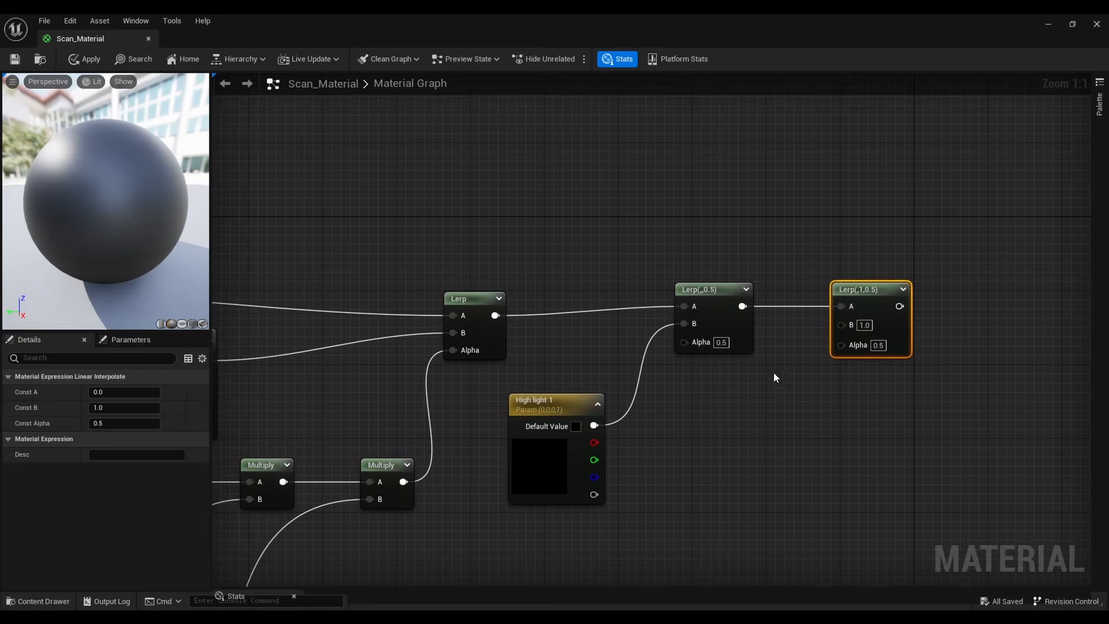
right_click_drag(728, 404, 699, 351)
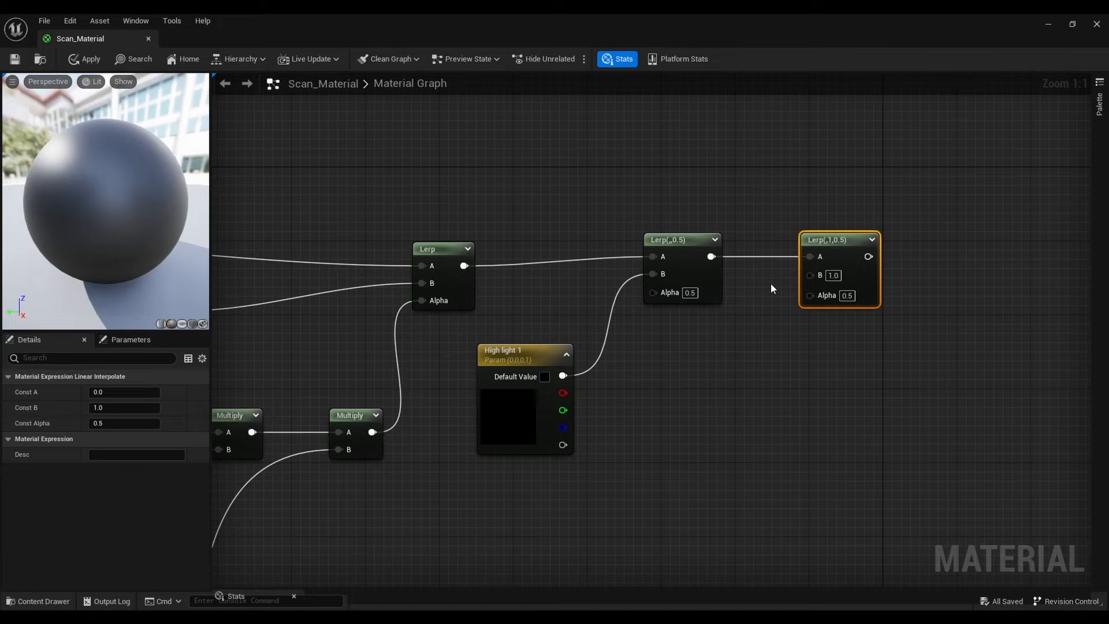
Add a Constant3Vector below the third Lerp, convert it to a parameter and name it High light 2
right_click_drag(771, 289, 659, 319)
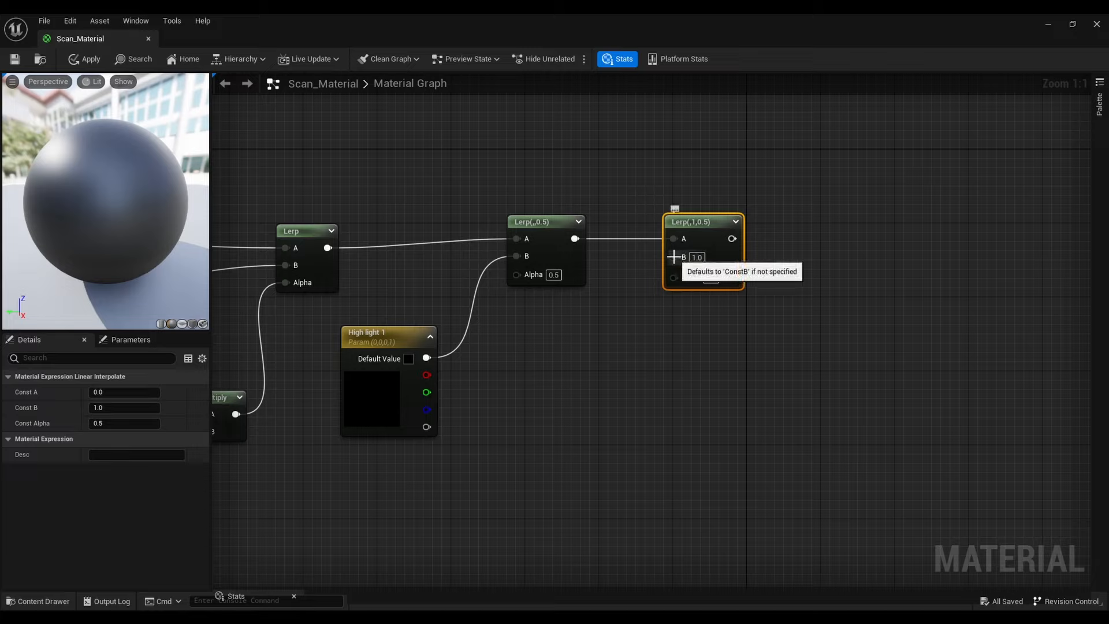
left_click_drag(681, 243, 601, 370)
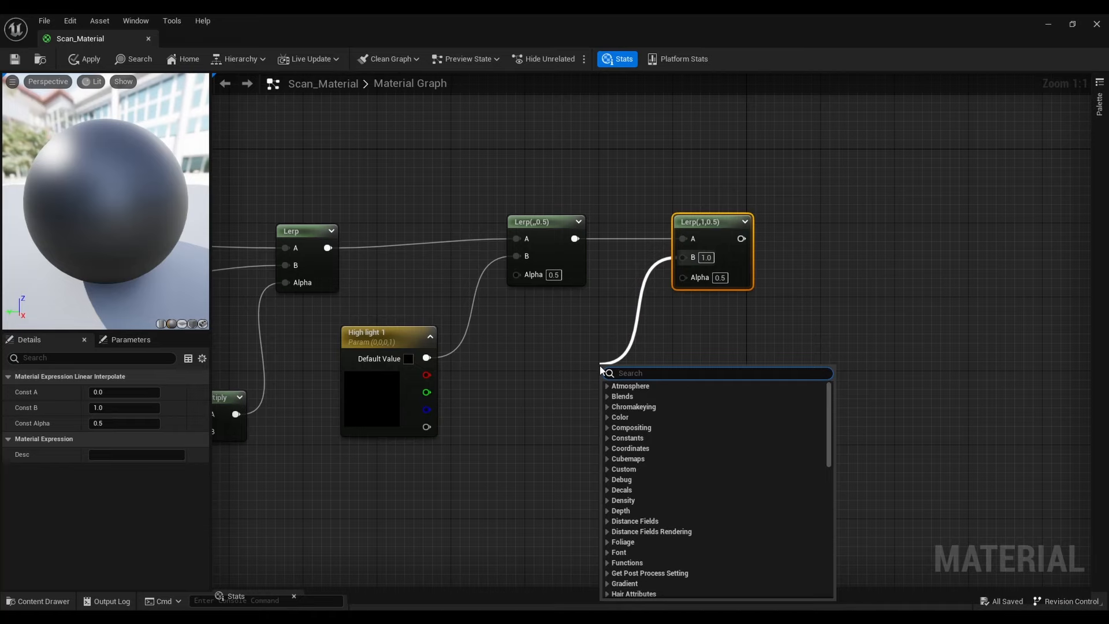
left_click(571, 351)
left_click(580, 356)
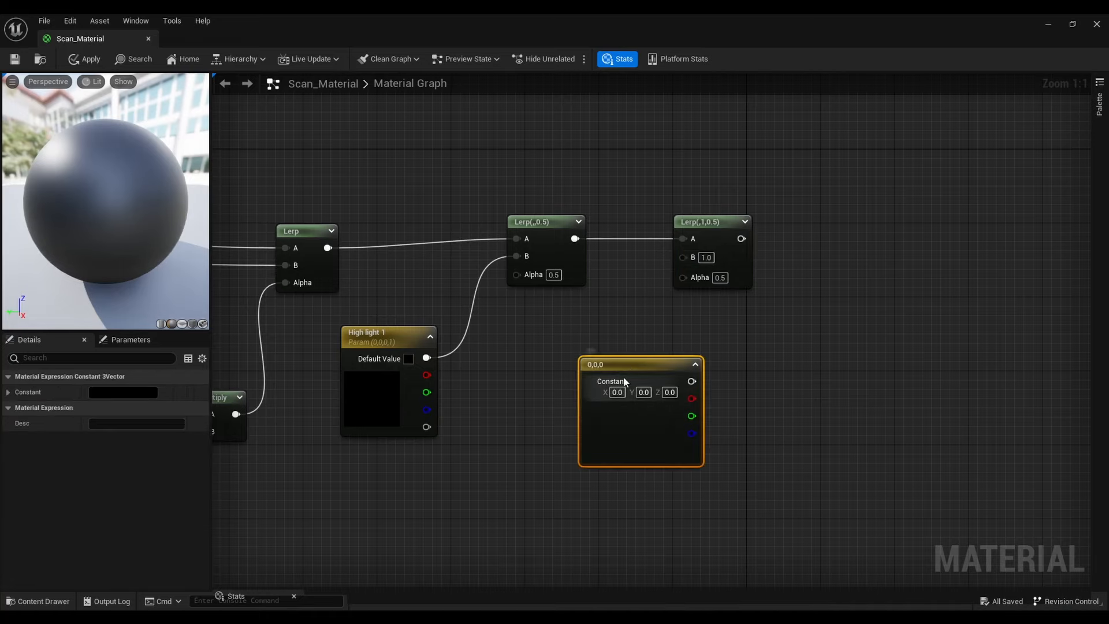
right_click(628, 375)
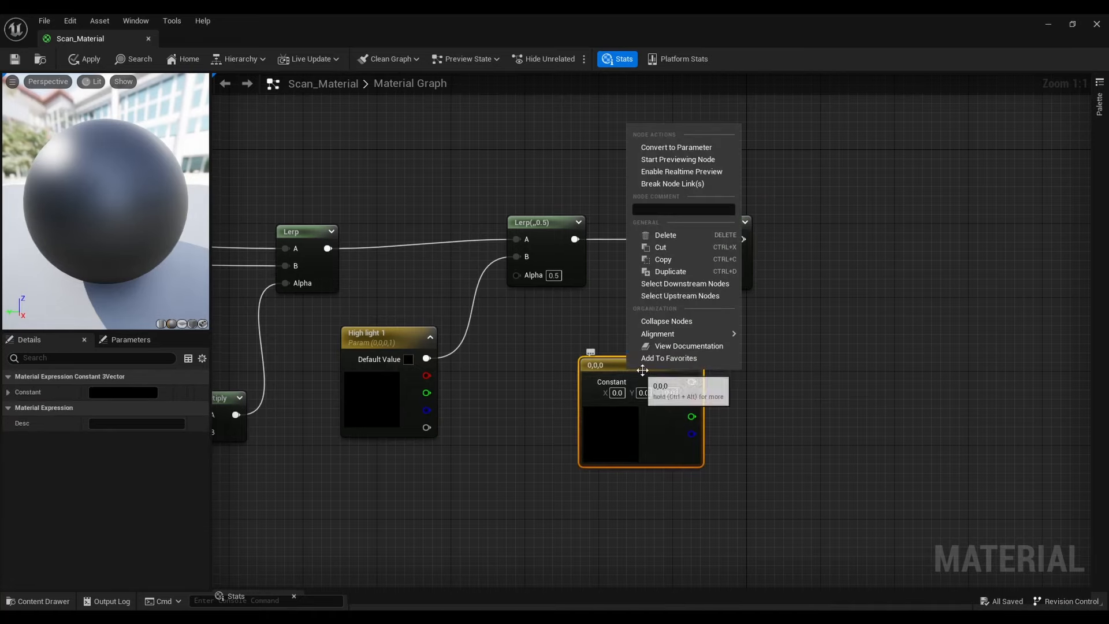
left_click(677, 164)
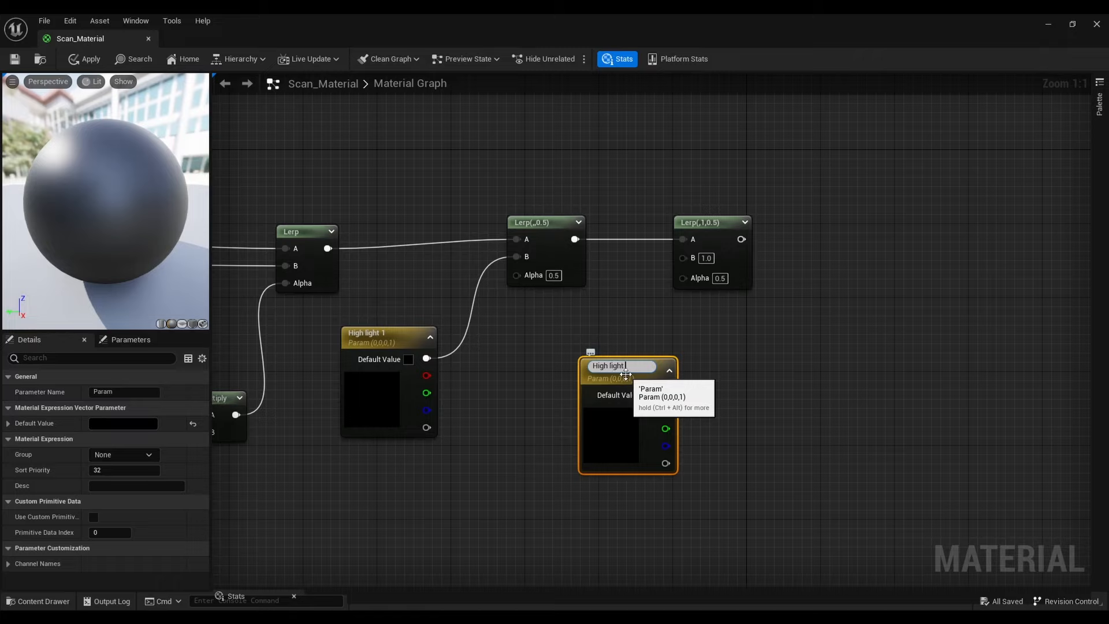
type("High light 2")
key("Return")
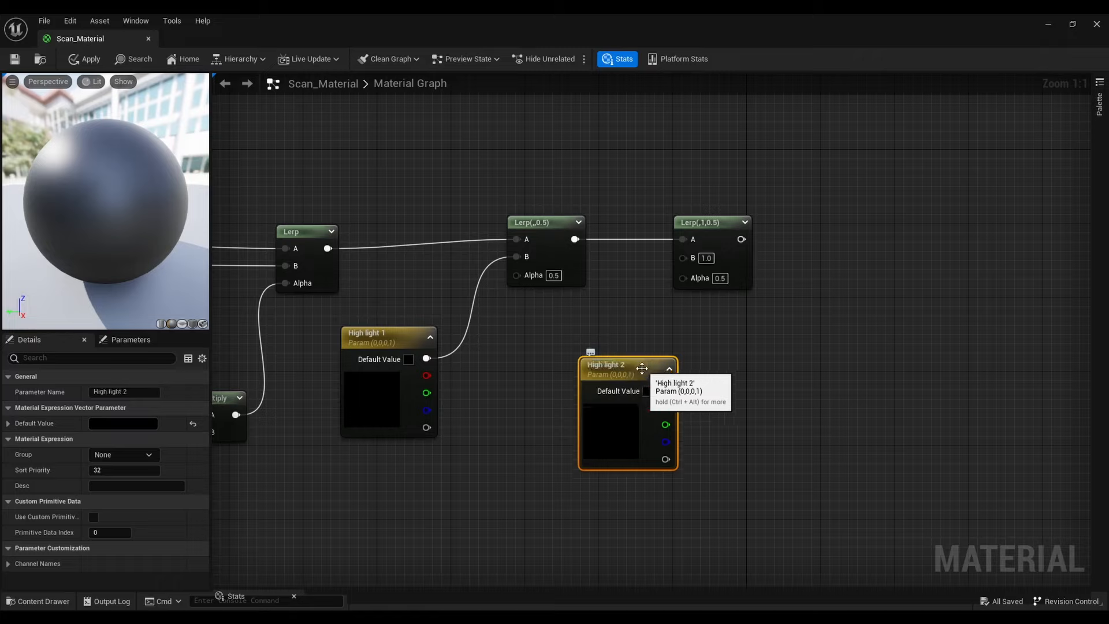
Connect High light 2 to the third Lerp's B and space the two nodes out beside High light 1
left_click_drag(626, 374, 684, 259)
mouse_move(733, 322)
right_mouse_down()
mouse_move(721, 342)
mouse_move(720, 331)
right_mouse_up()
left_click_drag(706, 245, 778, 250)
mouse_move(785, 384)
right_mouse_down()
mouse_move(835, 343)
mouse_move(793, 366)
right_mouse_up()
right_click_drag(769, 425, 750, 331)
scroll(810, 280, "down", 2)
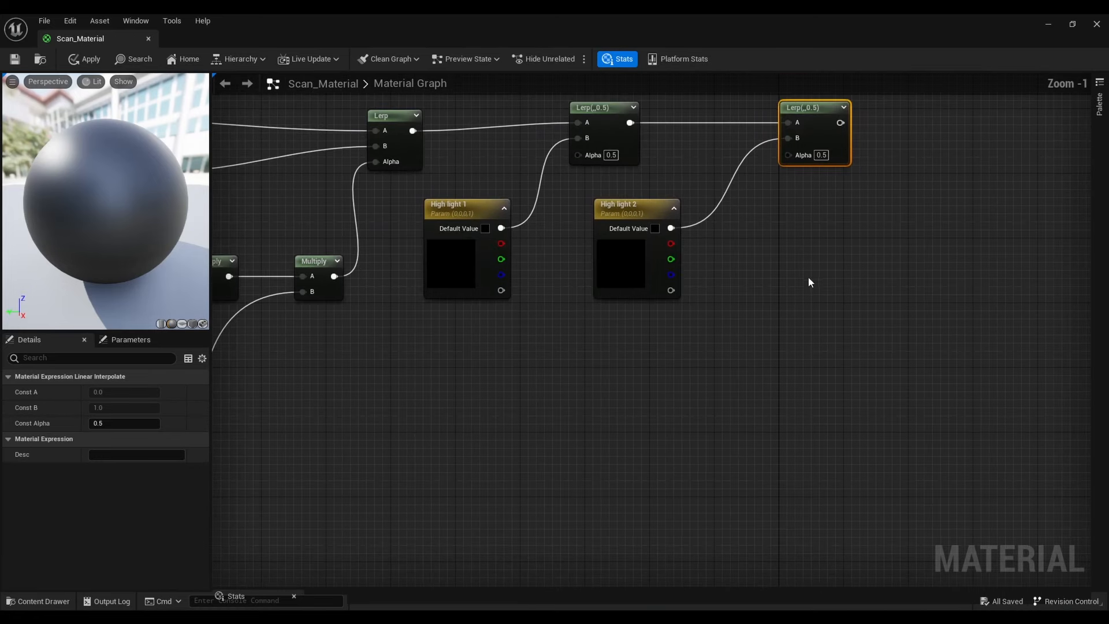
Add a Multiply node well below the highlight colours, feeding the second Lerp's Alpha
right_click_drag(684, 376, 715, 331)
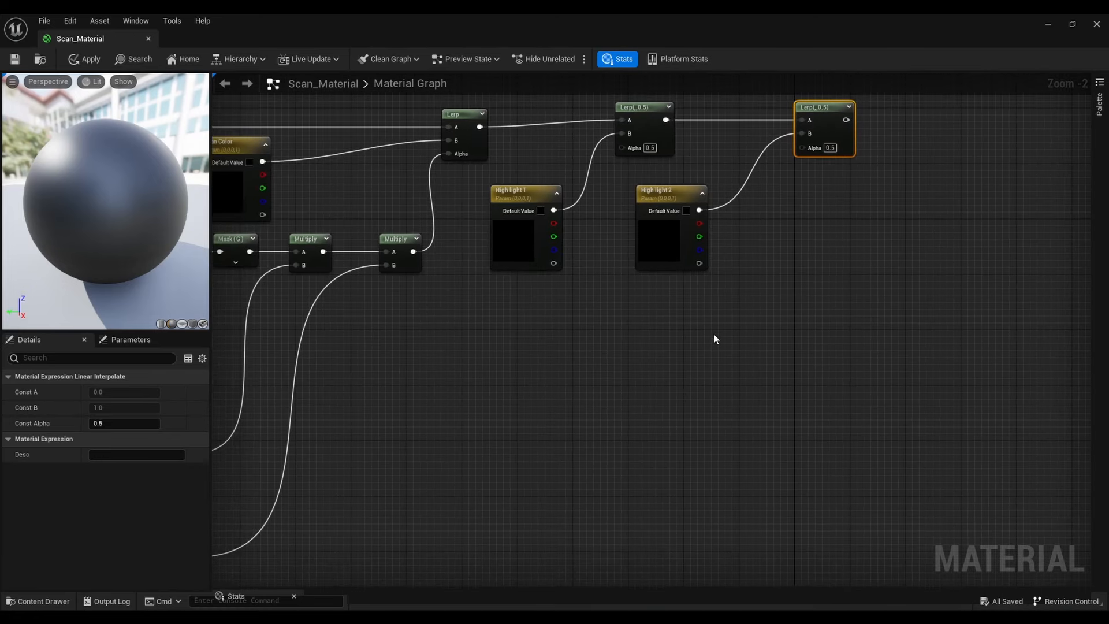
left_click_drag(622, 148, 571, 478)
right_click_drag(652, 422, 652, 388)
right_click_drag(668, 509, 793, 531)
scroll(753, 476, "down", 2)
right_click_drag(691, 470, 699, 344)
left_click_drag(762, 145, 707, 374)
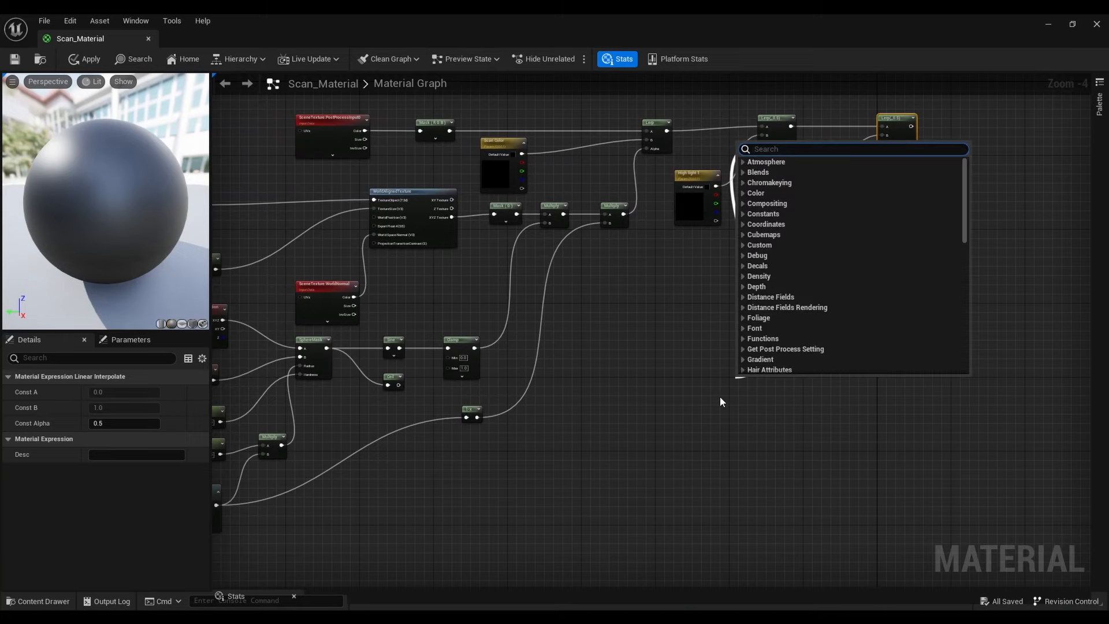
type("mul")
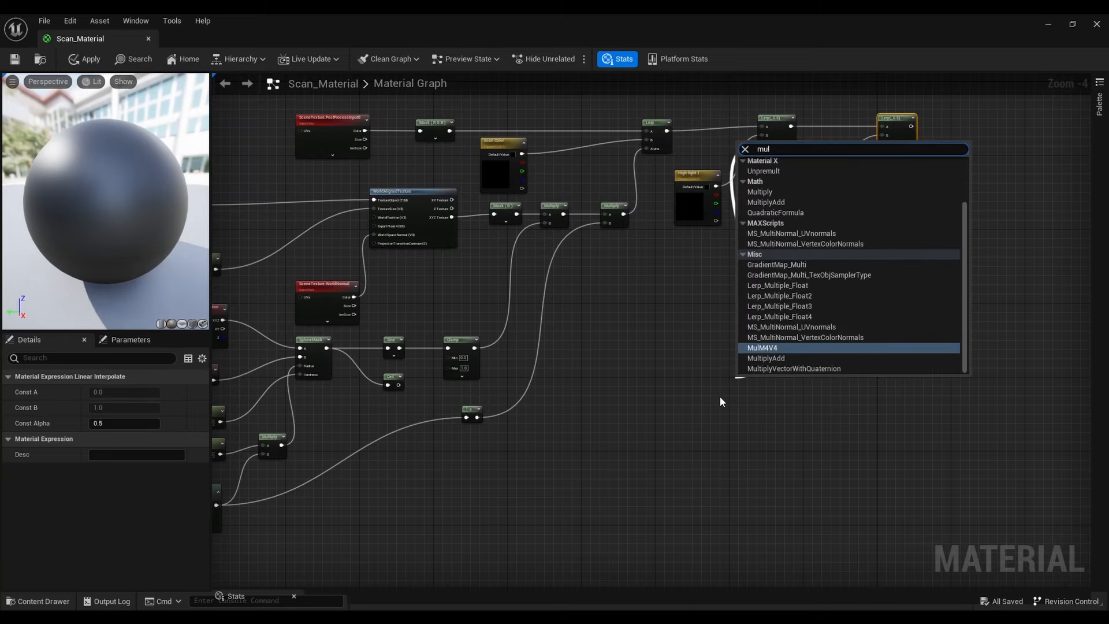
key("Up")
key("Up")
key("Up")
key("Up")
key("Up")
key("Up")
key("Up")
key("Up")
key("Up")
key("Up")
key("Up")
key("Up")
key("Up")
key("Up")
key("Up")
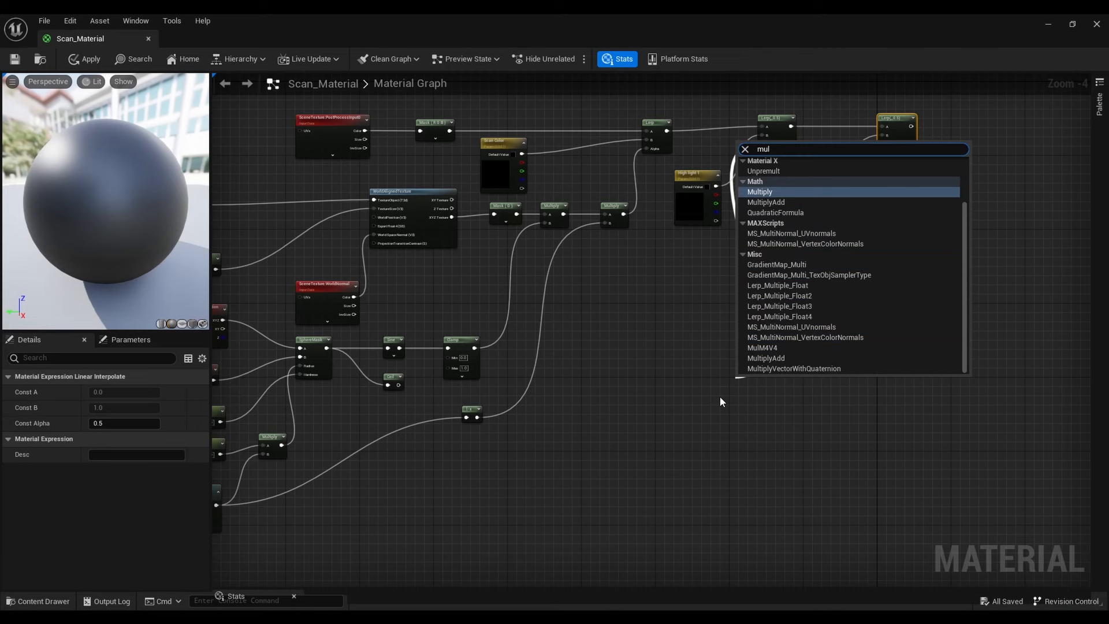
key("Return")
Reposition the new Multiply roughly level with the Clamp, leaving open space between it and the 1-x node
scroll(720, 396, "up", 3)
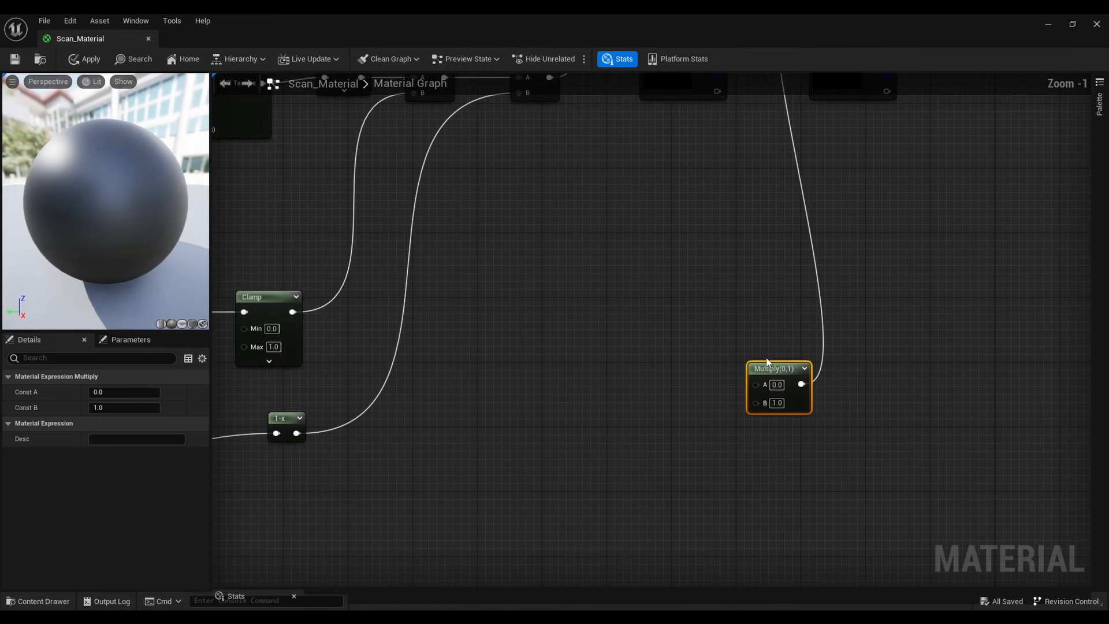
left_click_drag(750, 357, 709, 266)
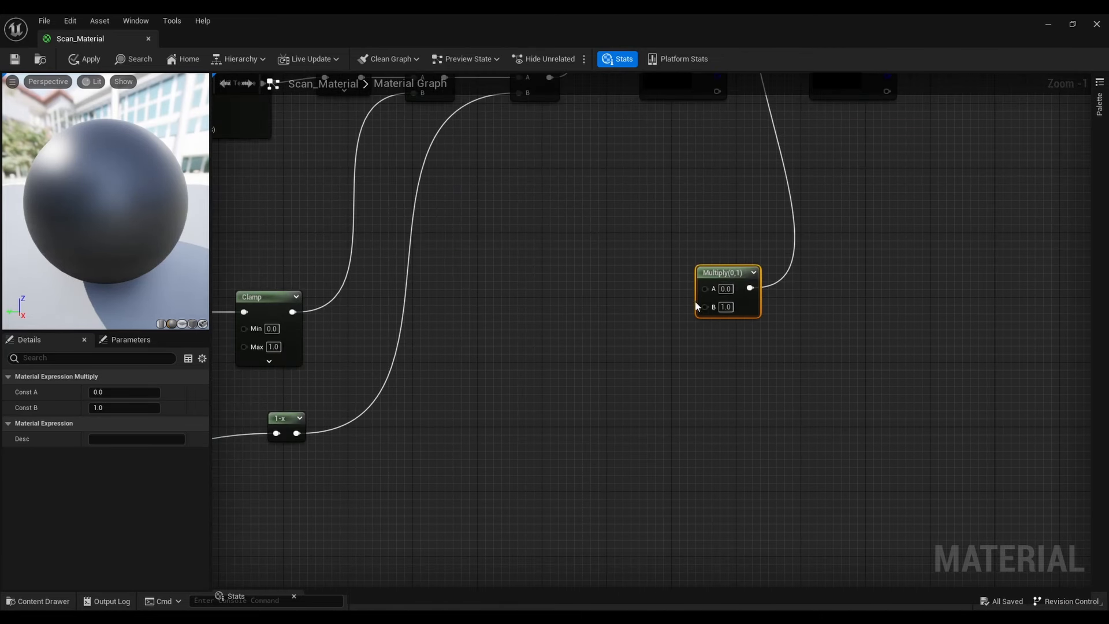
right_click_drag(691, 310, 806, 316)
left_click_drag(832, 278, 872, 292)
right_click_drag(774, 301, 788, 303)
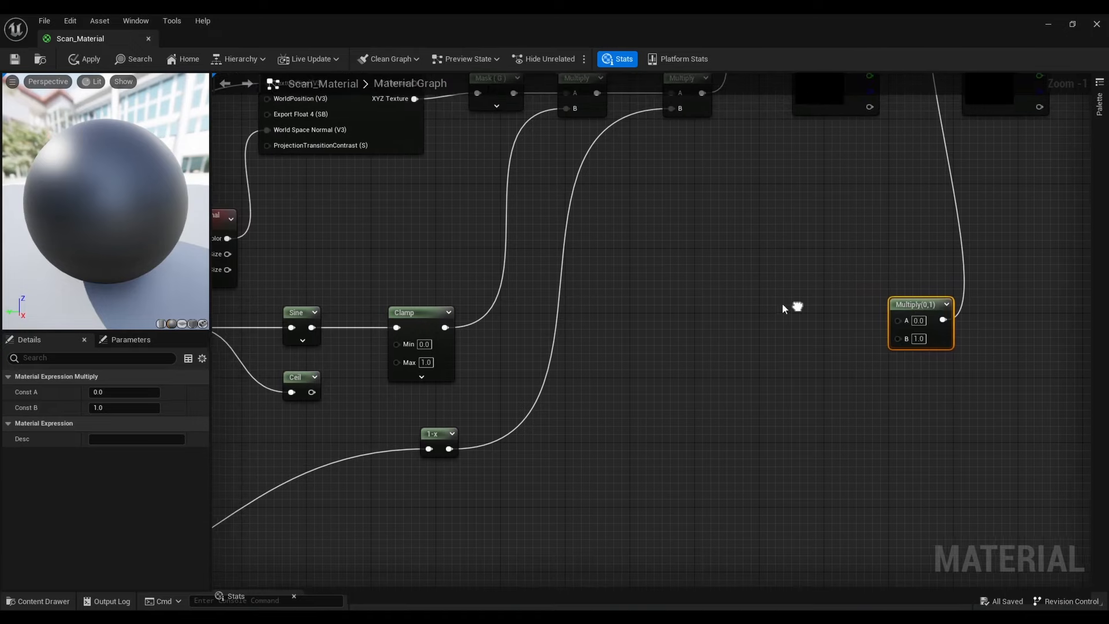
Add a scalar parameter named BaseRef in the space before the new Multiply
left_click(626, 278)
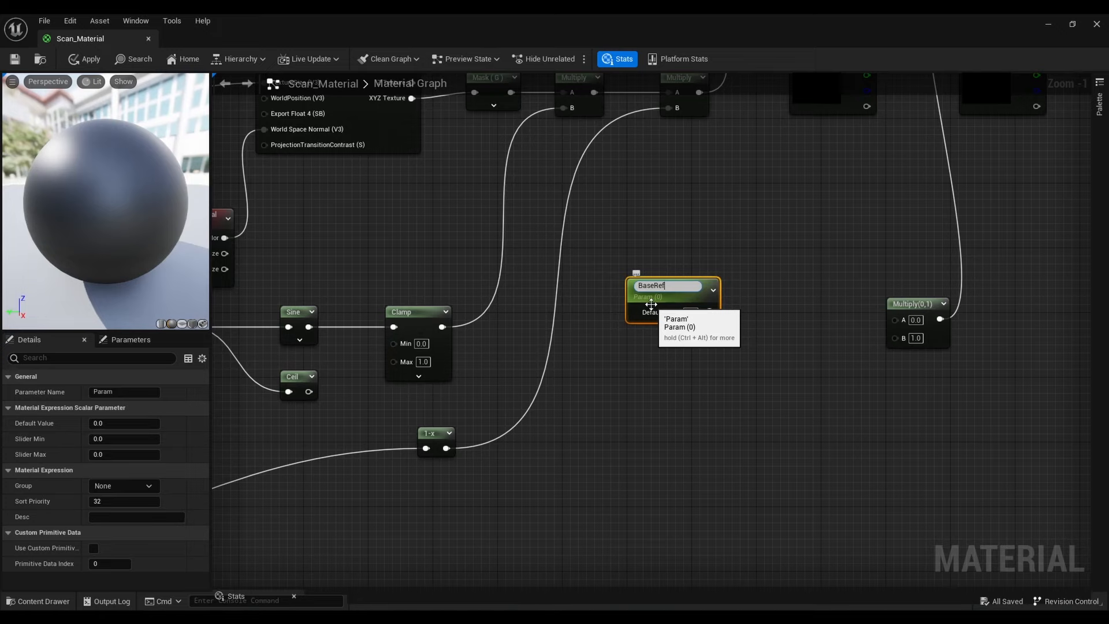
type("BaseRef")
key("Return")
right_click_drag(676, 387, 657, 334)
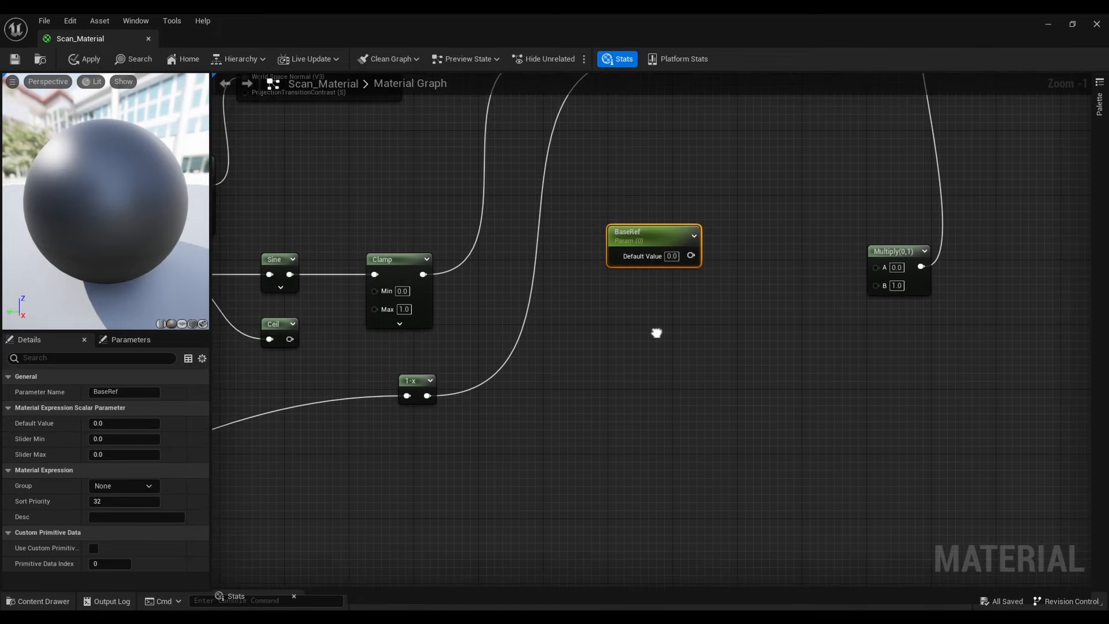
Add a SceneTexture node below BaseRef and set its Scene Texture Id to WorldNormal
right_click(625, 326)
type("sc")
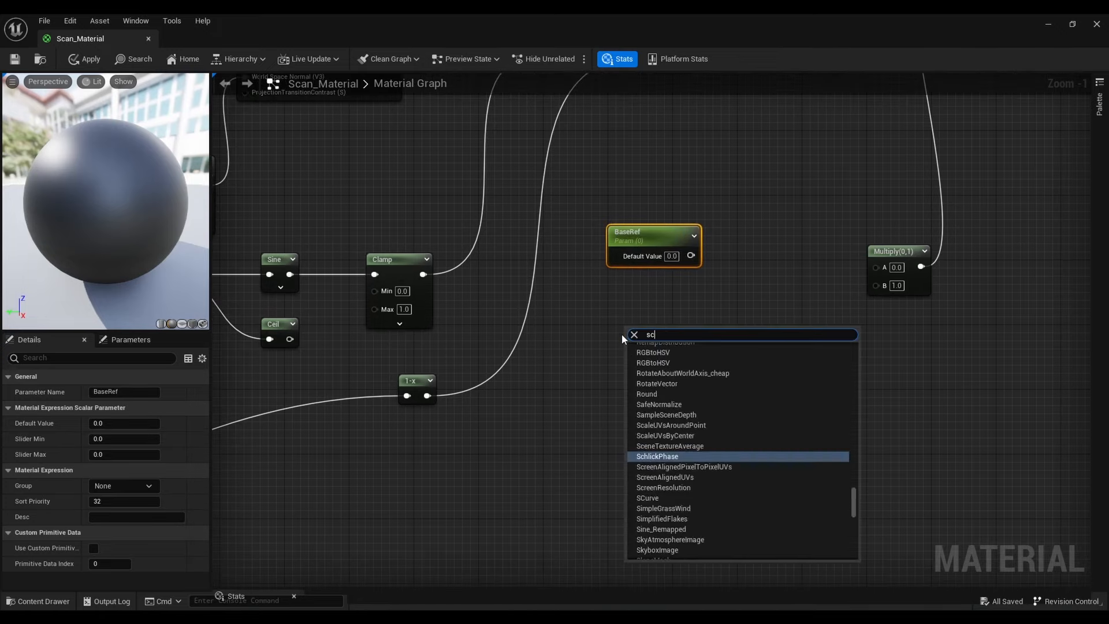
type("ane")
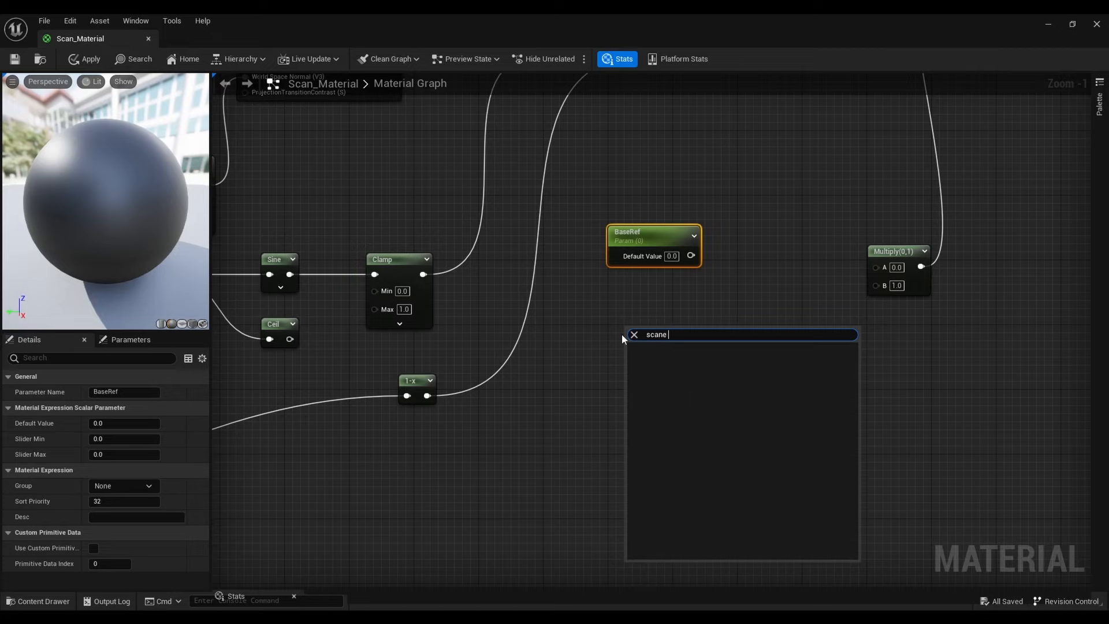
key("BackSpace")
key("BackSpace")
key("BackSpace")
key("BackSpace")
type("ene tex")
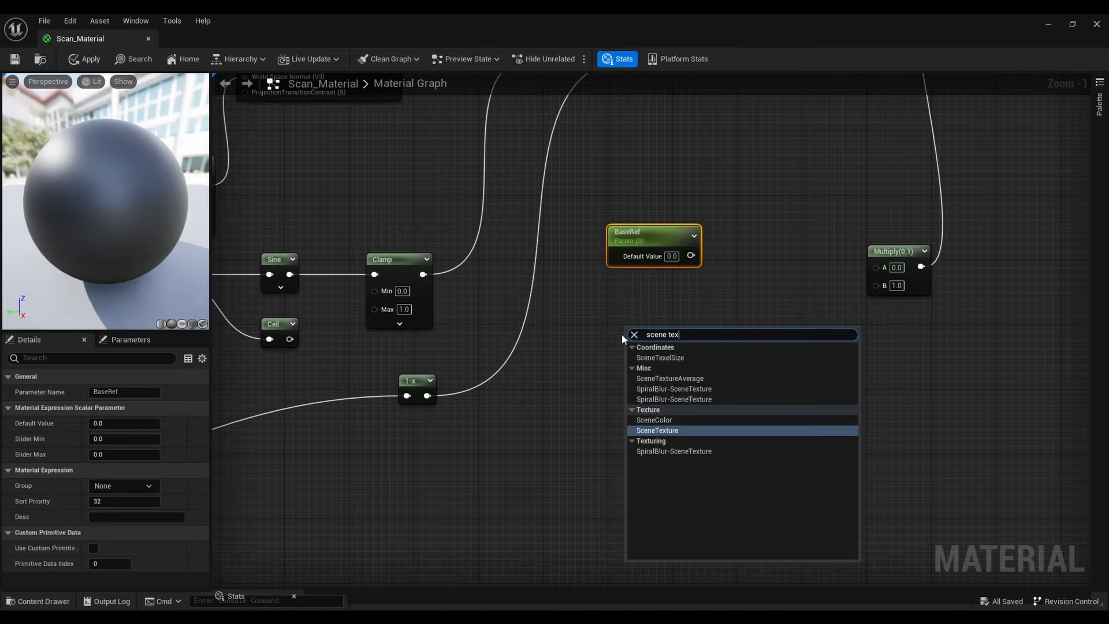
key("Return")
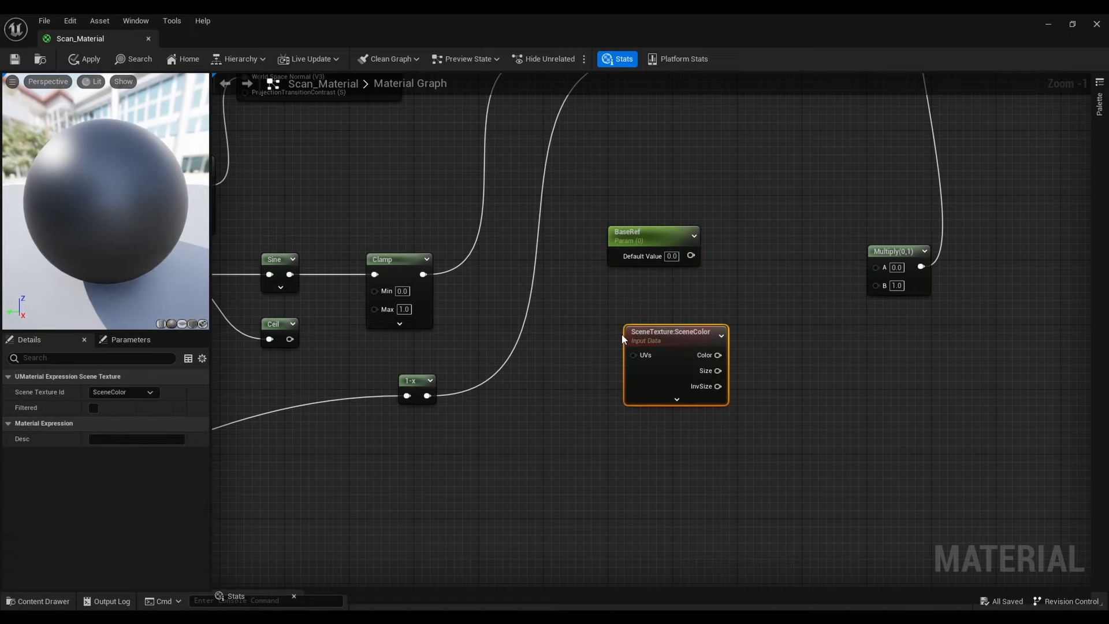
left_click_drag(674, 351, 659, 343)
left_click(115, 392)
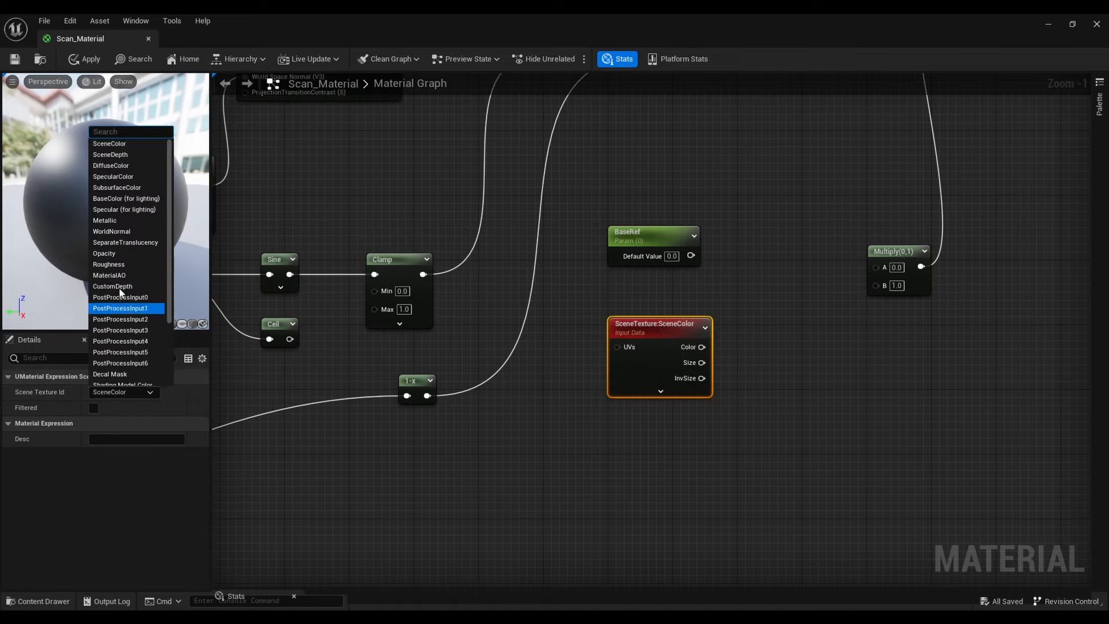
left_click(120, 236)
Shift the WorldNormal texture slightly down-left beneath BaseRef and add a ComponentMask from its Color output with R, G and B enabled
right_click_drag(664, 416, 632, 361)
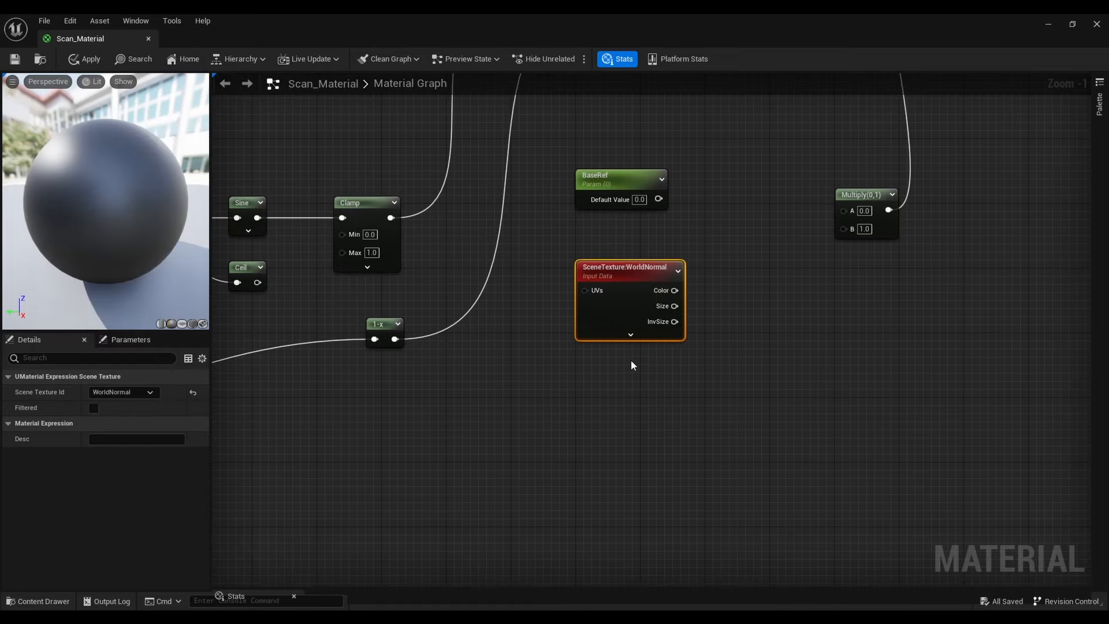
left_click_drag(635, 278, 621, 292)
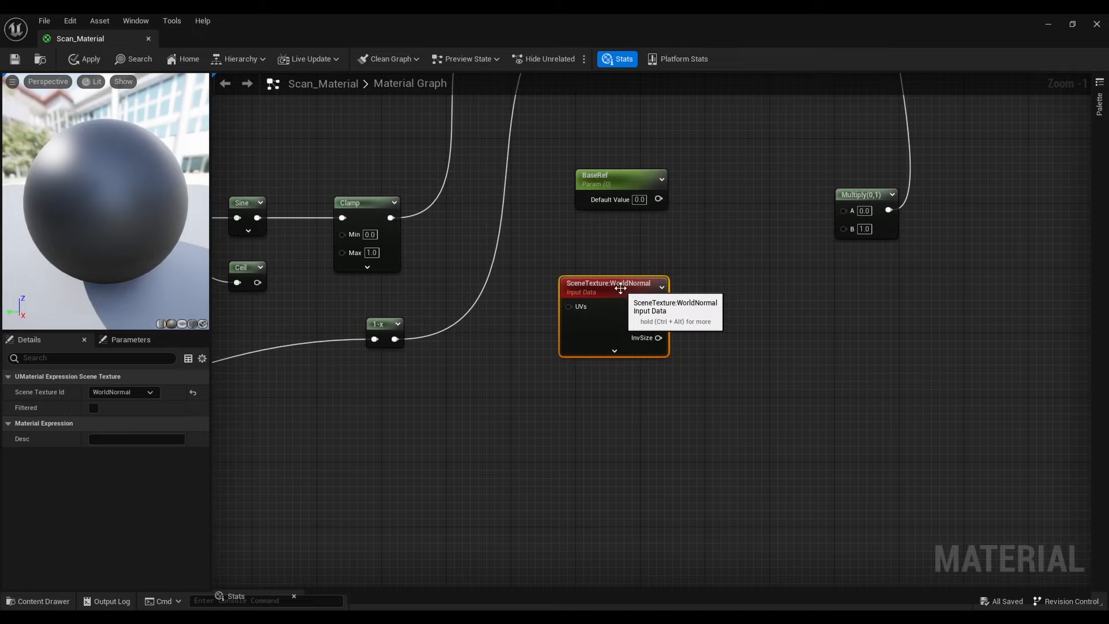
right_click_drag(646, 410, 624, 377)
left_click_drag(622, 322, 679, 307)
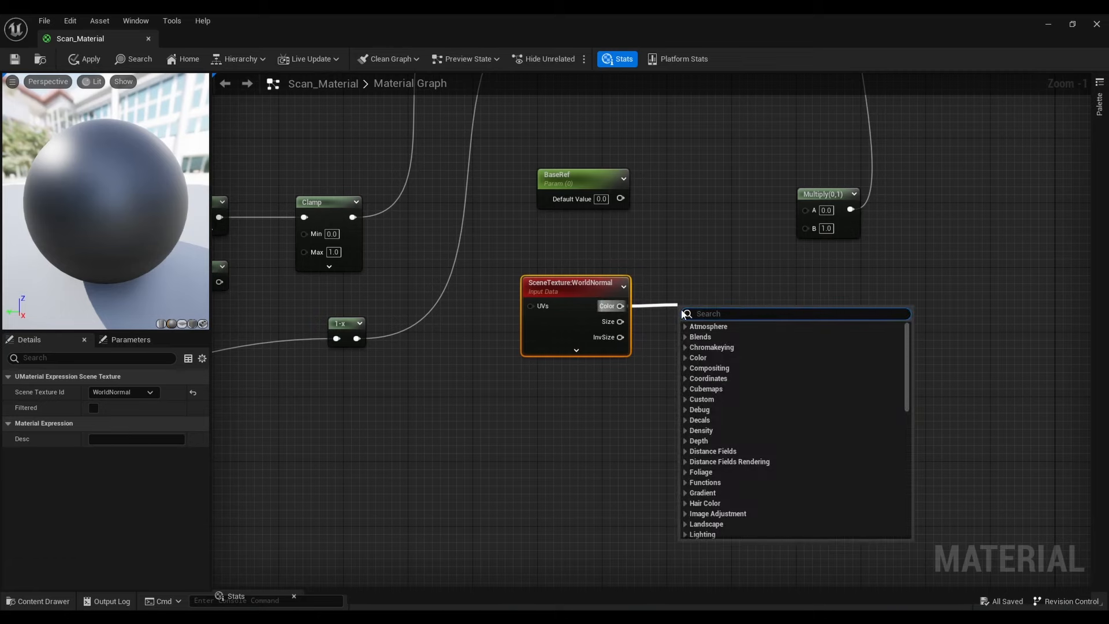
type("mask")
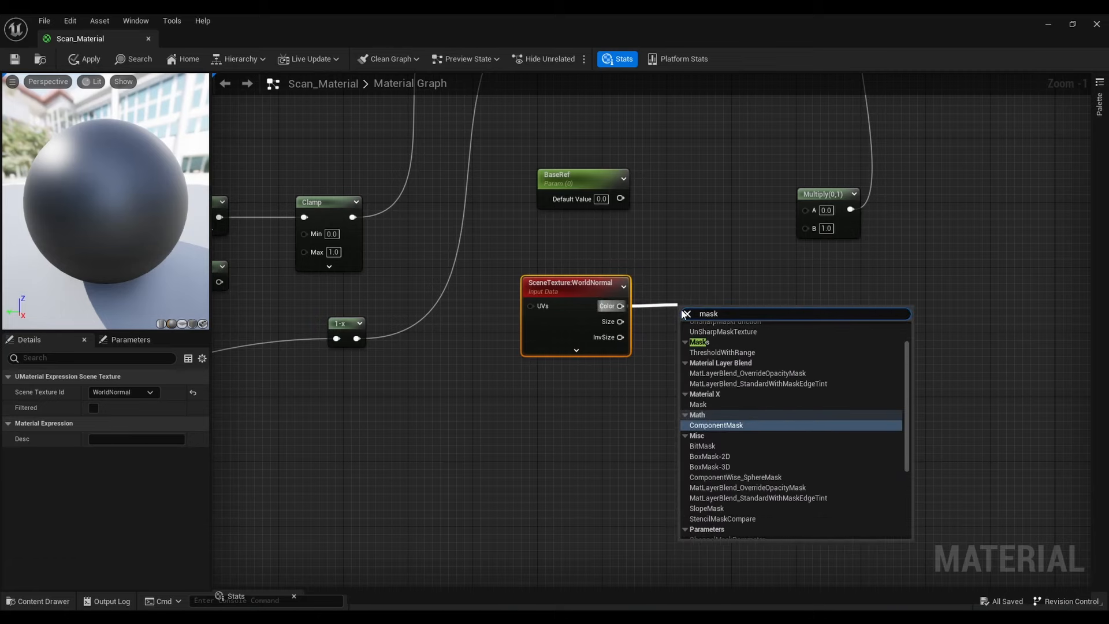
key("Return")
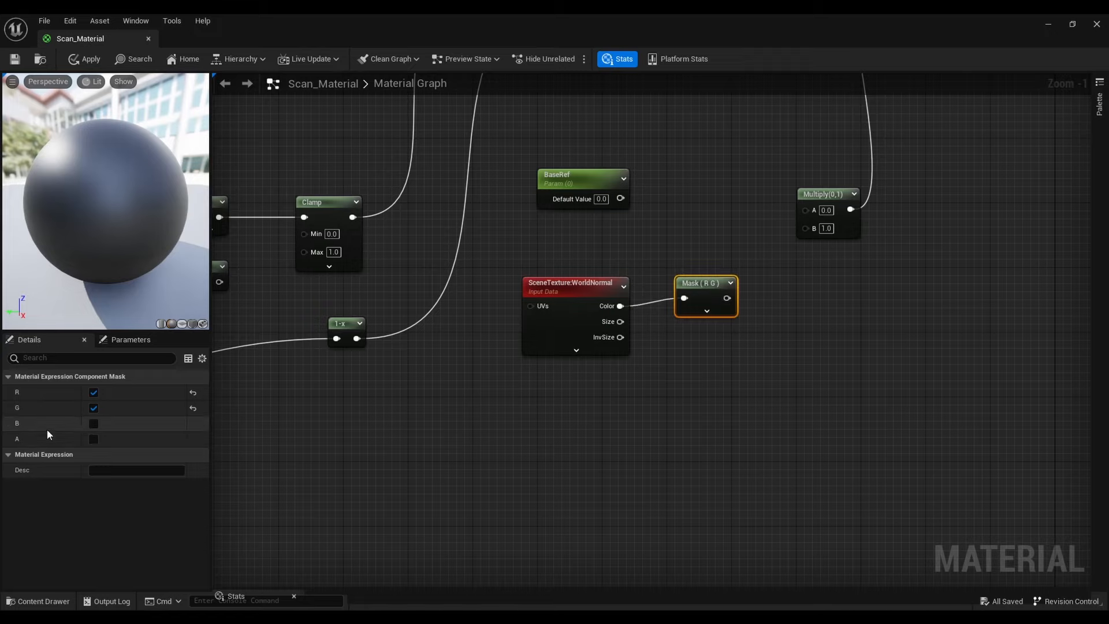
left_click(93, 425)
Line up the RGB mask with the WorldNormal Color output and add a Fresnel node from it, just below the Multiply
right_click_drag(348, 438, 584, 309)
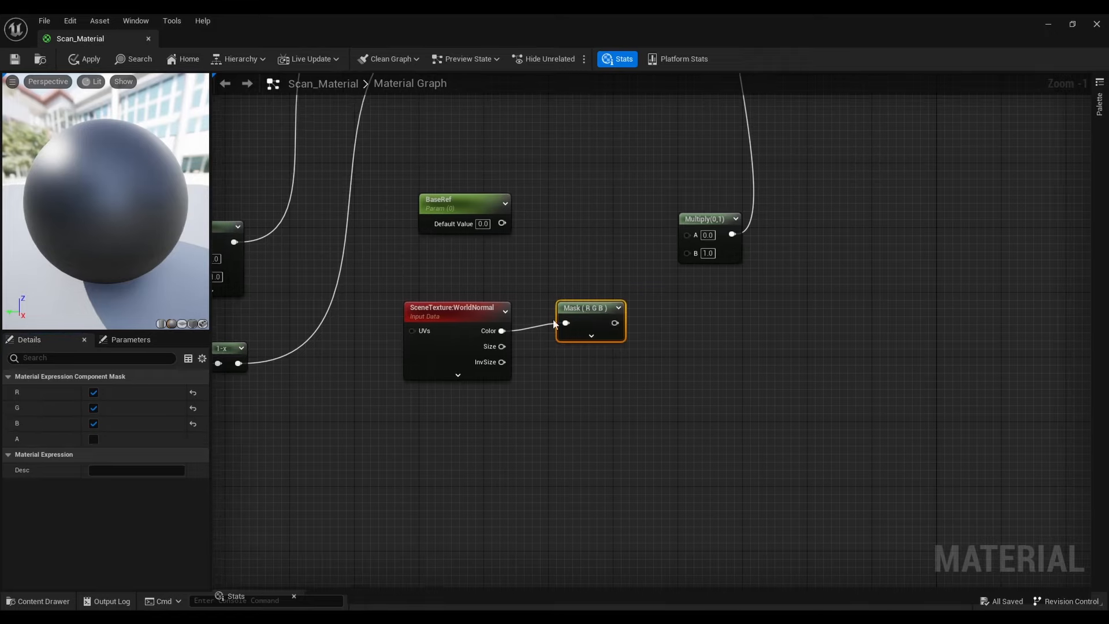
left_click_drag(583, 309, 698, 322)
type("fr")
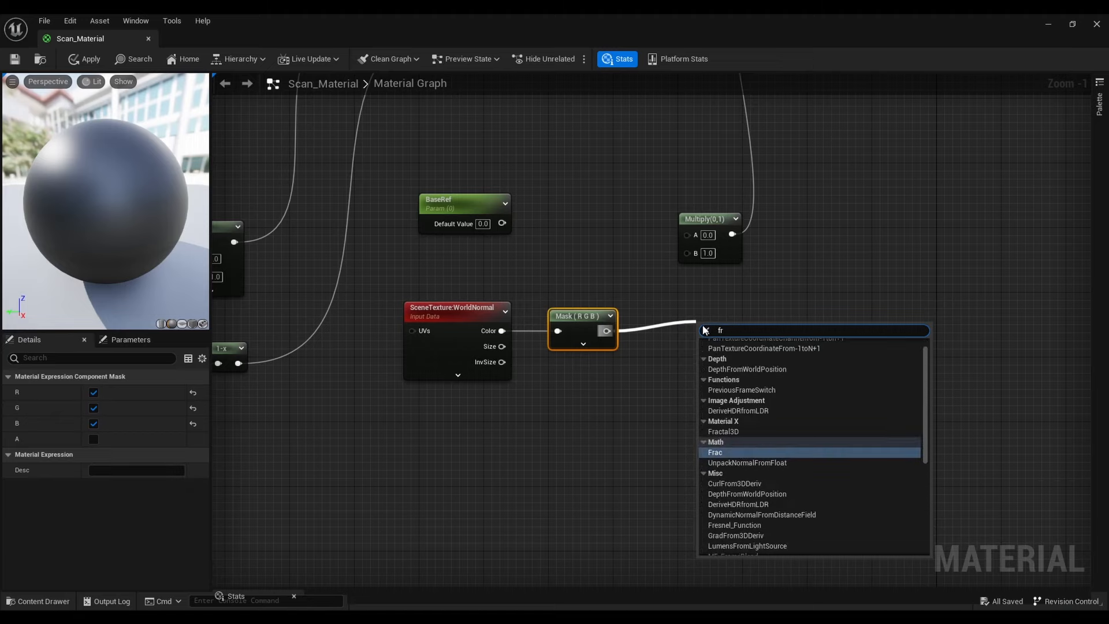
type("e")
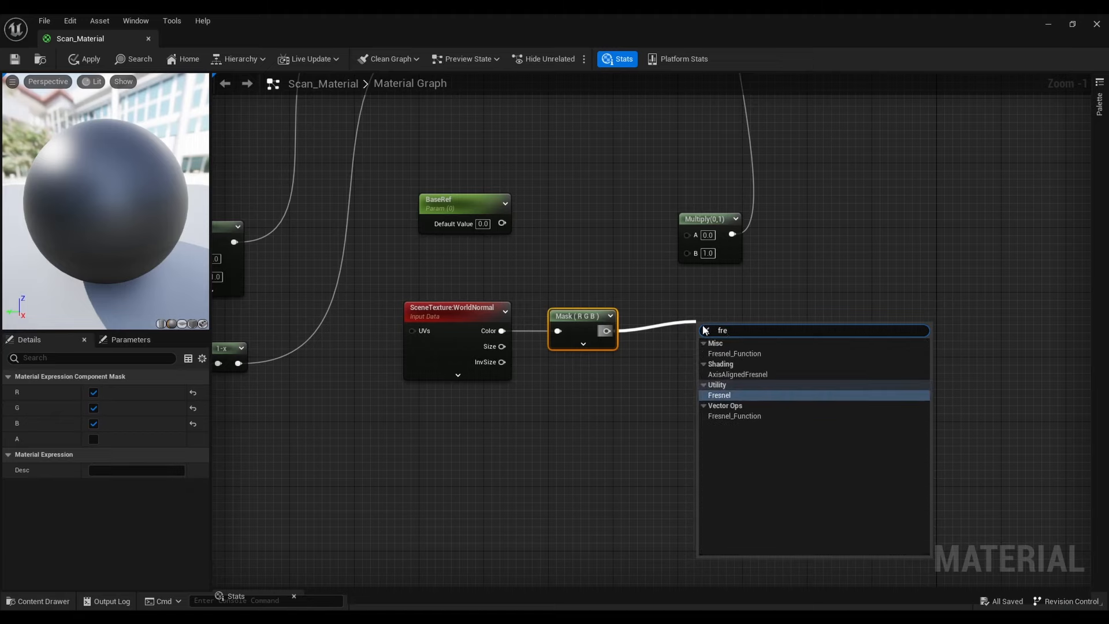
key("Return")
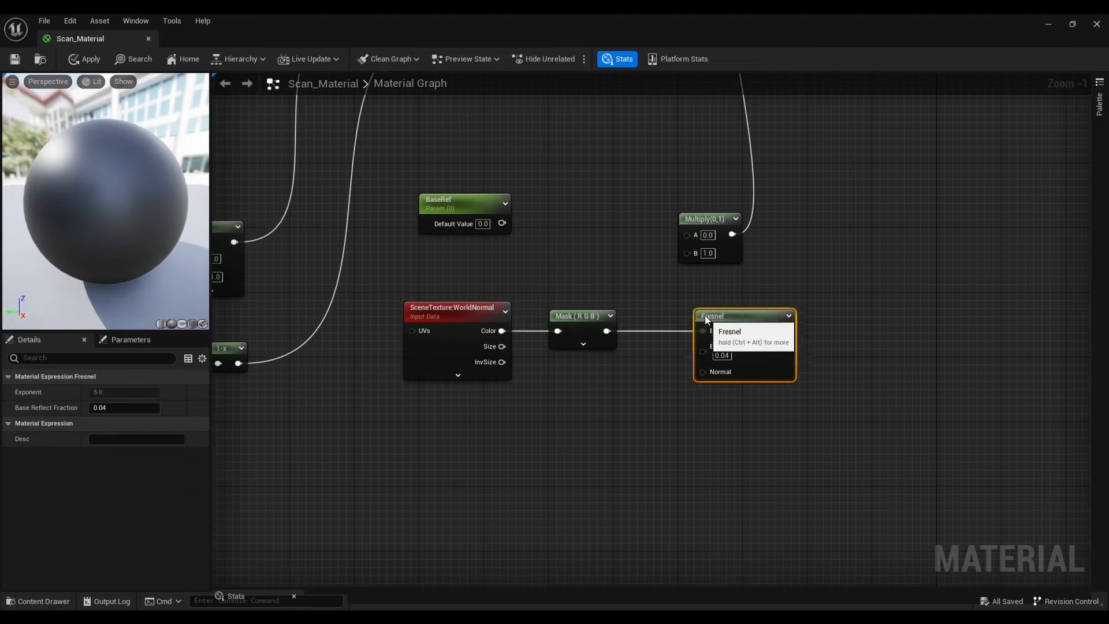
left_click_drag(706, 320, 698, 304)
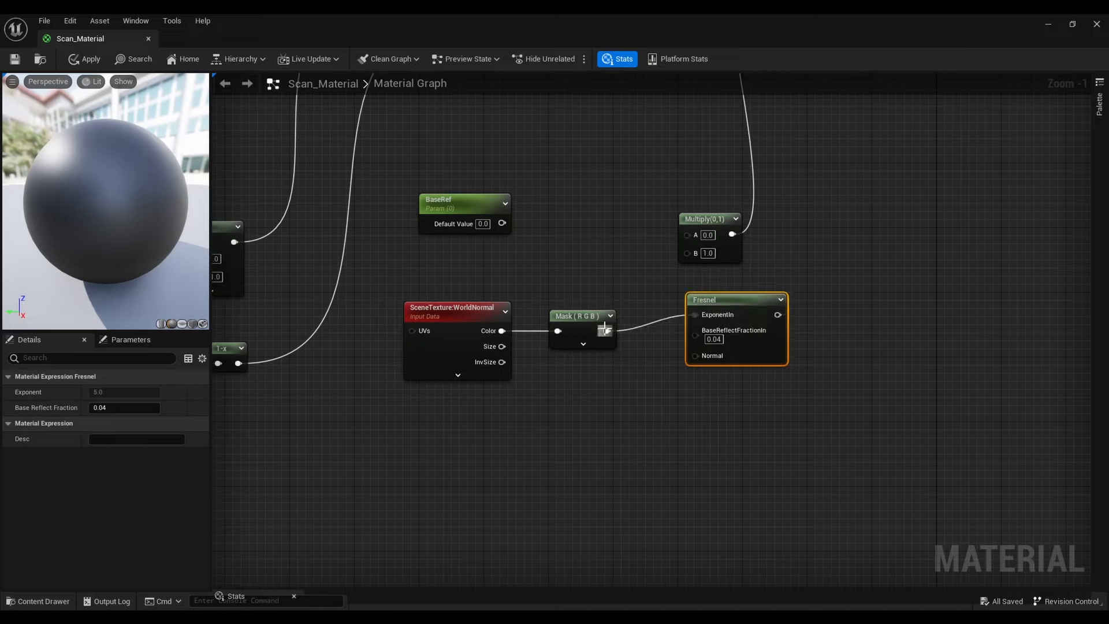
Break the Fresnel's ExponentIn link, then wire the RGB mask into its Normal and BaseRef into its BaseReflectFractionIn
right_click(695, 314)
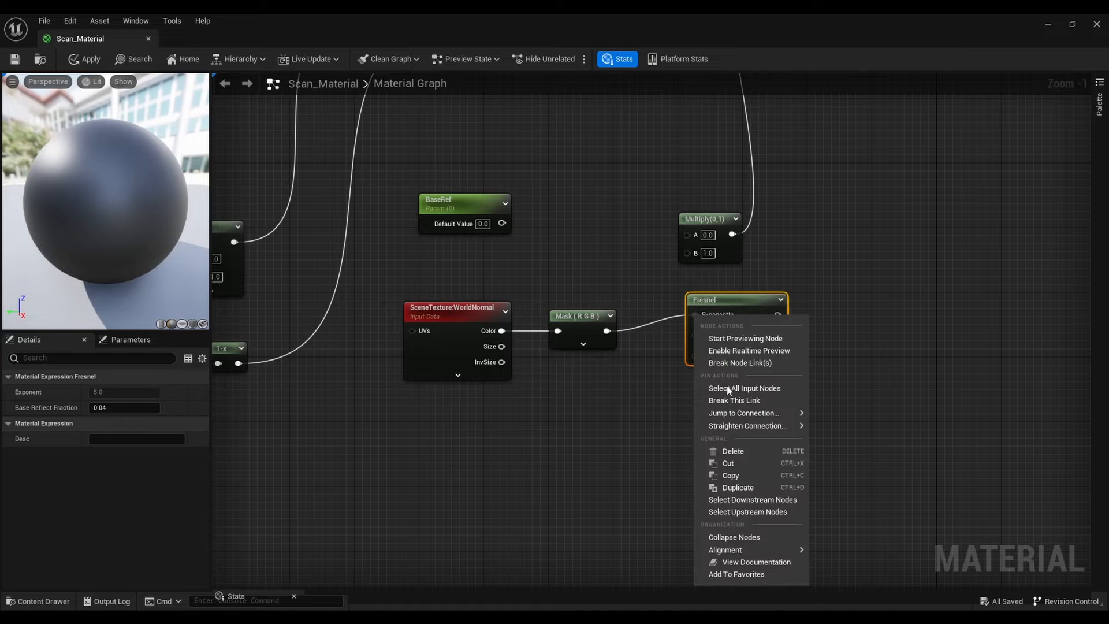
left_click(731, 363)
left_click_drag(612, 332, 695, 359)
mouse_move(714, 307)
left_mouse_down()
mouse_move(698, 290)
mouse_move(706, 300)
left_mouse_up()
left_click_drag(503, 224, 689, 332)
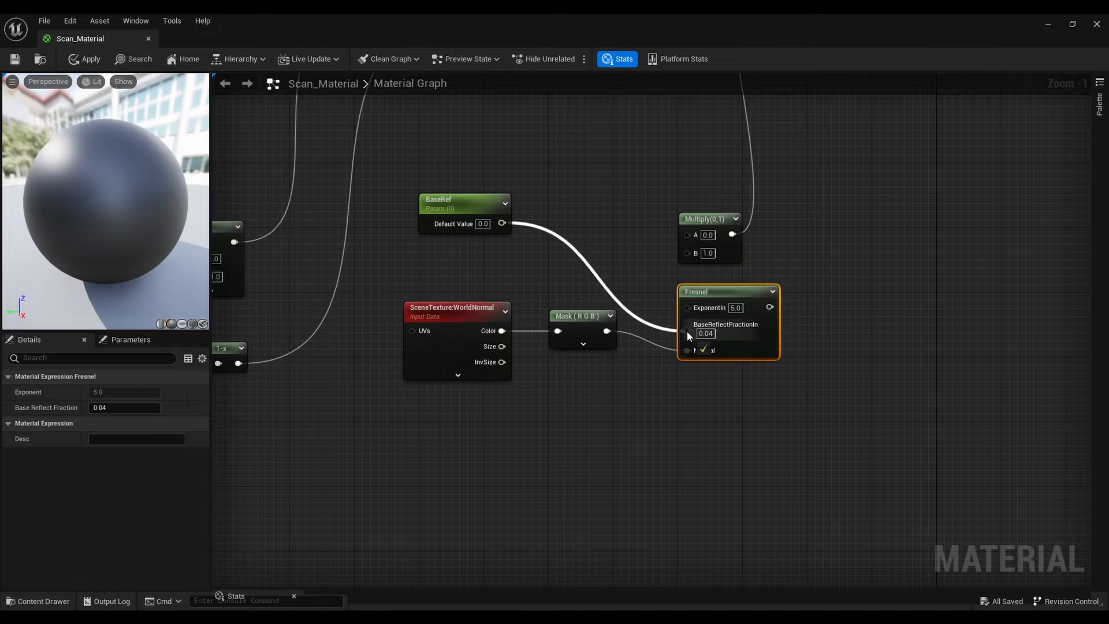
left_click_drag(718, 289, 727, 287)
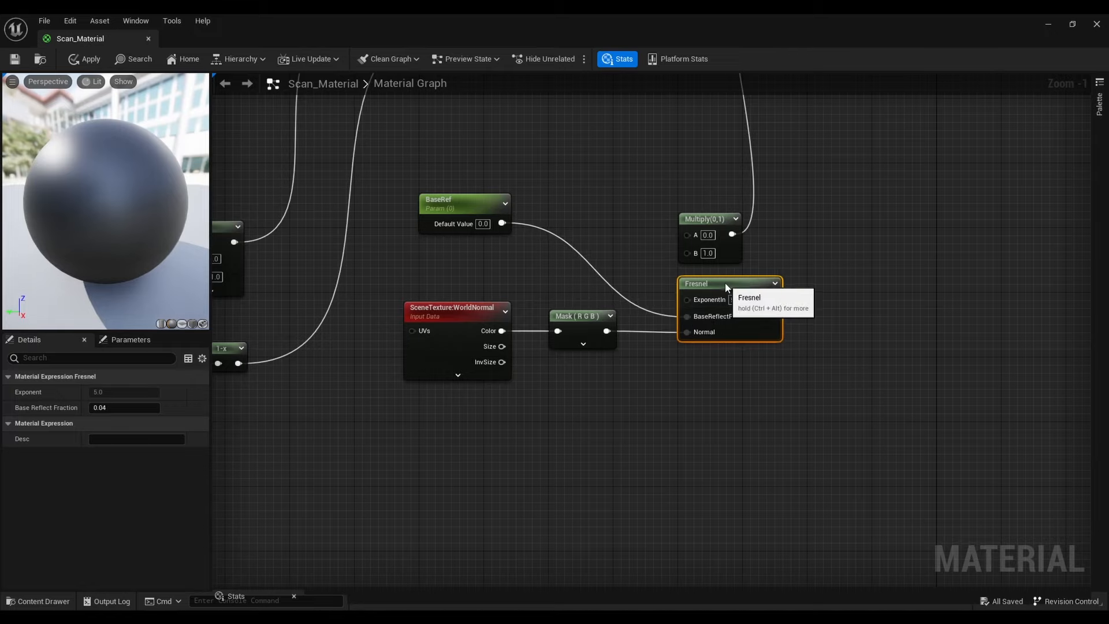
Move the Multiply beyond the Fresnel's output side and connect the Fresnel output to the Multiply's A input
right_click_drag(784, 363, 714, 345)
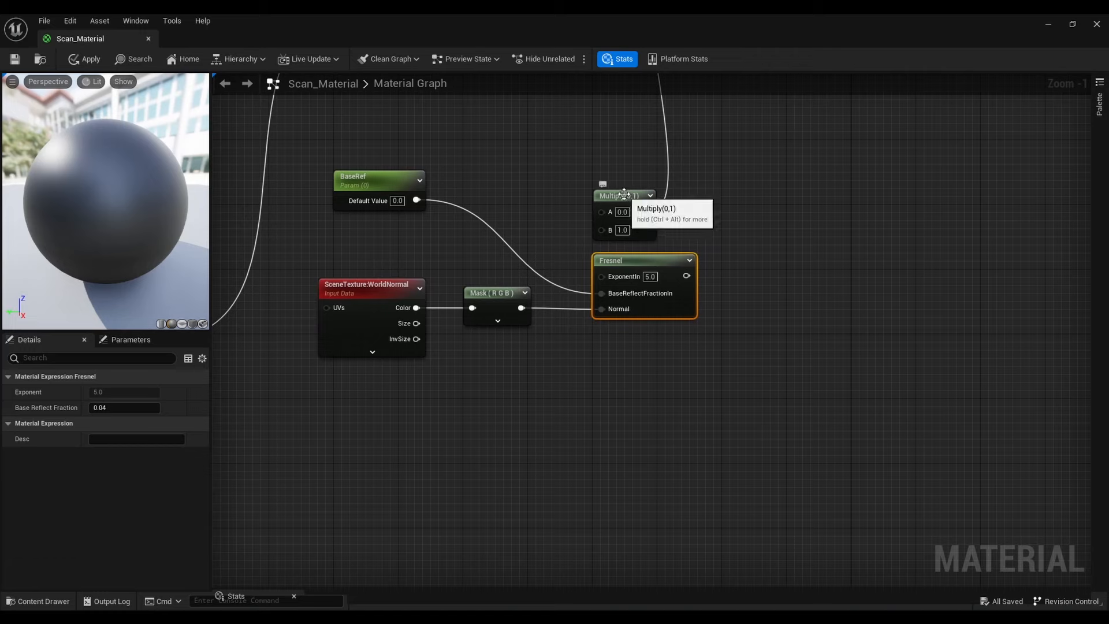
right_click_drag(643, 301, 732, 355)
left_click_drag(762, 426, 462, 257)
left_click(670, 311)
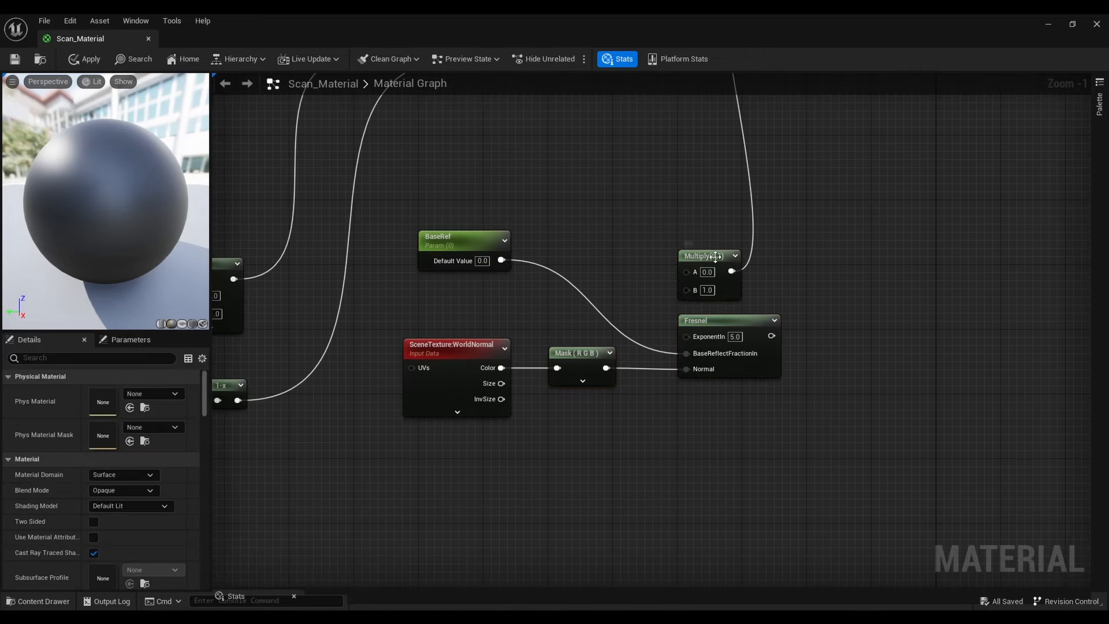
left_click_drag(716, 256, 884, 324)
left_click_drag(771, 336, 861, 337)
Add a scalar parameter named Power below the WorldNormal texture and connect it to the Fresnel's ExponentIn
right_click_drag(834, 373, 847, 312)
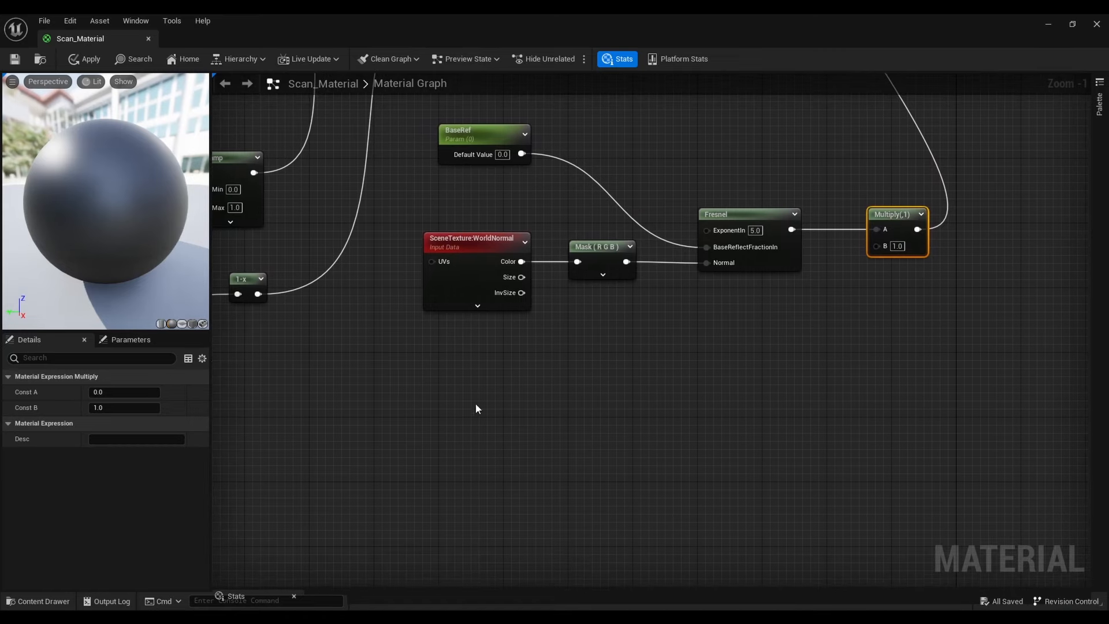
left_click(472, 385)
type("s")
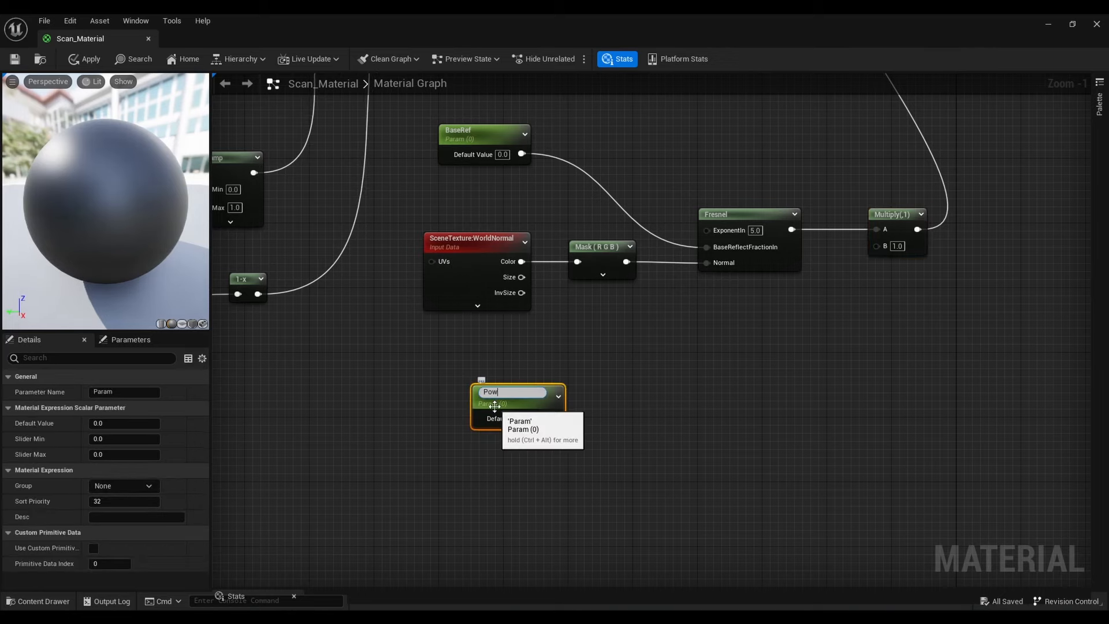
key("Return")
left_click_drag(527, 394, 494, 386)
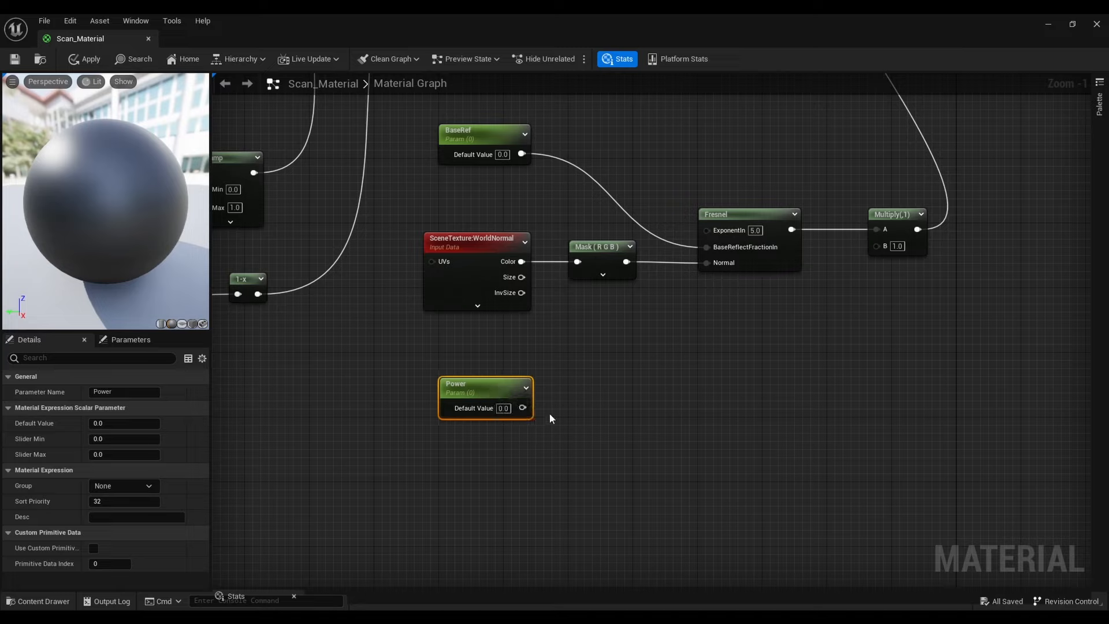
left_click_drag(522, 407, 765, 215)
Add a Constant node beside the Power parameter and set its value to 1
right_click_drag(770, 267, 754, 211)
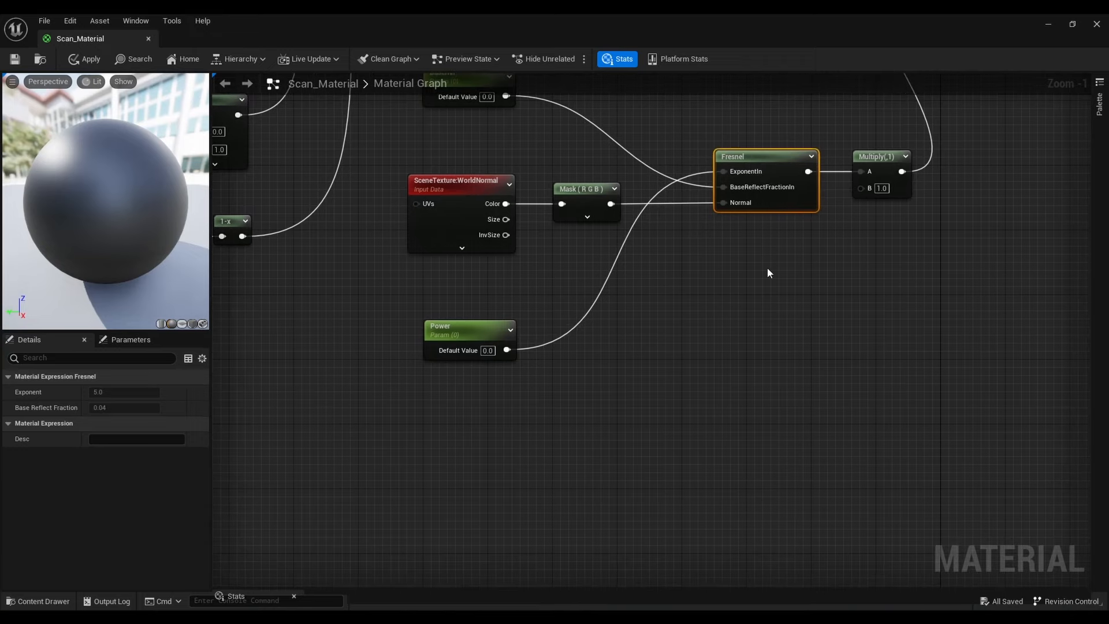
left_click(638, 341)
mouse_move(679, 348)
left_mouse_down()
mouse_move(660, 353)
mouse_move(678, 328)
left_mouse_up()
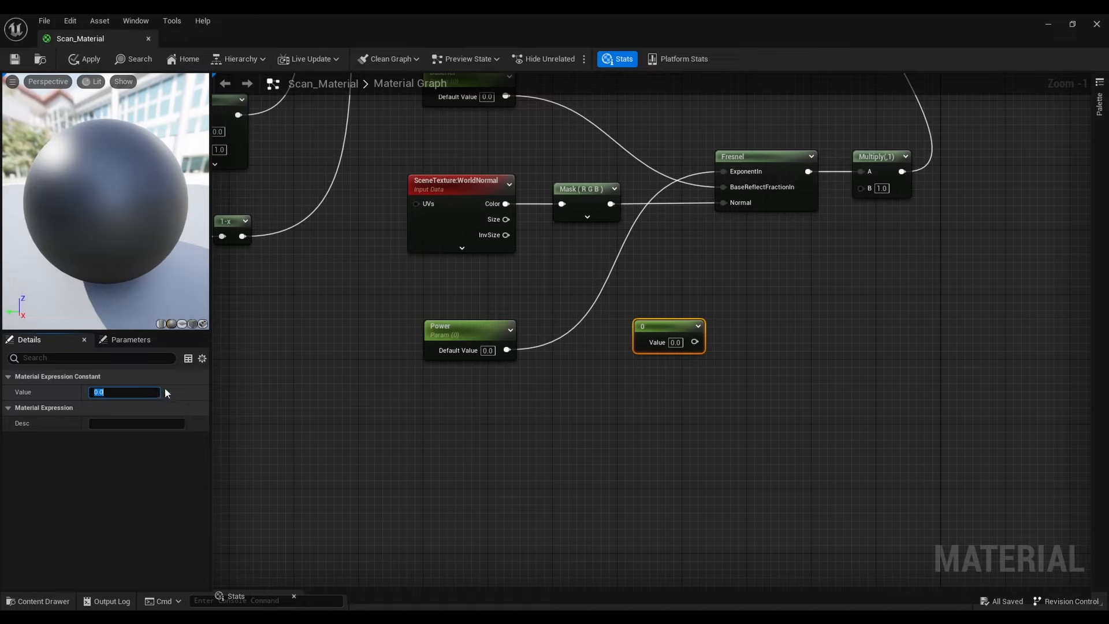
type("1")
key("Return")
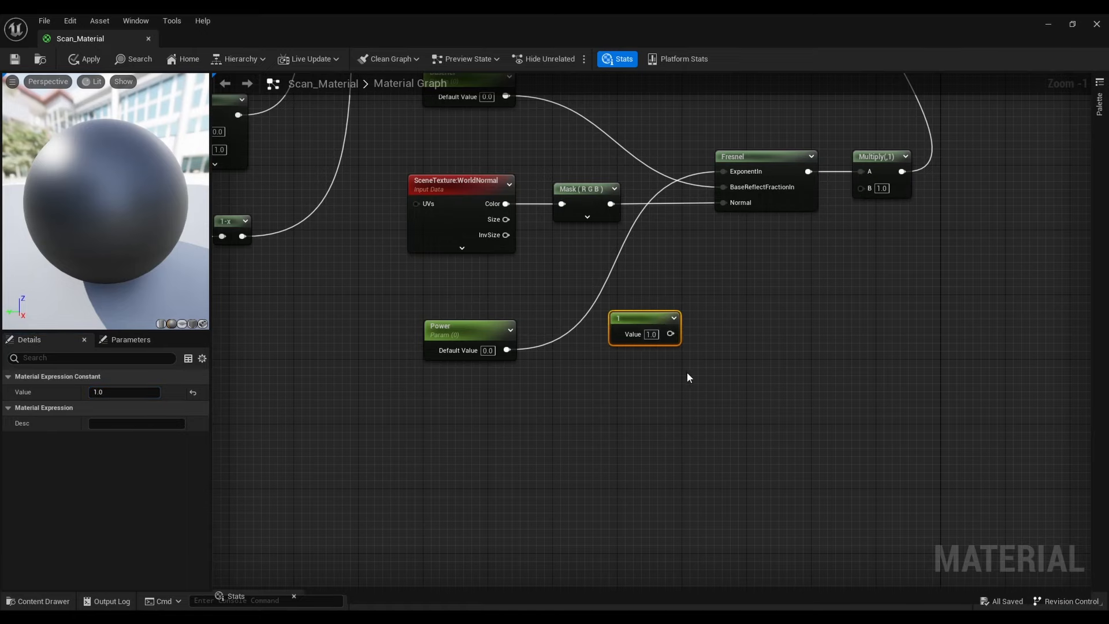
Add a BitMask node fed by the constant 1 through its Bit input and align it with the constant
right_click_drag(687, 372, 622, 346)
left_click_drag(628, 315, 693, 316)
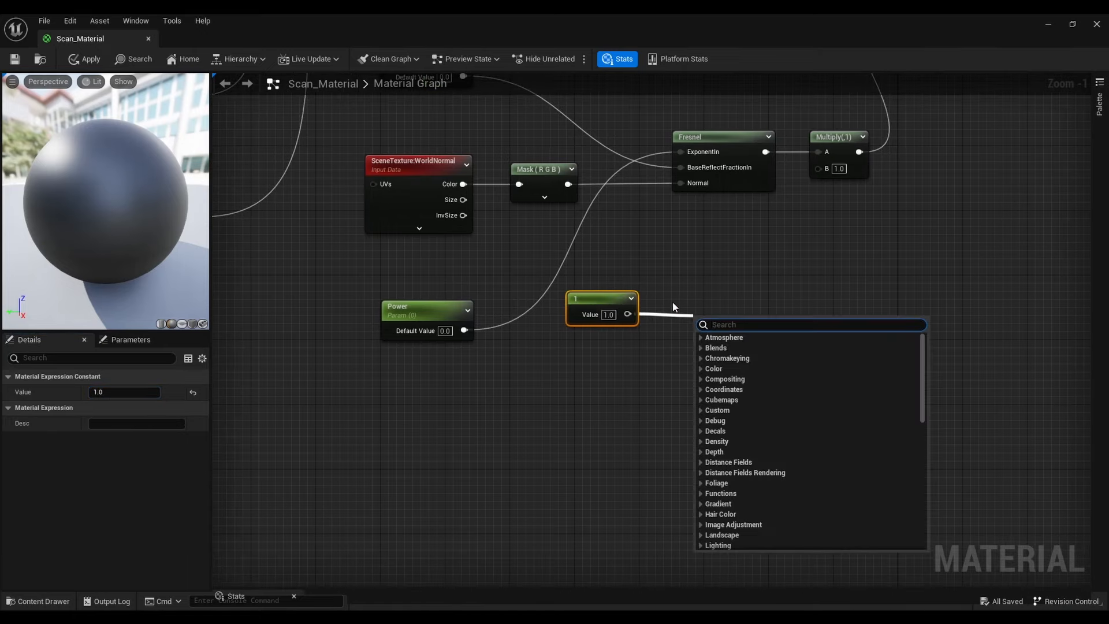
type("bit")
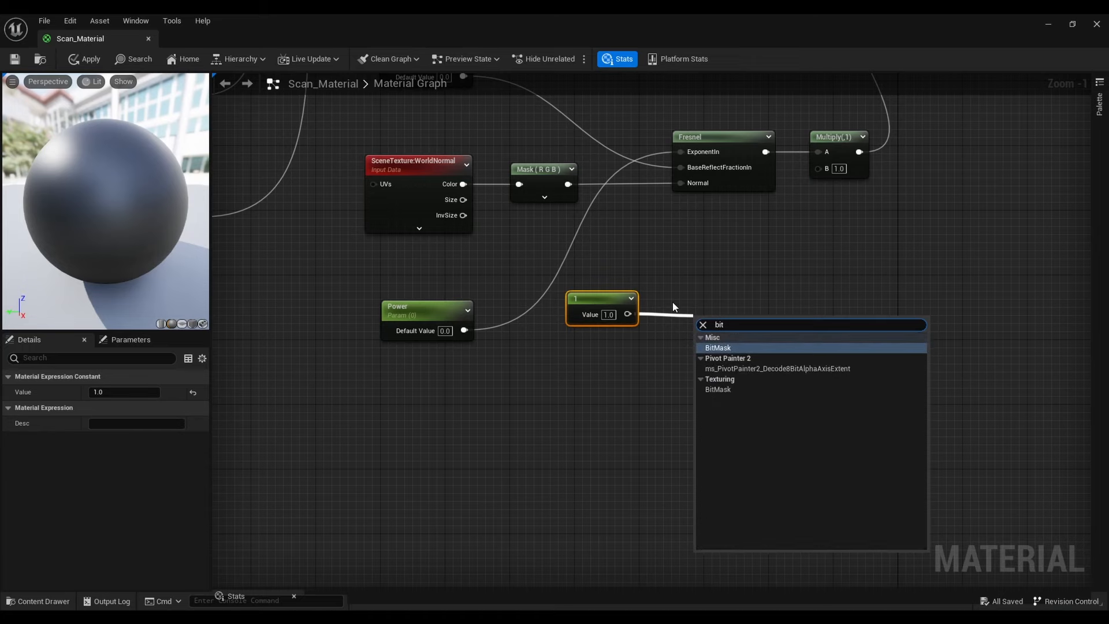
key("Return")
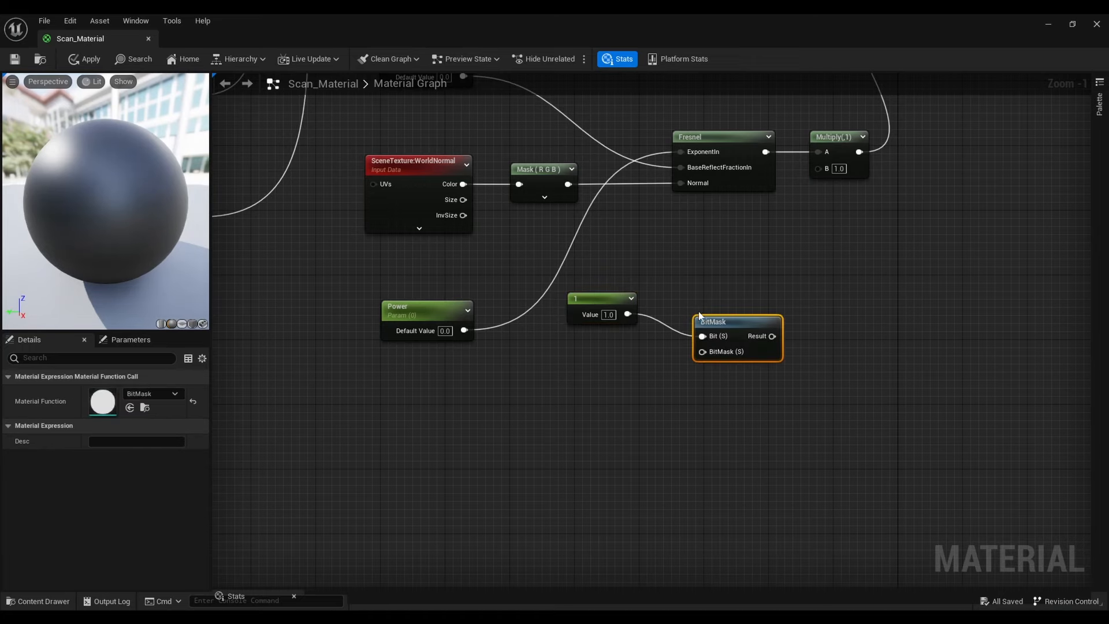
left_click_drag(736, 321, 739, 298)
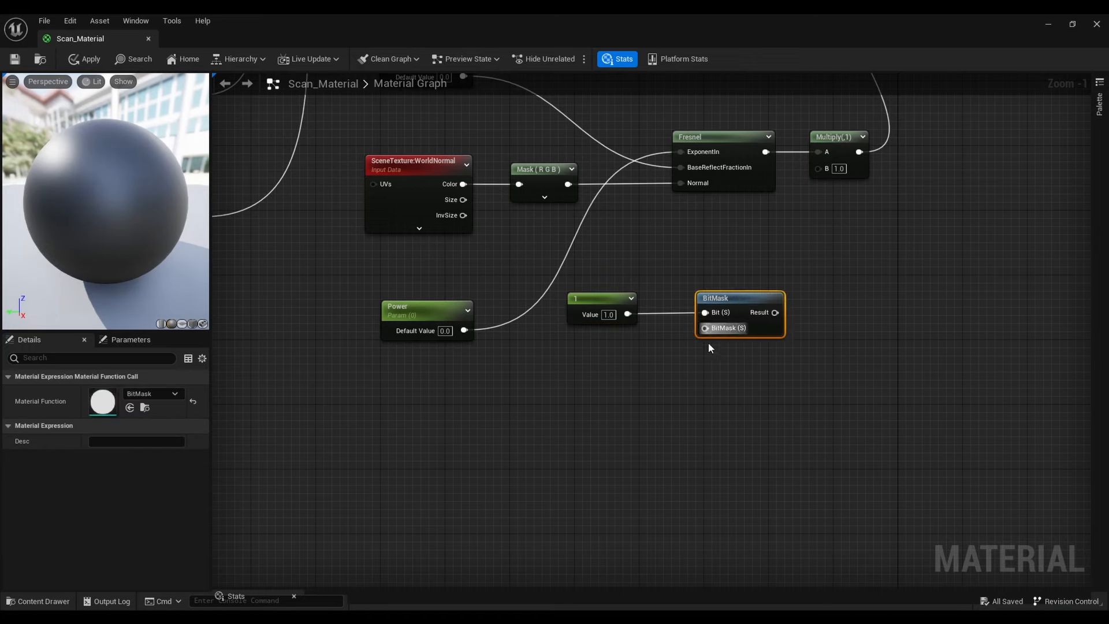
Add a SceneTexture node below the Power parameter and set its Scene Texture Id to CustomStencil
right_click_drag(698, 351, 769, 304)
right_click(502, 361)
type("scene")
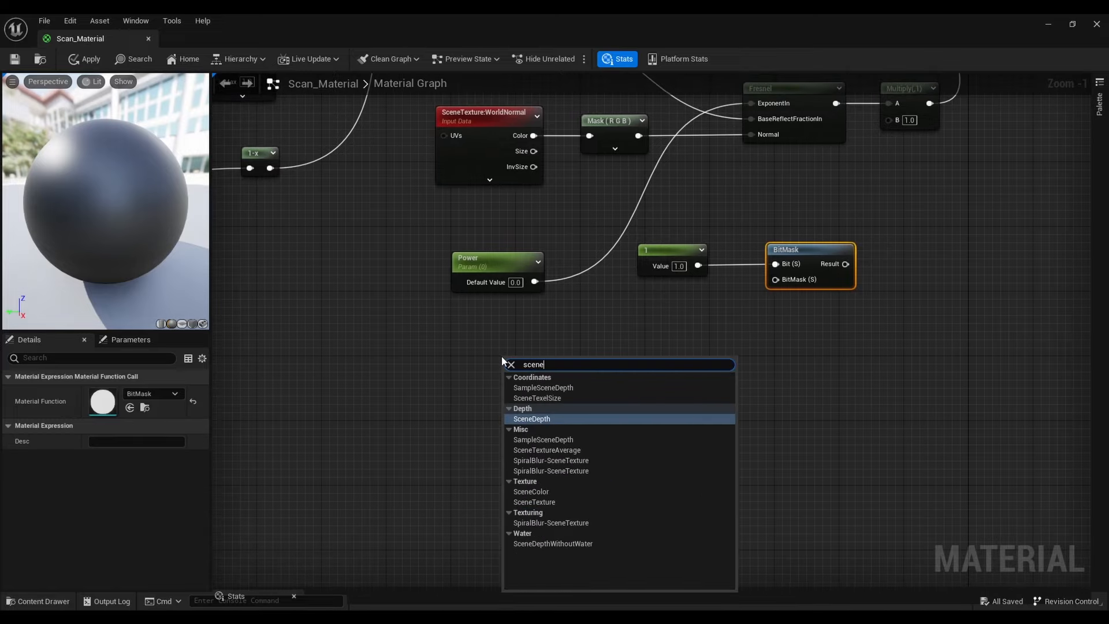
key("Down")
key("Down")
key("Down")
key("Down")
key("Down")
key("Return")
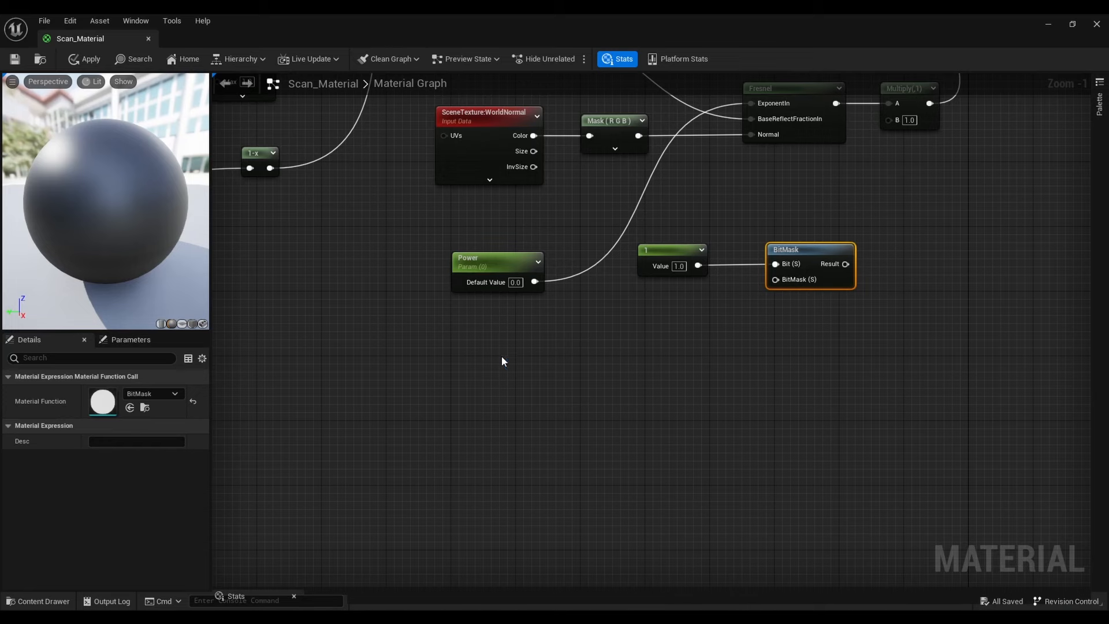
left_click_drag(535, 359, 484, 352)
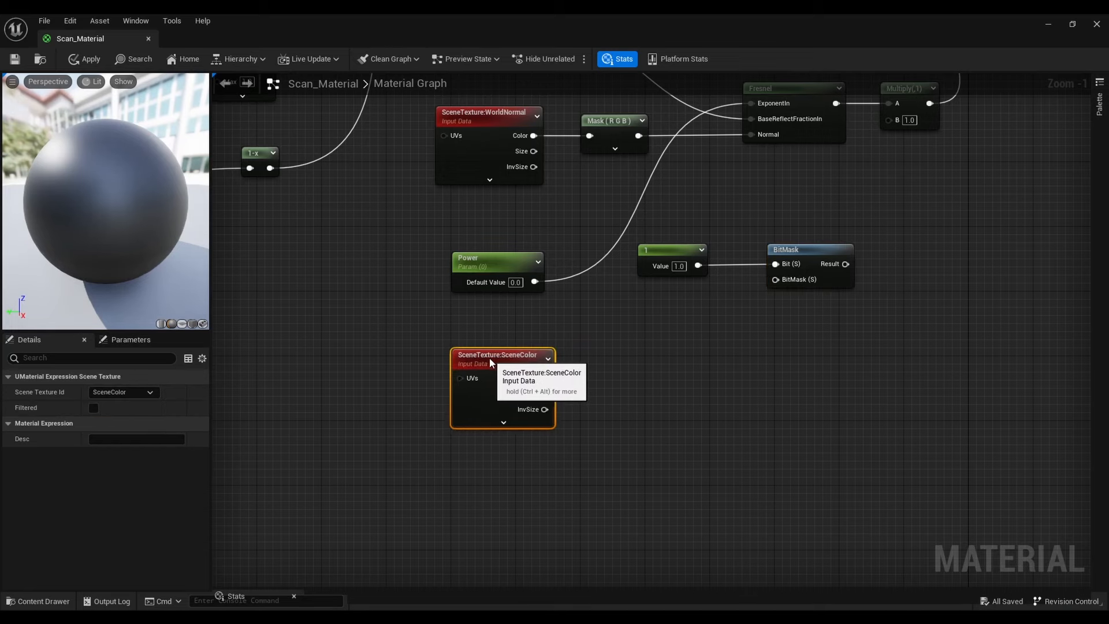
left_click(141, 393)
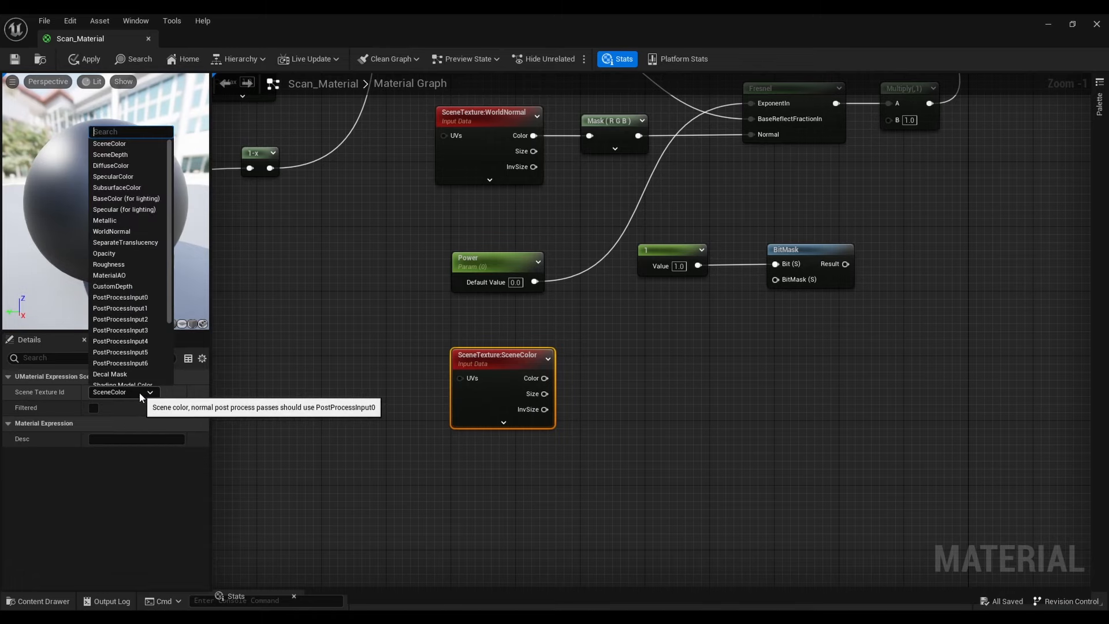
type("cus")
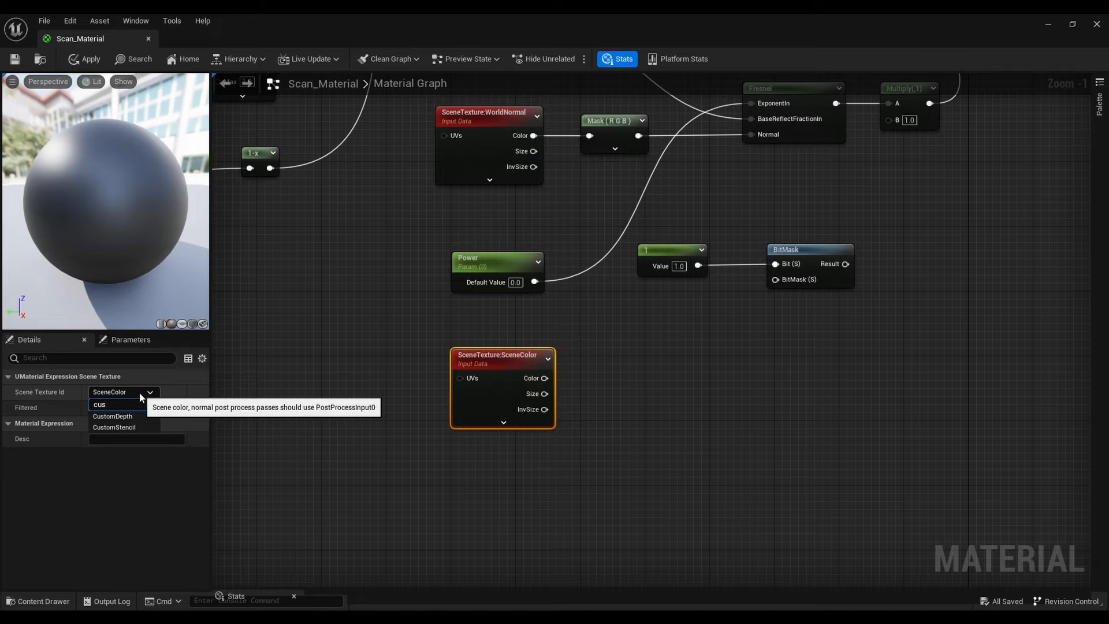
left_click(126, 427)
Nudge the CustomStencil texture sideways and add a ComponentMask from its Color output with only R enabled
right_click_drag(383, 432, 310, 430)
left_click_drag(424, 357, 400, 357)
right_click_drag(465, 394, 398, 383)
left_click_drag(393, 365, 453, 376)
type("mask")
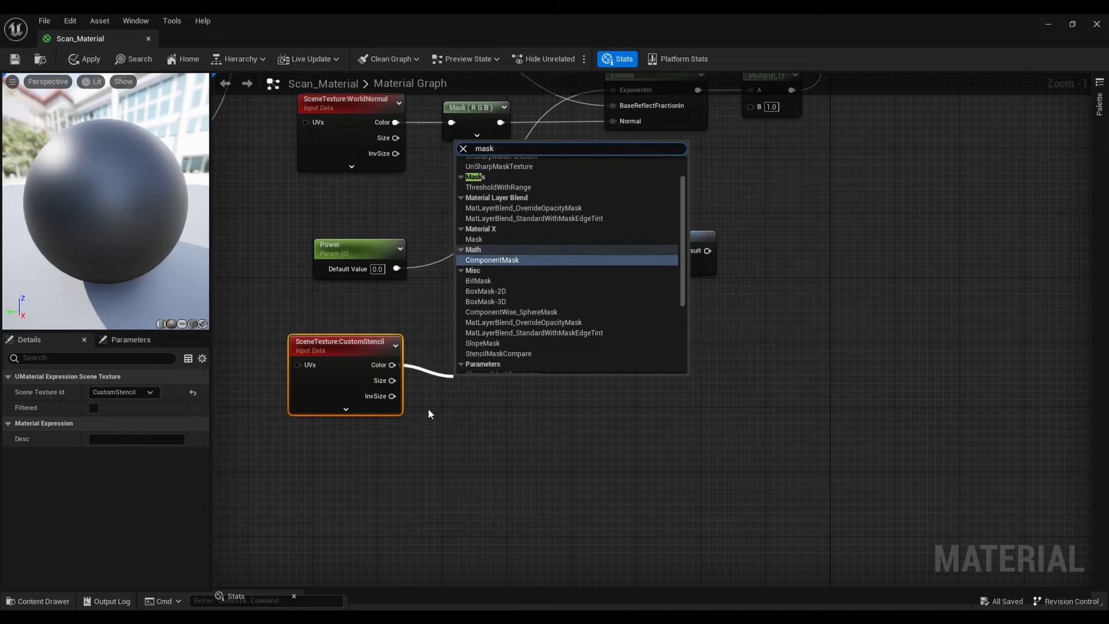
key("Return")
left_click_drag(490, 386, 512, 372)
left_click(93, 408)
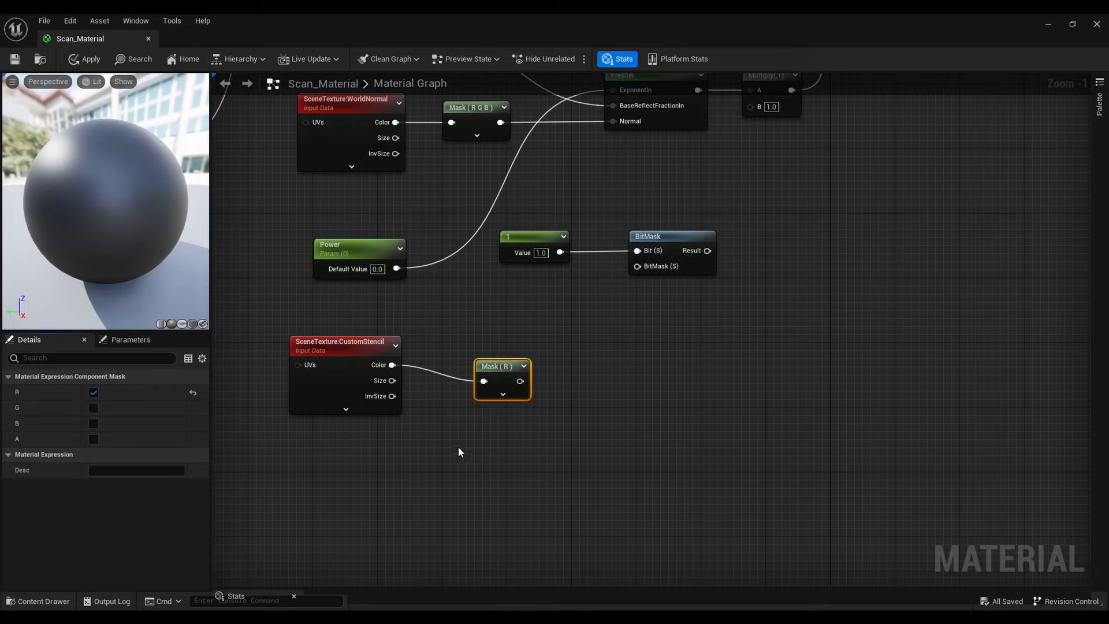
Add a Divide node with the R mask feeding its A input, placed below the BitMask
right_click_drag(485, 428, 413, 414)
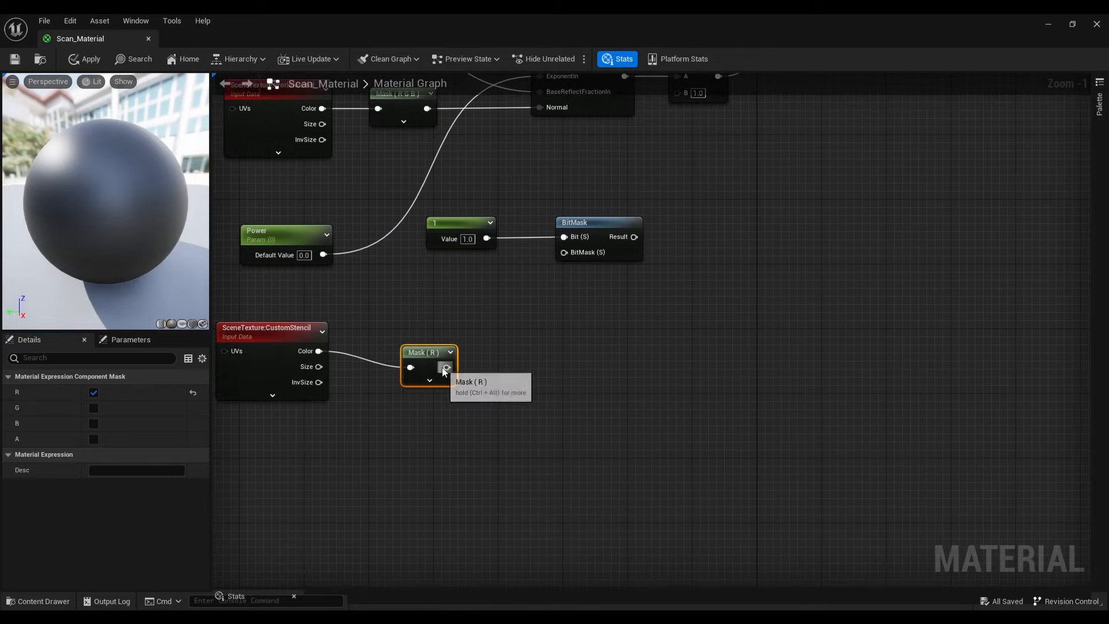
left_click_drag(447, 367, 540, 379)
type("divide")
key("Return")
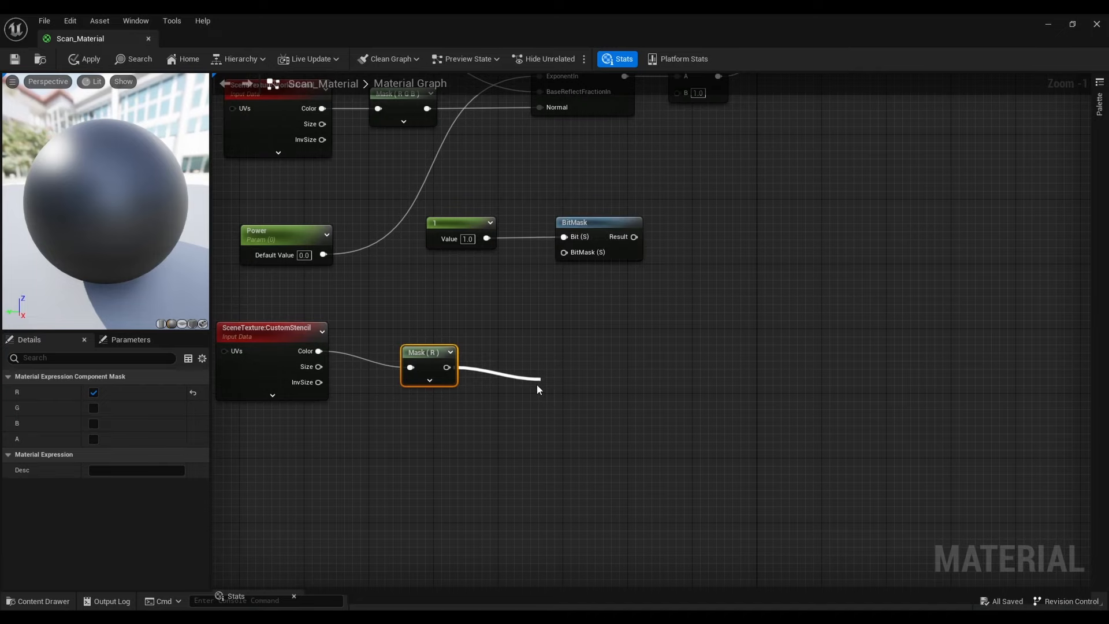
left_click_drag(549, 385, 547, 368)
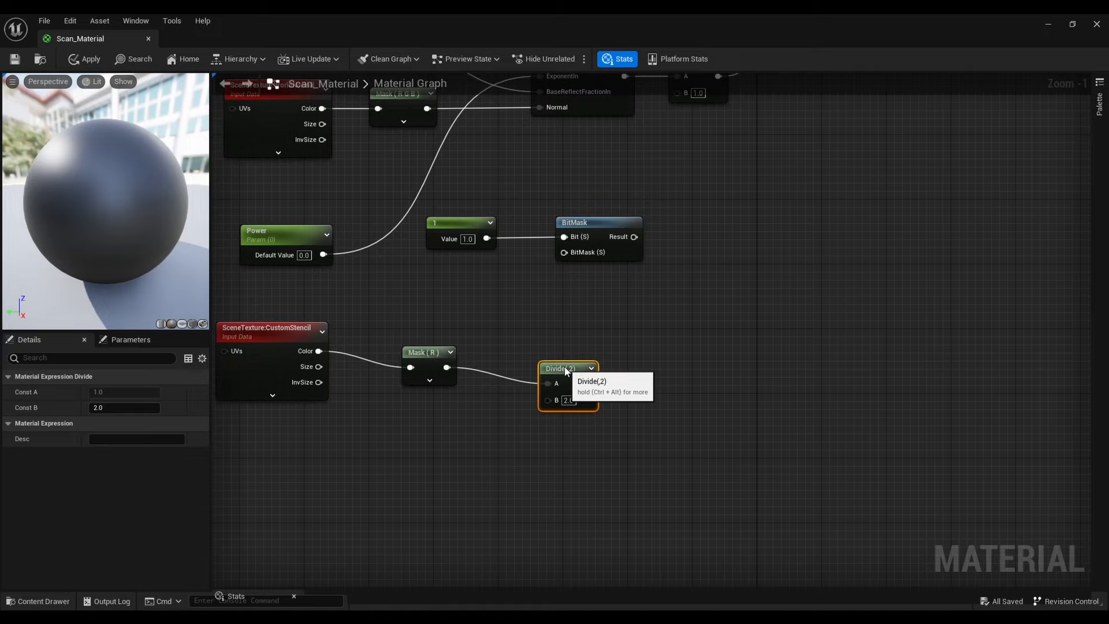
Set the Divide node's B value to 255, feed its output into the BitMask node's BitMask input, and reposition the BitMask
left_click(569, 400)
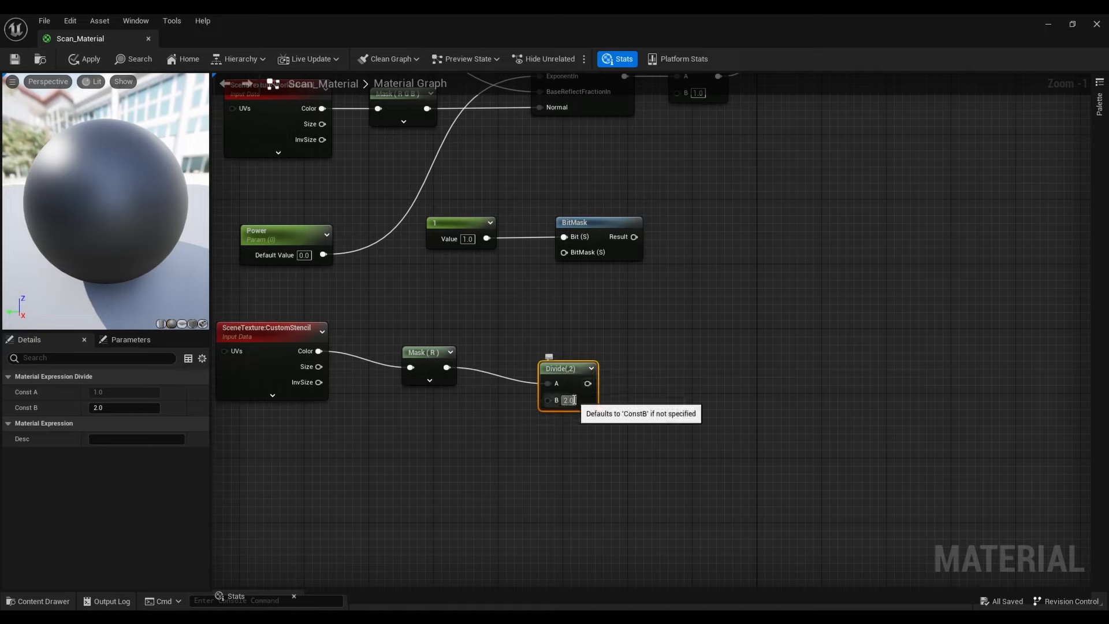
type("2")
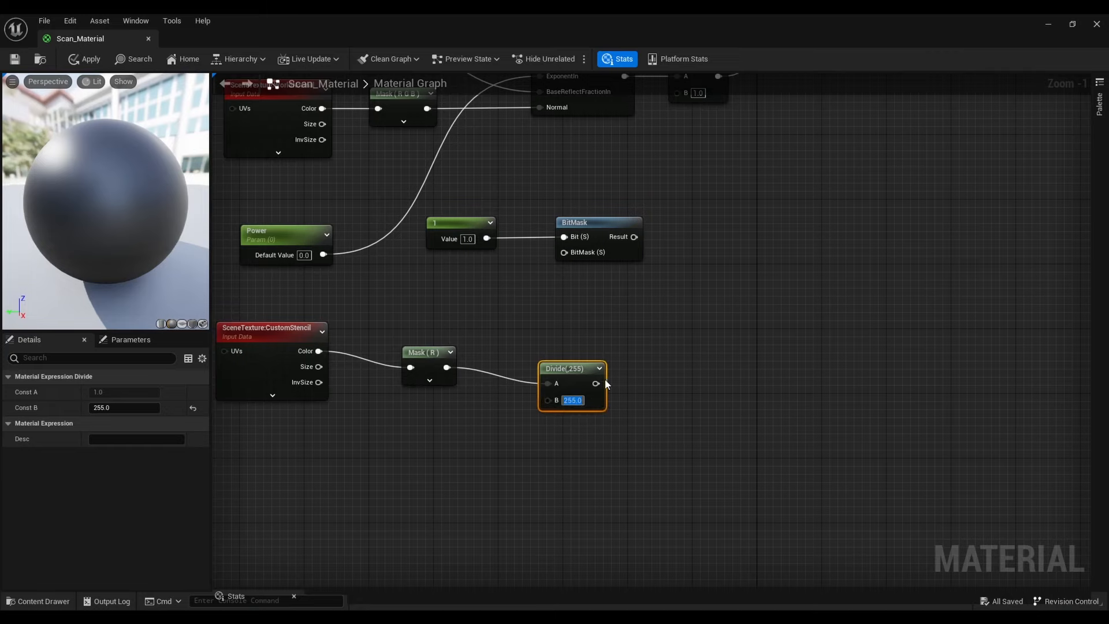
left_click_drag(595, 384, 564, 253)
right_click_drag(638, 286, 711, 322)
left_click_drag(680, 262, 728, 252)
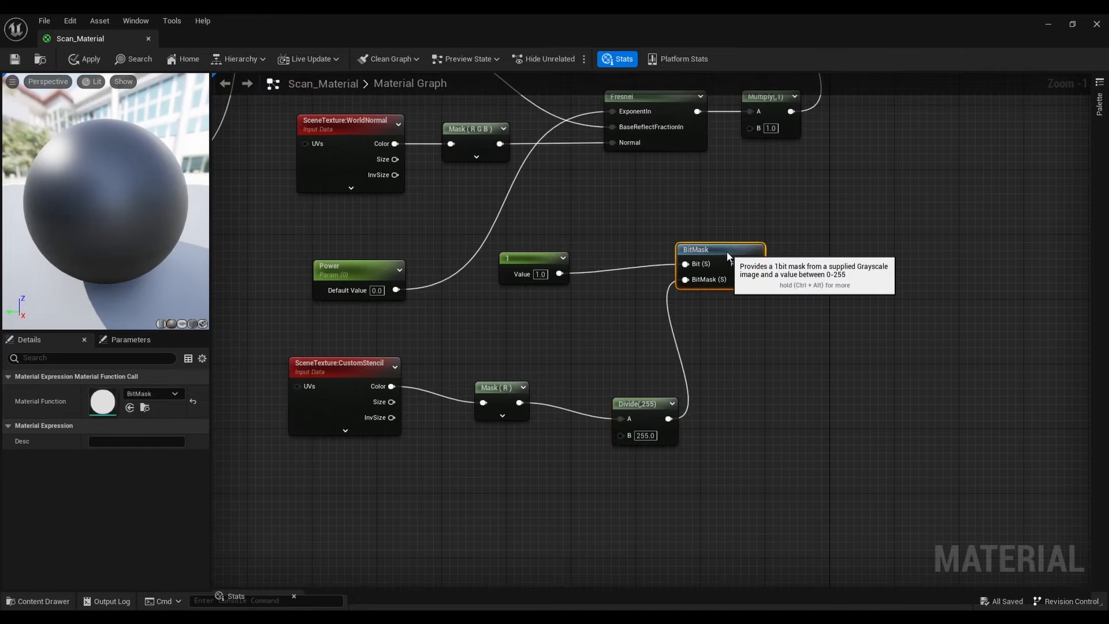
Connect the BitMask's Result to the B input of the Multiply after the Fresnel and save the material
right_click_drag(766, 316, 760, 345)
left_click_drag(774, 126, 751, 293)
right_click_drag(751, 294, 798, 312)
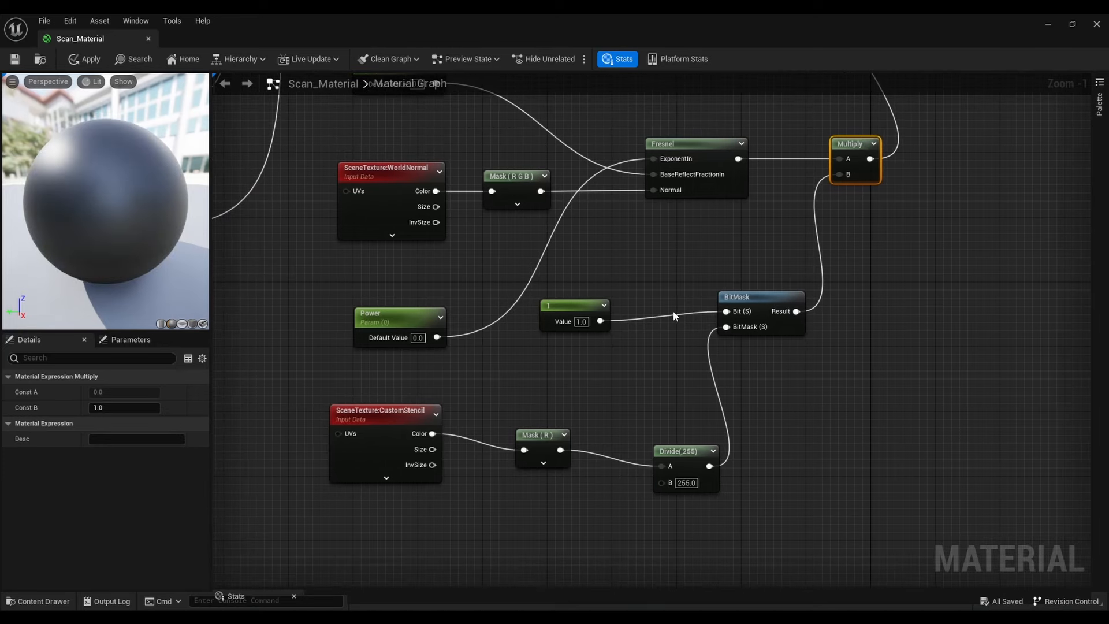
left_click(15, 59)
Add a second BitMask node from the Divide output and line up the Divide and the new BitMask below the first one
right_click_drag(762, 377, 655, 274)
left_click_drag(607, 362, 648, 403)
type("bit")
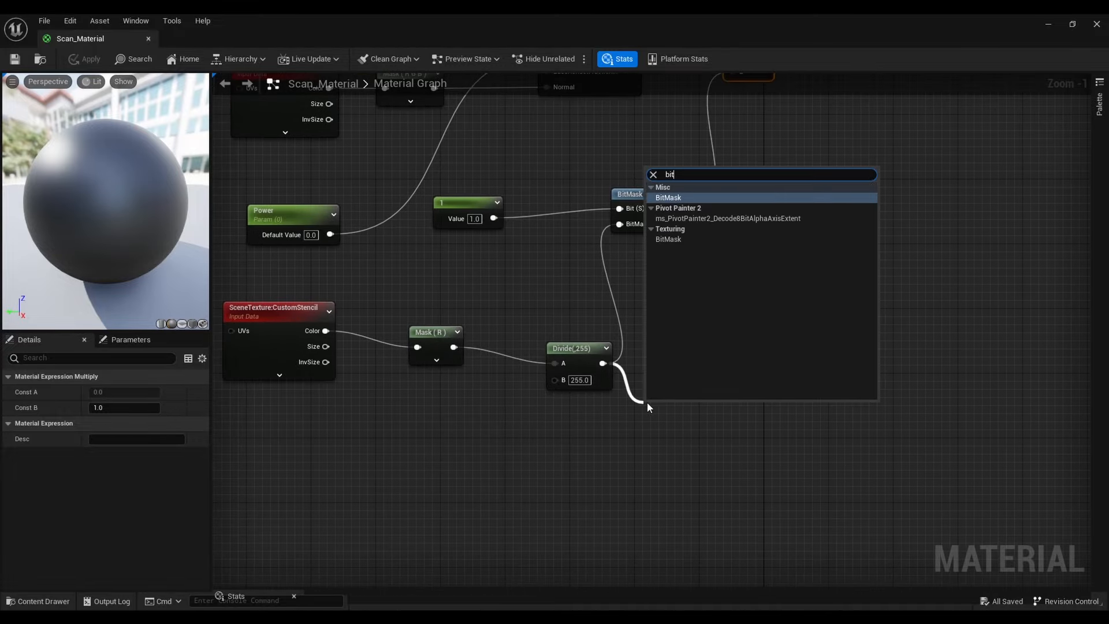
key("Return")
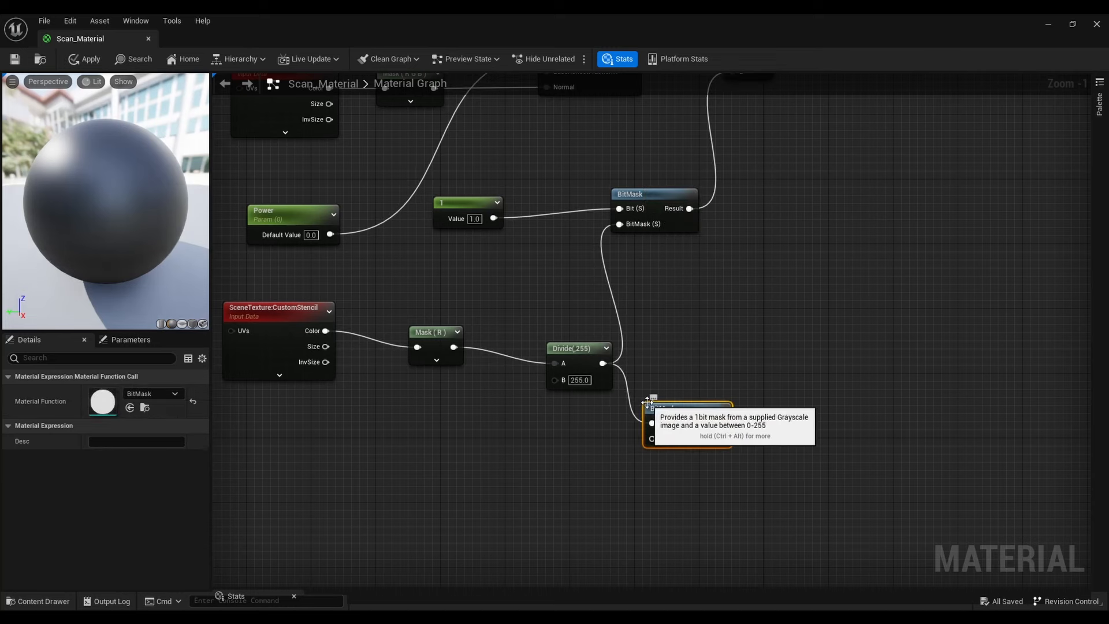
left_click_drag(569, 353, 536, 338)
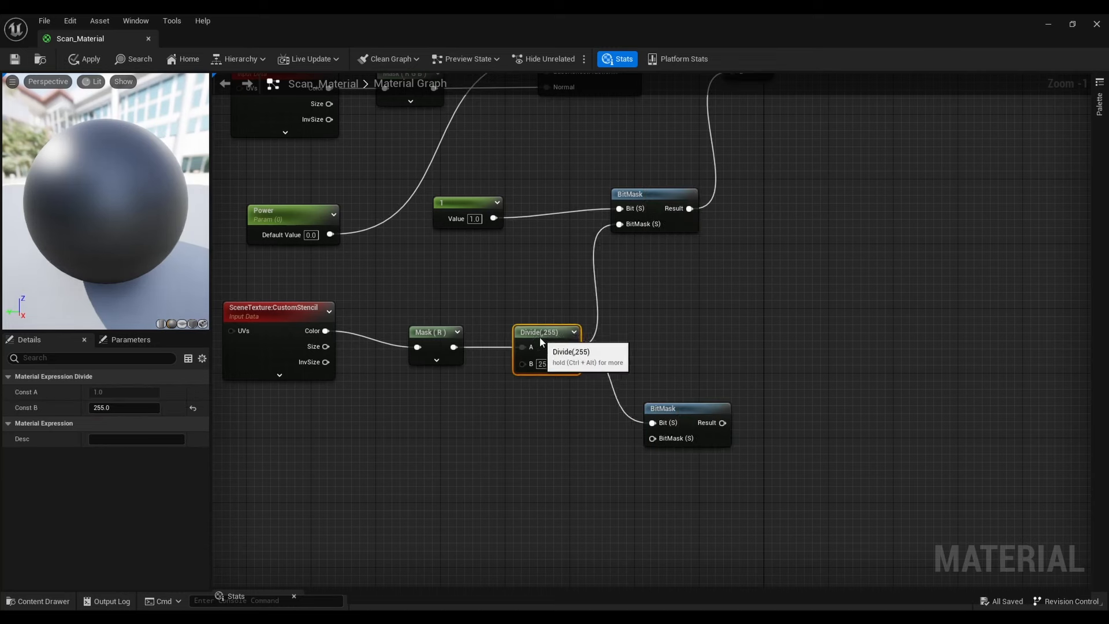
left_click_drag(682, 410, 648, 388)
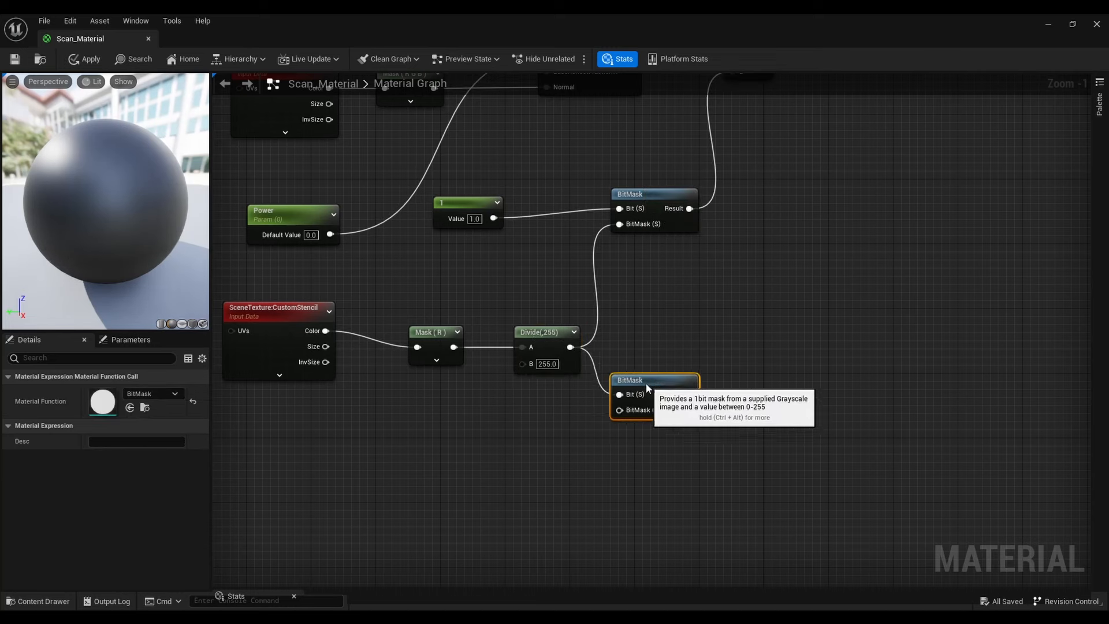
Break the second BitMask's link and reconnect the Divide output to its BitMask input
right_click(619, 405)
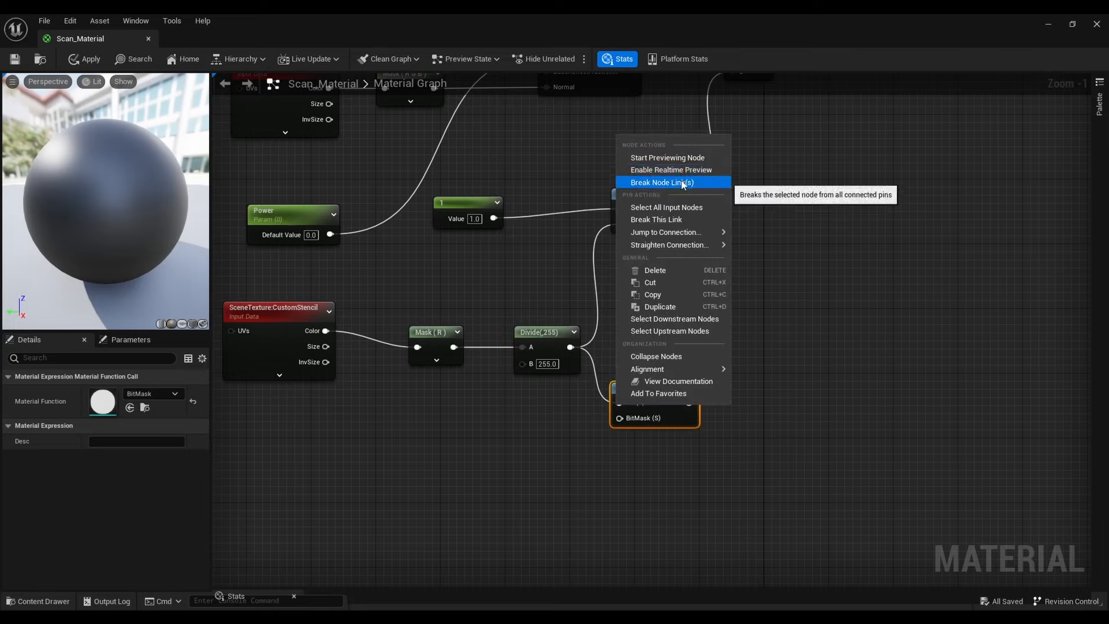
left_click(658, 182)
left_click_drag(571, 346, 622, 398)
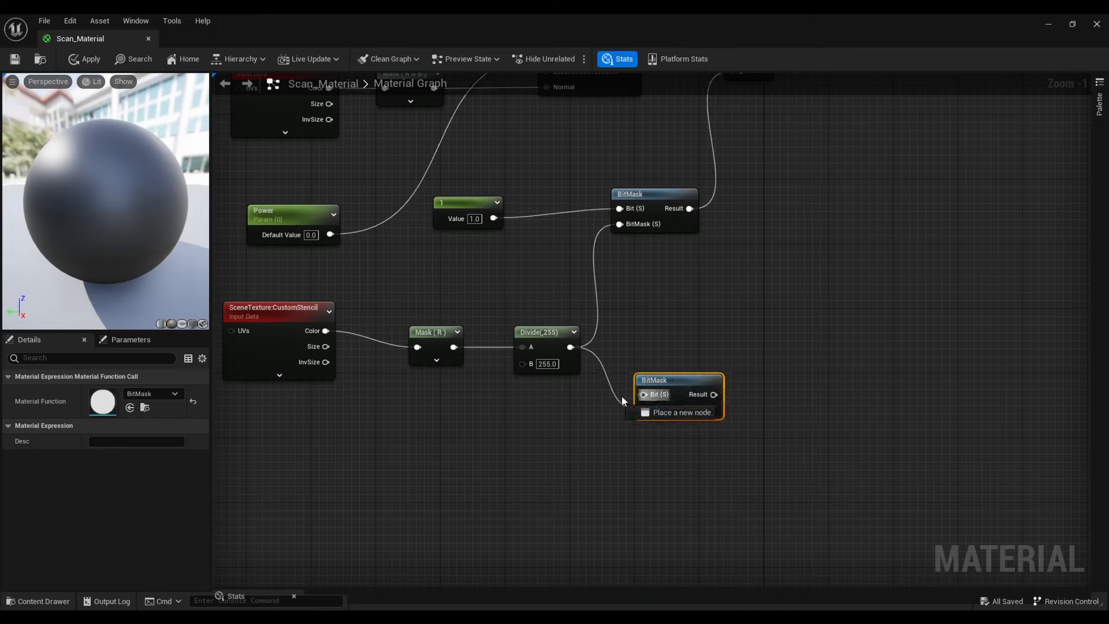
Add a Constant with value 2, connect it to the second BitMask's Bit input, and tidy the positions of both nodes
left_click_drag(505, 410, 502, 411)
left_click(490, 445)
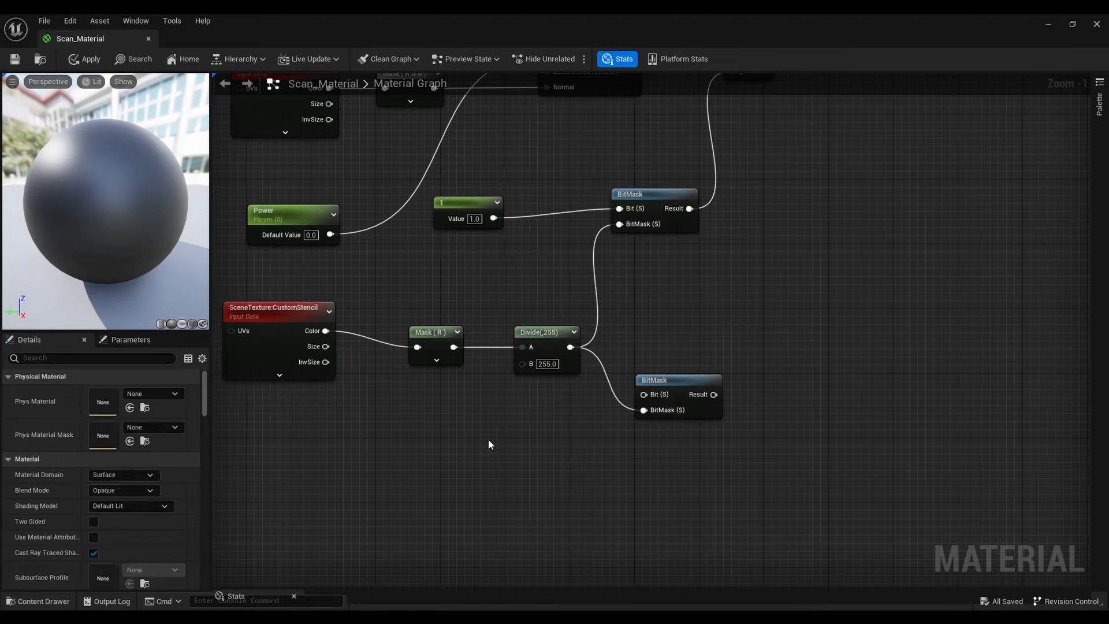
left_click(505, 407)
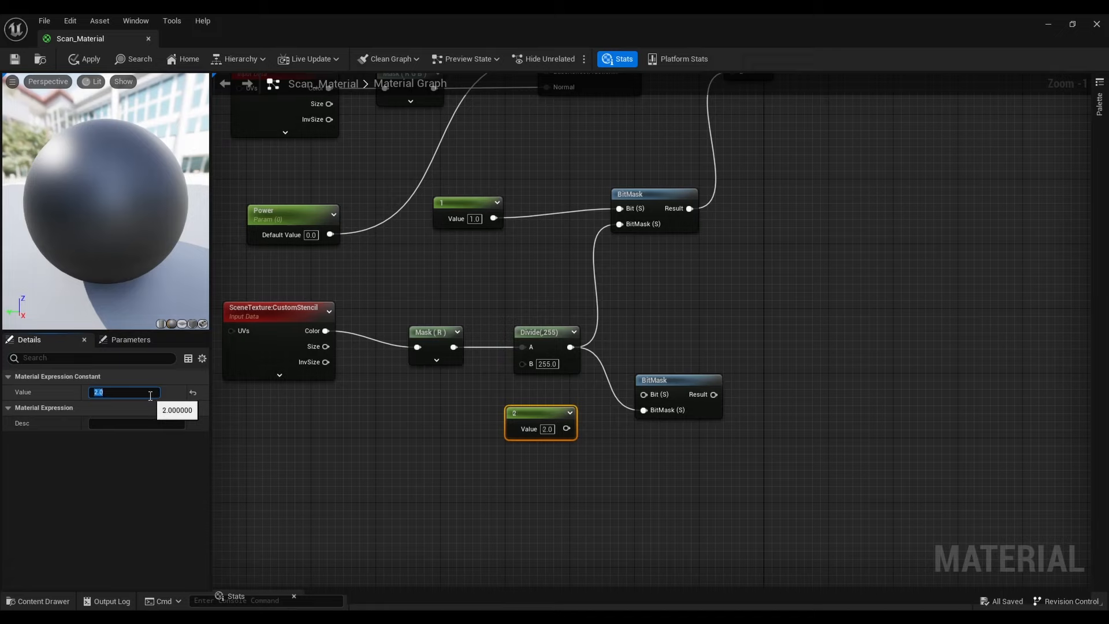
left_click_drag(566, 429, 644, 394)
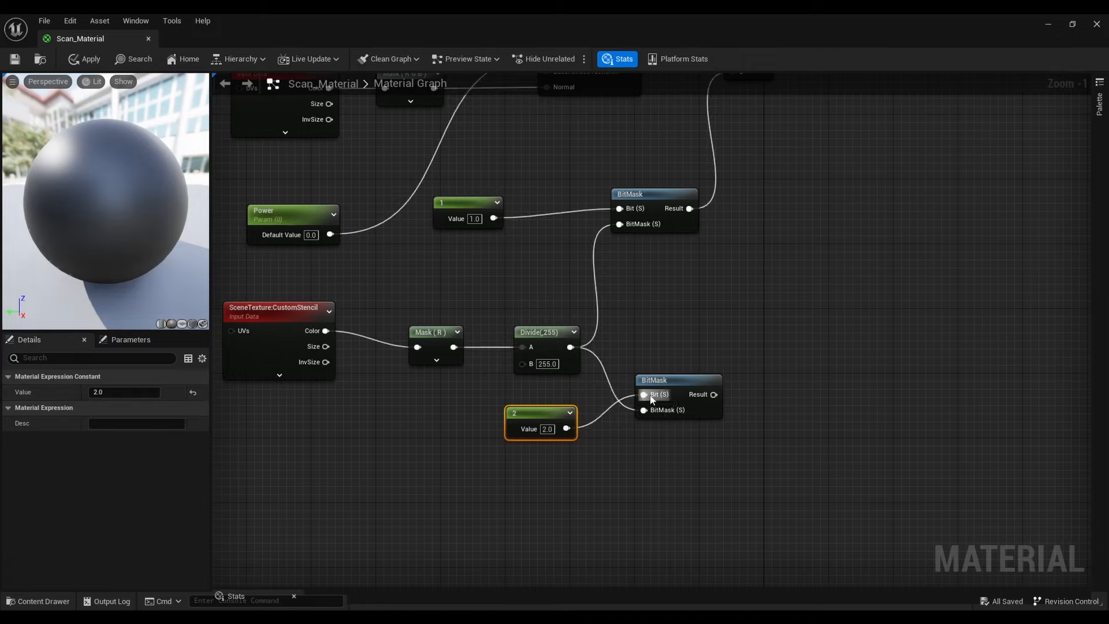
left_click_drag(546, 413, 462, 402)
right_click_drag(619, 407, 580, 447)
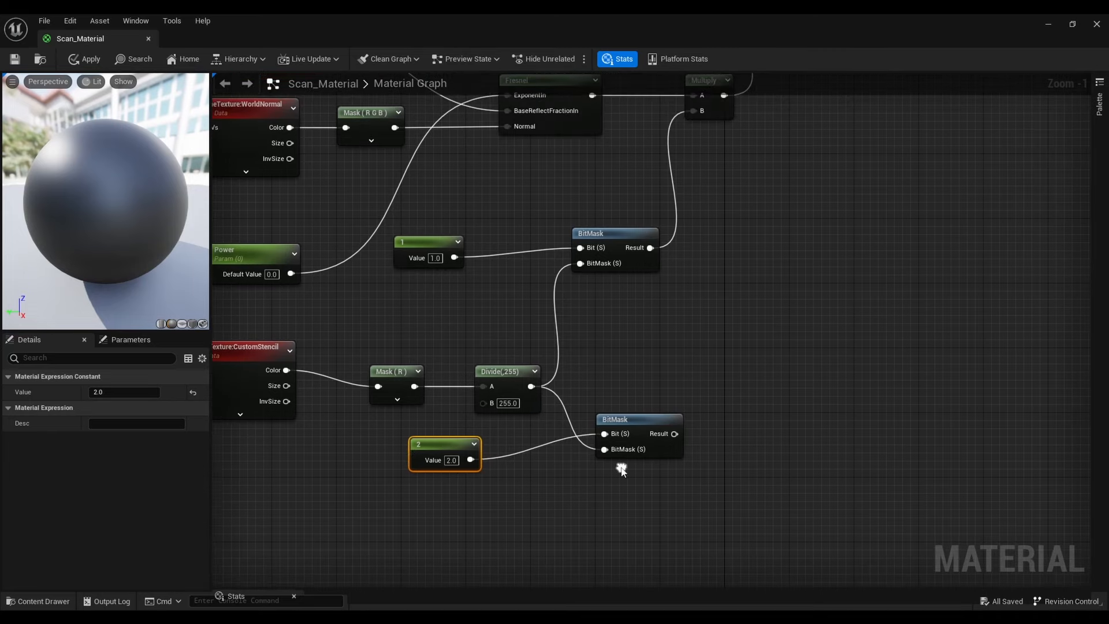
left_click(611, 424)
left_click_drag(611, 424, 619, 439)
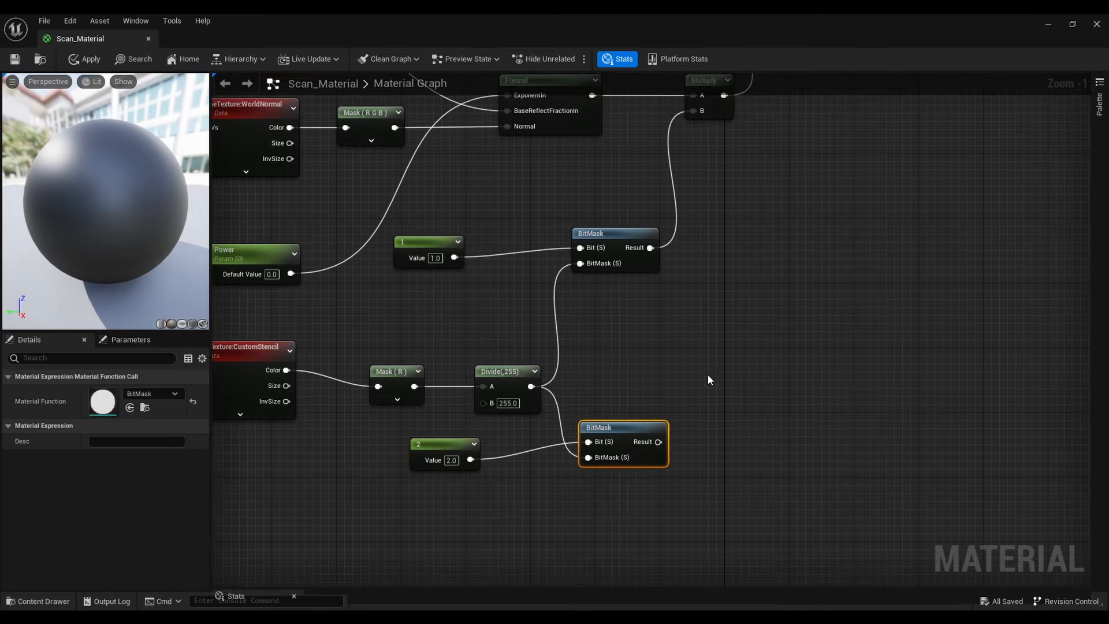
Add another Multiply node and place it beyond the existing Fresnel Multiply, level with it
right_click_drag(709, 375, 620, 413)
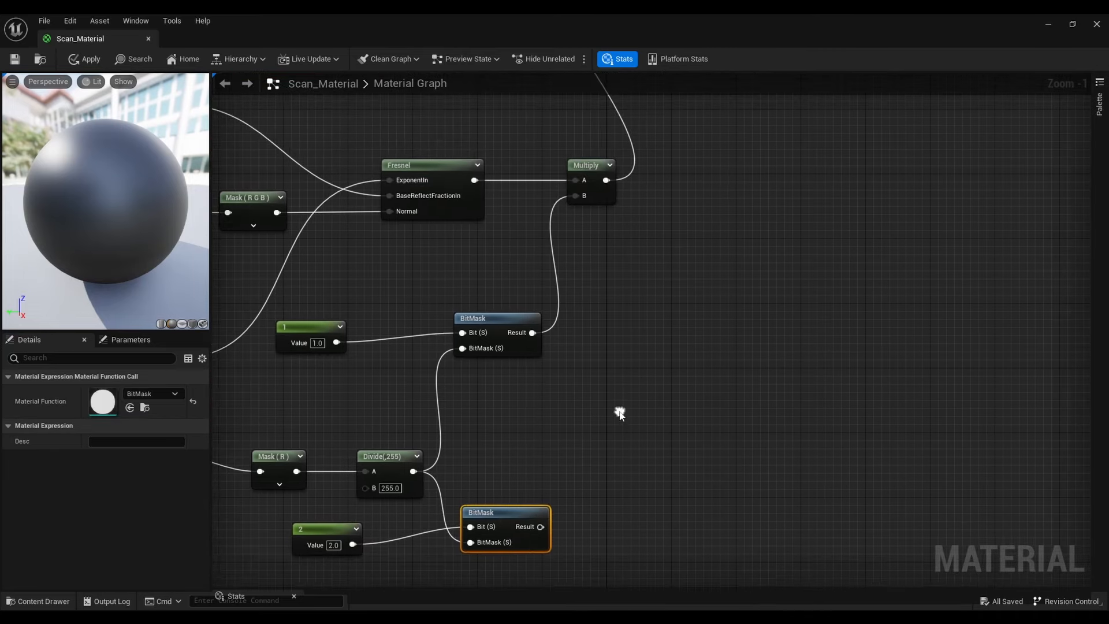
right_click(664, 286)
type("multi")
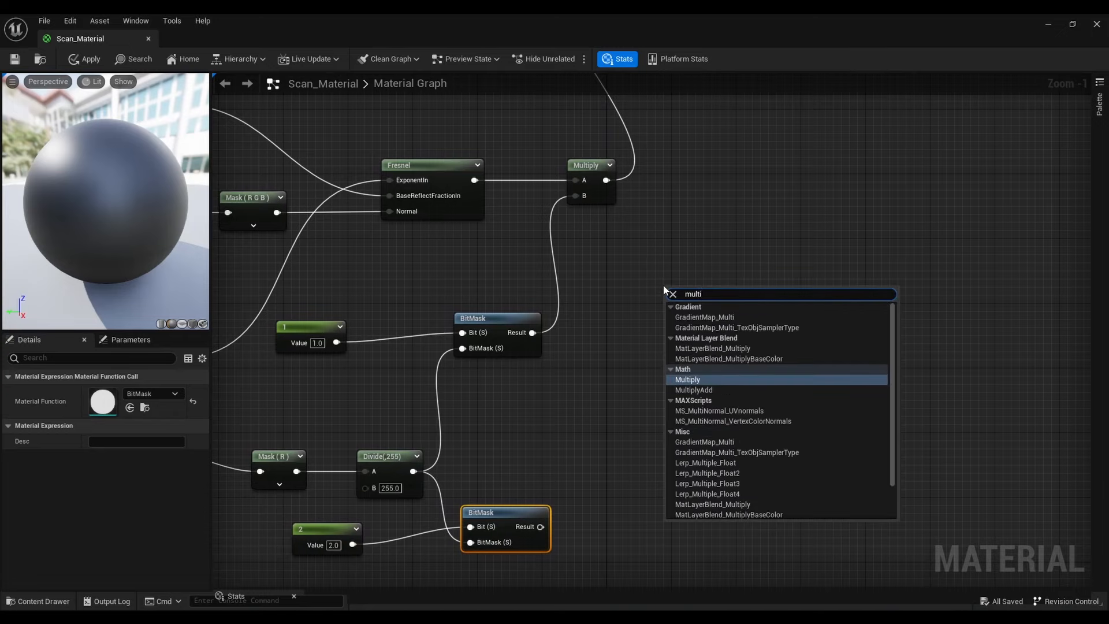
key("Return")
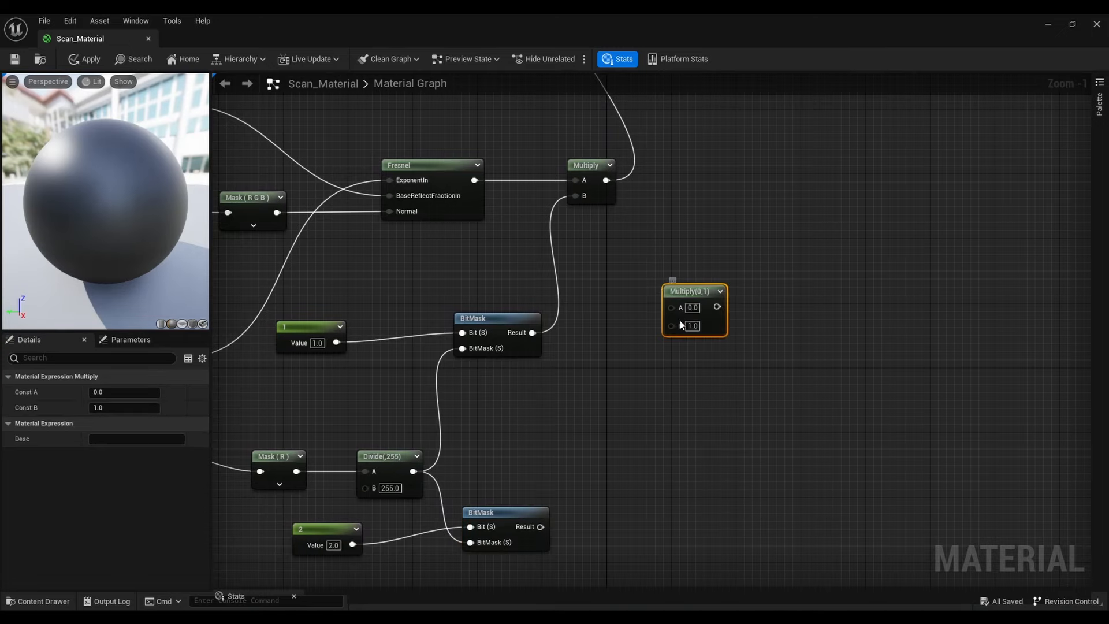
left_click_drag(700, 293, 790, 173)
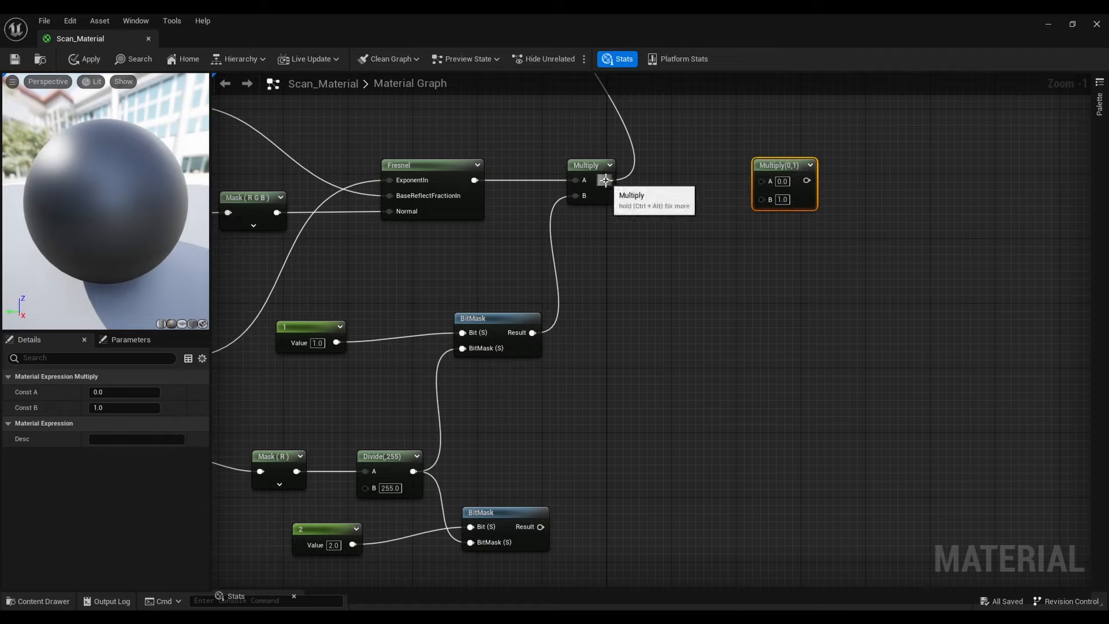
left_click_drag(605, 181, 660, 189)
left_click(682, 151)
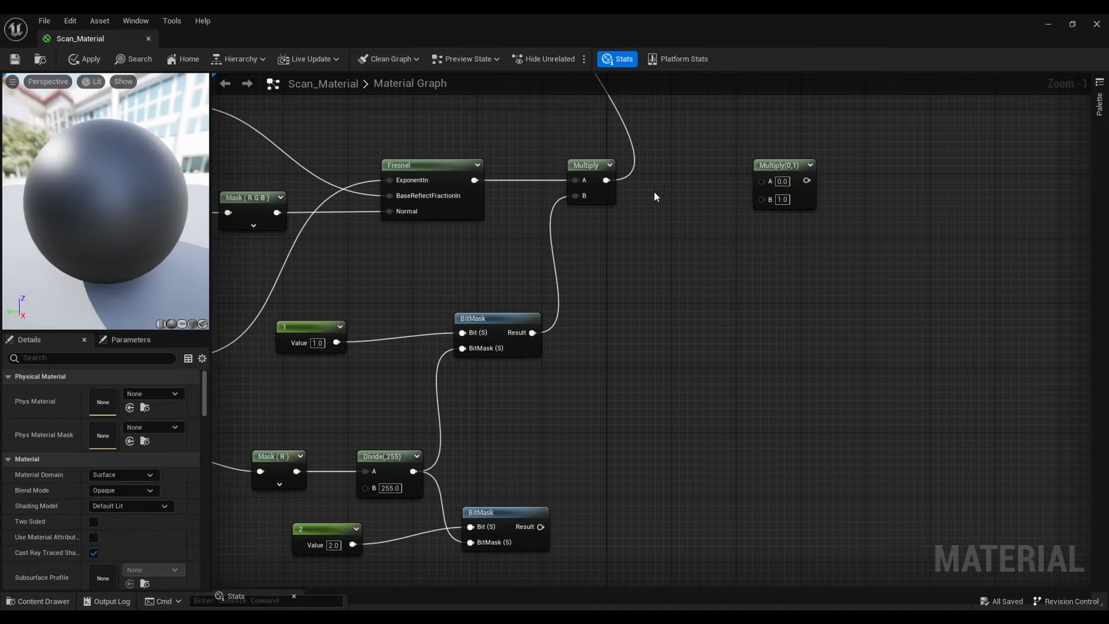
Move the first Multiply down, wire the Fresnel into the new Multiply's A and the second BitMask's Result into B, and save
left_click_drag(598, 167, 605, 238)
left_click_drag(474, 180, 757, 183)
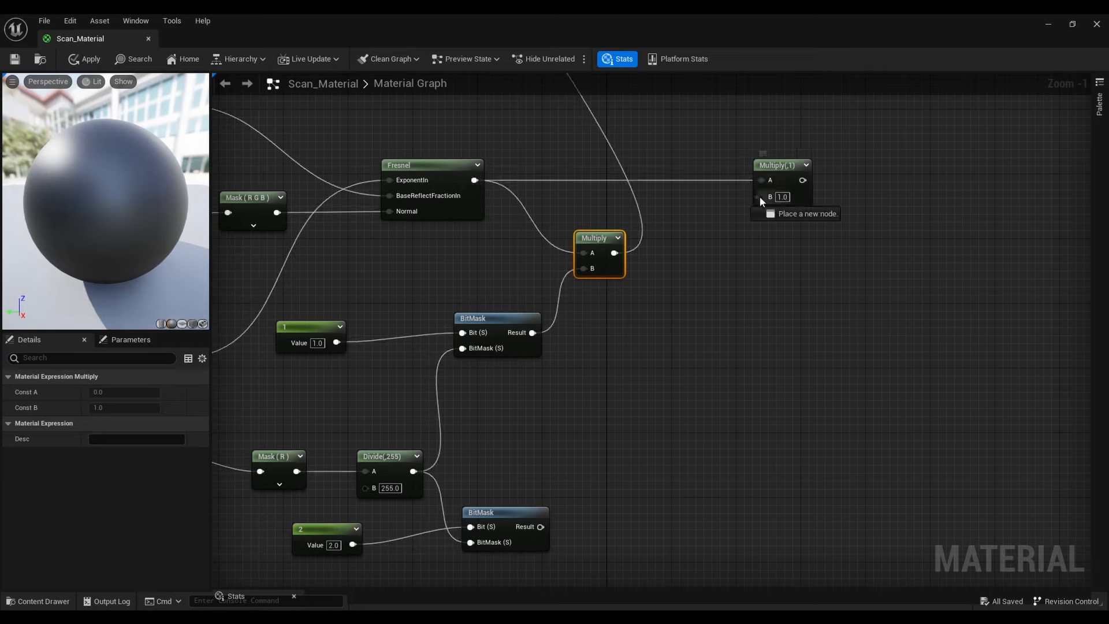
left_click_drag(699, 272, 540, 527)
right_click_drag(592, 456, 654, 476)
scroll(670, 436, "down", 1)
scroll(654, 476, "down", 1)
right_click_drag(695, 397, 756, 371)
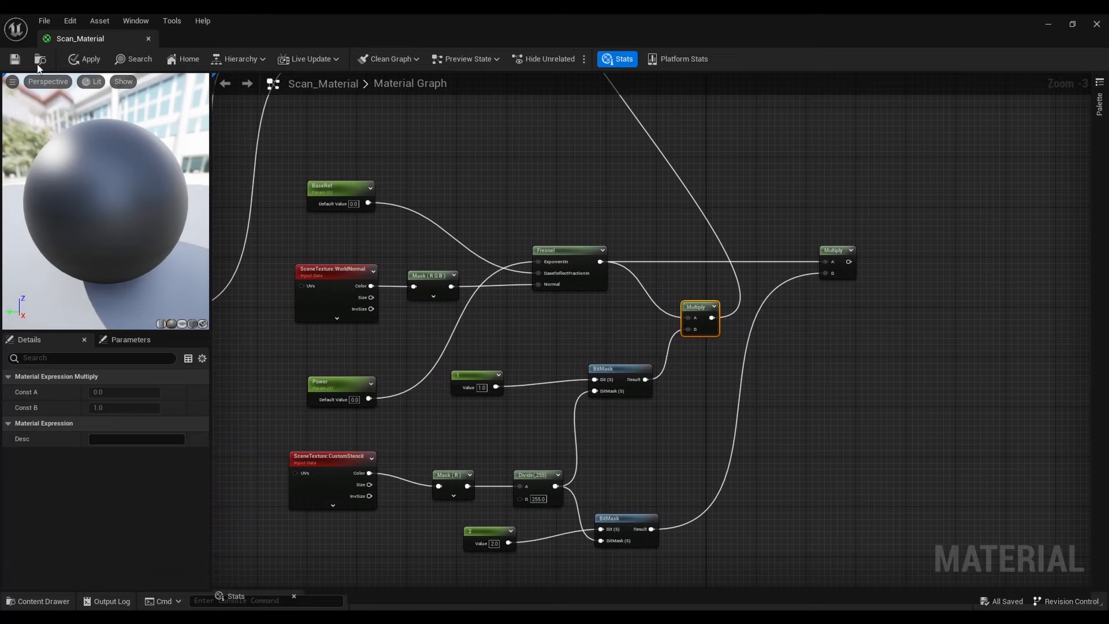
left_click(14, 59)
Move the Lerp fed by High light 2 farther along the chain and connect the new Multiply's output to its Alpha
right_click_drag(720, 171, 592, 449)
scroll(588, 205, "up", 2)
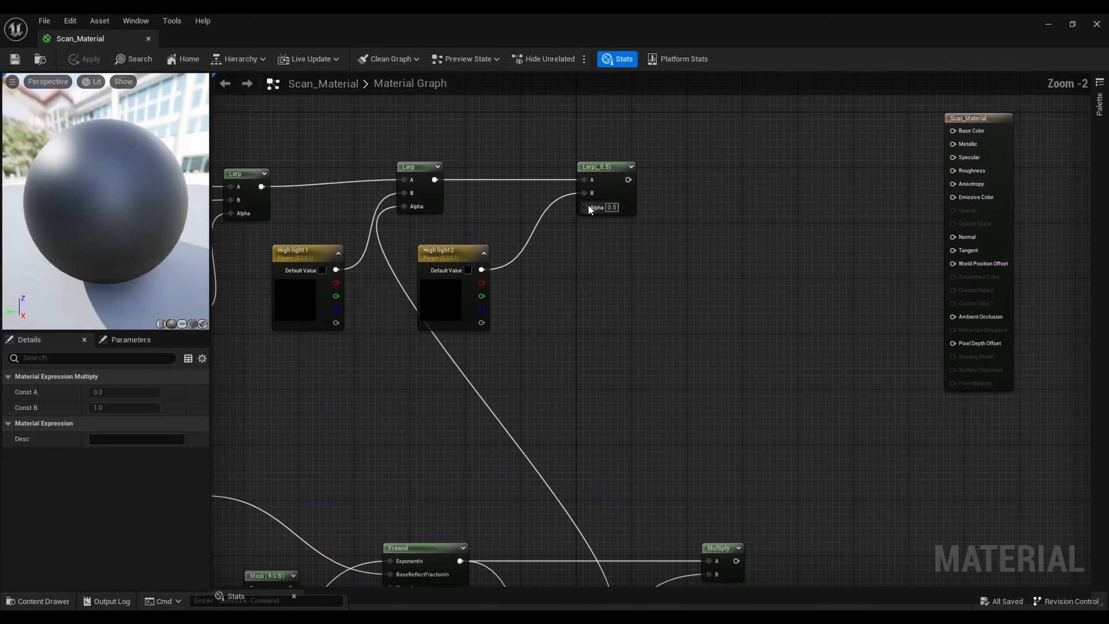
right_click_drag(712, 275, 652, 221)
scroll(649, 226, "down", 1)
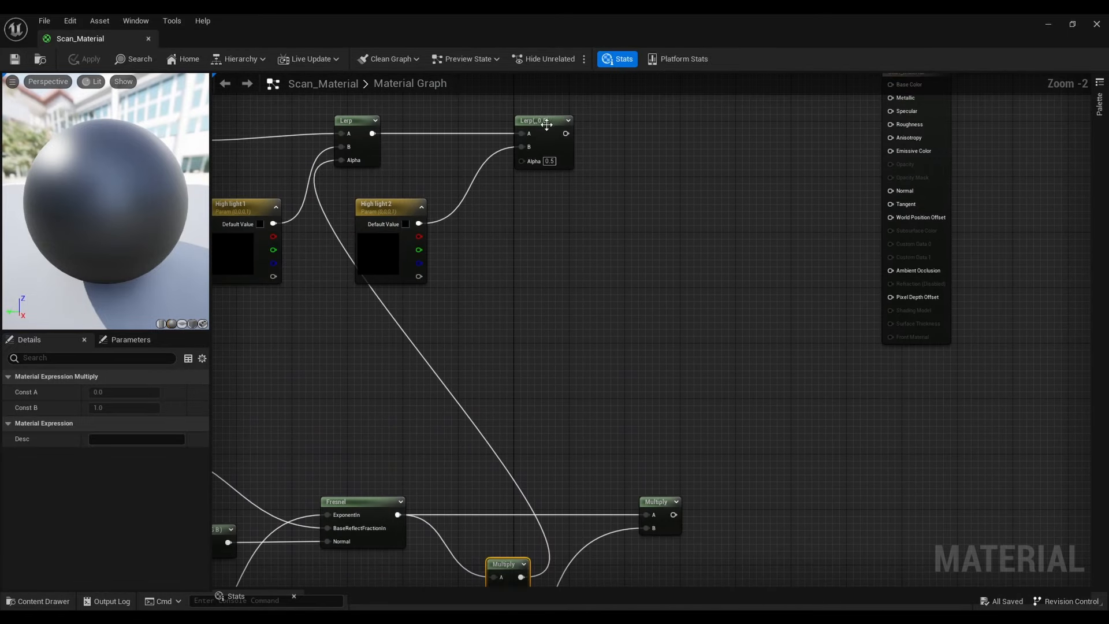
left_click_drag(549, 132, 625, 138)
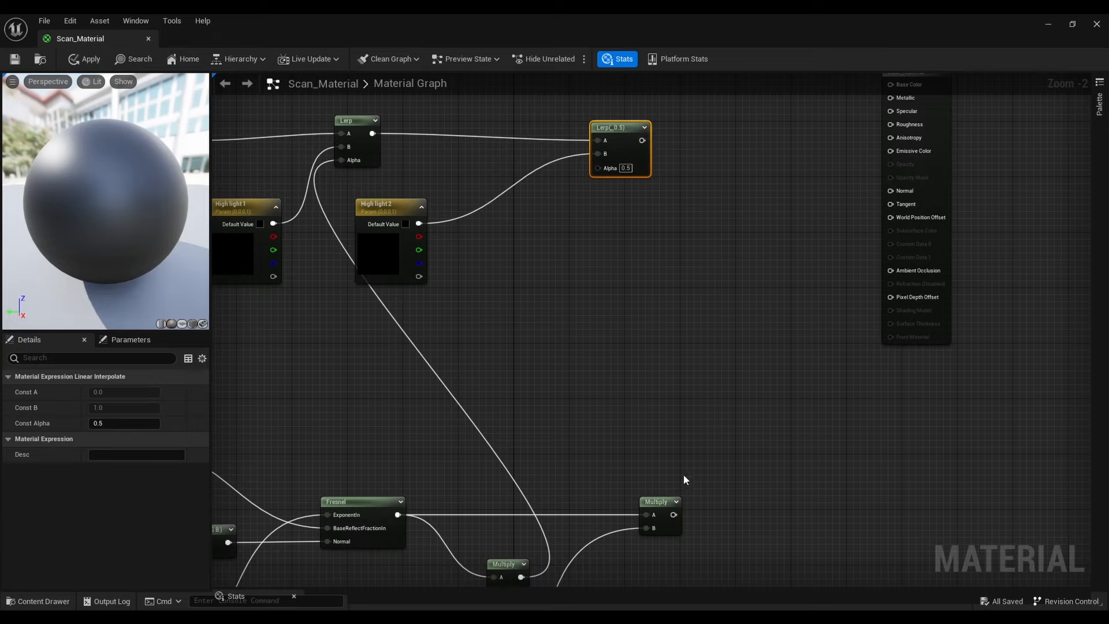
left_click_drag(674, 515, 599, 170)
right_click_drag(701, 221, 646, 304)
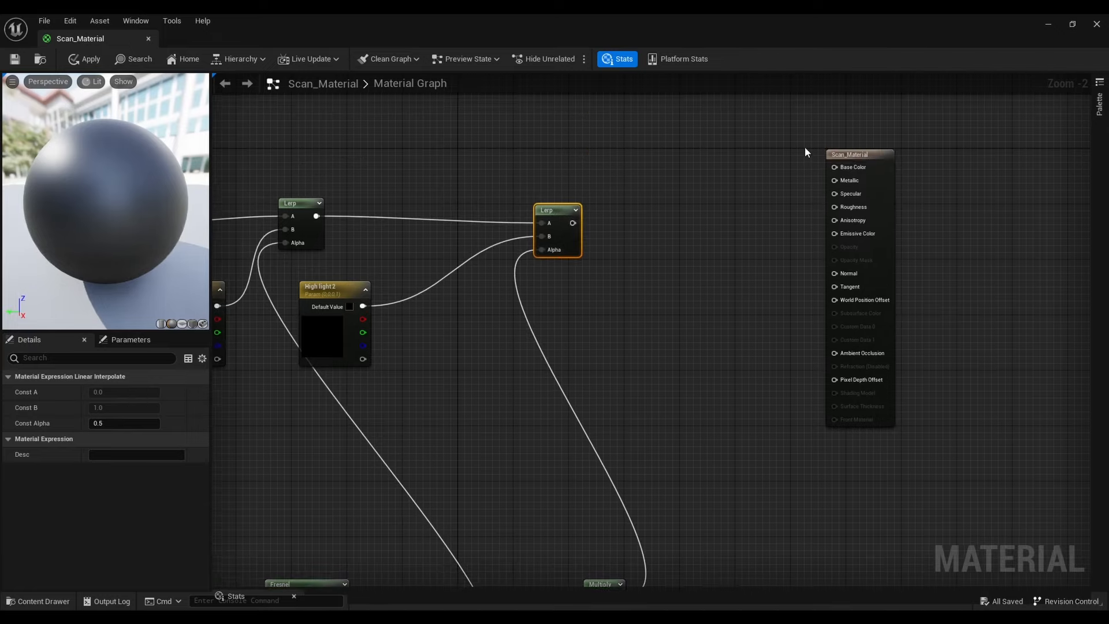
Move the Scan_Material output node farther away and shift the last Lerp toward it
left_click_drag(847, 150, 965, 155)
right_click_drag(718, 207, 757, 200)
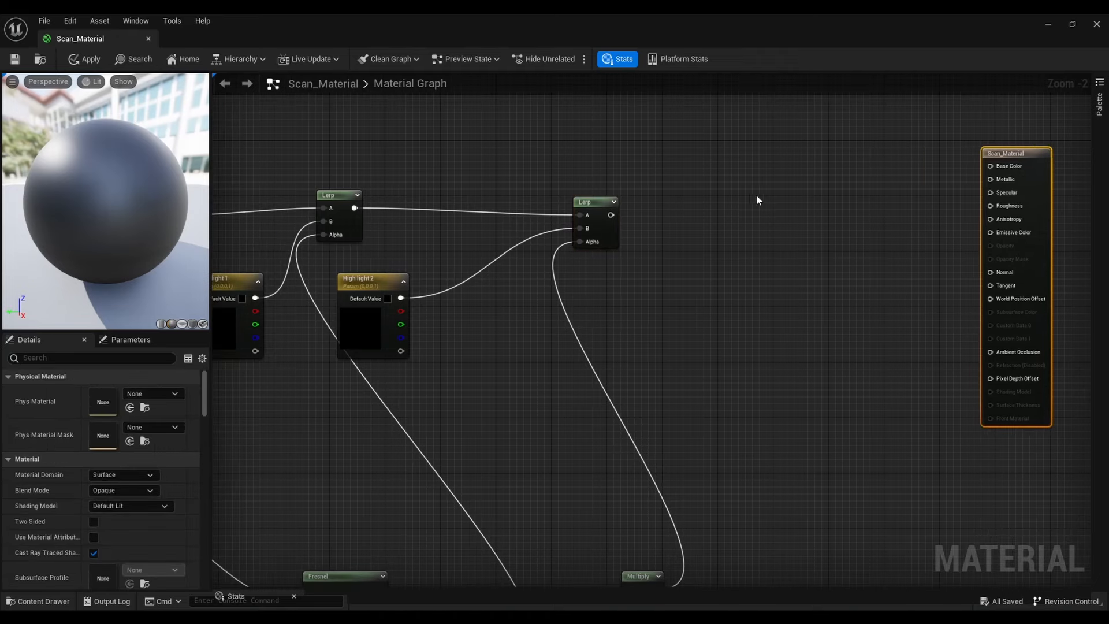
left_click_drag(589, 208, 682, 205)
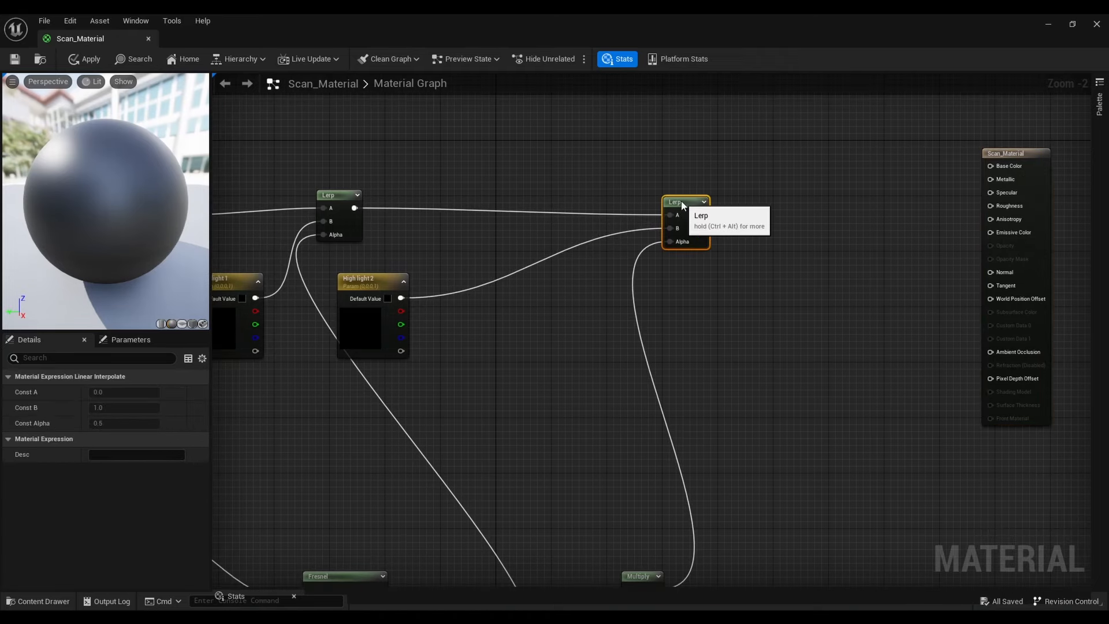
right_click_drag(710, 242, 654, 241)
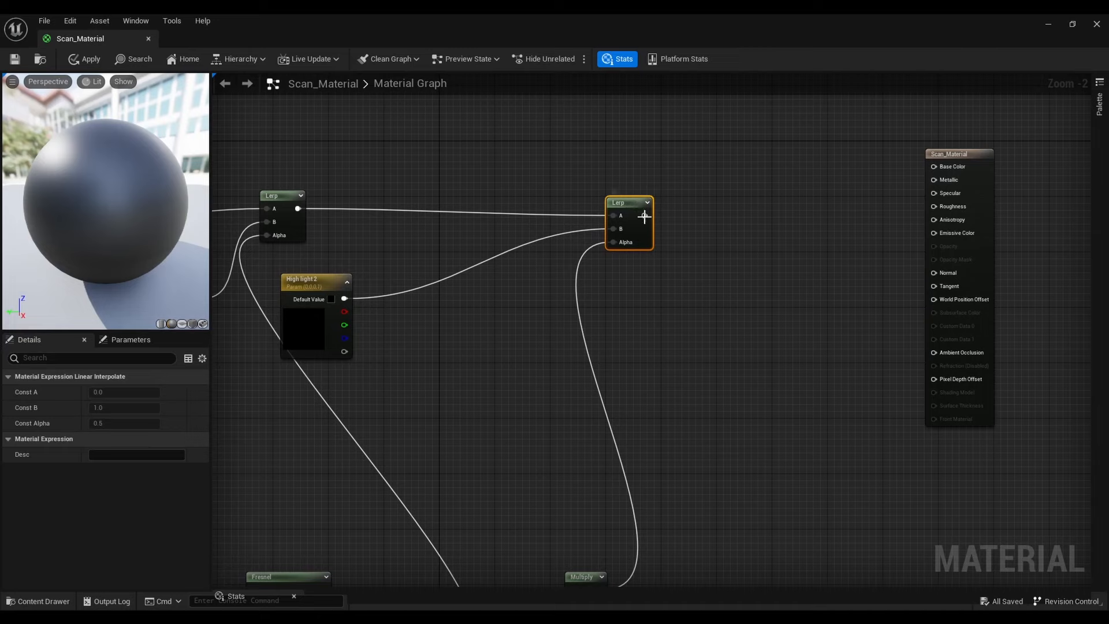
Duplicate the last Lerp, place the copy after it, and connect the original Lerp's output to the copy's B input
right_click(629, 207)
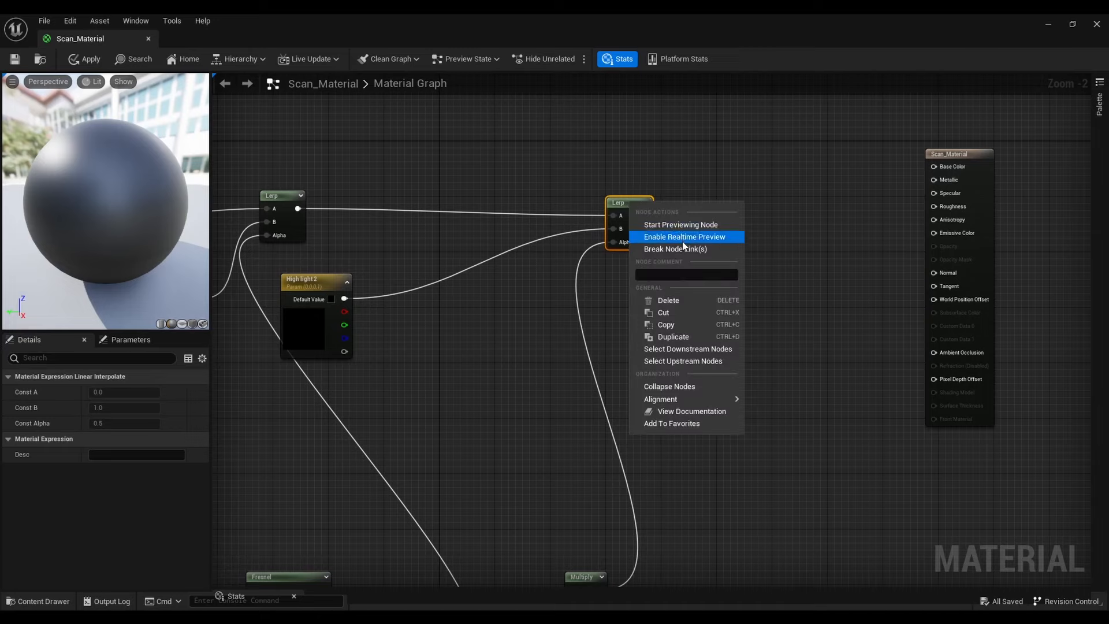
left_click(676, 337)
left_click_drag(692, 207, 756, 214)
scroll(707, 199, "up", 2)
left_click(714, 318)
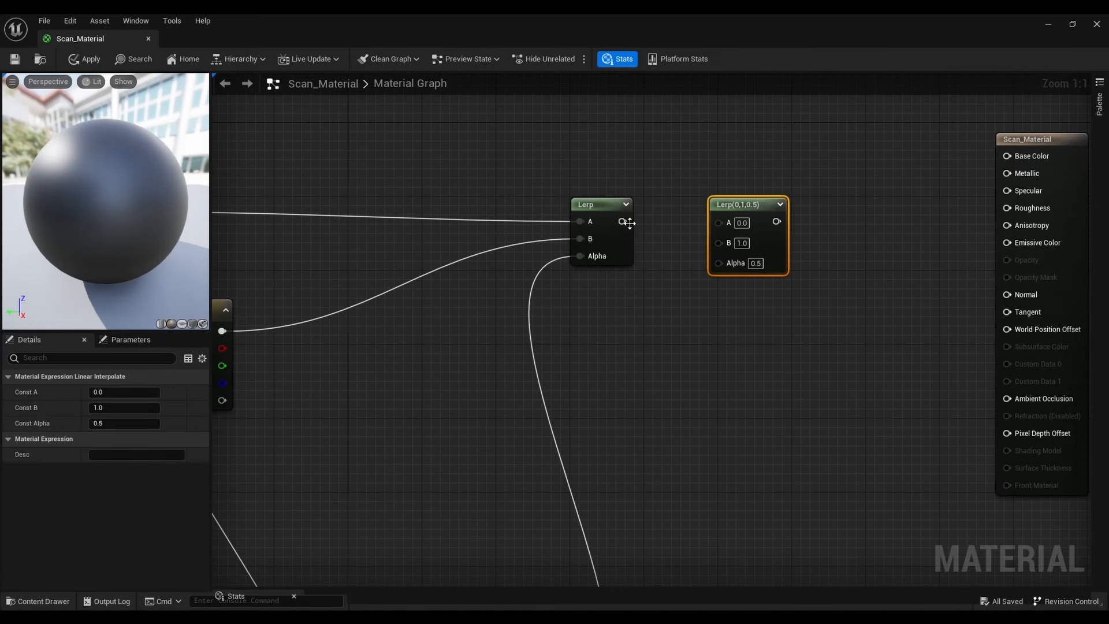
left_click_drag(623, 222, 720, 242)
scroll(792, 268, "down", 1)
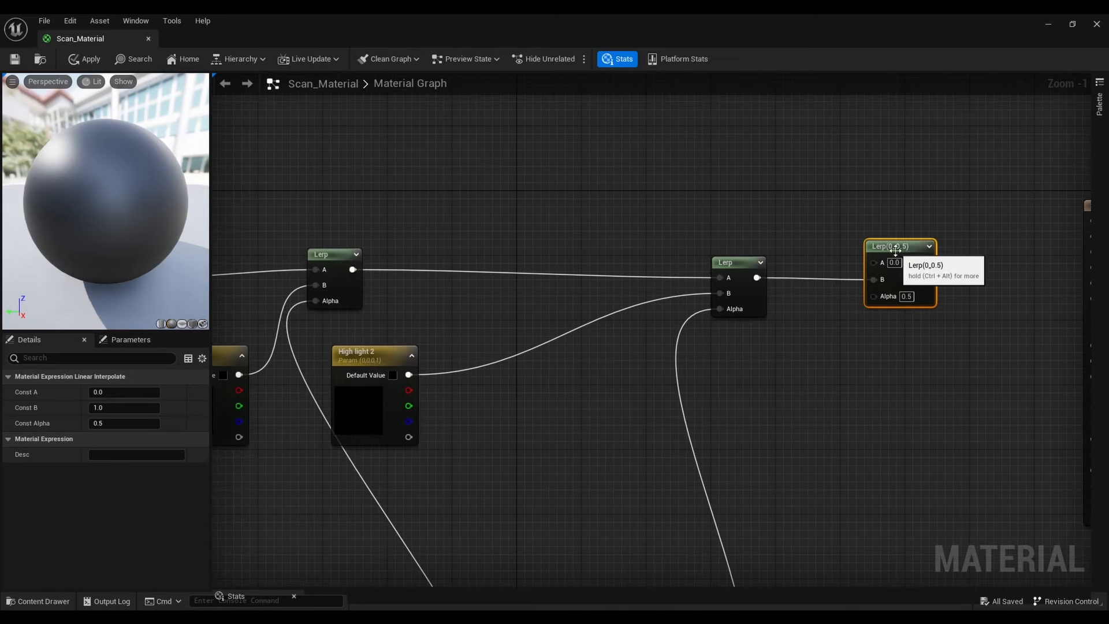
Connect the final Lerp's output to the material's Emissive Color and adjust the Scan_Material output node's position
scroll(803, 318, "down", 1)
right_click_drag(794, 331, 826, 336)
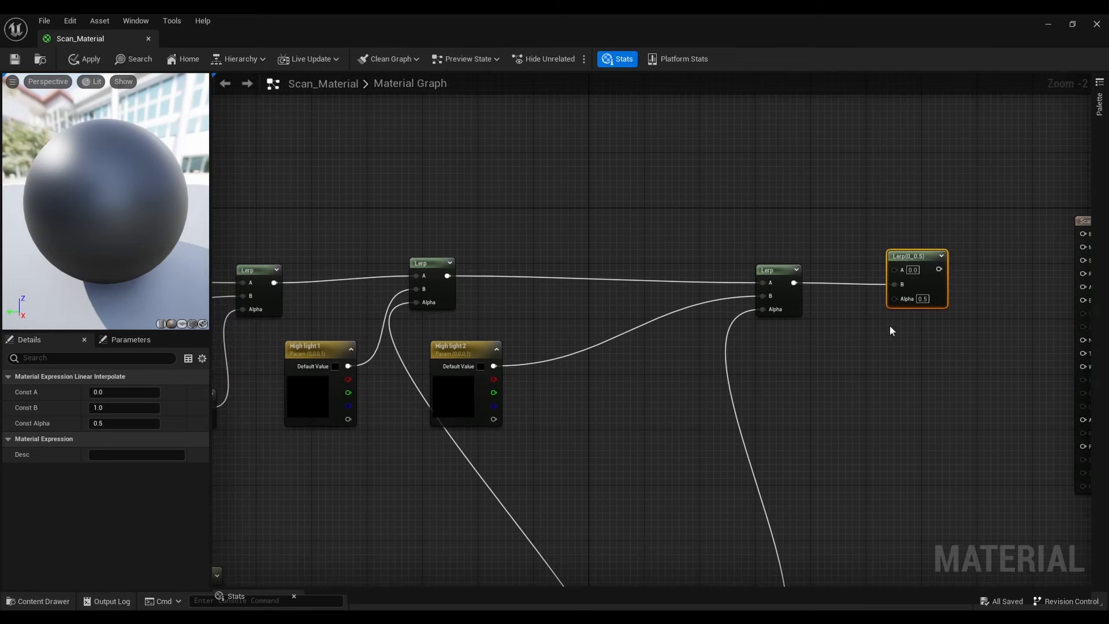
right_click_drag(936, 278, 883, 290)
left_click_drag(858, 236, 1002, 268)
left_click_drag(1006, 188, 990, 167)
right_click_drag(917, 290, 980, 211)
scroll(893, 263, "down", 4)
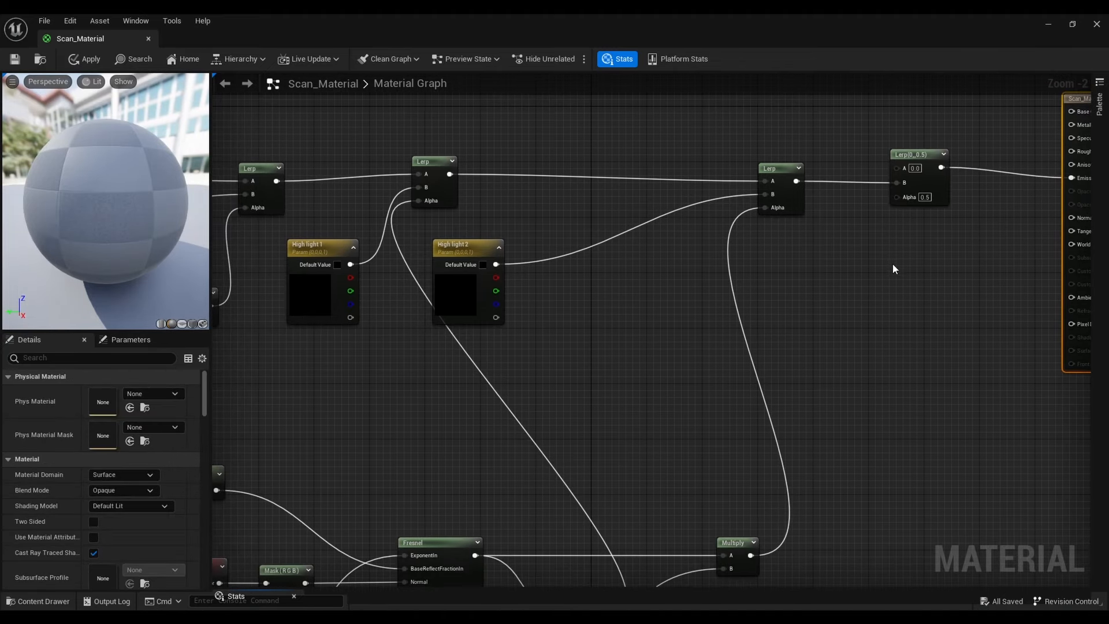
right_click_drag(676, 377, 789, 287)
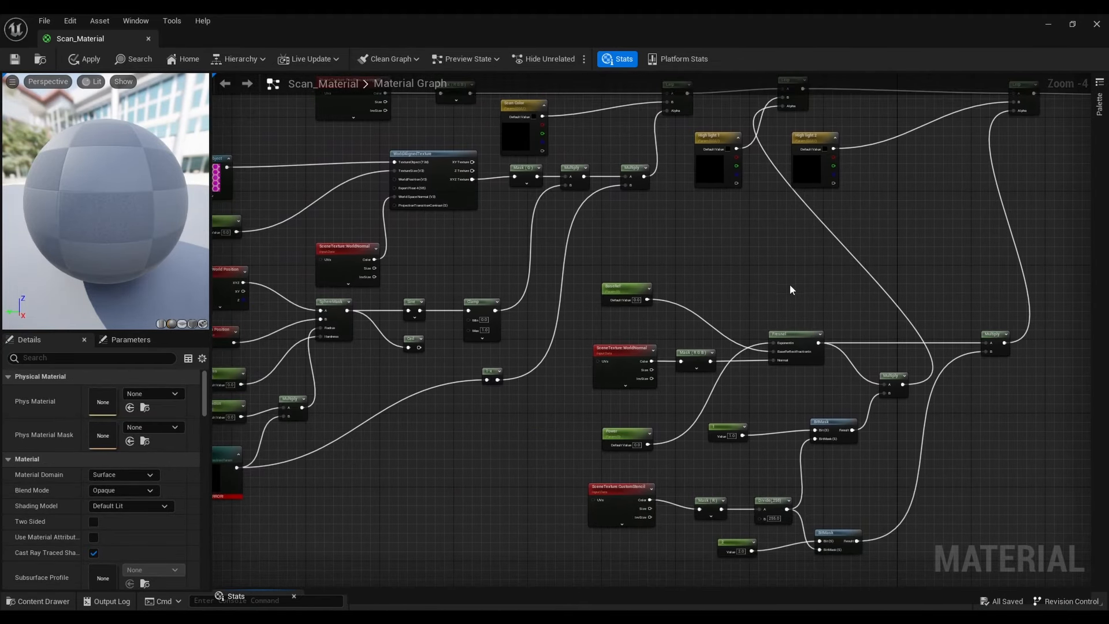
Connect the Ceil node's output to the Alpha input of the final Lerp
scroll(789, 287, "down", 1)
right_click_drag(688, 339, 608, 357)
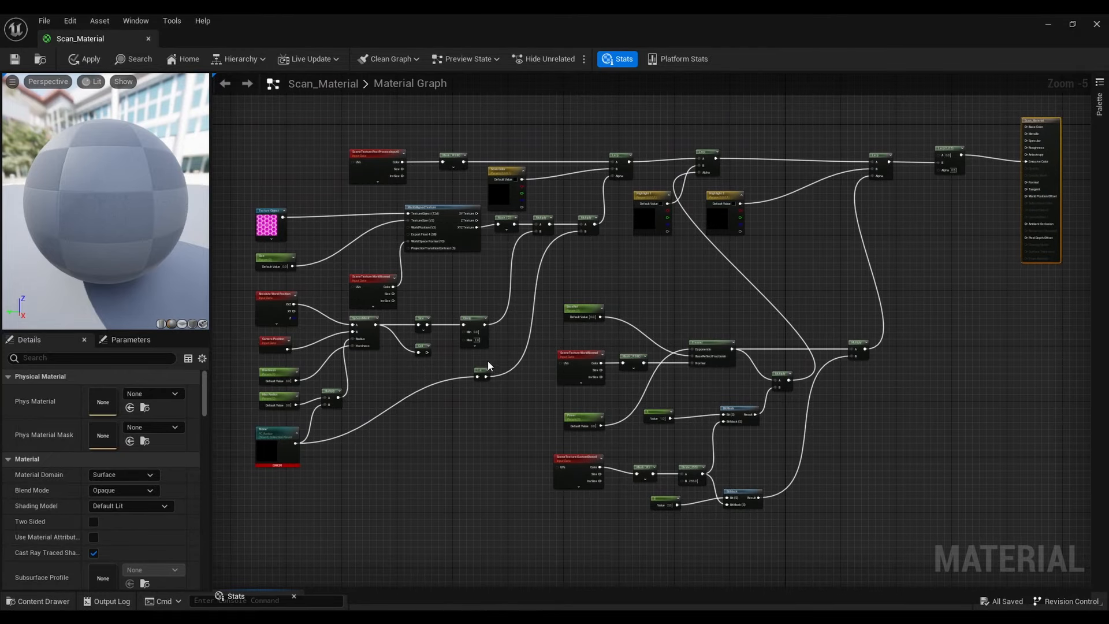
scroll(501, 393, "up", 2)
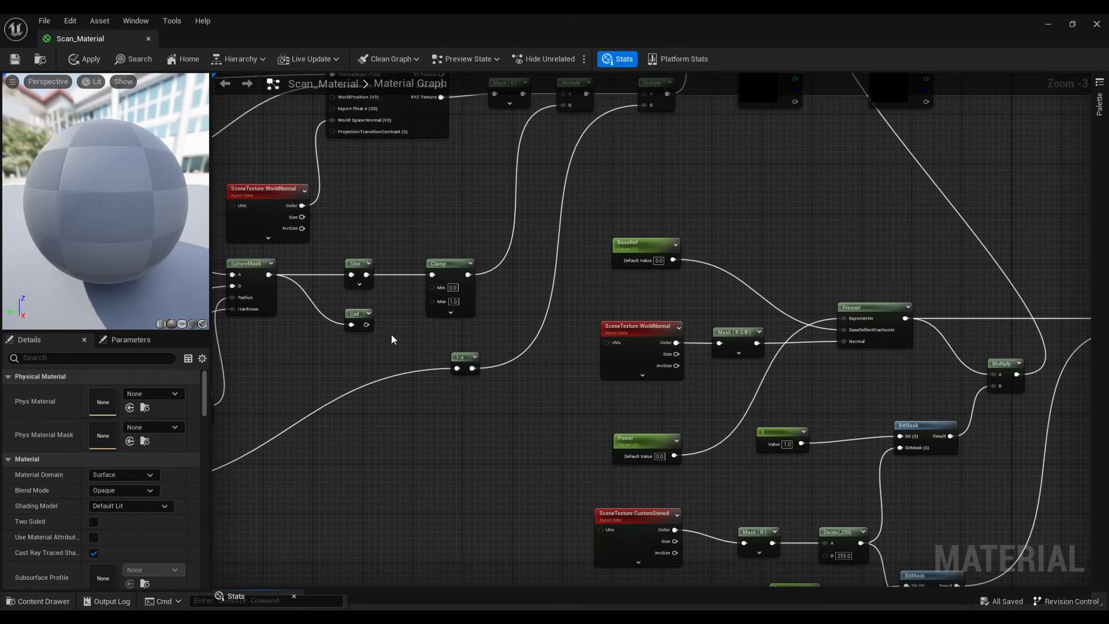
left_click_drag(367, 325, 900, 189)
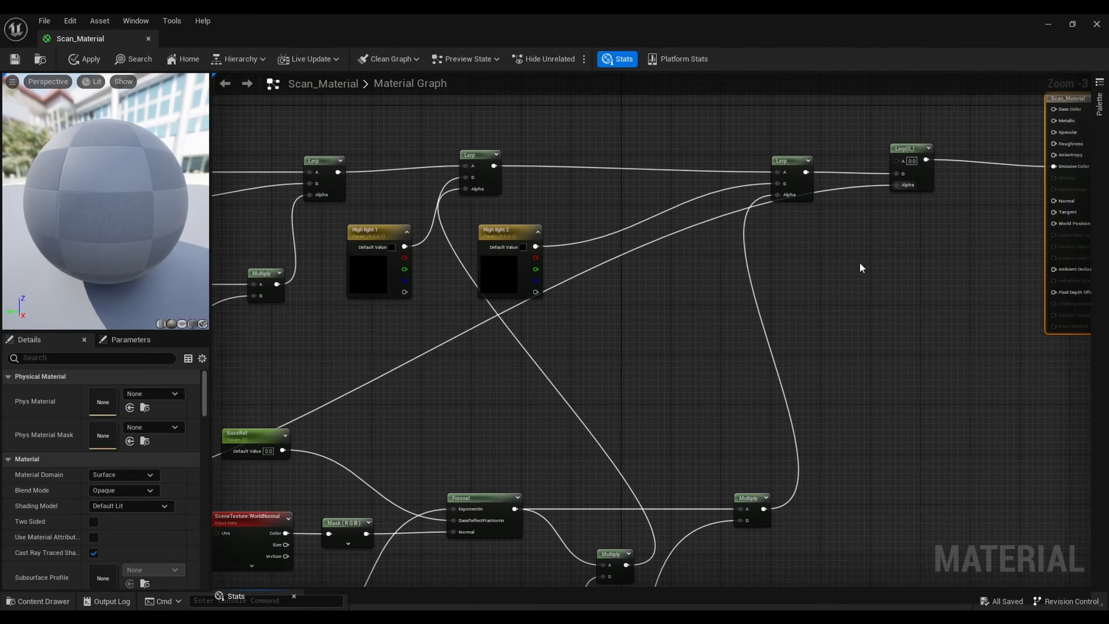
right_click_drag(854, 264, 980, 229)
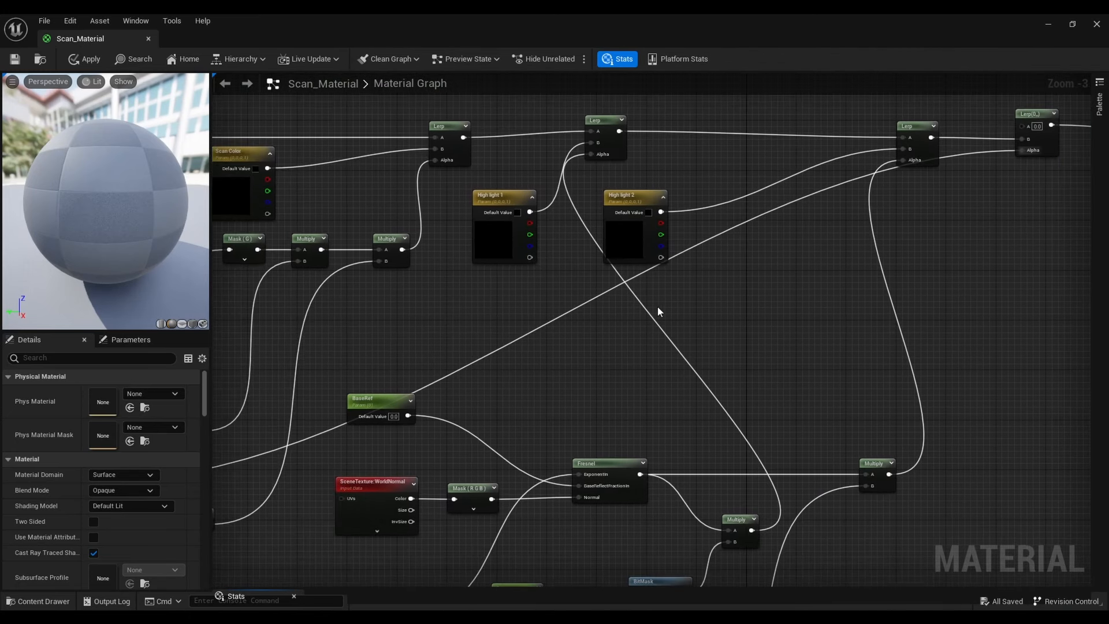
Add two reroute points to the wire between Ceil and the final Lerp, positioning them to route it around the other nodes
double_click(583, 305)
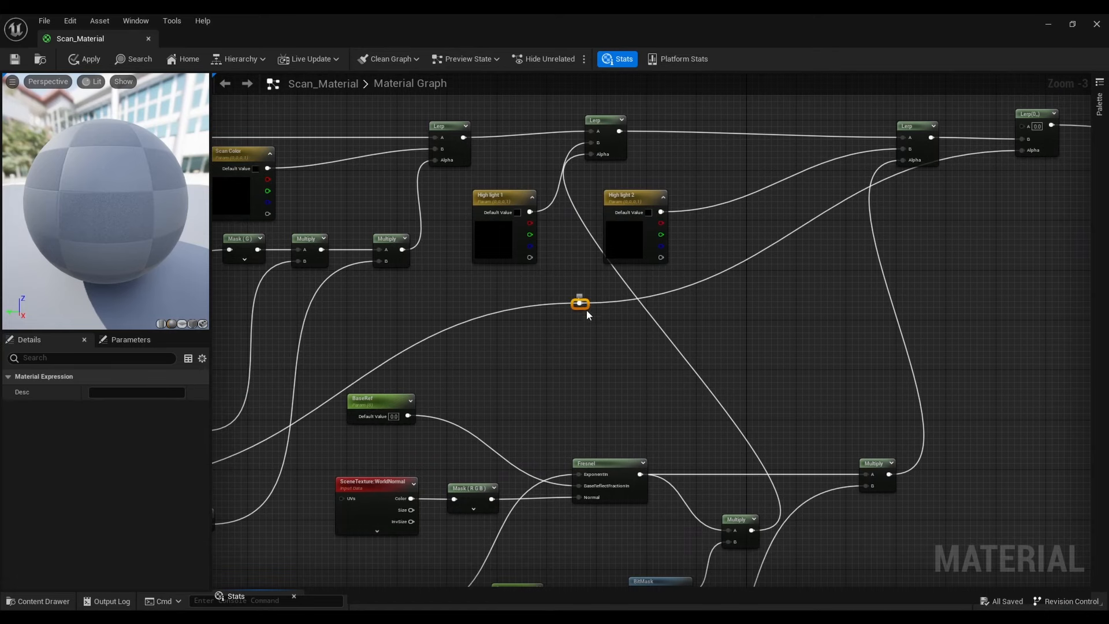
left_click_drag(587, 310, 404, 371)
scroll(602, 427, "down", 1)
right_click_drag(602, 427, 733, 376)
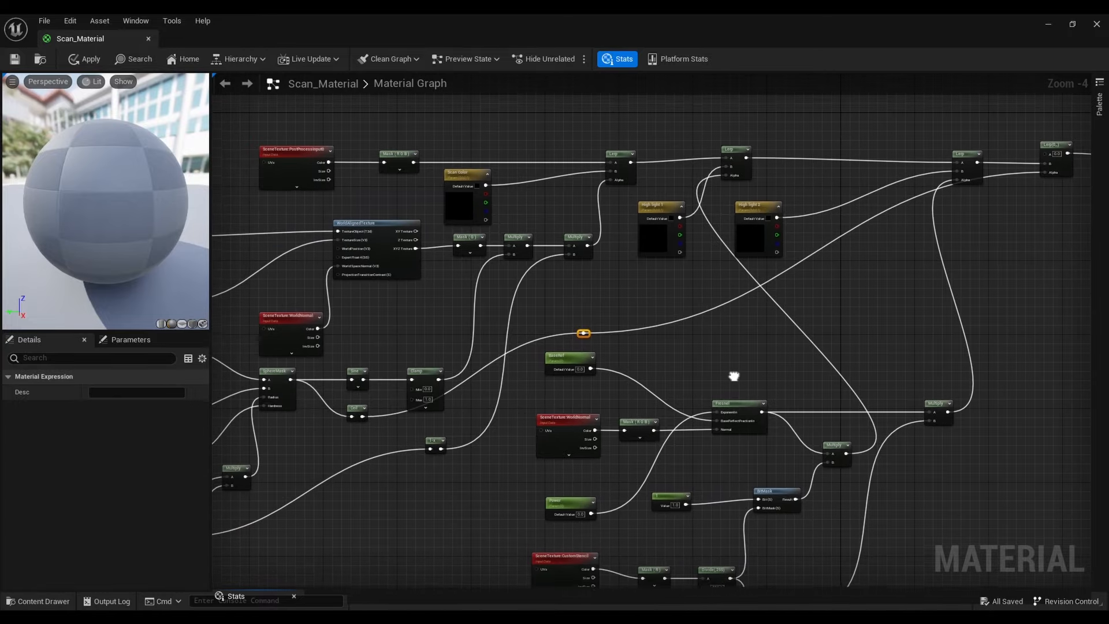
double_click(395, 412)
left_click_drag(399, 413, 414, 437)
Add a third reroute point just before the final Lerp's Alpha, place it below the preceding Lerp's output, and shift the final Lerp closer
scroll(626, 388, "up", 1)
right_click_drag(754, 335, 580, 416)
right_click_drag(854, 337, 706, 351)
left_click_drag(836, 195, 887, 202)
right_click_drag(797, 272, 898, 320)
scroll(887, 292, "down", 1)
left_click_drag(1012, 245, 1024, 232)
left_click(952, 260)
double_click(943, 265)
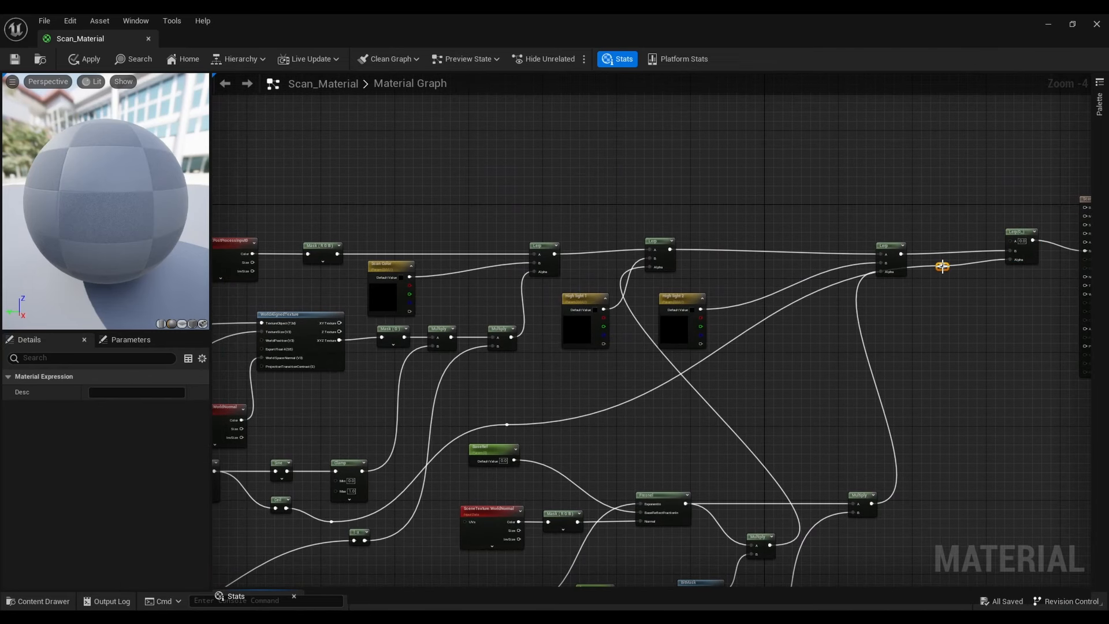
left_click_drag(949, 266, 972, 307)
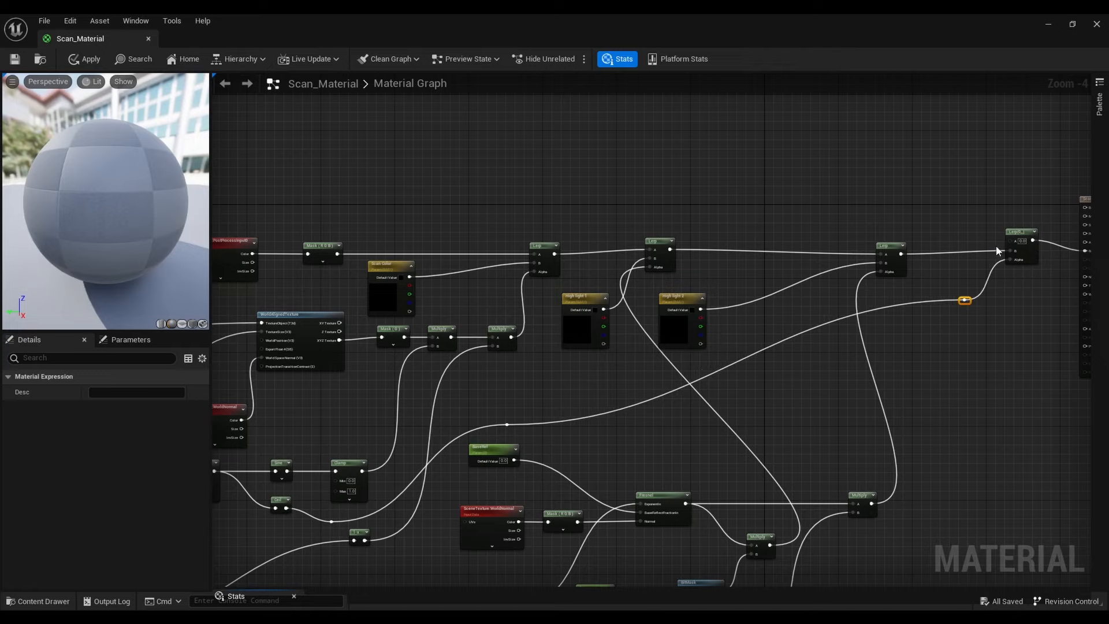
left_click_drag(1020, 235, 996, 242)
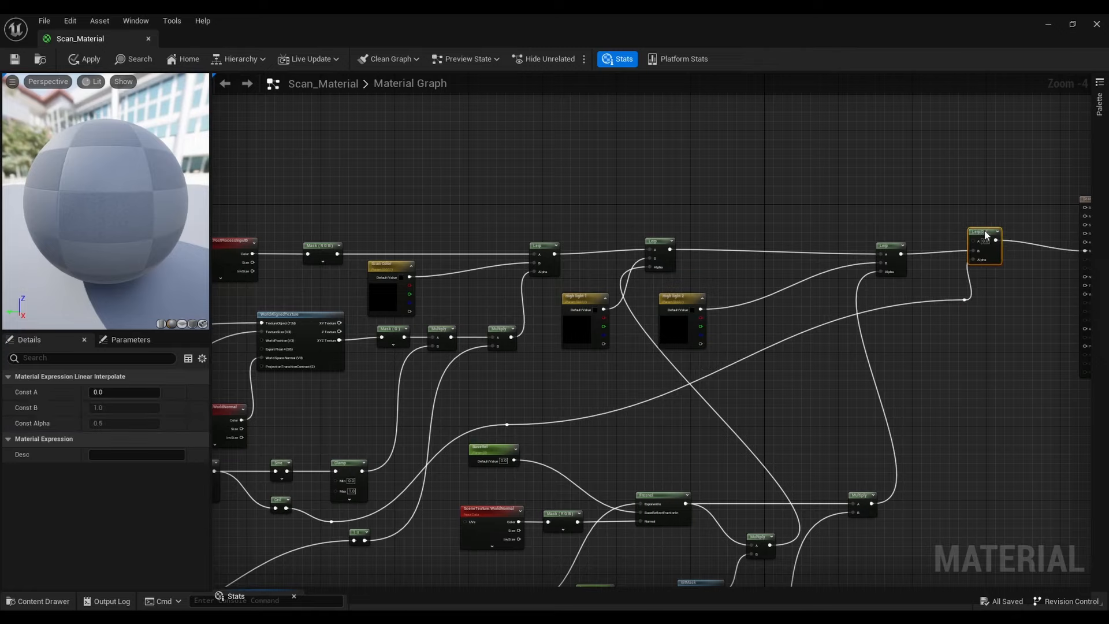
Save Scan_Material, choosing to continue despite the compilation errors
right_click_drag(804, 257, 804, 202)
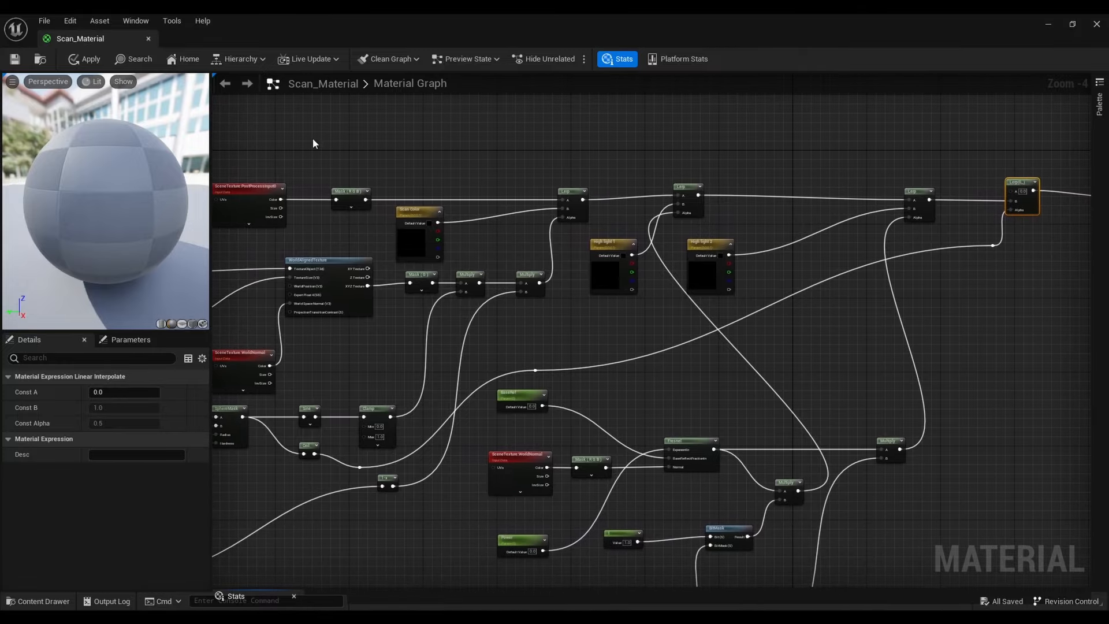
left_click(15, 60)
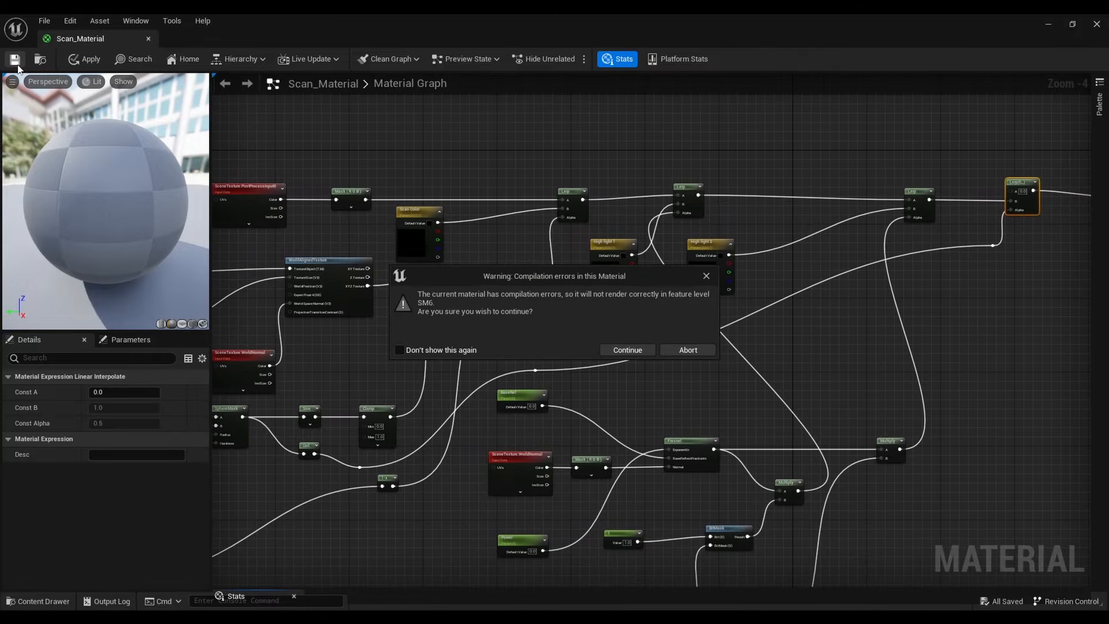
left_click(628, 351)
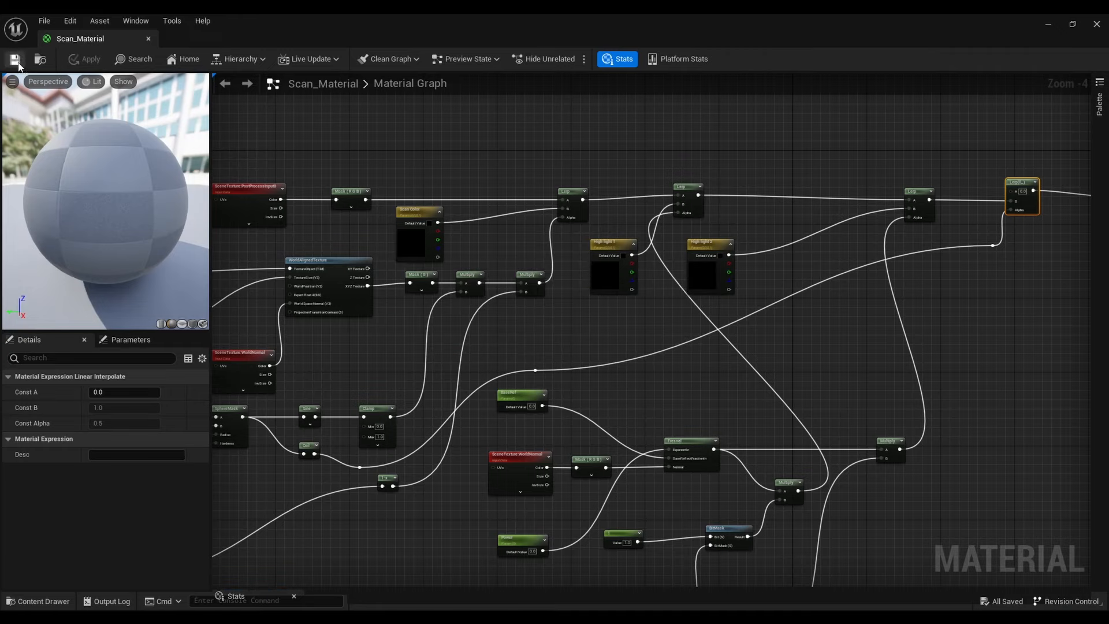
Connect the Mask (R G B) after the PostProcessInput scene texture to the final Lerp's A input, and realign the Lerps and High light 2
left_click_drag(365, 200, 1013, 192)
right_click_drag(966, 223, 927, 245)
left_click_drag(653, 234, 653, 247)
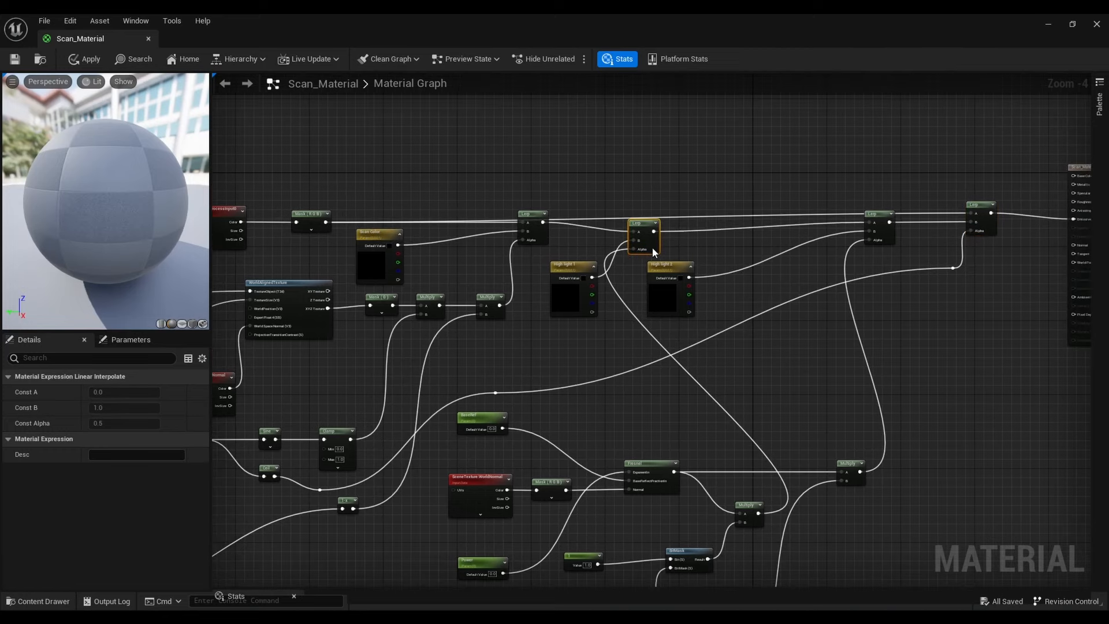
left_click_drag(541, 240, 532, 257)
left_click_drag(669, 273, 687, 282)
left_click_drag(658, 247, 685, 253)
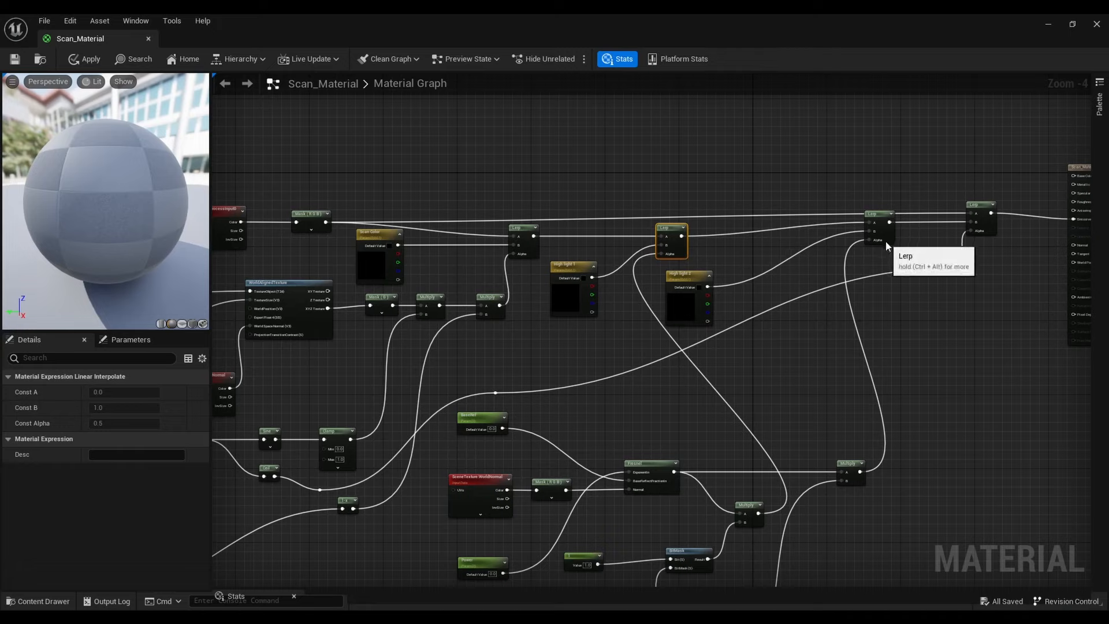
left_click_drag(885, 244, 890, 256)
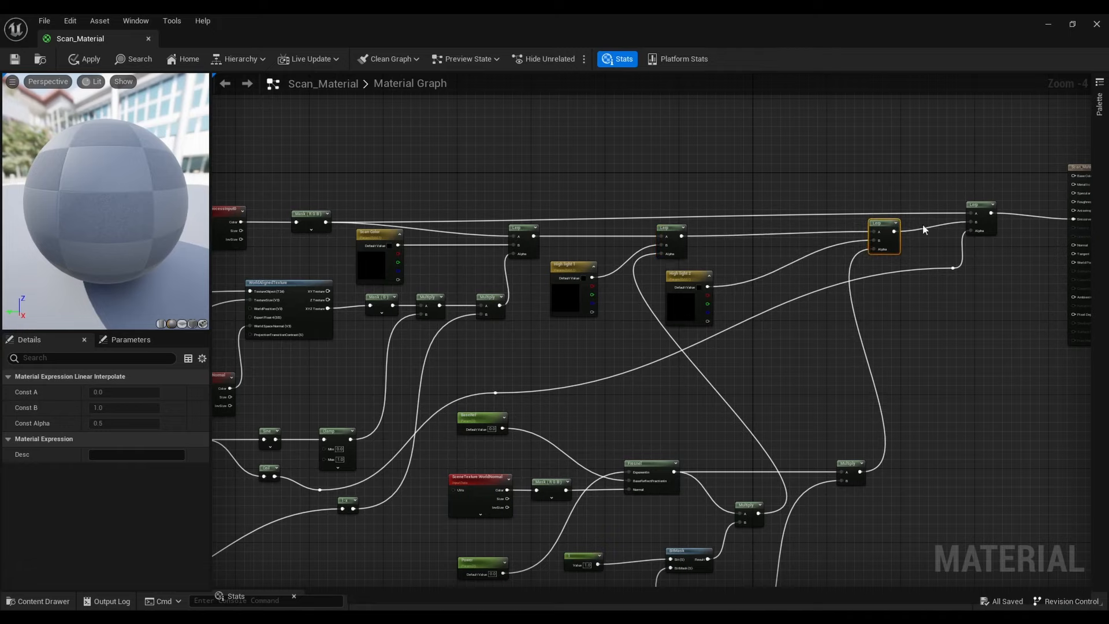
left_click_drag(981, 209, 976, 203)
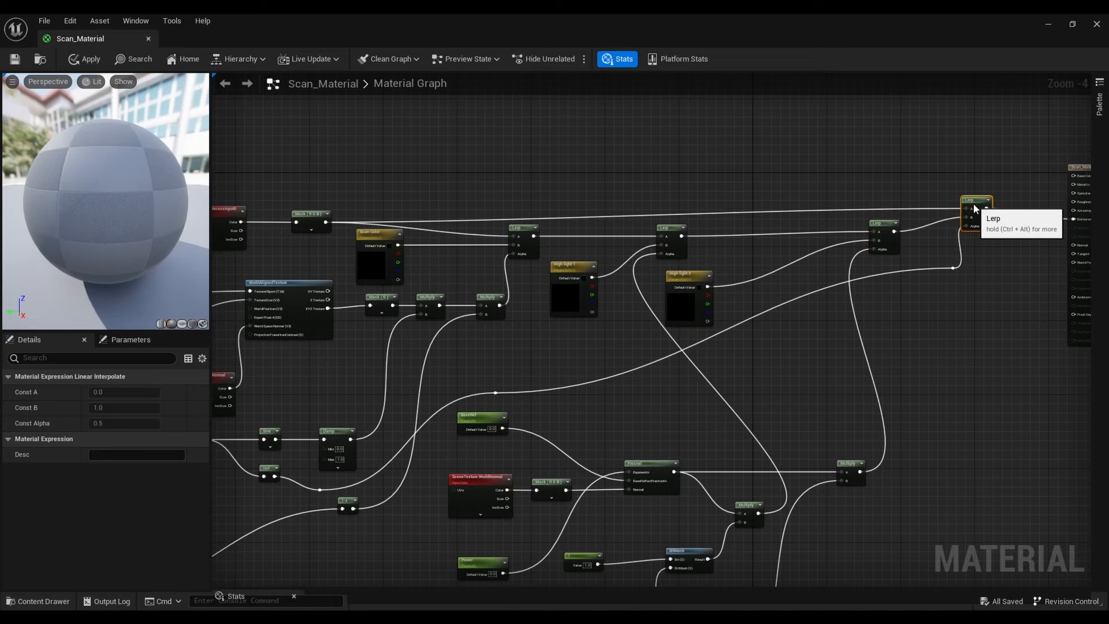
Adjust the Scan_Material output node's position slightly and save the material again, continuing despite the compilation errors
right_click_drag(1009, 252, 907, 228)
left_click_drag(990, 149, 995, 149)
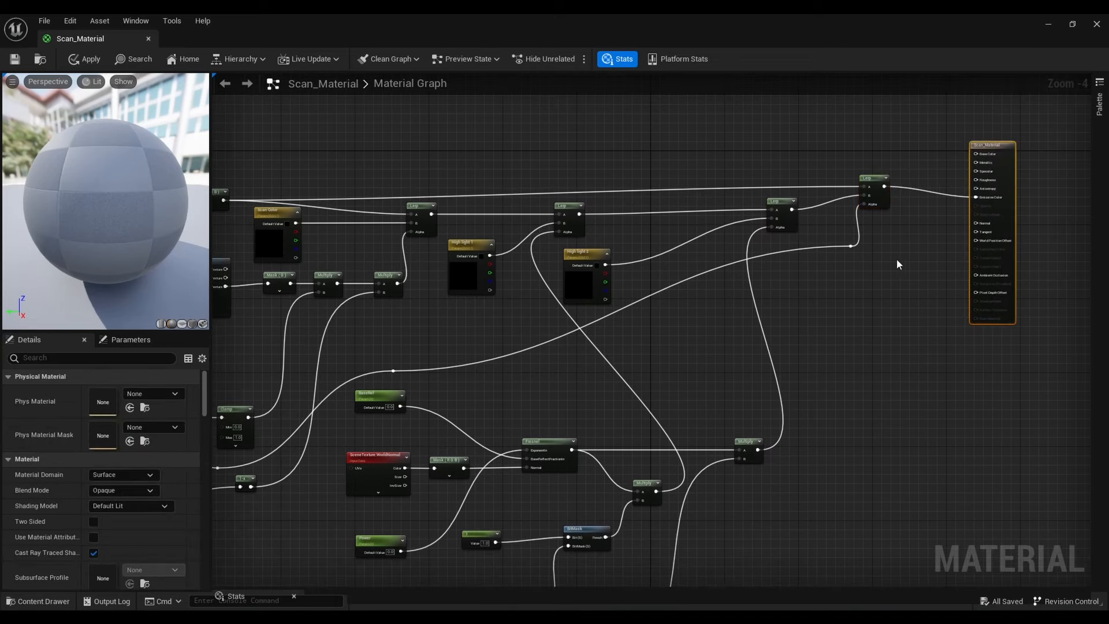
right_click_drag(903, 258, 972, 198)
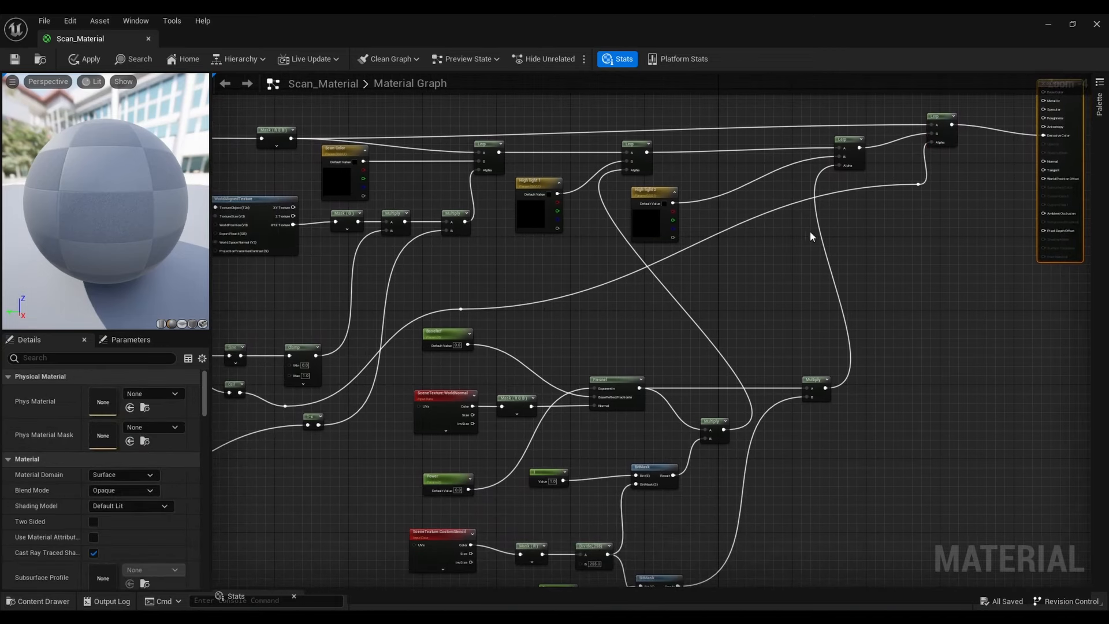
left_click(13, 60)
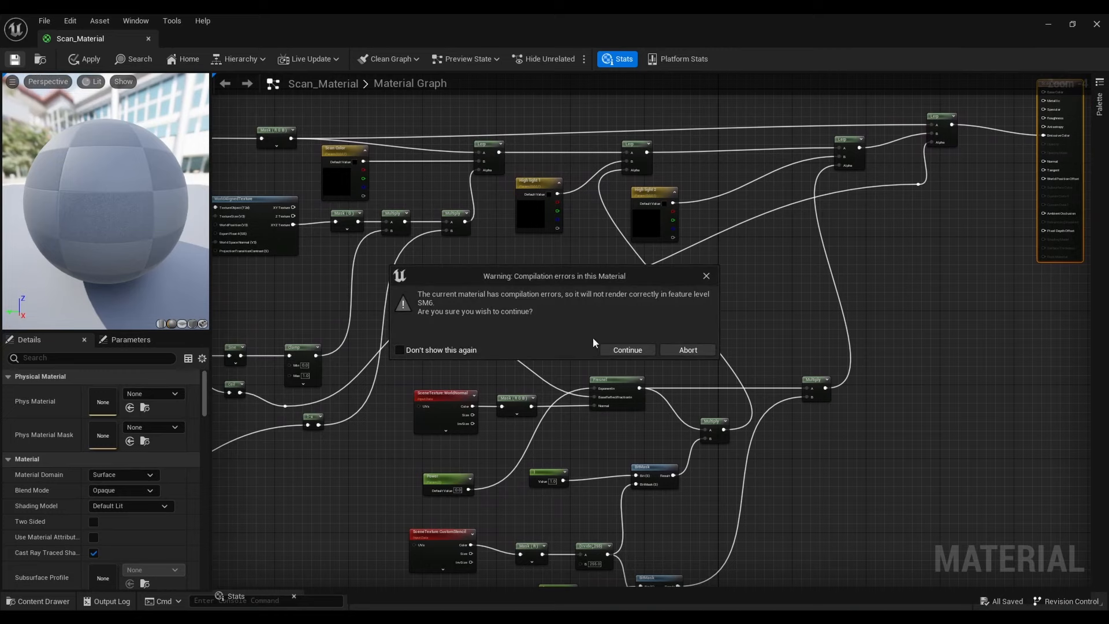
left_click(628, 350)
left_click(650, 195)
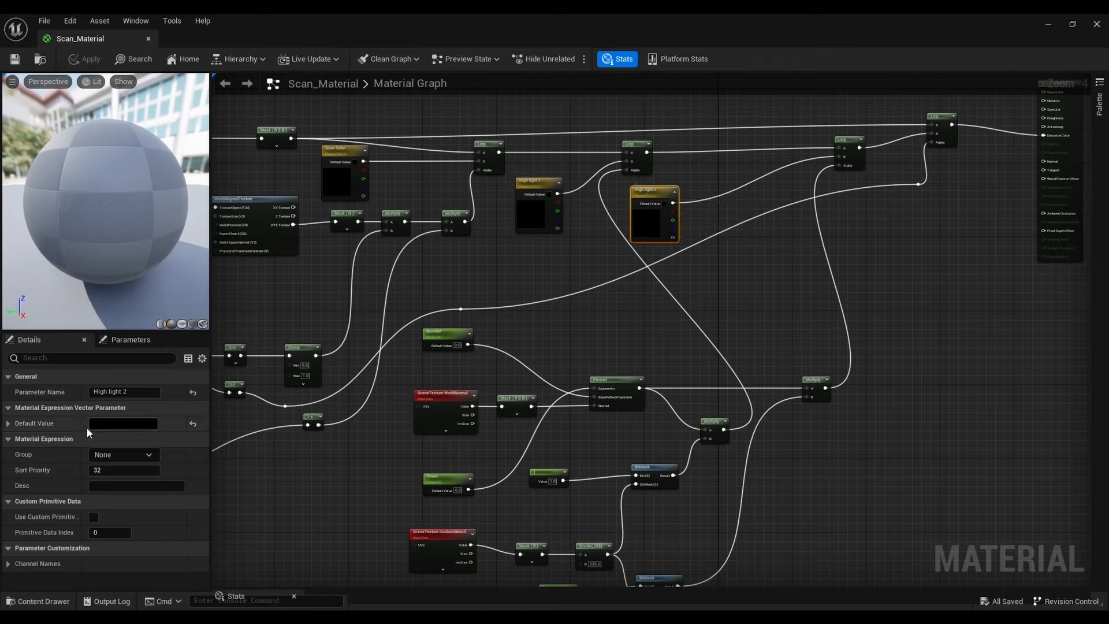
left_click(10, 425)
left_click(9, 425)
left_click(95, 424)
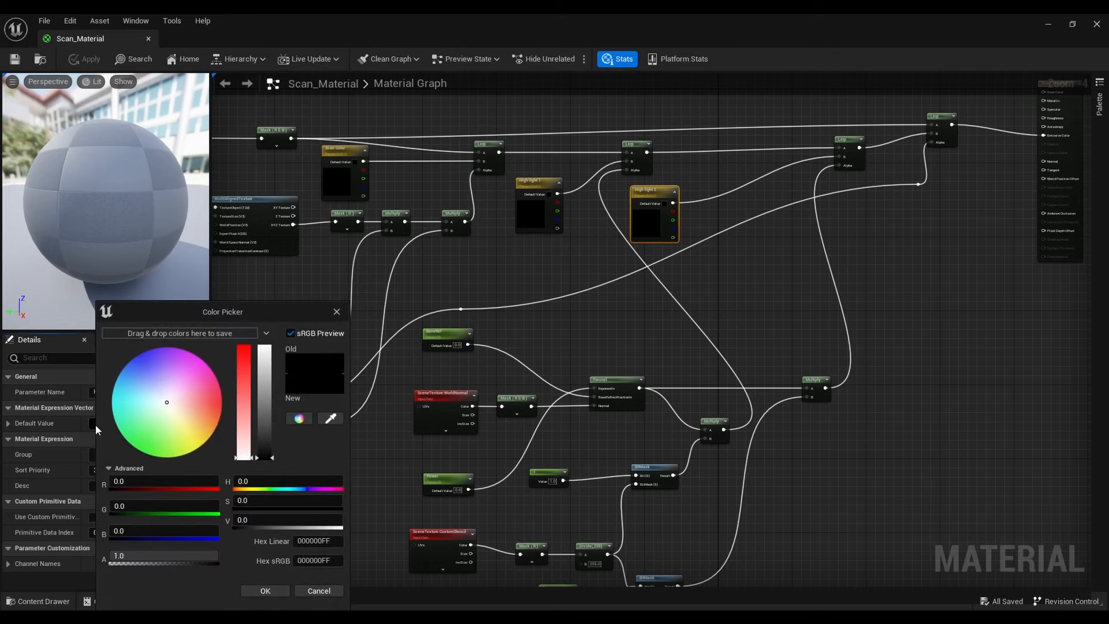
left_click(329, 590)
Dock the Scan_Material editor beside ThirdPersonMap, return to the level editor and open the Project Settings
left_click_drag(87, 39, 189, 45)
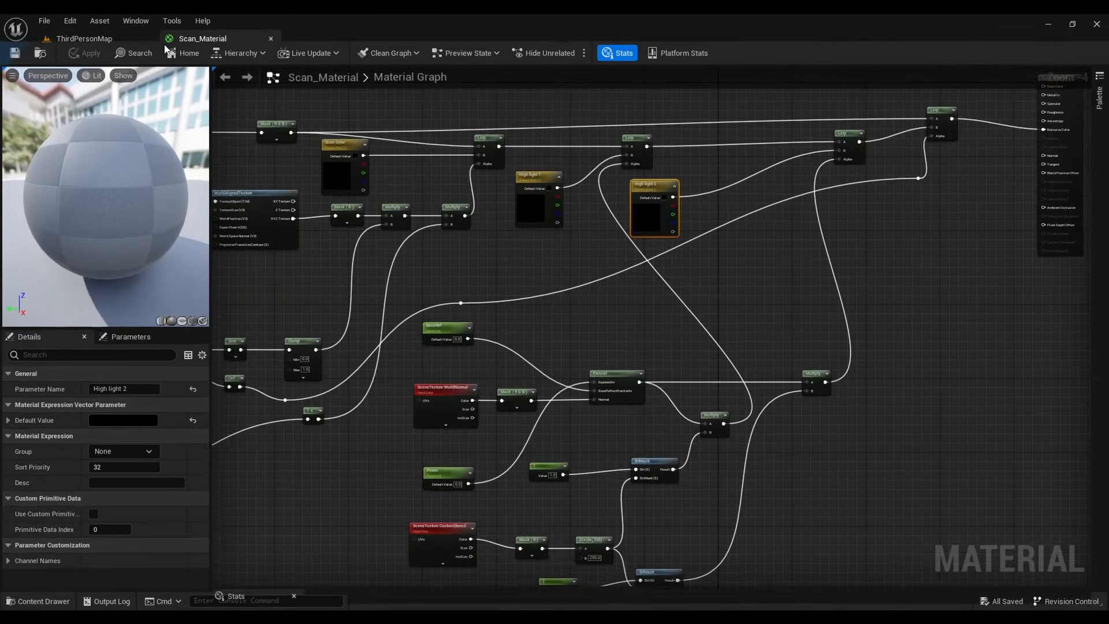
left_click(112, 41)
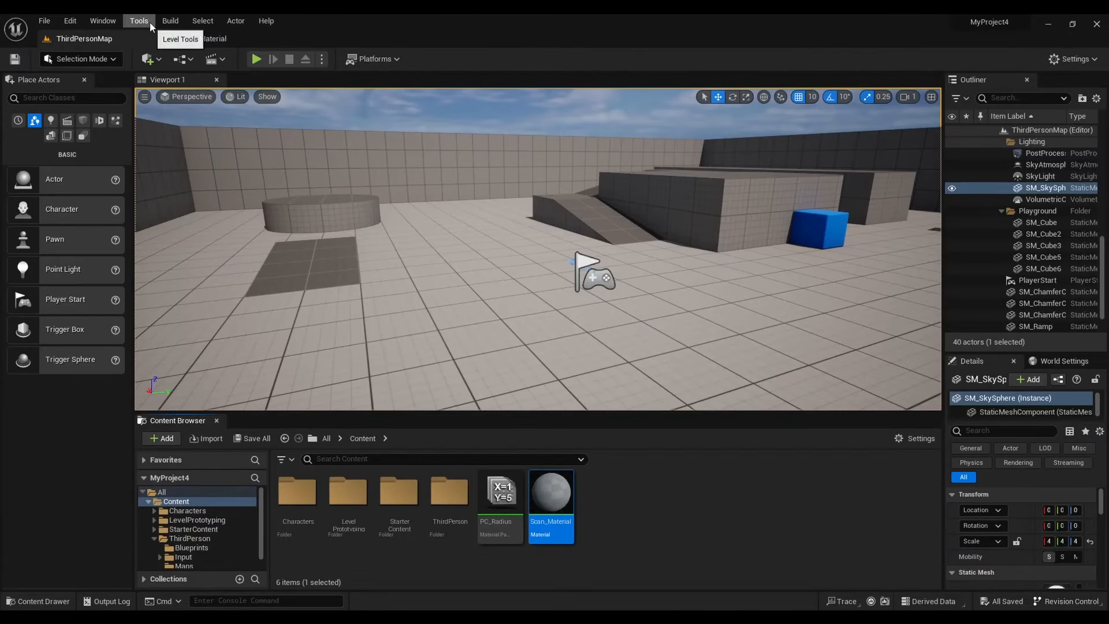
left_click(104, 22)
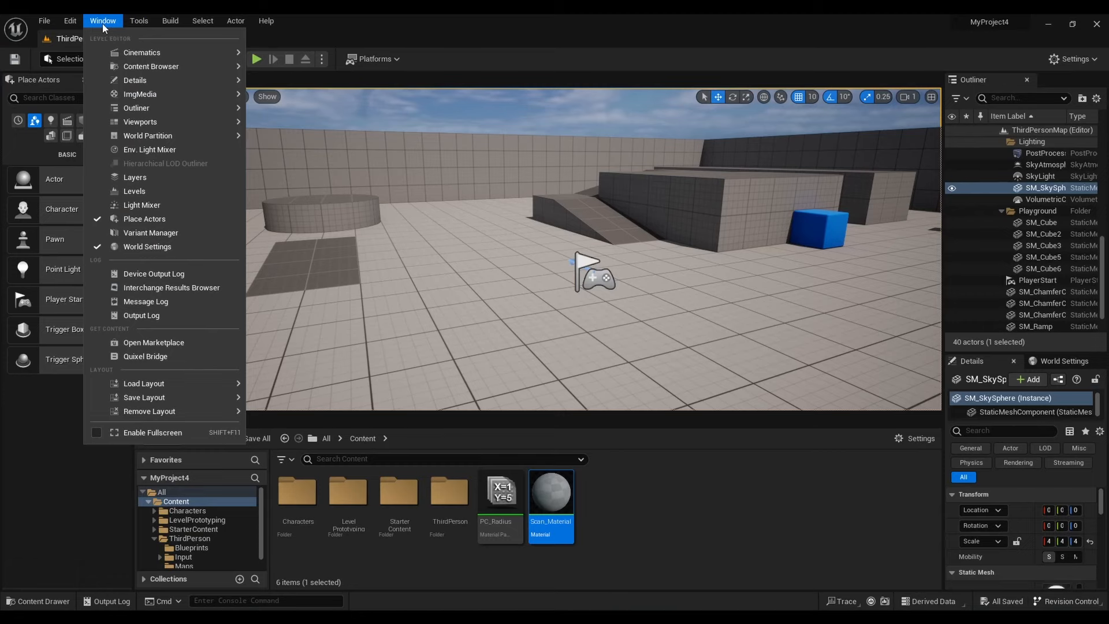
mouse_move(71, 23)
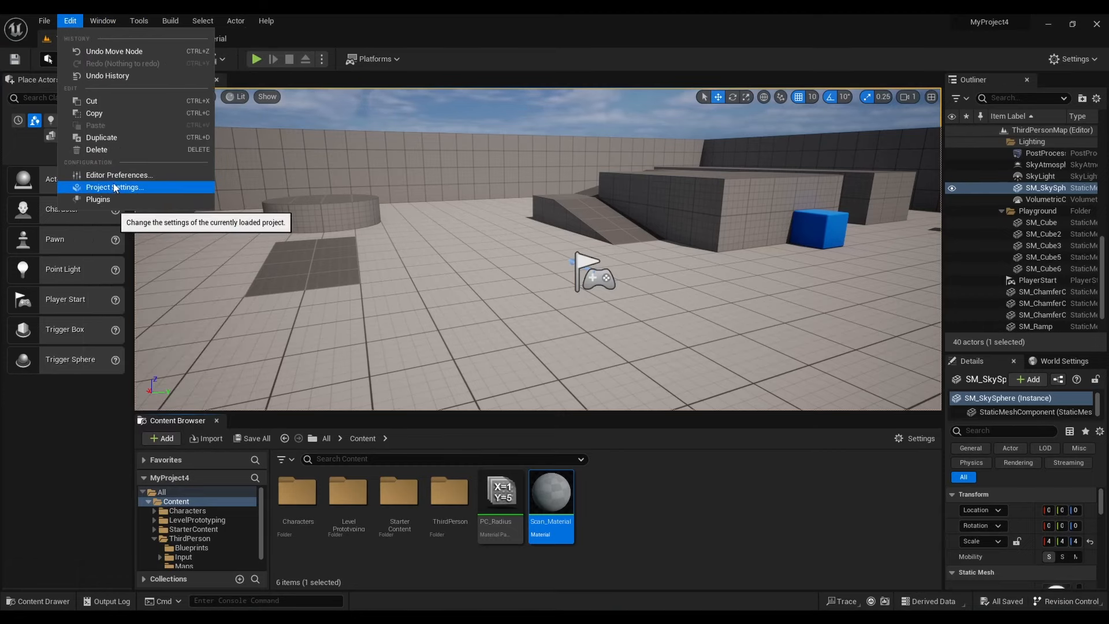
left_click(127, 188)
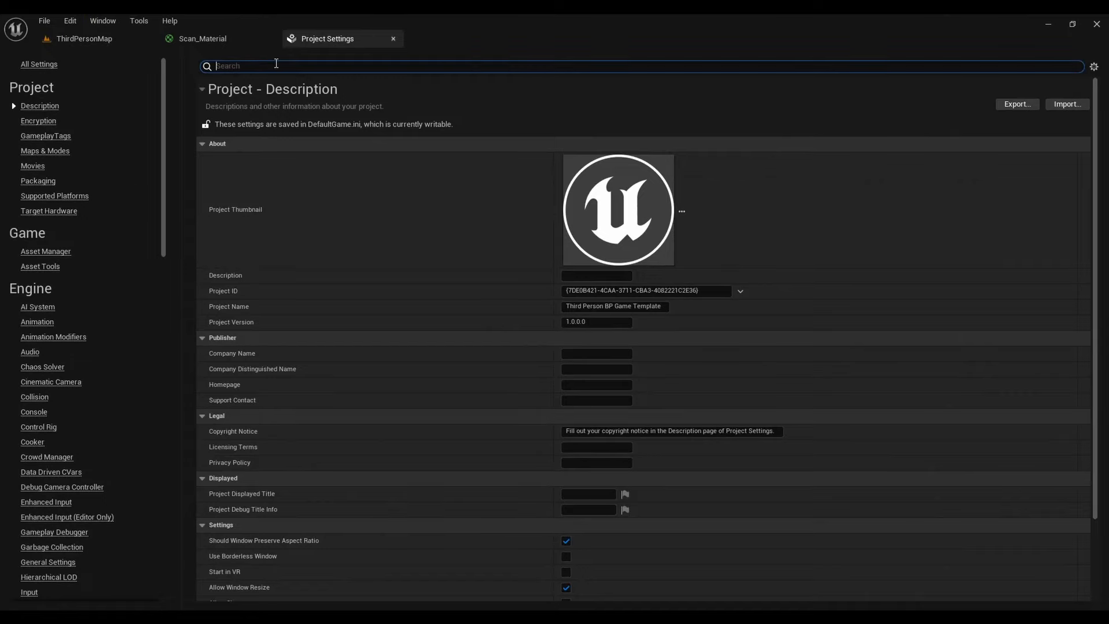
Find the stencil options, set Custom Depth-Stencil Pass to Enabled with Stencil, and close the Project Settings
type("stenc")
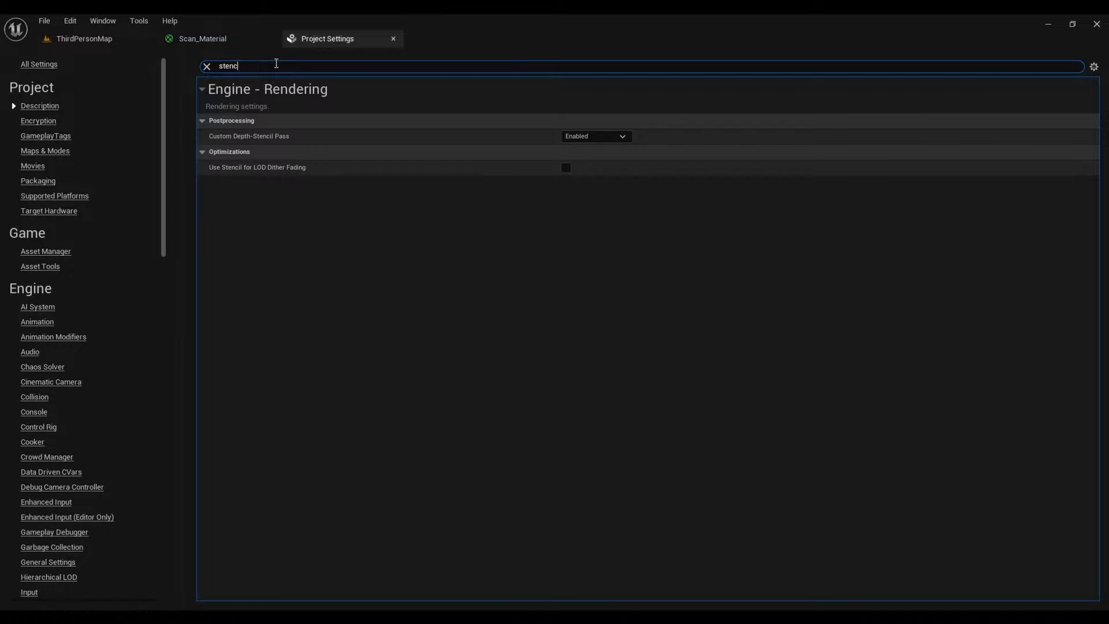
left_click(621, 138)
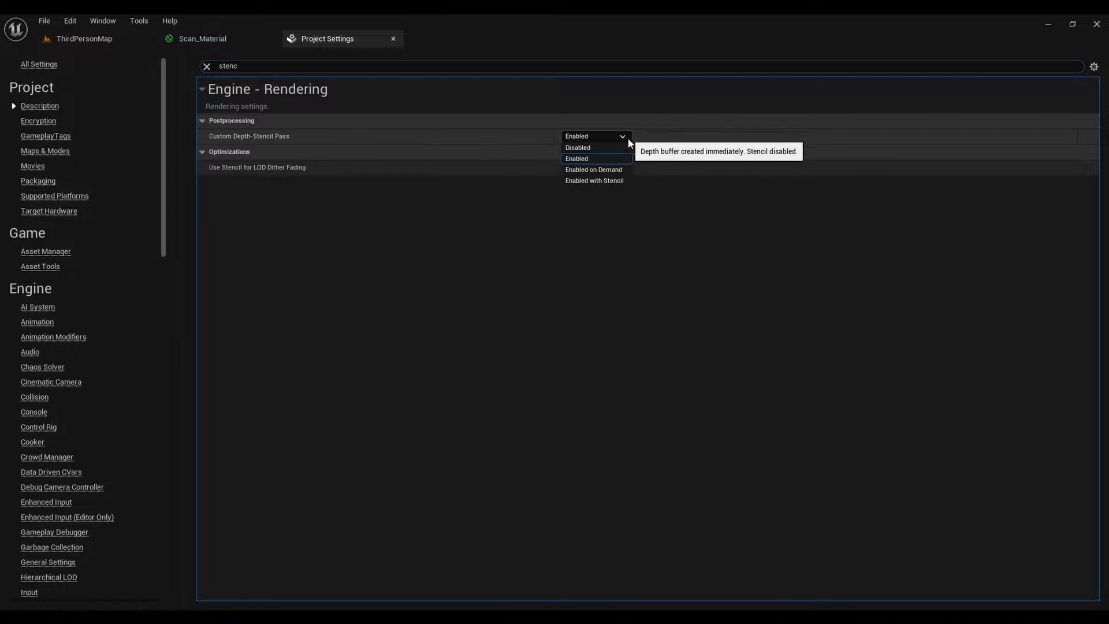
left_click(609, 180)
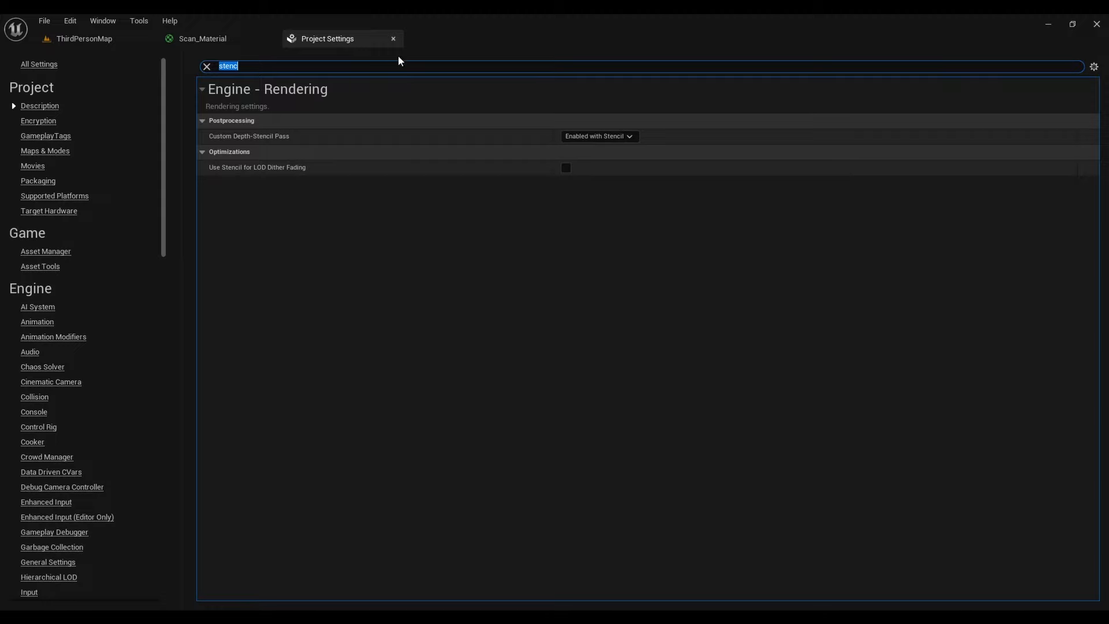
left_click(394, 39)
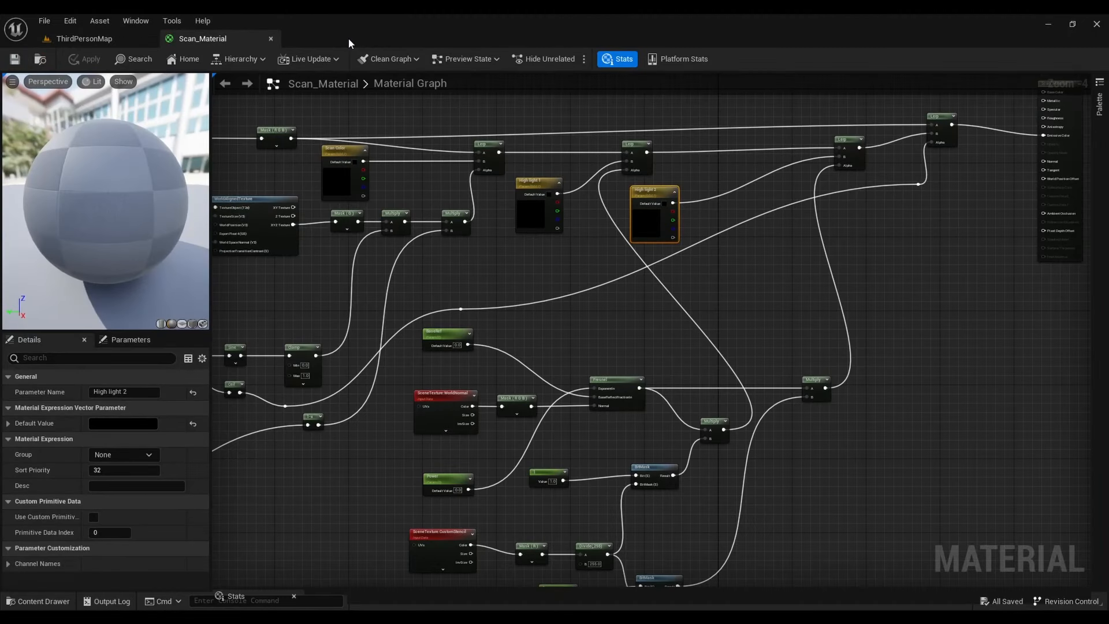
Create a material instance of Scan_Material in the Content folder and open it for editing
right_click_drag(410, 268, 468, 290)
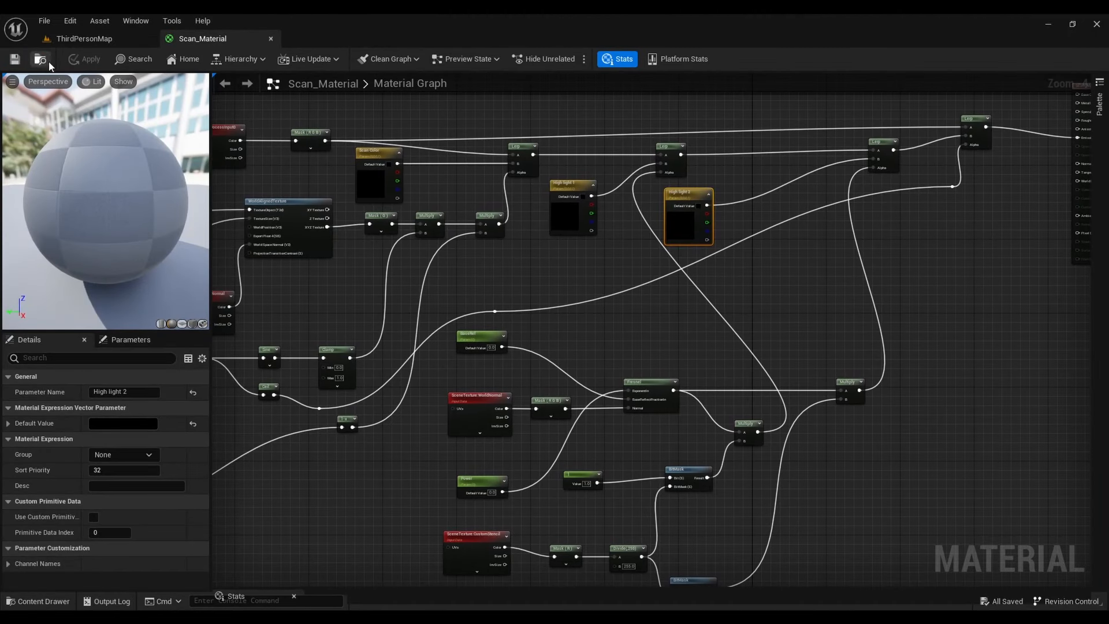
left_click(108, 37)
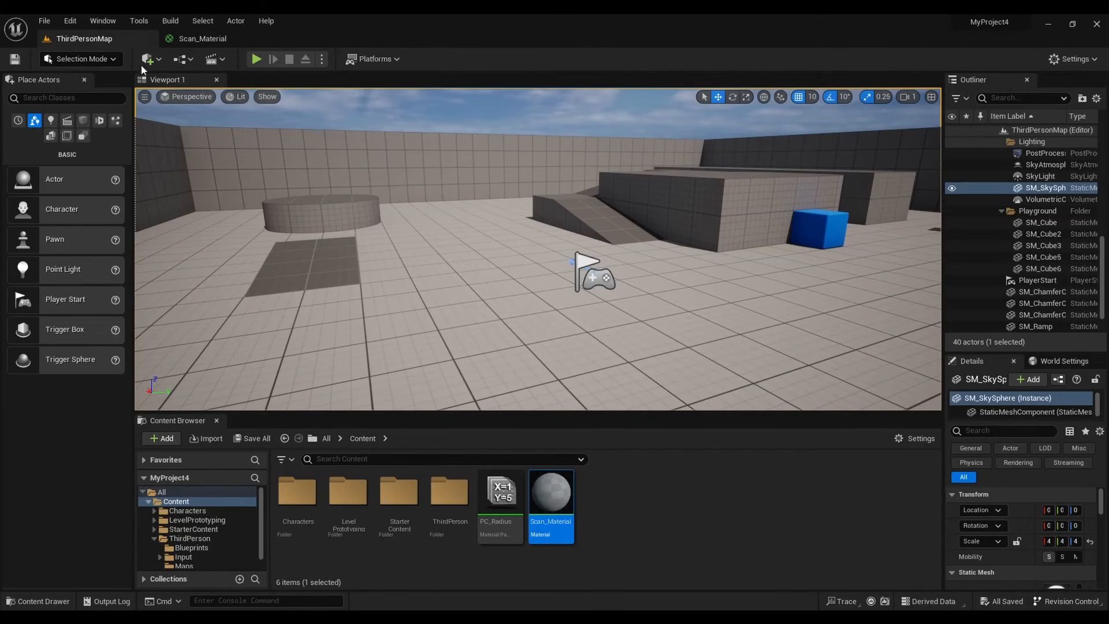
right_click(555, 512)
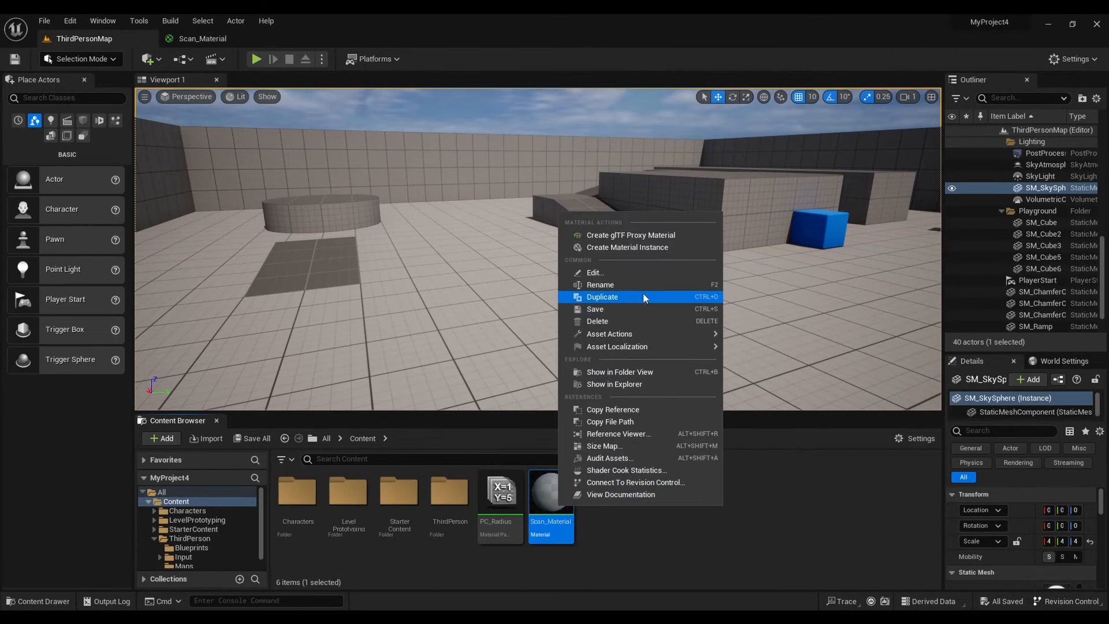
left_click(660, 248)
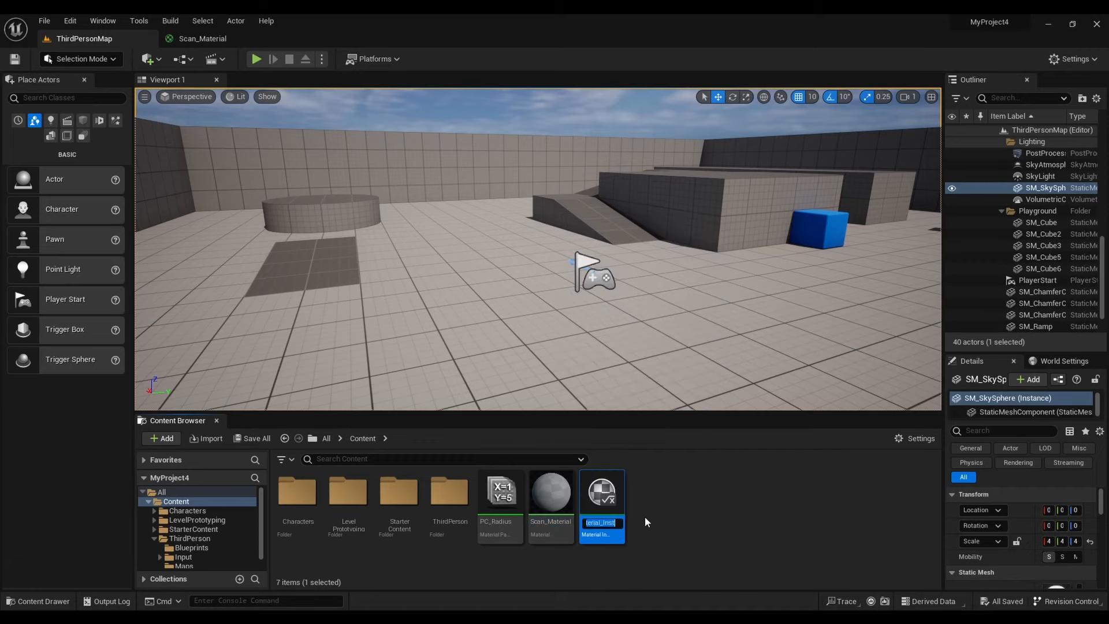
double_click(610, 514)
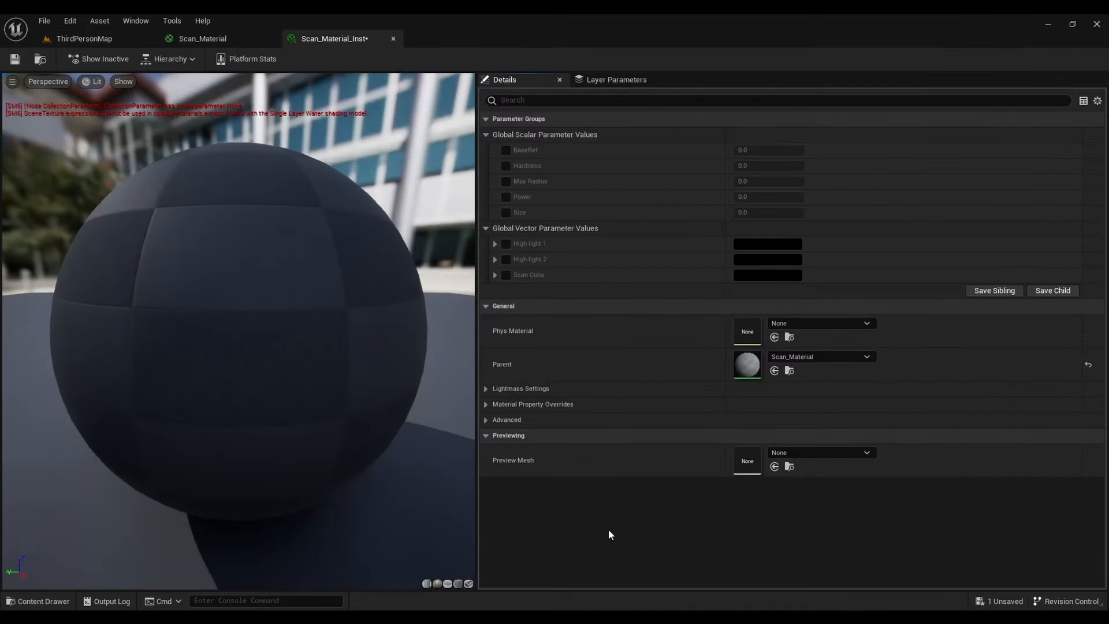
Enable the overrides for all scalar parameters plus High light 1, High light 2 and Scan Color in the material instance
left_click(507, 150)
left_click(506, 166)
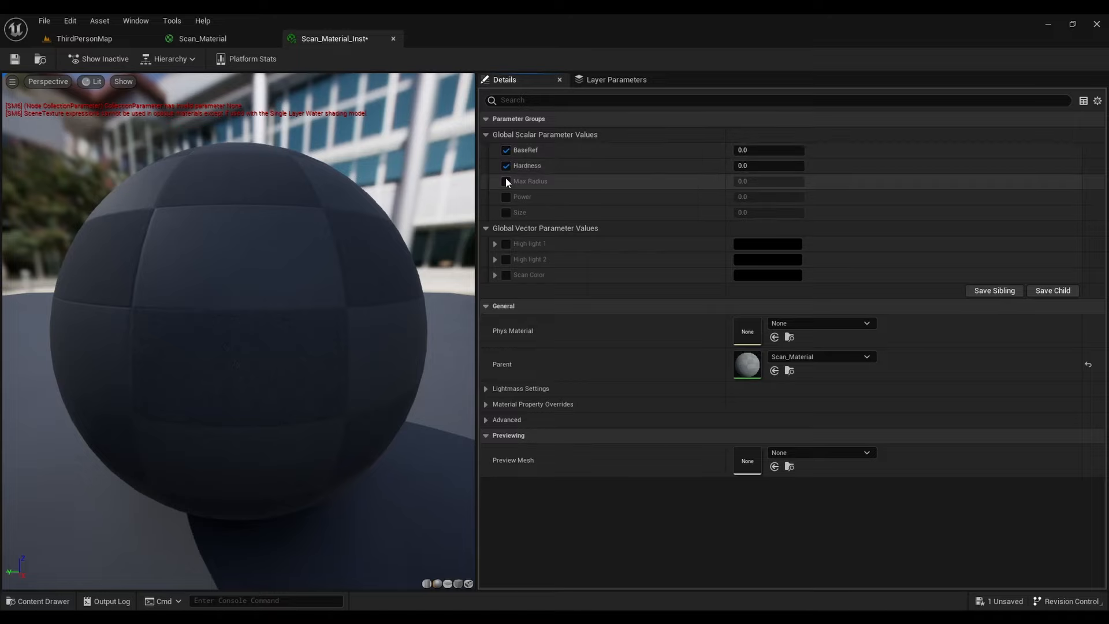
left_click(506, 181)
left_click(506, 197)
left_click(507, 212)
left_click(506, 244)
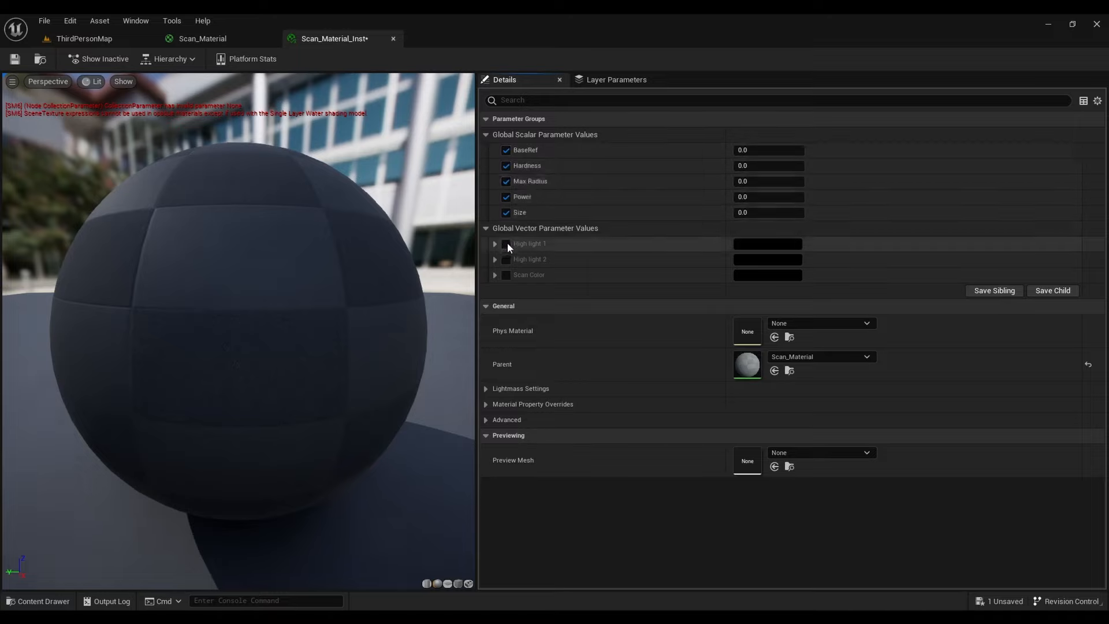
left_click(506, 260)
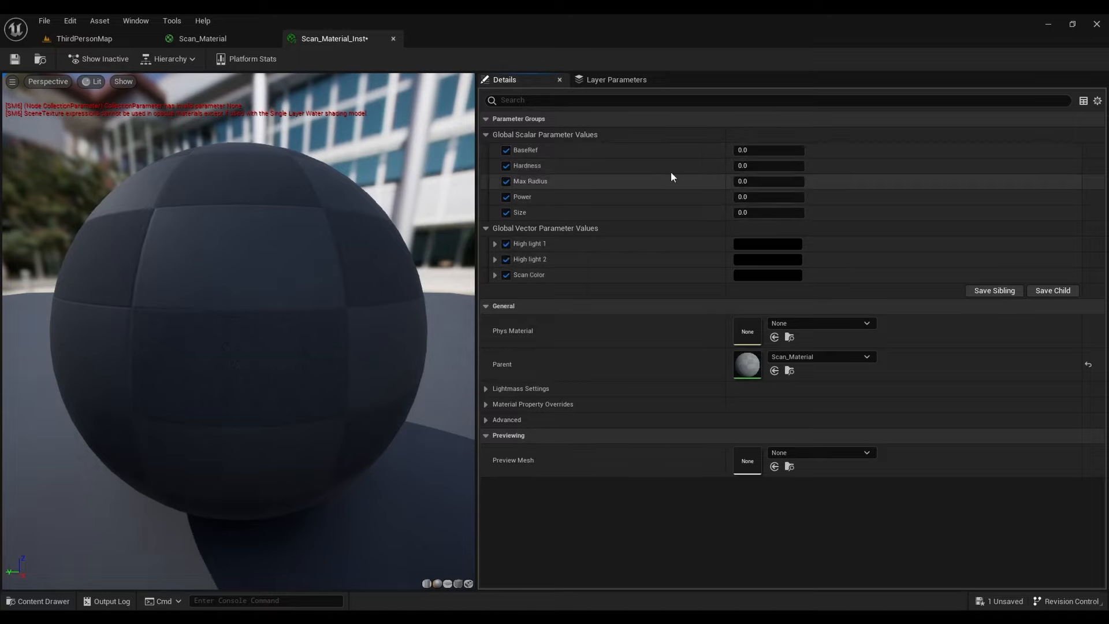
Set the instance's Hardness to 0.2, Power to 0.5, Size to 104 and Max Radius to 3836
left_click(754, 150)
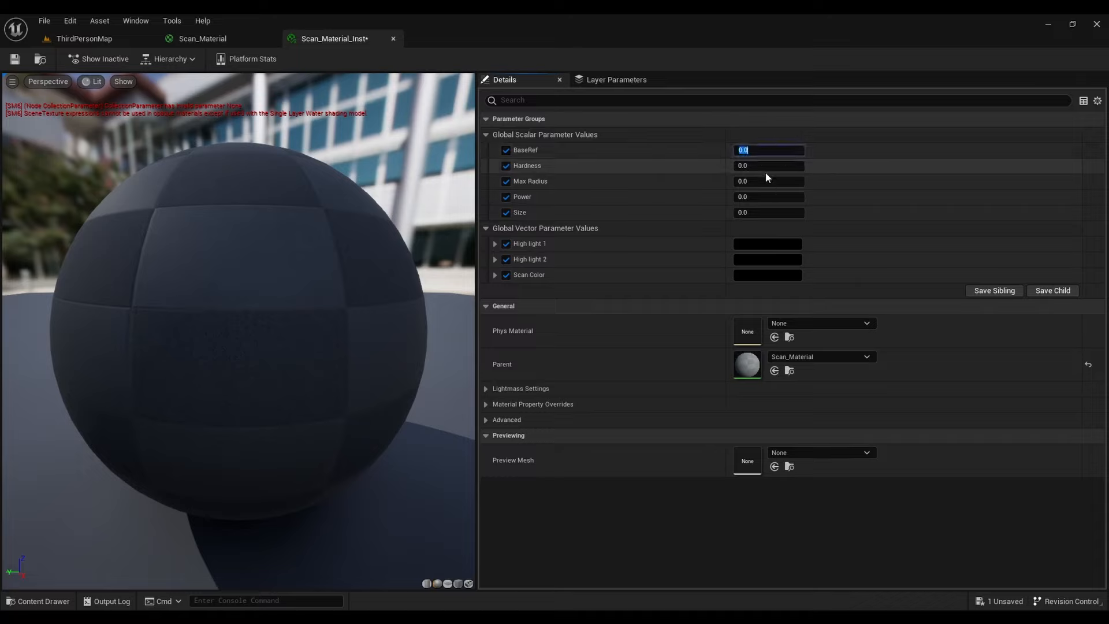
left_click(756, 163)
left_click(760, 200)
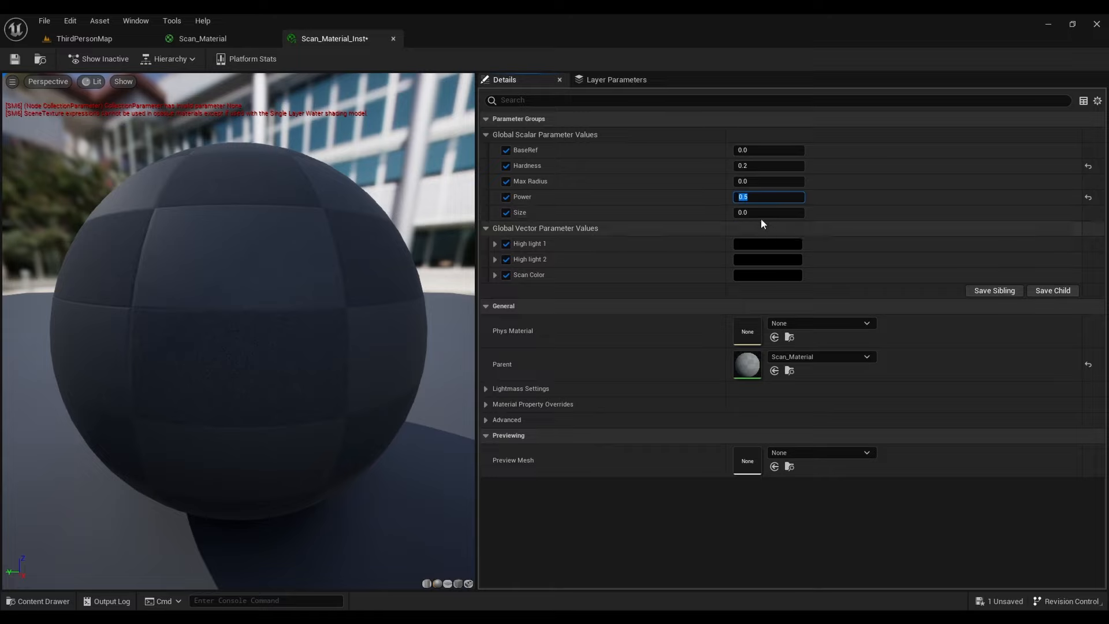
left_click(756, 213)
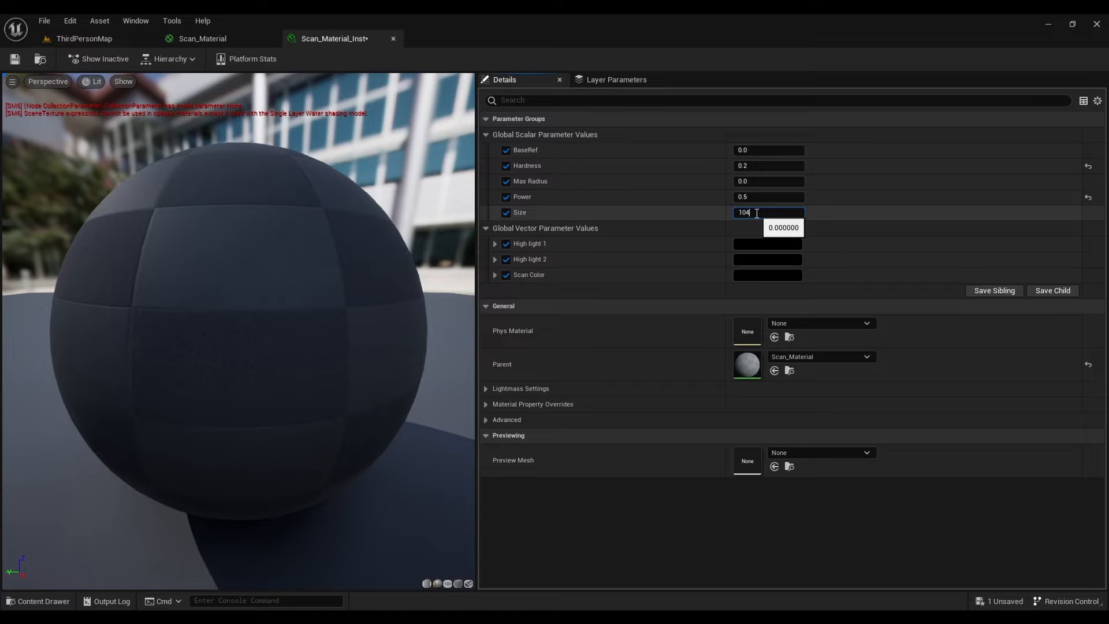
left_click(783, 182)
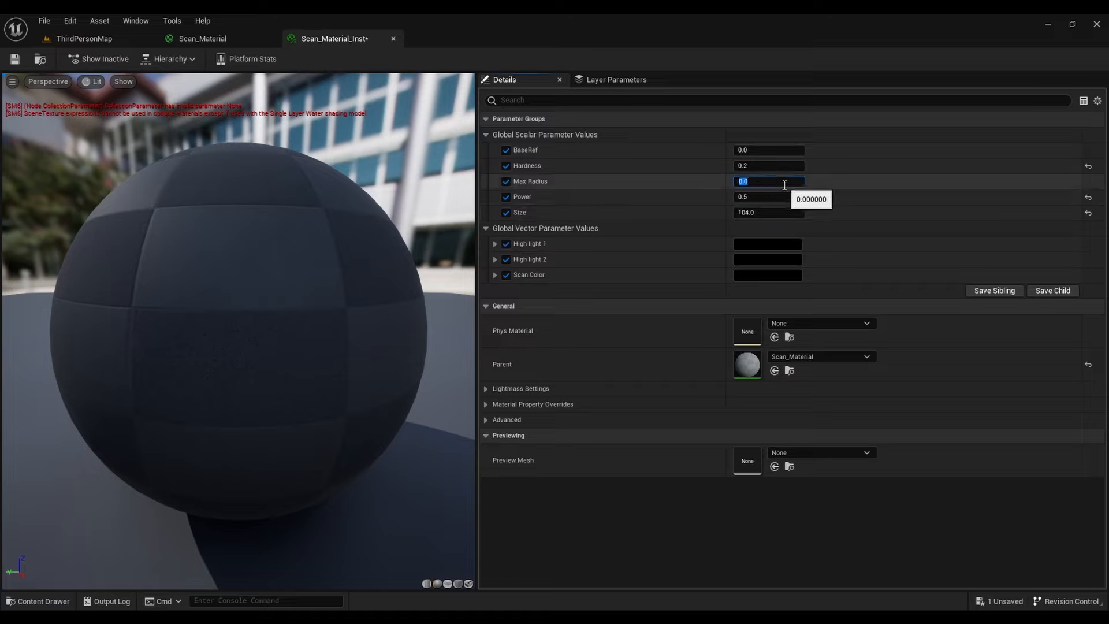
type("3836")
key("Return")
Set the instance's High light 1 color to bright light yellow, about R 0.99, G 1.0, B 0.16, and collapse its channel values
left_click(771, 246)
left_click(852, 368)
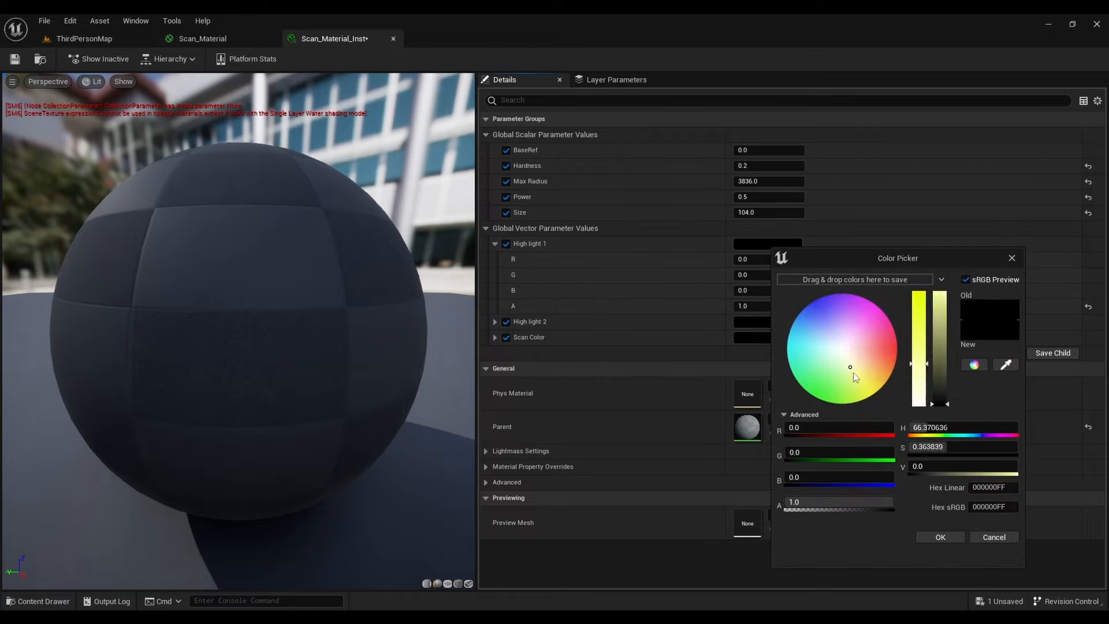
left_click_drag(854, 373, 871, 399)
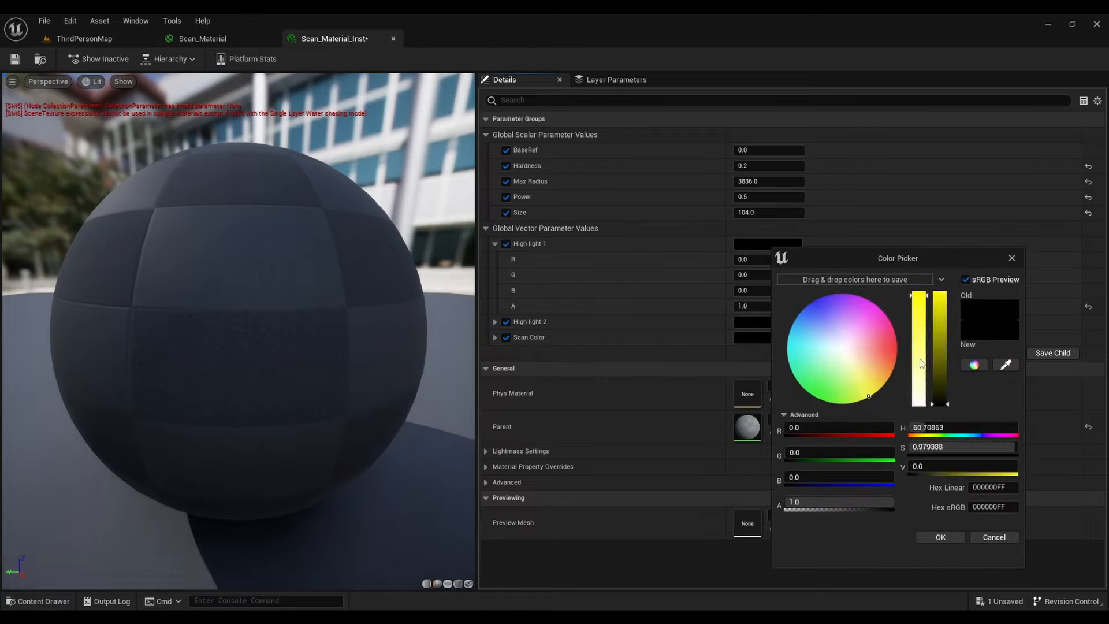
left_click_drag(934, 374, 915, 311)
left_click(919, 299)
left_click(937, 537)
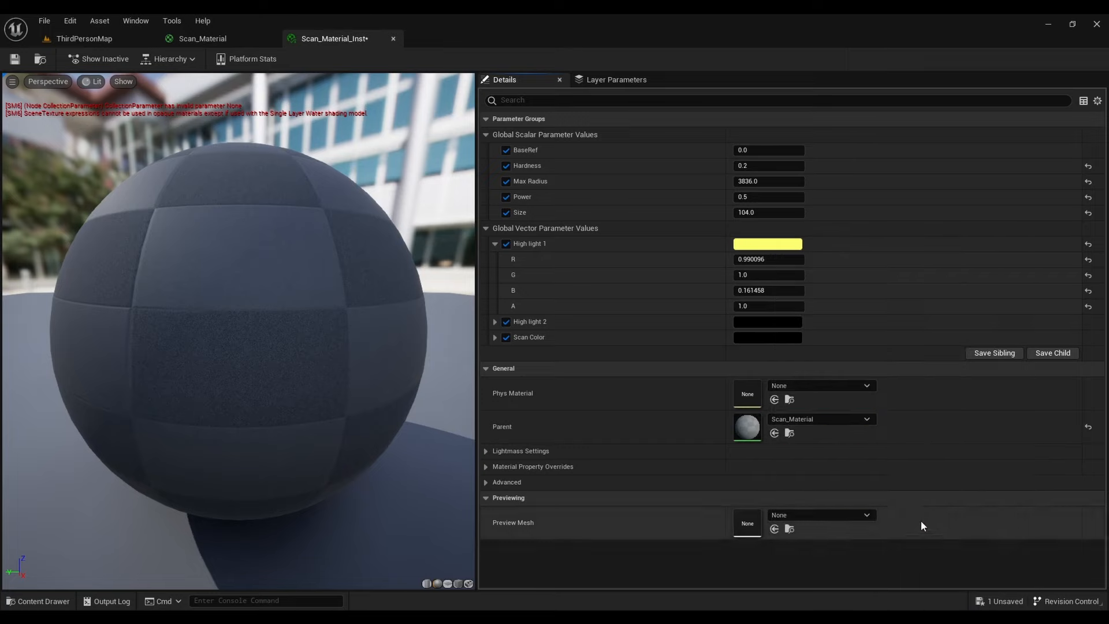
left_click(495, 244)
Set the instance's High light 2 color to crimson pink, about hex sRGB C52064
left_click(760, 262)
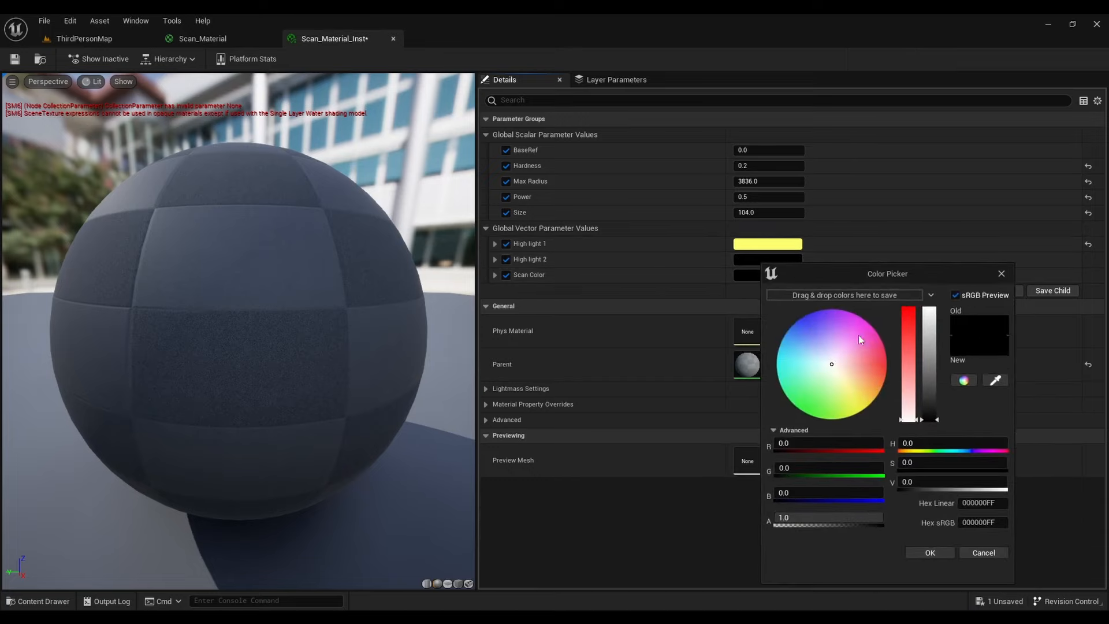
left_click_drag(844, 376, 869, 356)
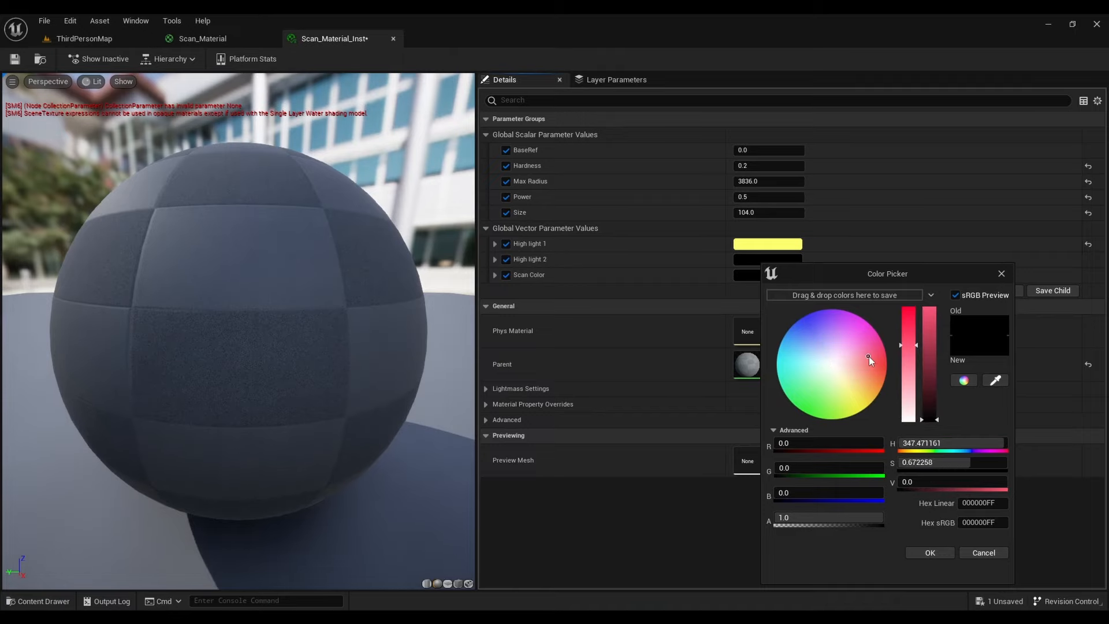
left_click(928, 334)
mouse_move(929, 332)
left_mouse_down()
mouse_move(929, 358)
mouse_move(909, 331)
mouse_move(905, 370)
mouse_move(900, 311)
left_mouse_up()
left_click(931, 551)
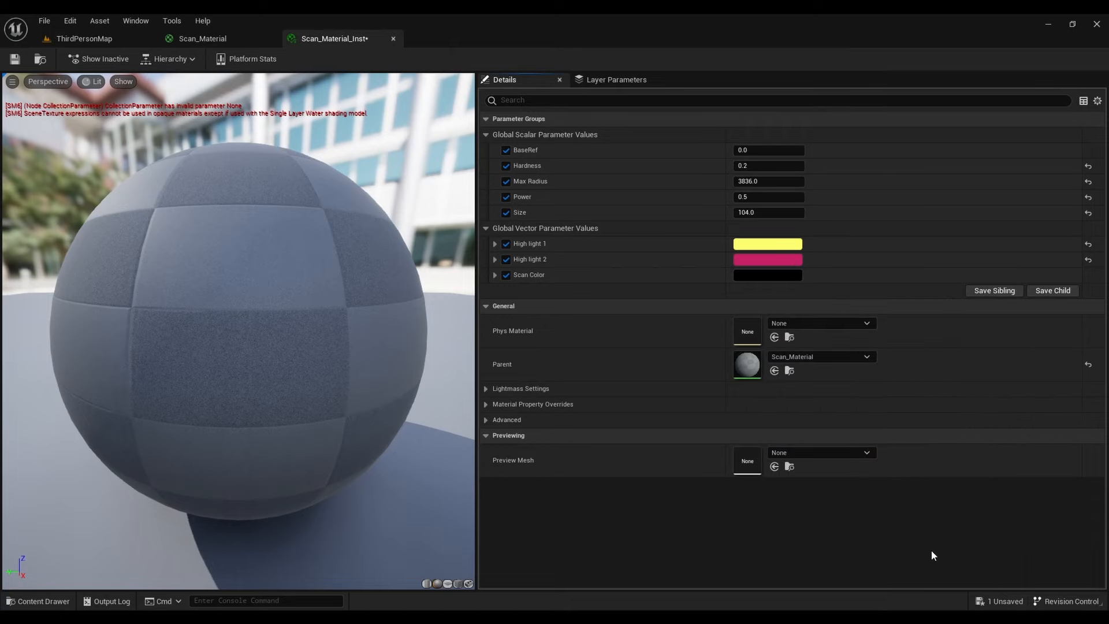
Set the instance's Scan Color to bright cyan, hex sRGB 45EDFF
left_click(785, 278)
mouse_move(858, 386)
left_mouse_down()
mouse_move(879, 372)
mouse_move(824, 359)
mouse_move(806, 373)
left_mouse_up()
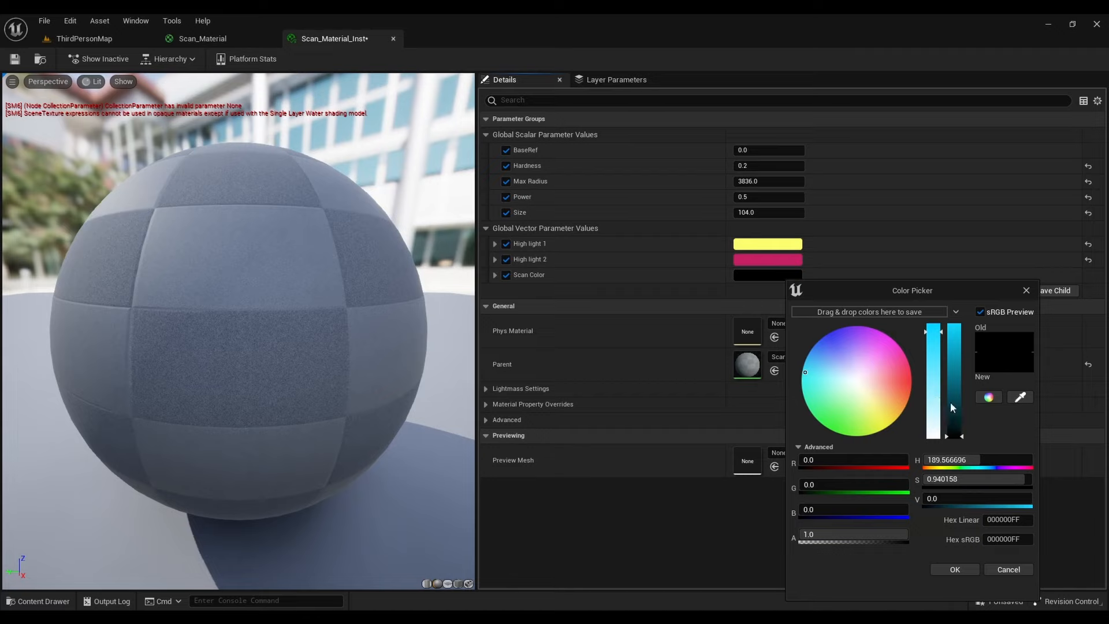
left_click_drag(951, 407, 951, 316)
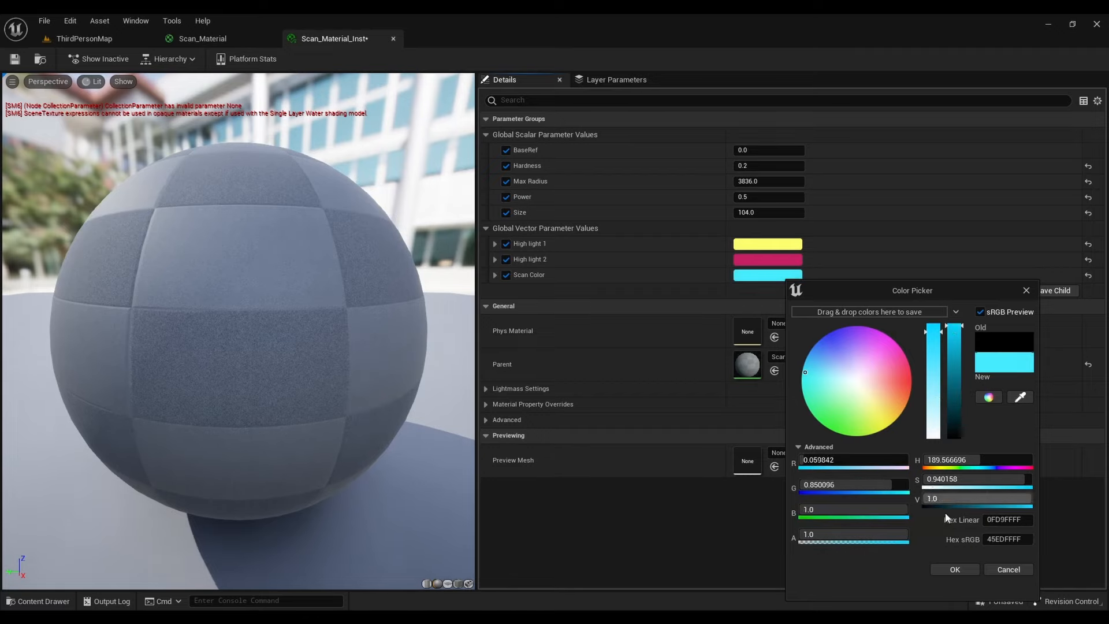
left_click(955, 569)
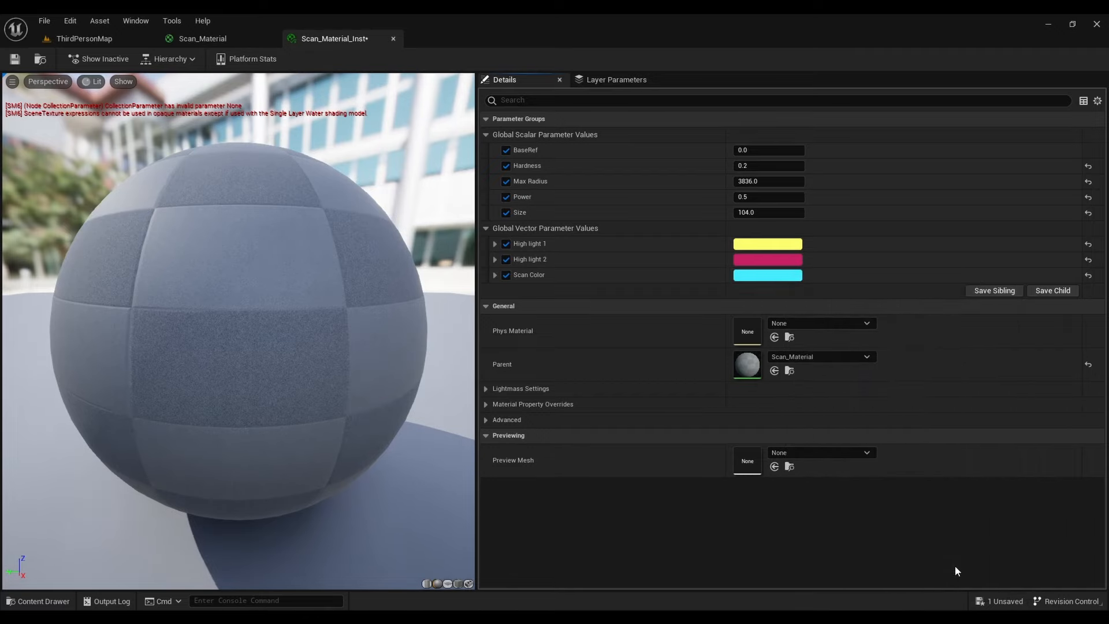
Lower the alpha of the instance's Scan Color to 0.0, keeping its brightness value at 1.0
left_click(795, 278)
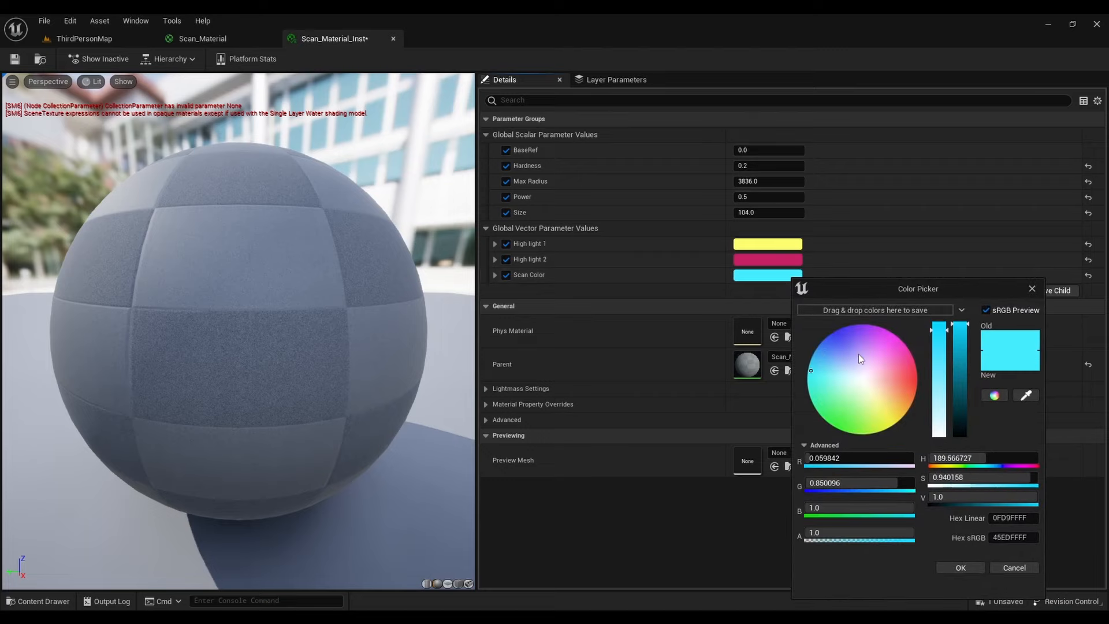
left_click(942, 496)
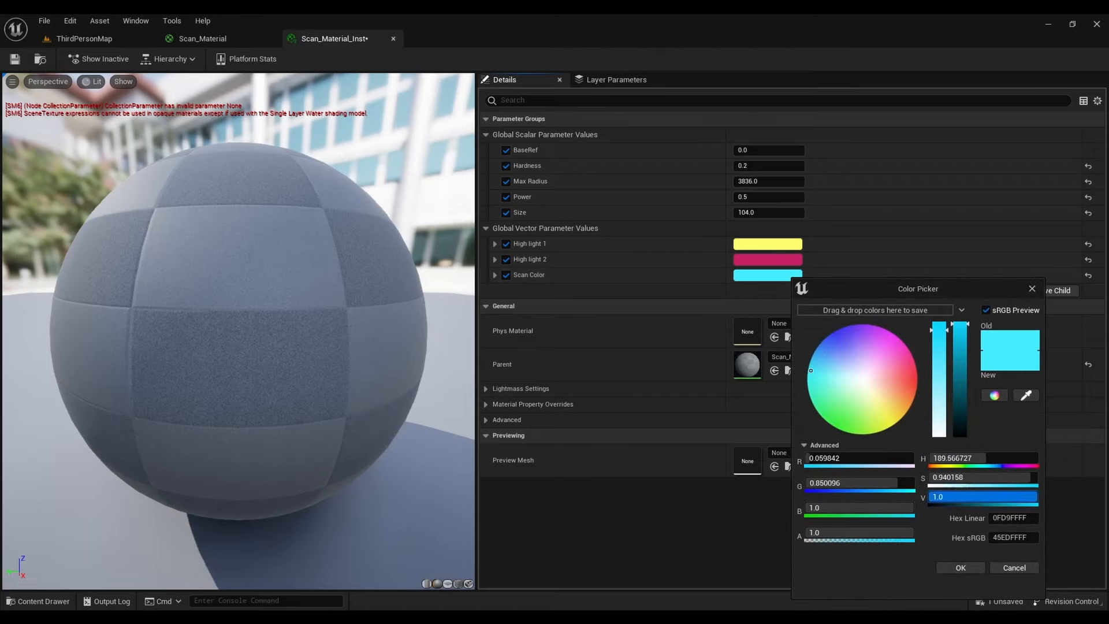
type("0.271")
key("Return")
left_click_drag(931, 497, 1037, 497)
left_click_drag(901, 532, 860, 538)
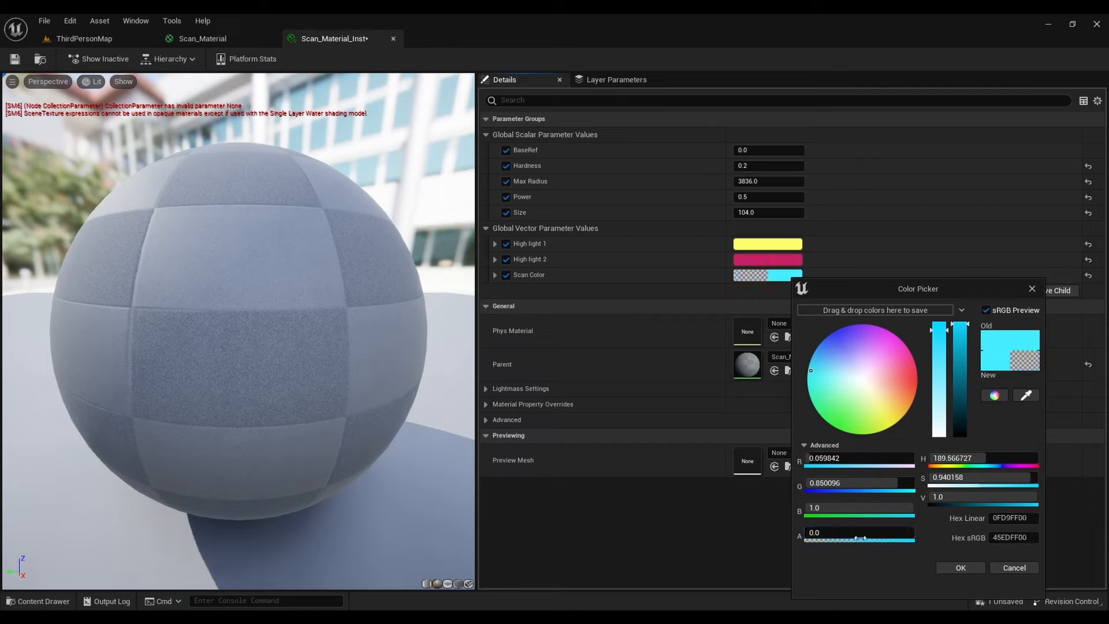
Lower the alpha of the instance's High light 2 color to 0.0 and accept the color
left_click(768, 260)
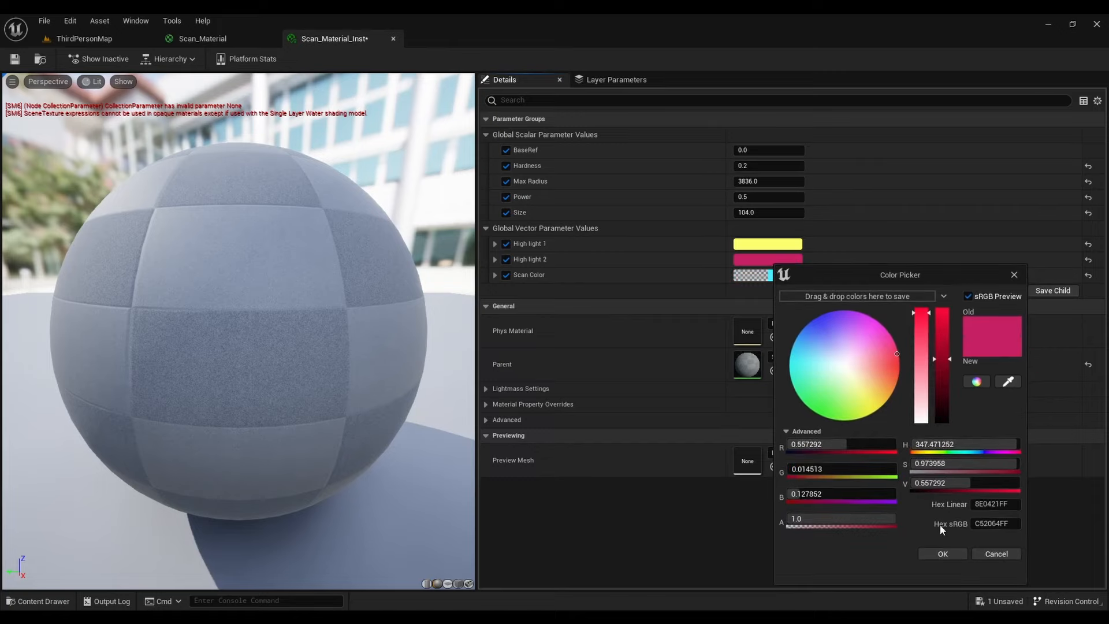
left_click(869, 519)
type("0.021")
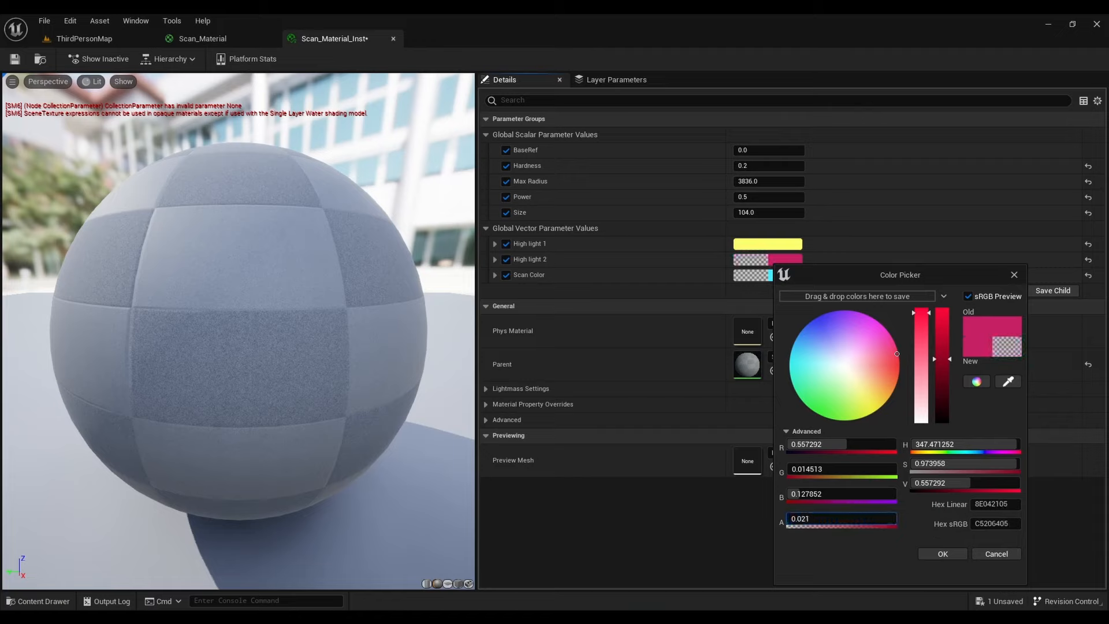
key("Return")
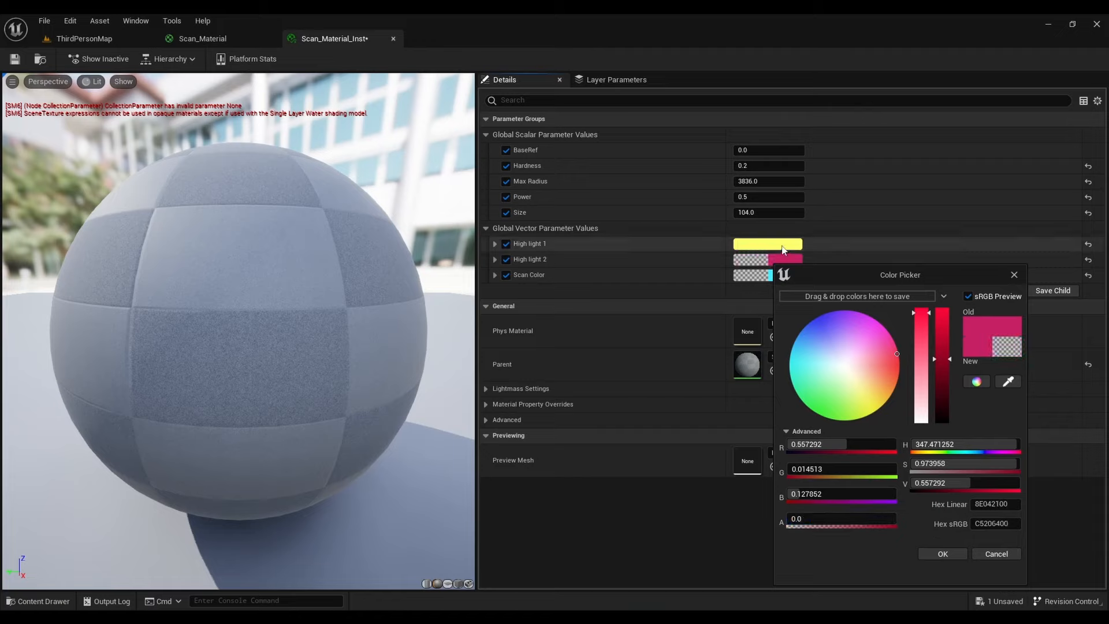
left_click(956, 553)
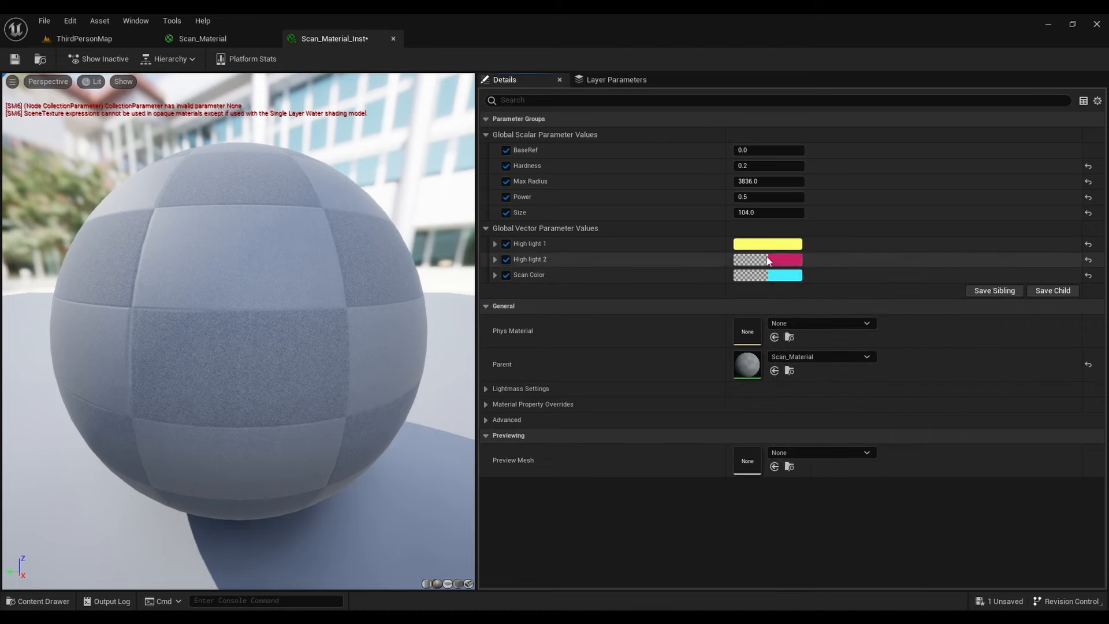
Make the instance's High light 1 color transparent by lowering its alpha, and save Scan_Material_Inst
left_click(768, 244)
left_click_drag(873, 497, 780, 497)
left_click(948, 528)
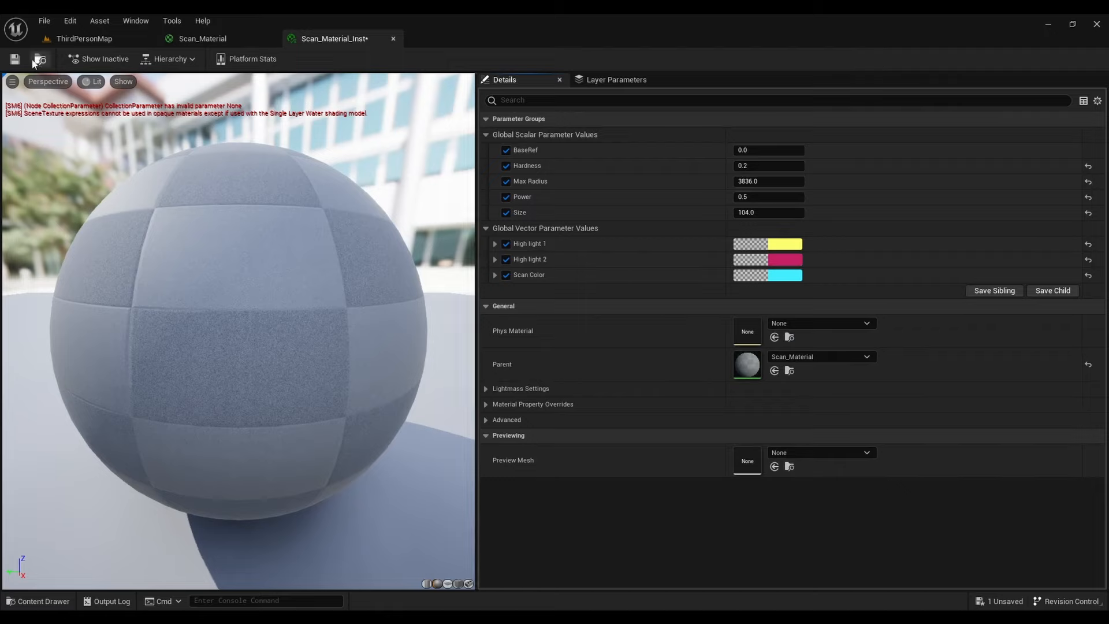
left_click(16, 60)
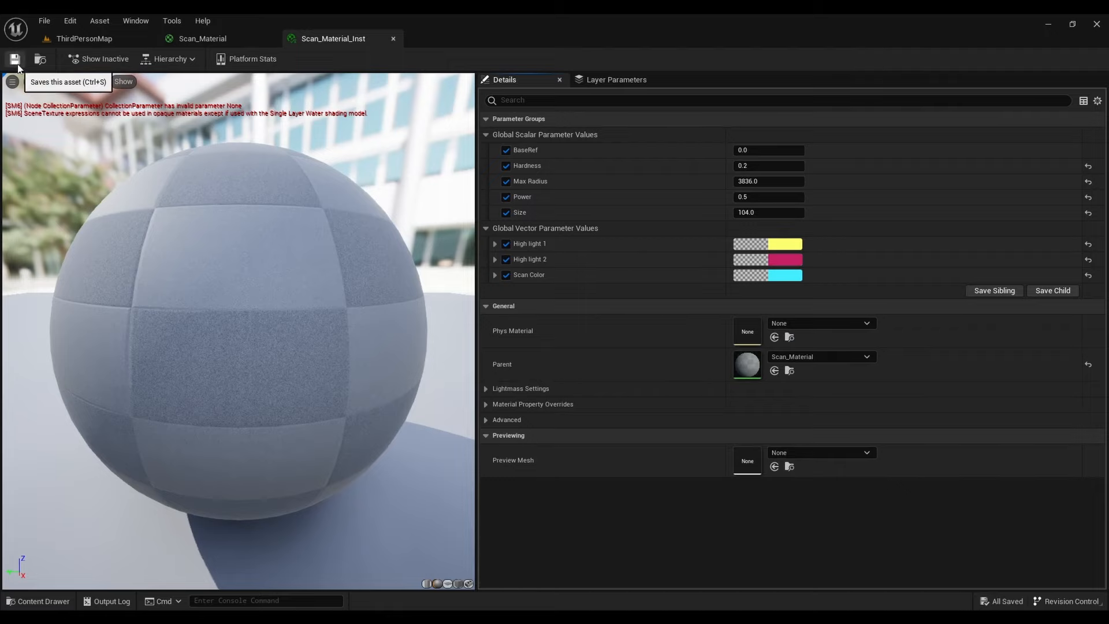
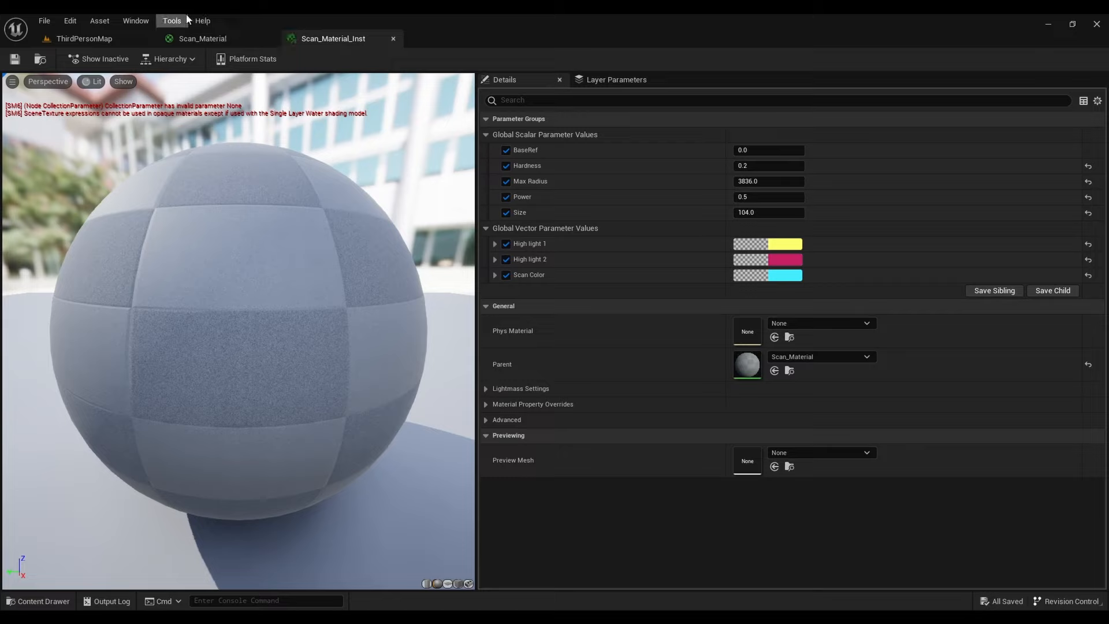
In Scan_Material, set the High light 2 parameter's default color to pink, hex sRGB FF6183, with alpha 0.068
left_click(209, 41)
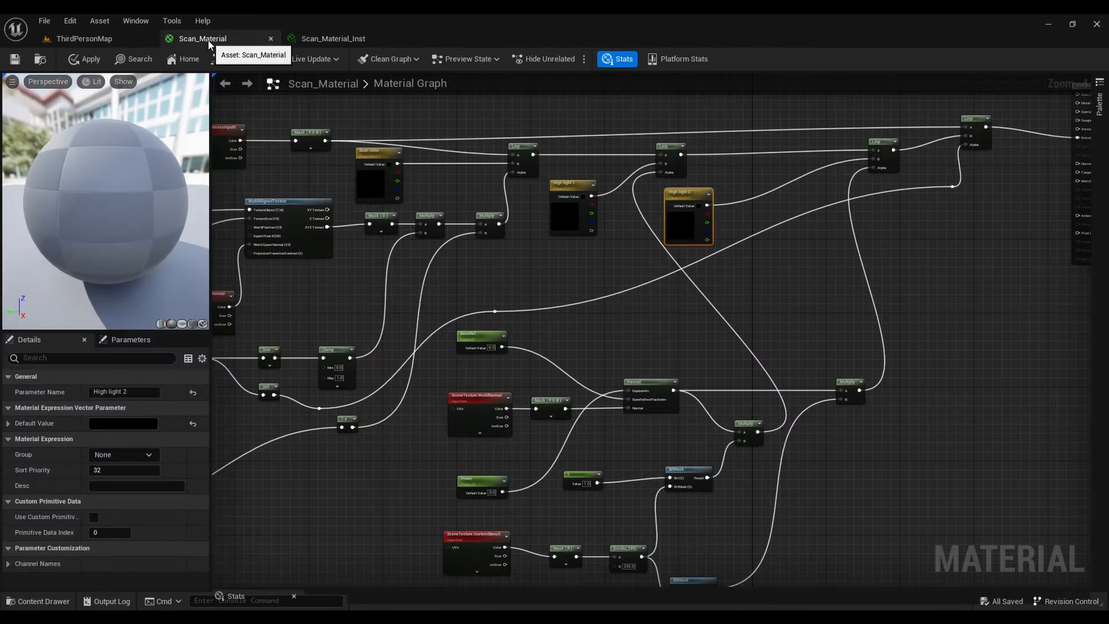
double_click(675, 222)
mouse_move(751, 325)
left_mouse_down()
mouse_move(819, 324)
mouse_move(858, 252)
mouse_move(831, 304)
mouse_move(831, 286)
left_mouse_up()
left_click(788, 487)
type("0.068")
key("Return")
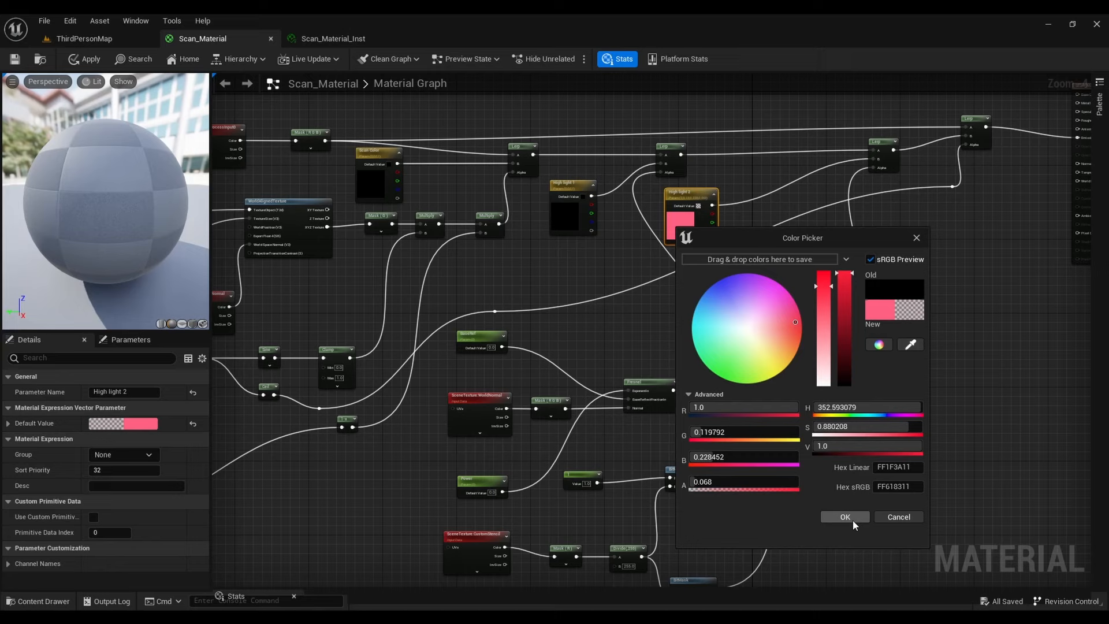
left_click(854, 520)
Set the High light 1 parameter's default color to light yellow, about hex sRGB FFF893, and lower its alpha
left_click(570, 223)
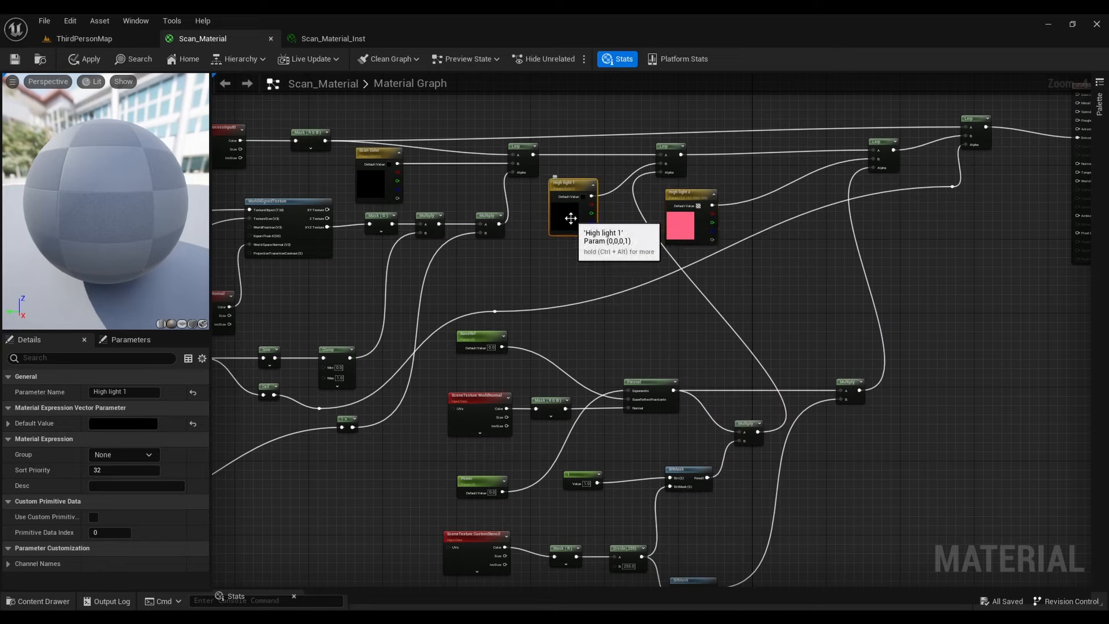
double_click(570, 223)
left_click_drag(741, 375, 702, 306)
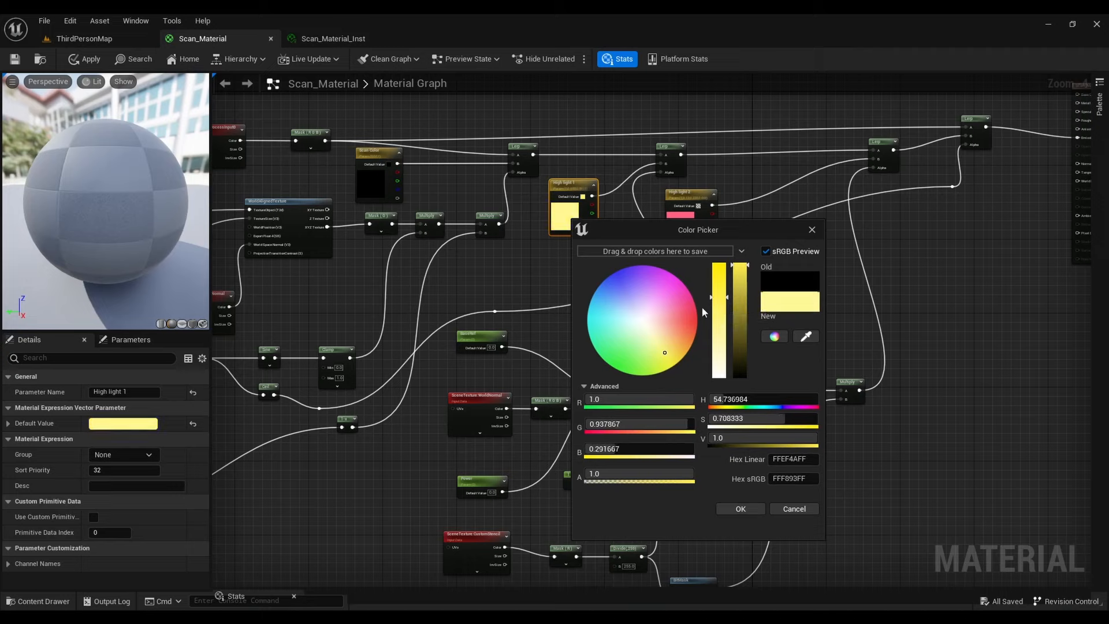
left_click_drag(689, 474, 584, 474)
left_click(750, 509)
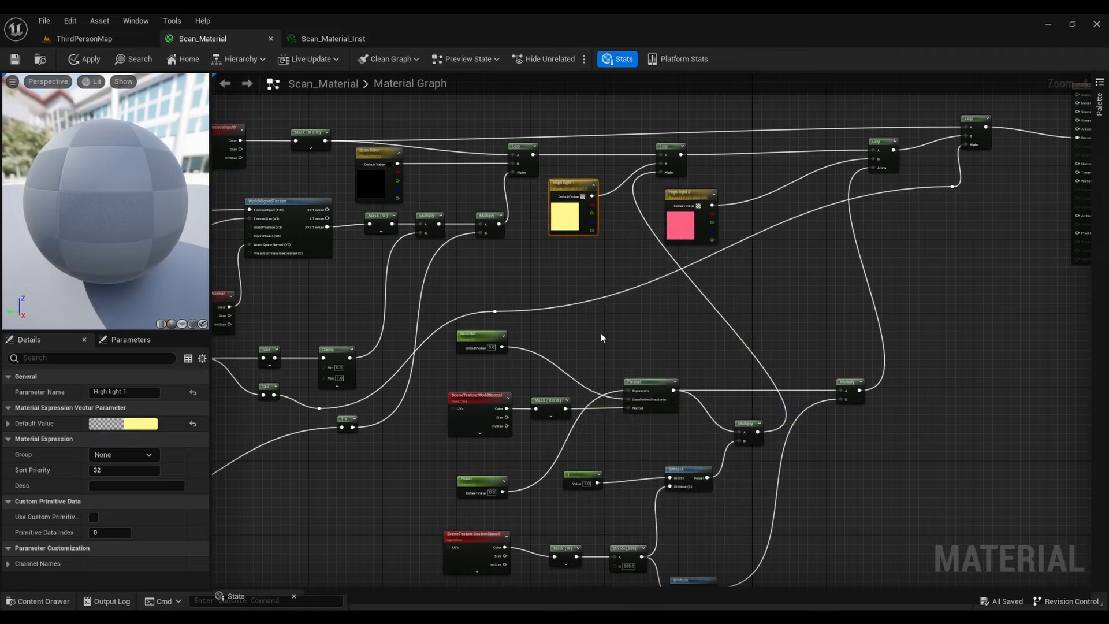
Set the Scan Color parameter's default color to cyan, hex sRGB 00F2FF, with alpha 0.214, and save Scan_Material
right_click_drag(396, 186, 526, 221)
double_click(501, 218)
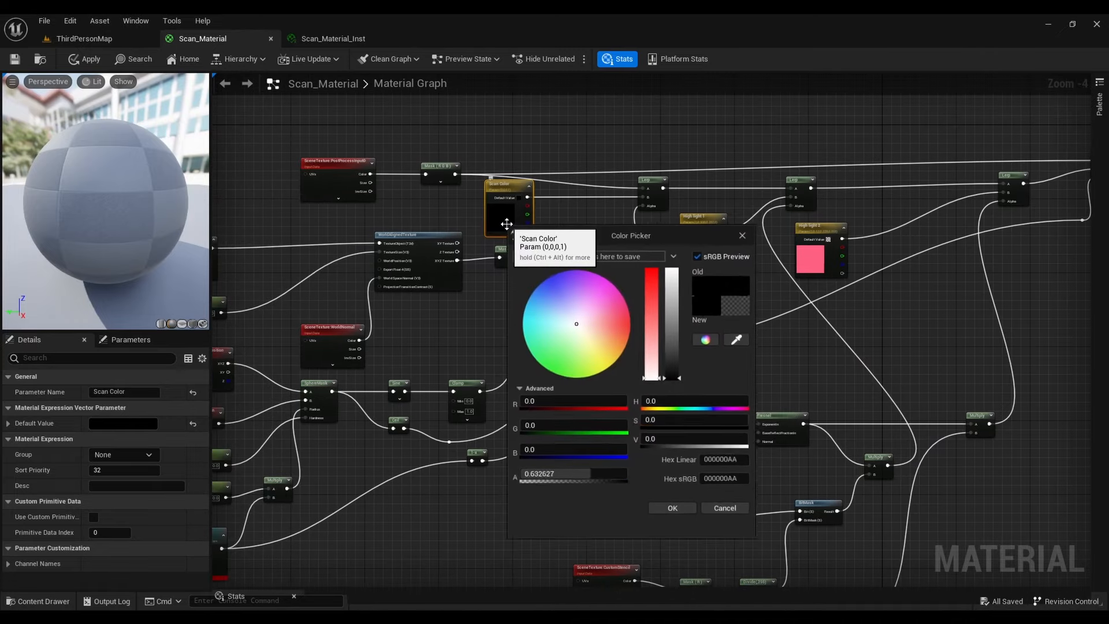
left_click_drag(554, 327, 523, 320)
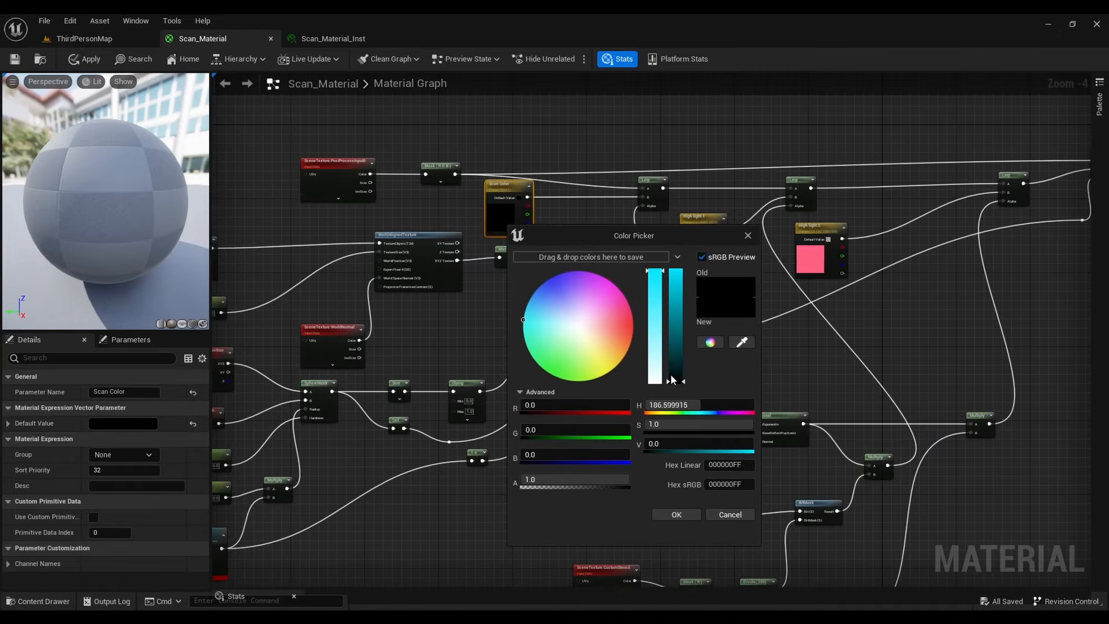
left_click_drag(675, 380, 675, 269)
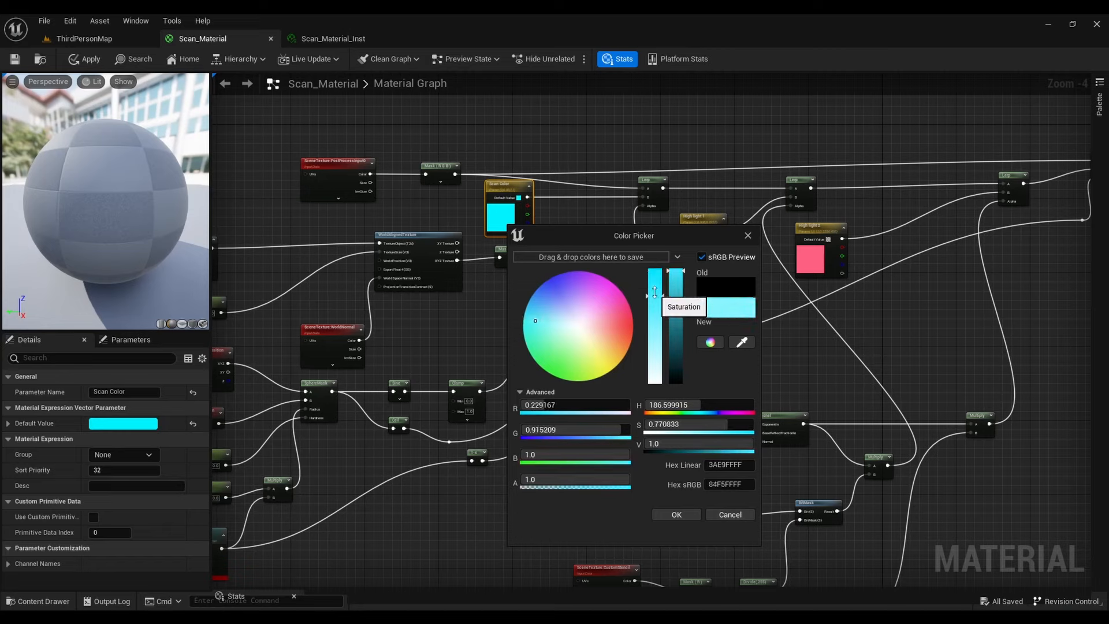
left_click_drag(613, 477, 543, 479)
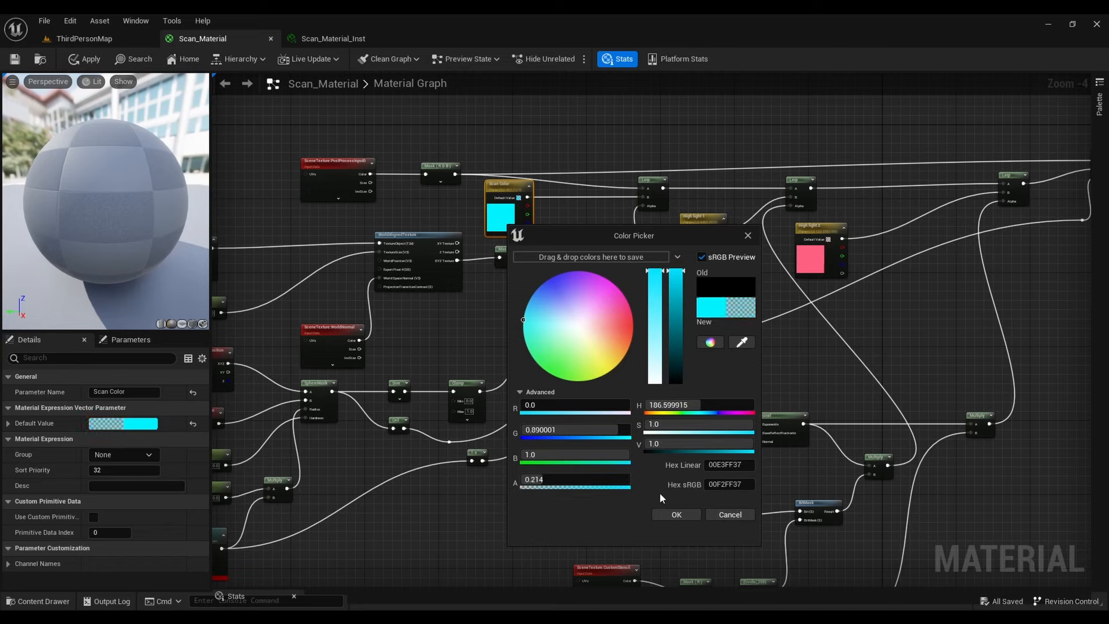
left_click(676, 514)
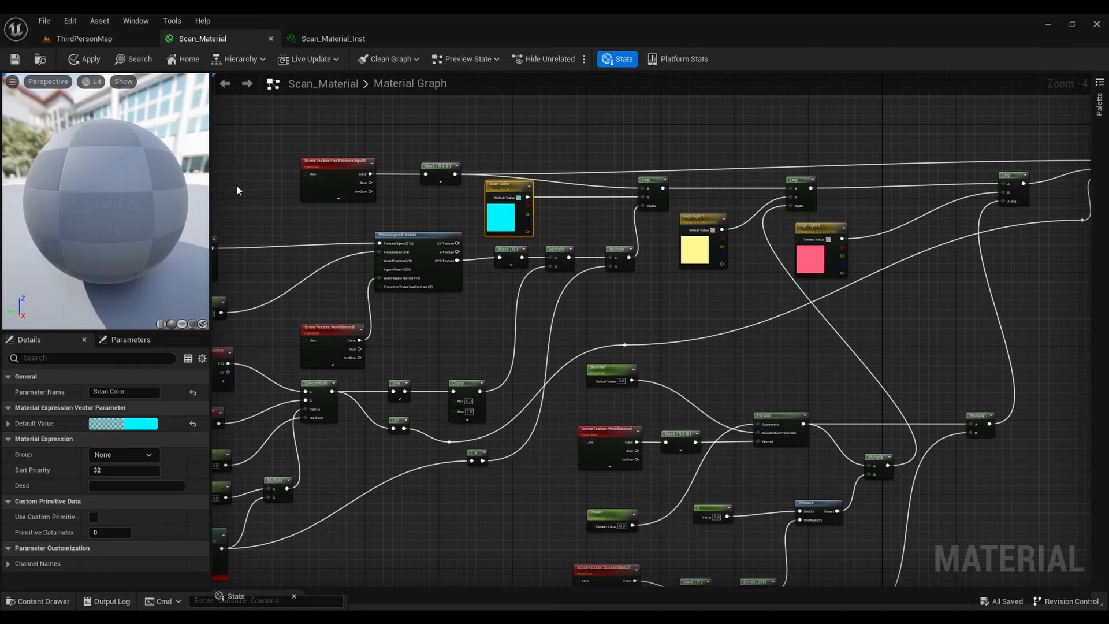
left_click(17, 65)
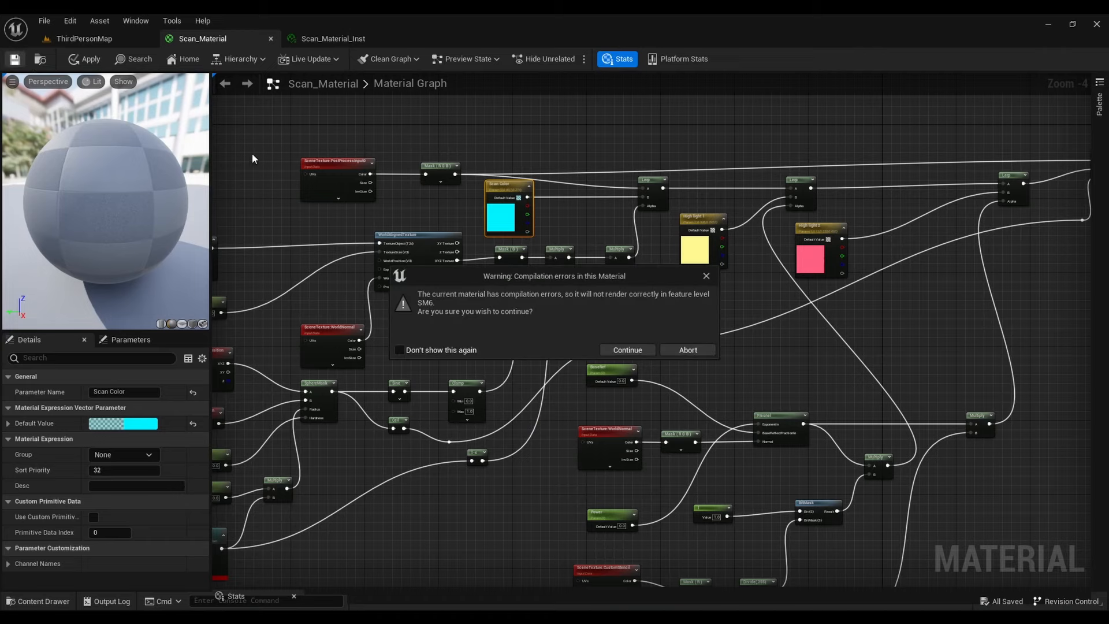
left_click(628, 350)
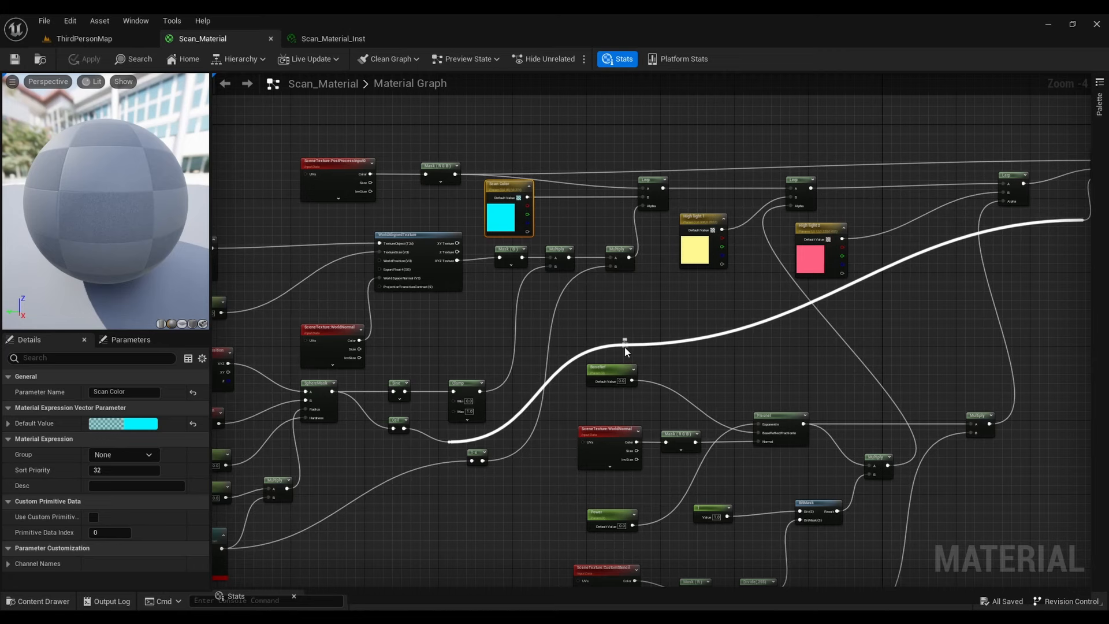
Set the PC_Radius collection parameter node's Parameter Name to Radius and save the material, continuing past the compilation warning
right_click_drag(574, 454, 769, 334)
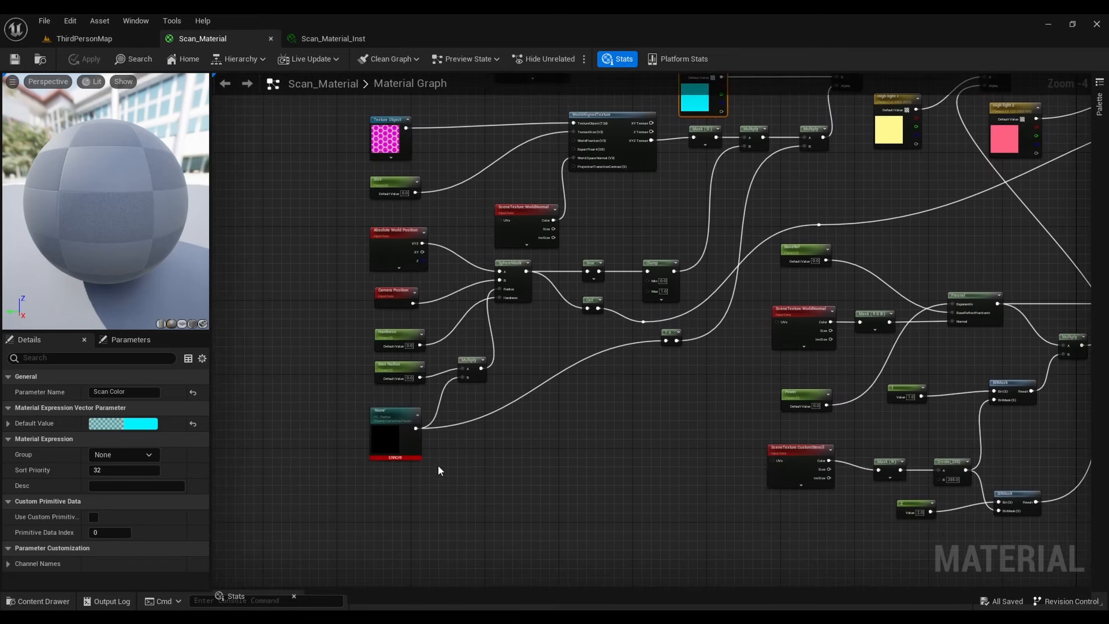
scroll(439, 463, "up", 3)
left_click(380, 396)
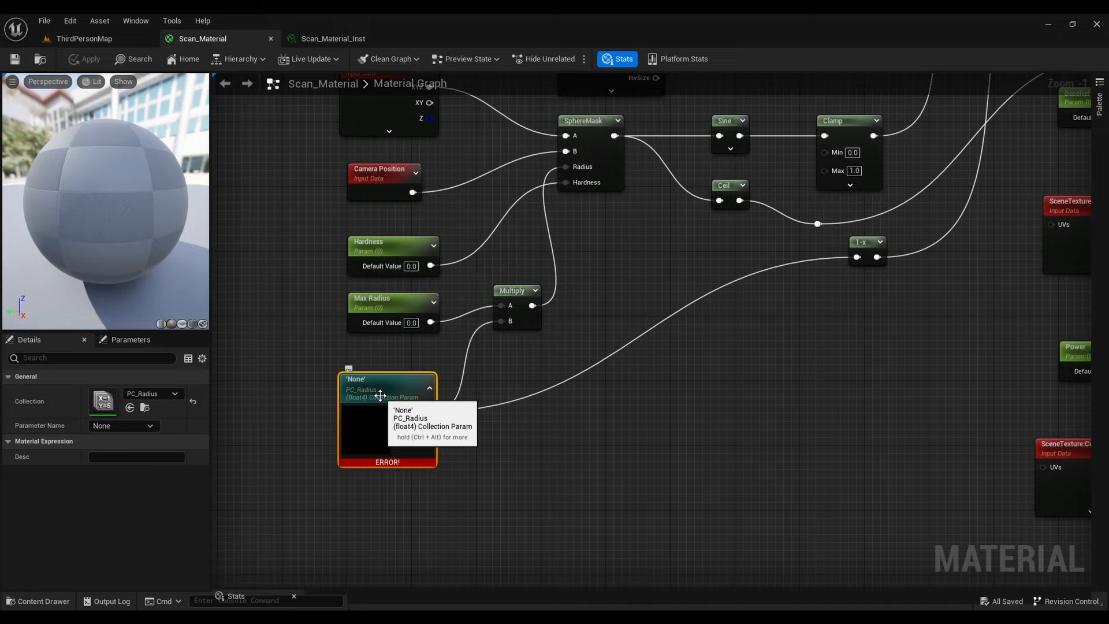
double_click(380, 395)
left_click(124, 426)
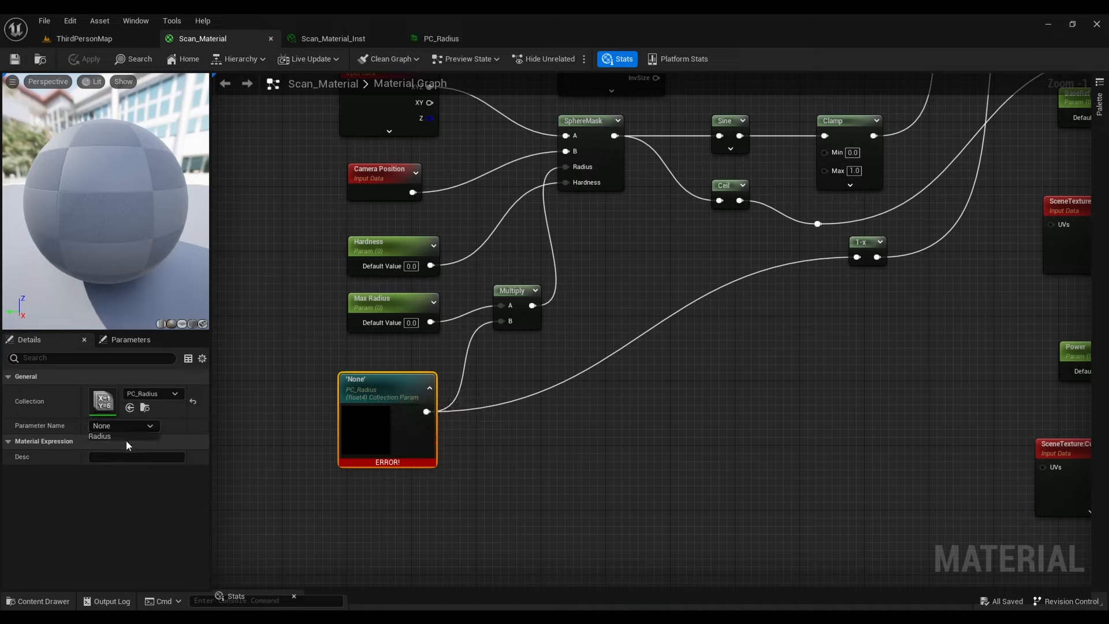
left_click(100, 437)
right_click_drag(396, 470, 446, 508)
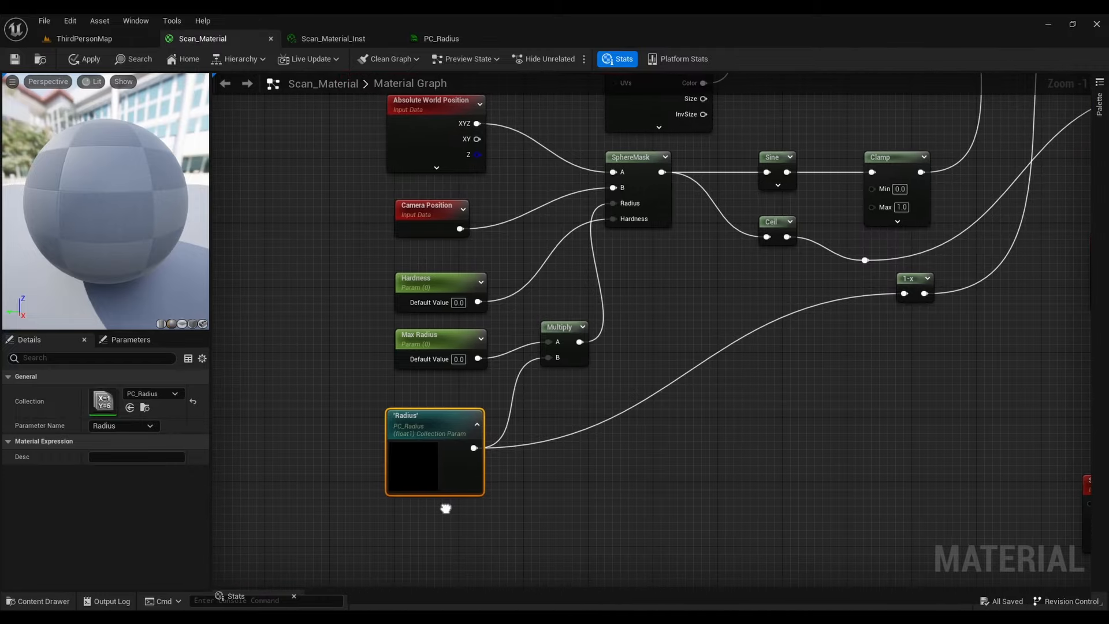
left_click(15, 59)
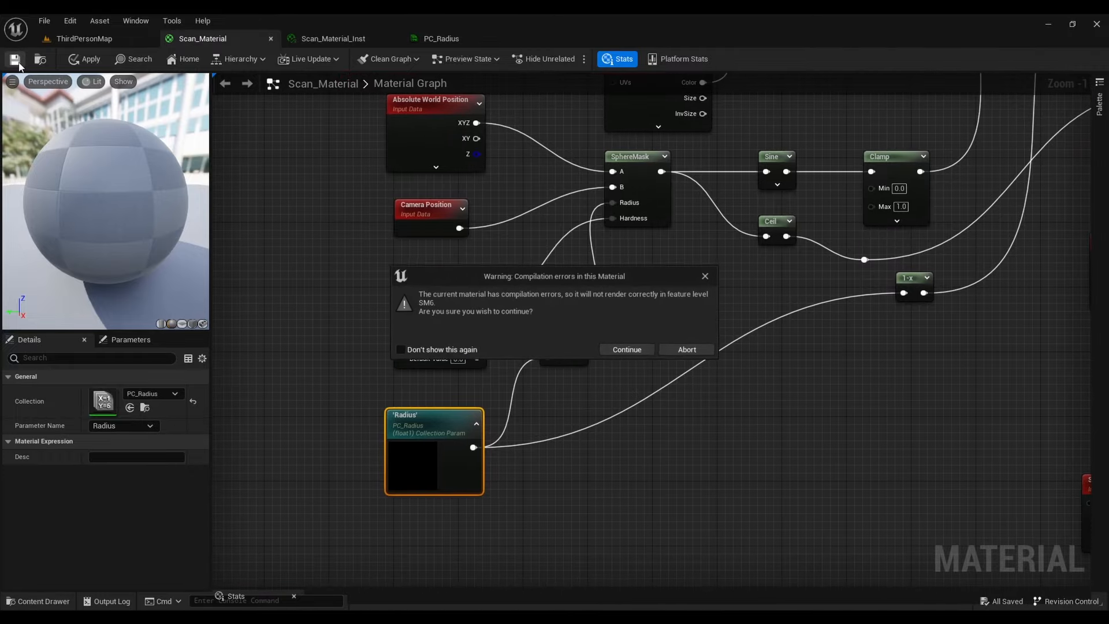
left_click(627, 350)
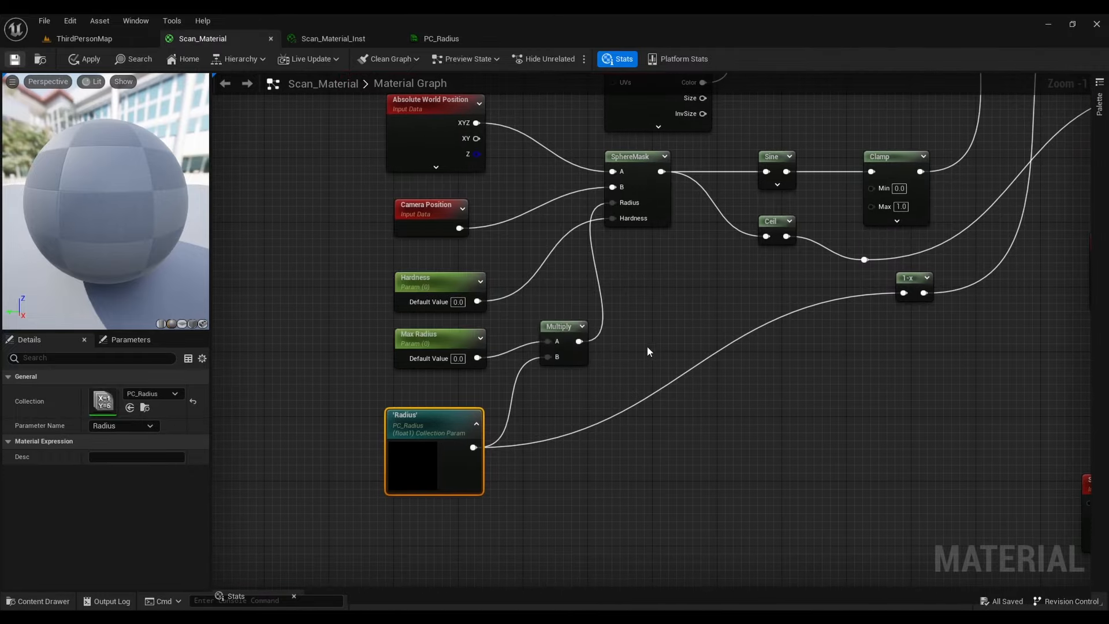
scroll(706, 351, "down", 2)
right_click_drag(706, 350, 599, 403)
scroll(598, 401, "down", 1)
right_click_drag(796, 410, 521, 420)
scroll(636, 384, "down", 1)
right_click_drag(799, 379, 849, 391)
right_click_drag(738, 424, 723, 396)
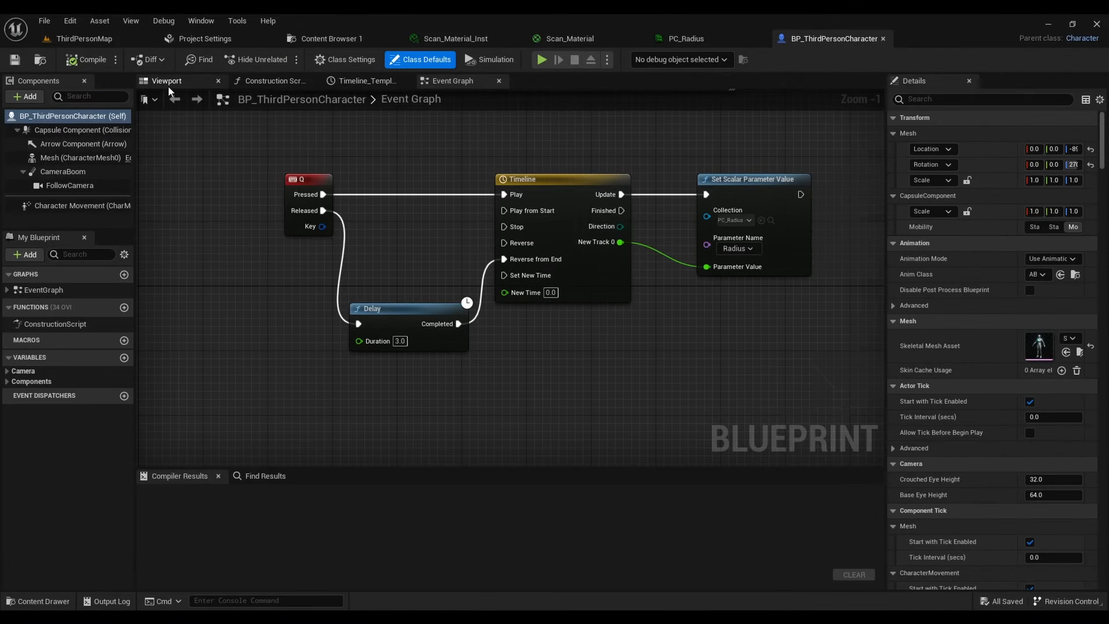
Enable Render CustomDepth Pass on BP_ThirdPersonCharacter's Mesh component, set its CustomDepth Stencil Value to 1, and compile
left_click(161, 84)
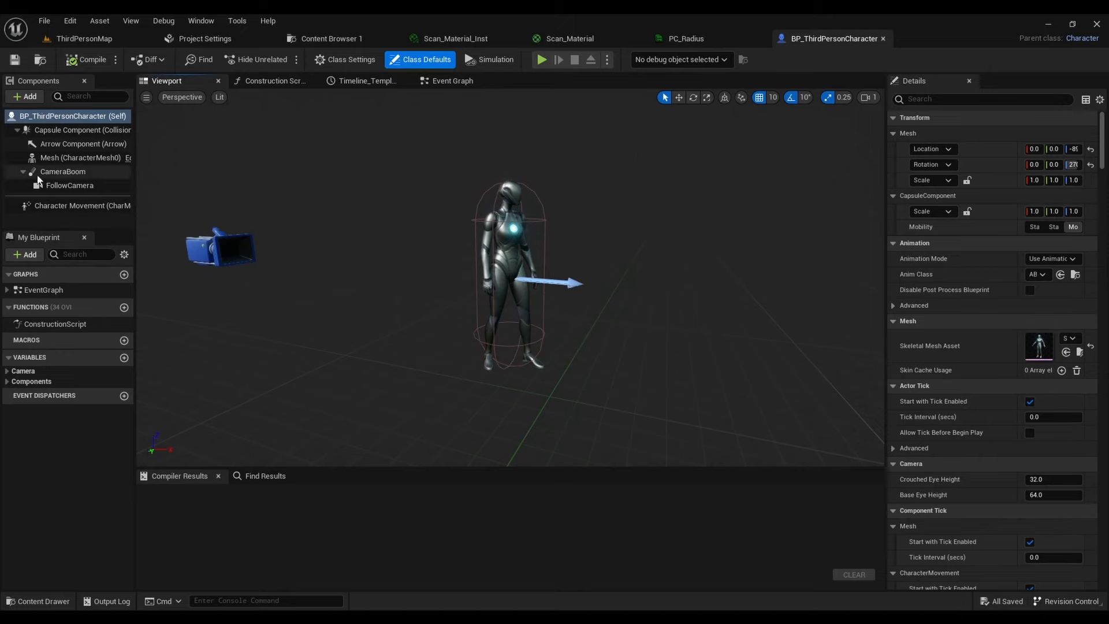
mouse_move(65, 162)
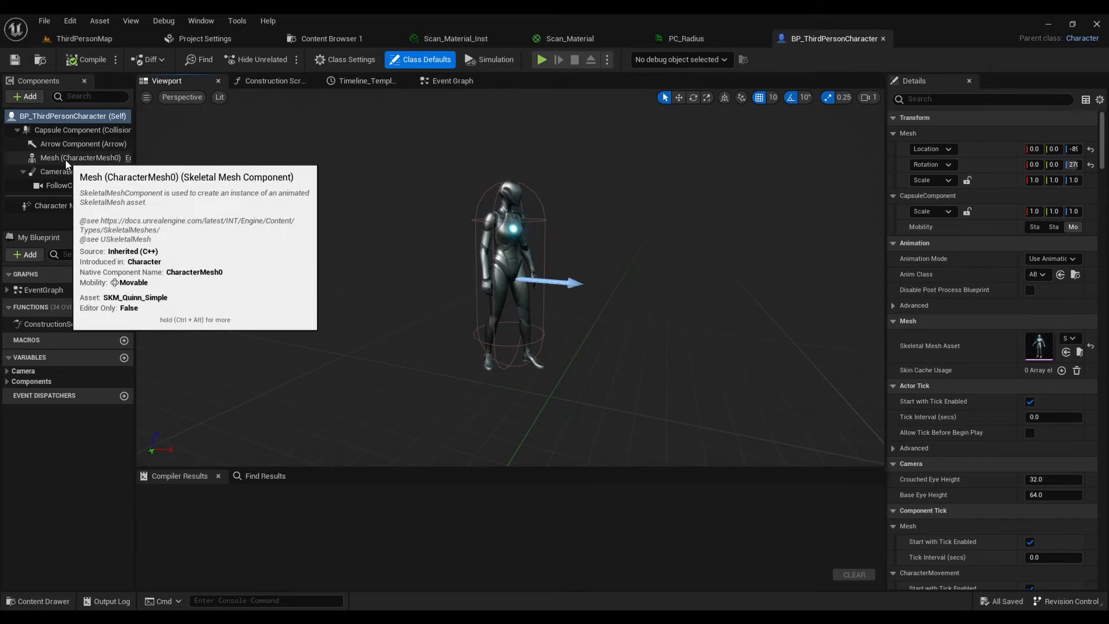
left_click(66, 158)
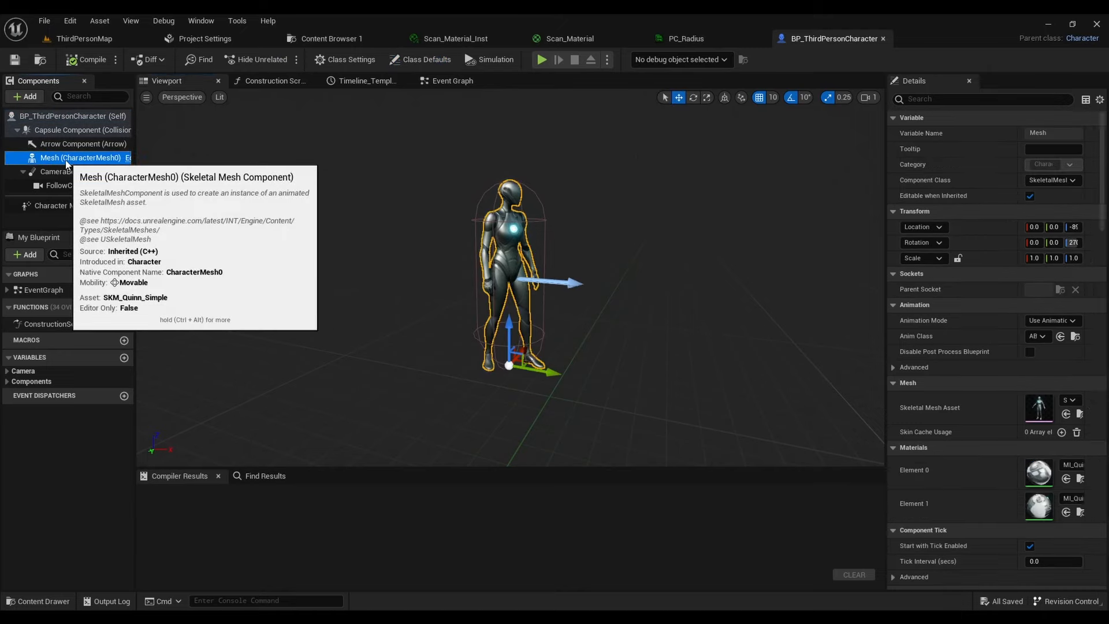
left_click(952, 100)
type("cu")
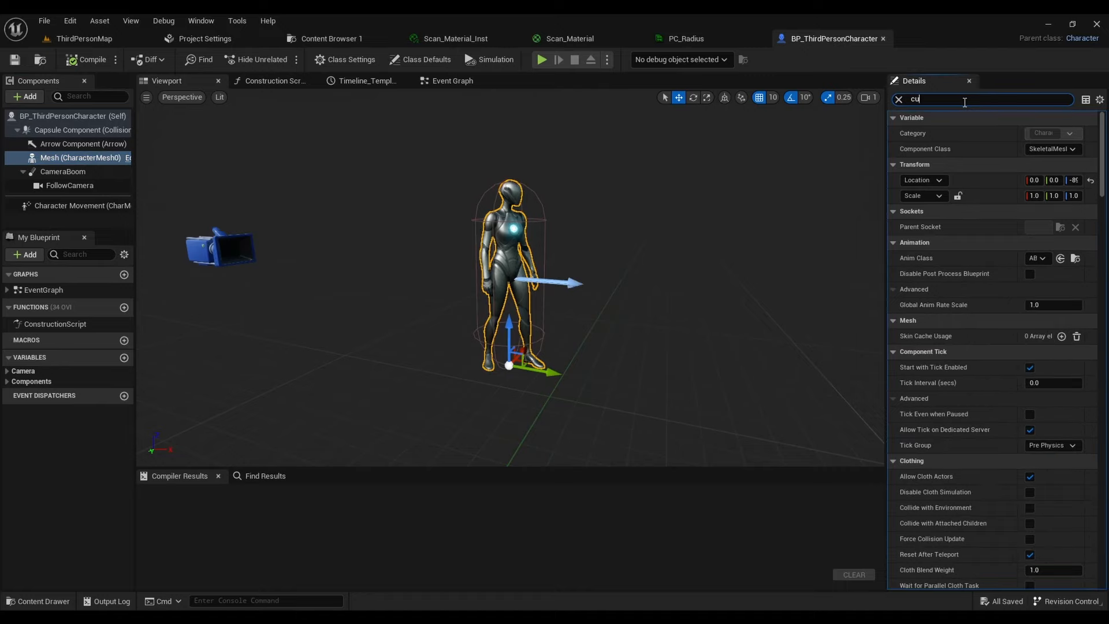
type("stom")
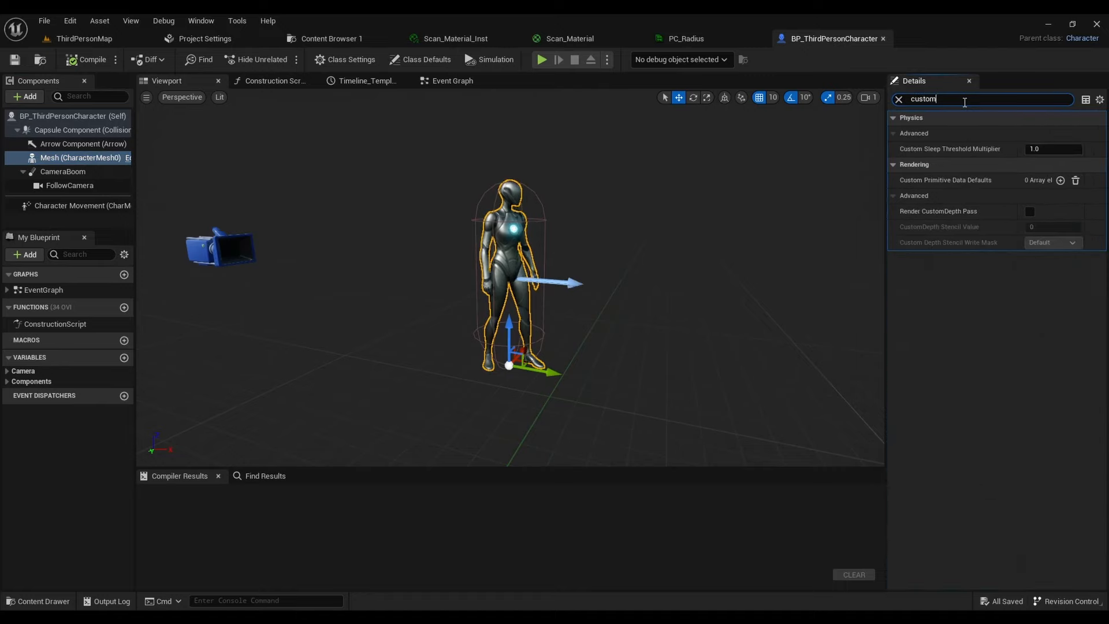
left_click(1032, 212)
left_click(1053, 227)
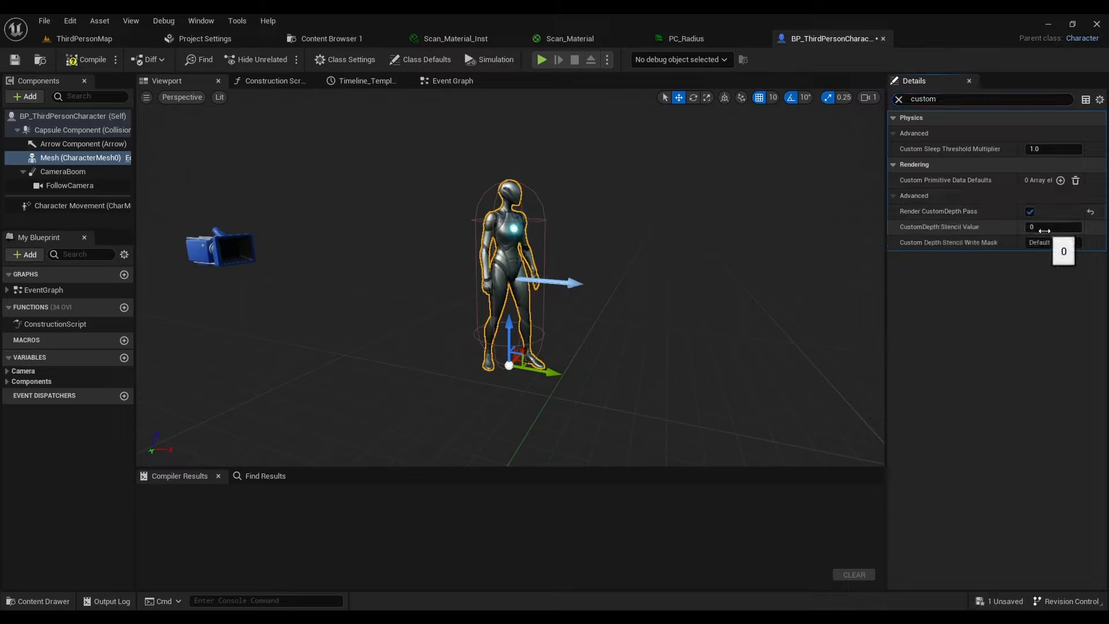
type("1")
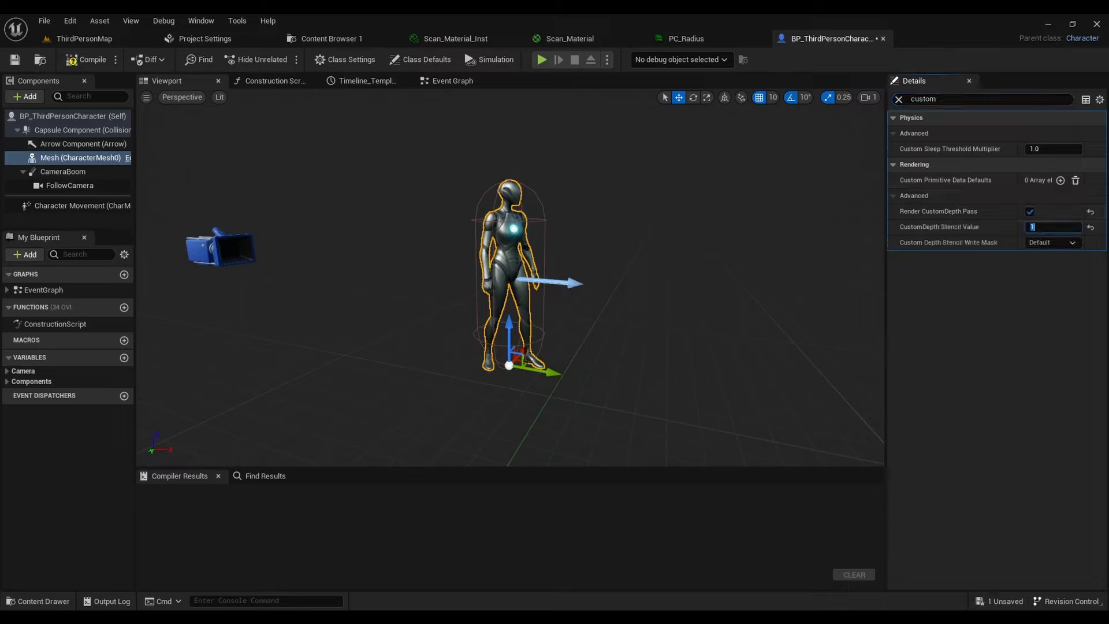
left_click(88, 62)
Find the Post Process Volume actor and place it on the floor of ThirdPersonMap
left_click(101, 41)
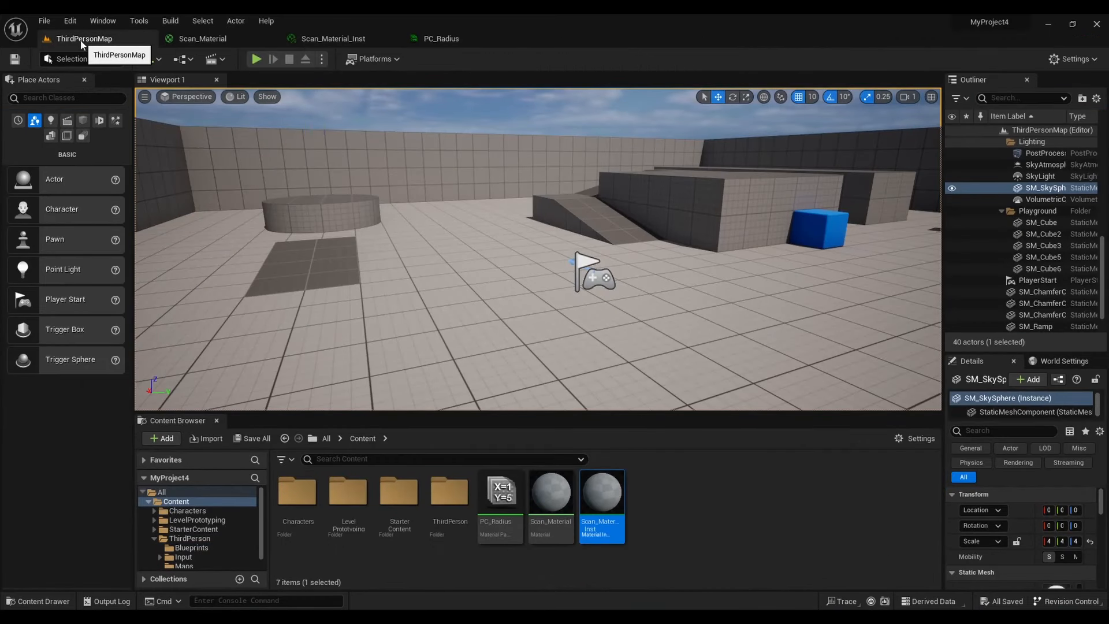
left_click(99, 98)
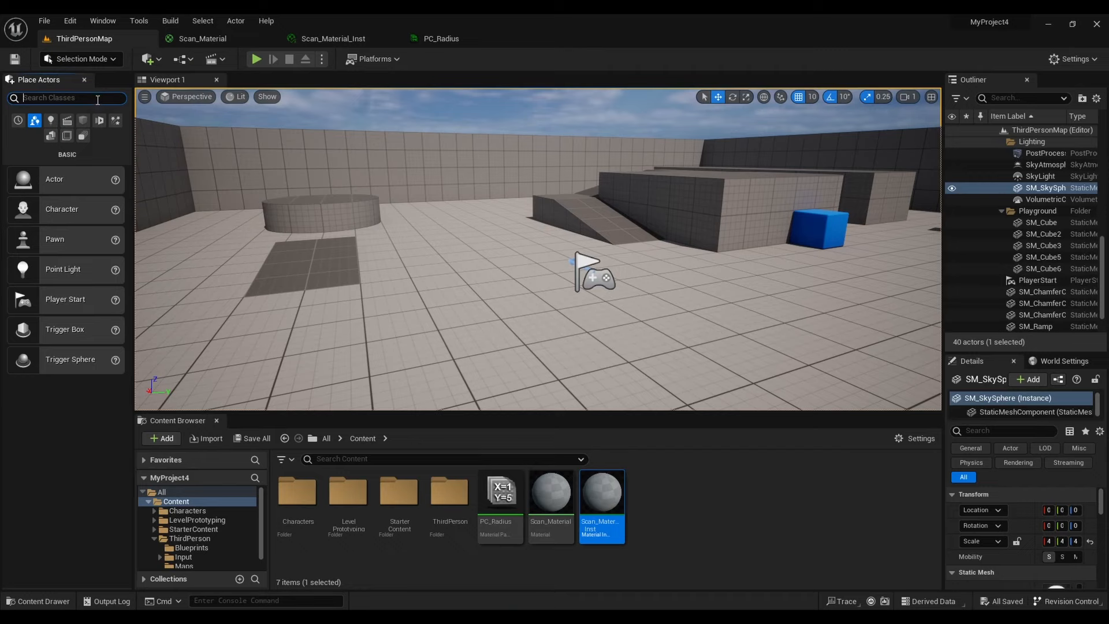
type("post")
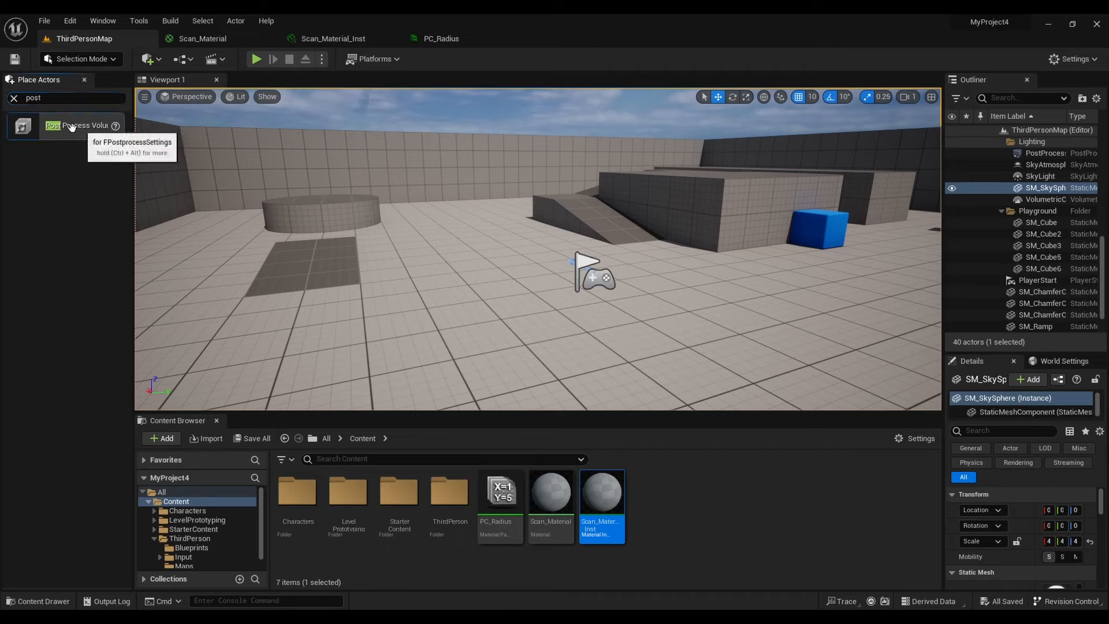
left_click_drag(72, 127, 498, 316)
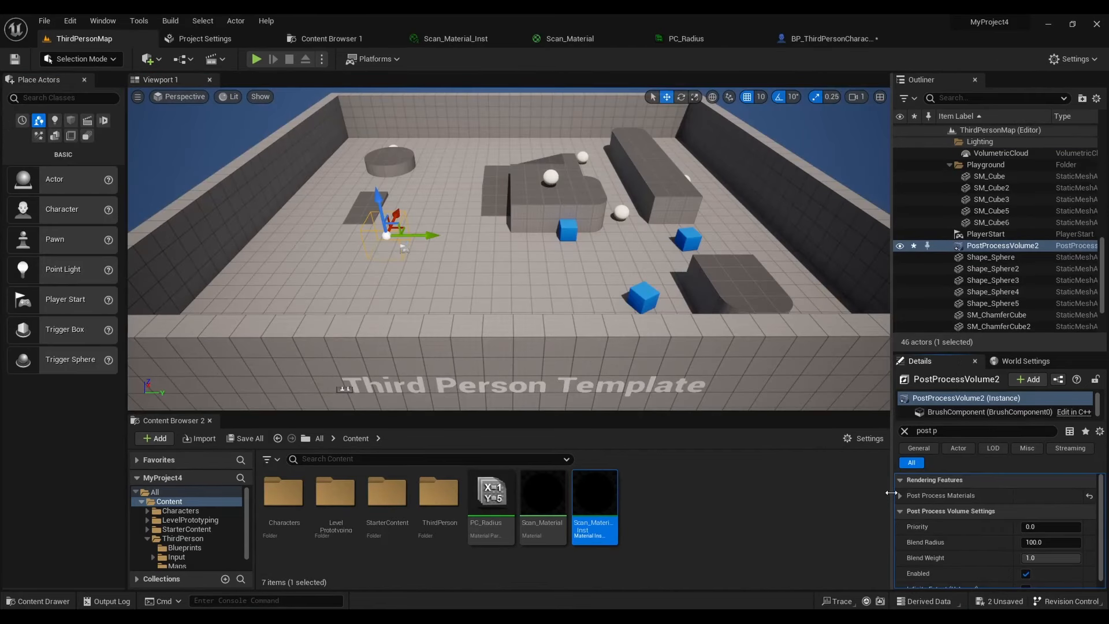
Expand the volume's Post Process Materials array and search for "scan" among the assets for its first element
left_click_drag(891, 493, 843, 484)
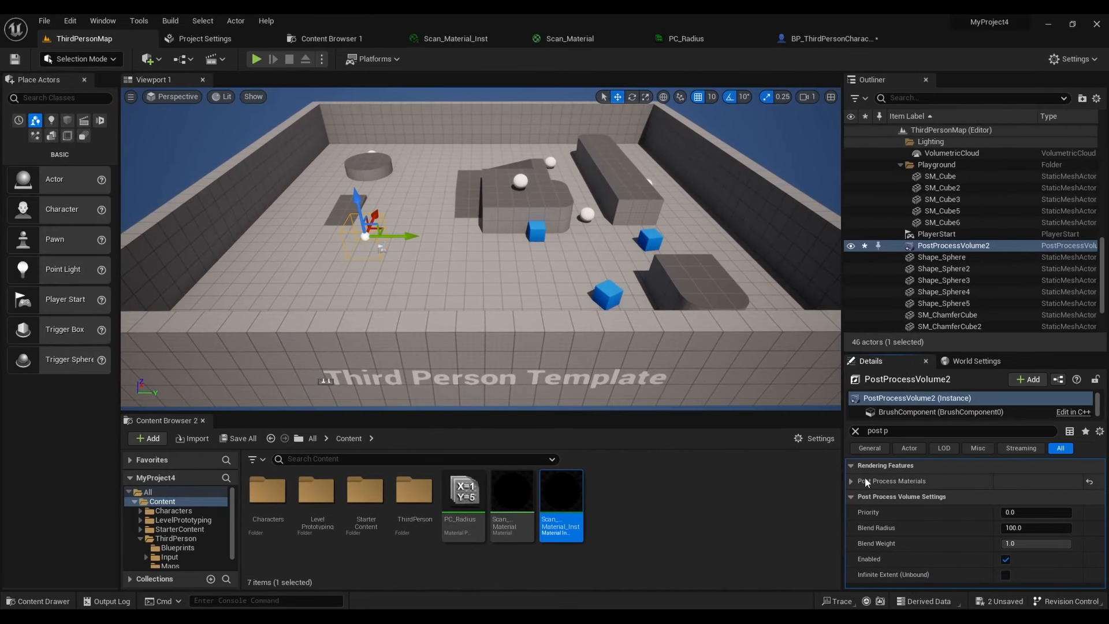
left_click(851, 482)
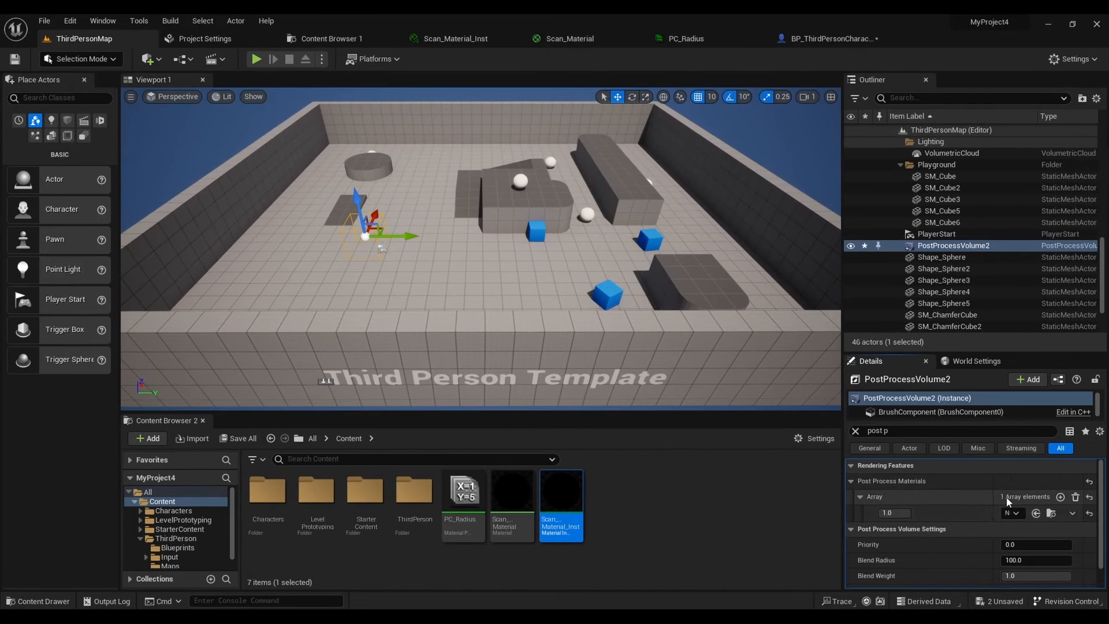
left_click(1015, 513)
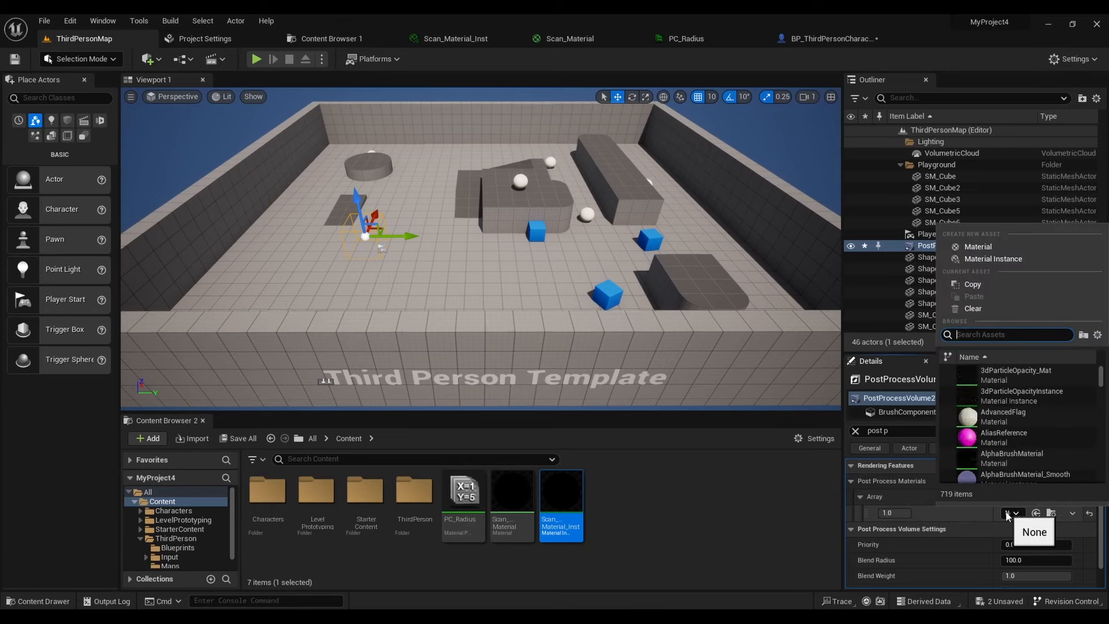
type("scan")
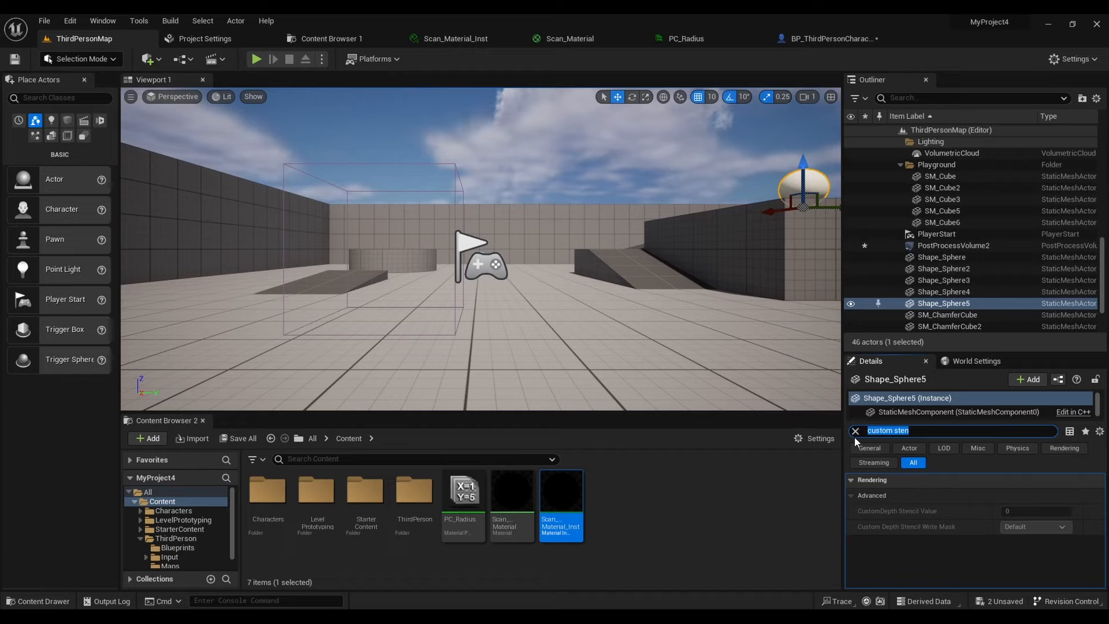
Select PostProcessVolume2 in the level and enable its Infinite Extent (Unbound) option
type("infi")
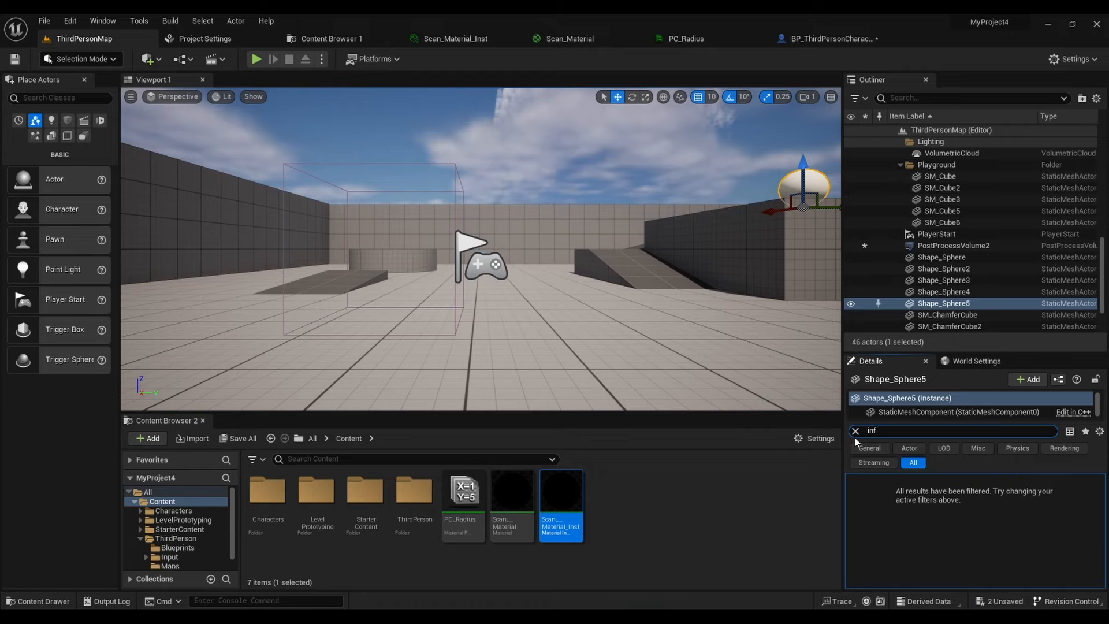
left_click(855, 435)
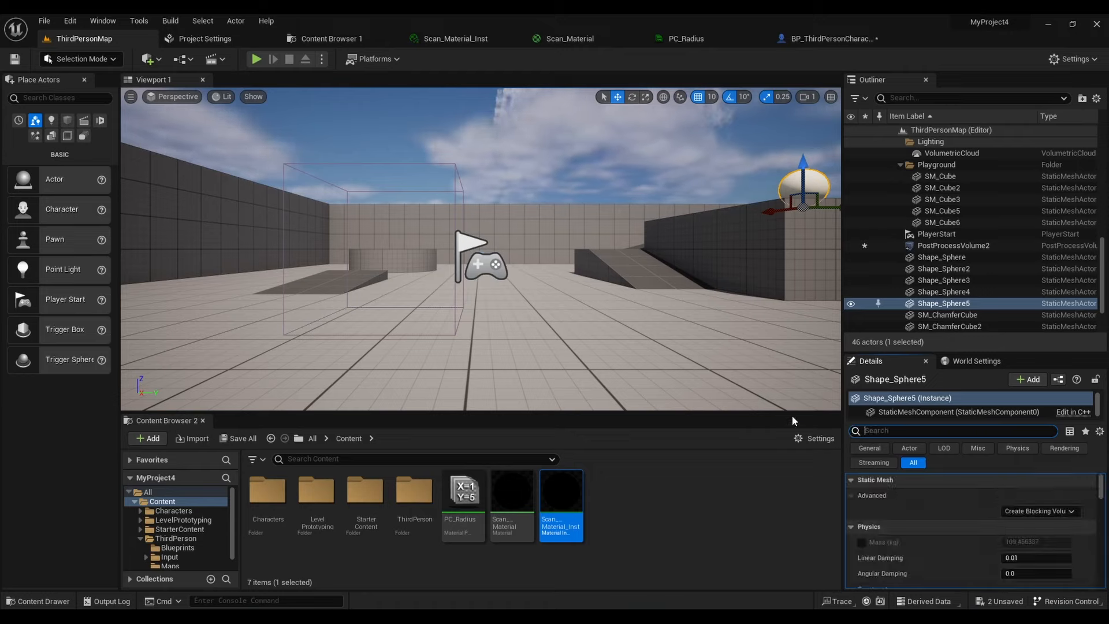
left_click(454, 181)
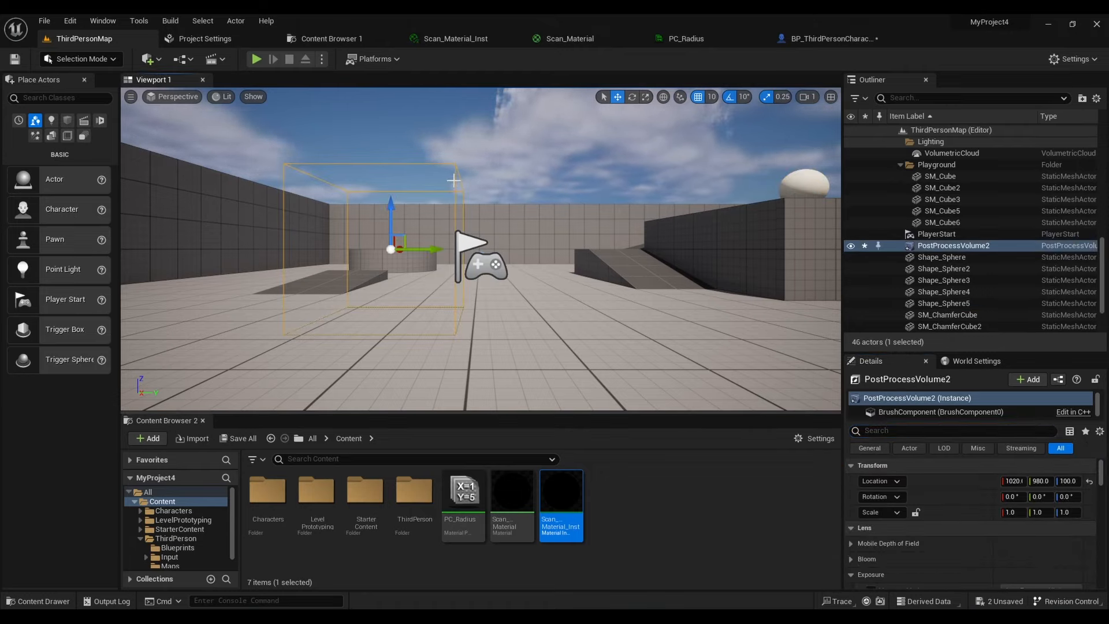
left_click(866, 431)
type("infin")
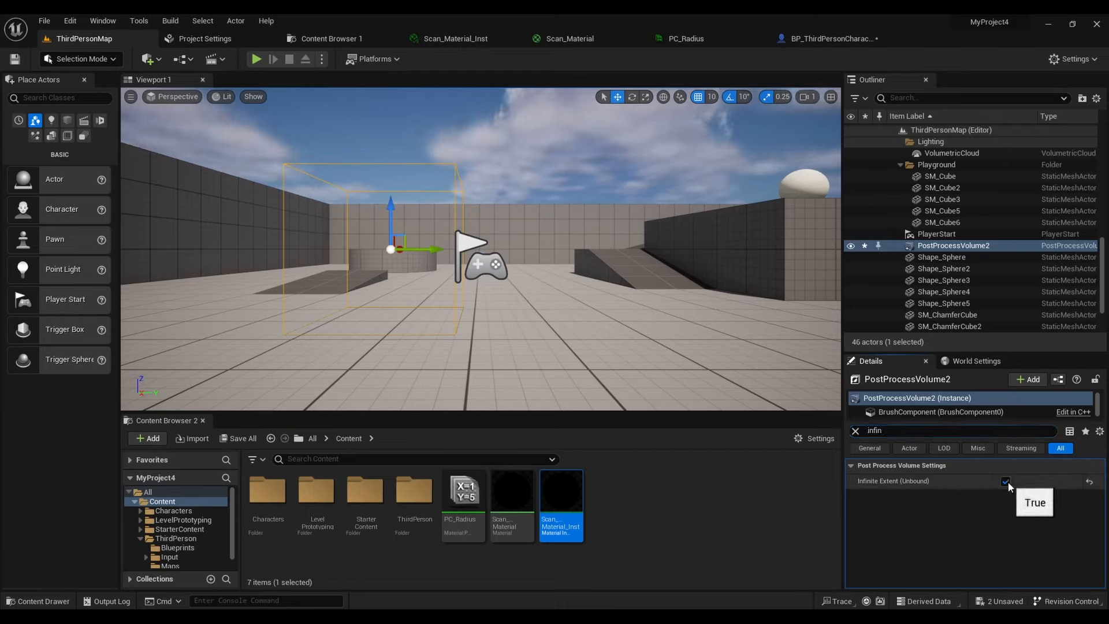
left_click(1006, 481)
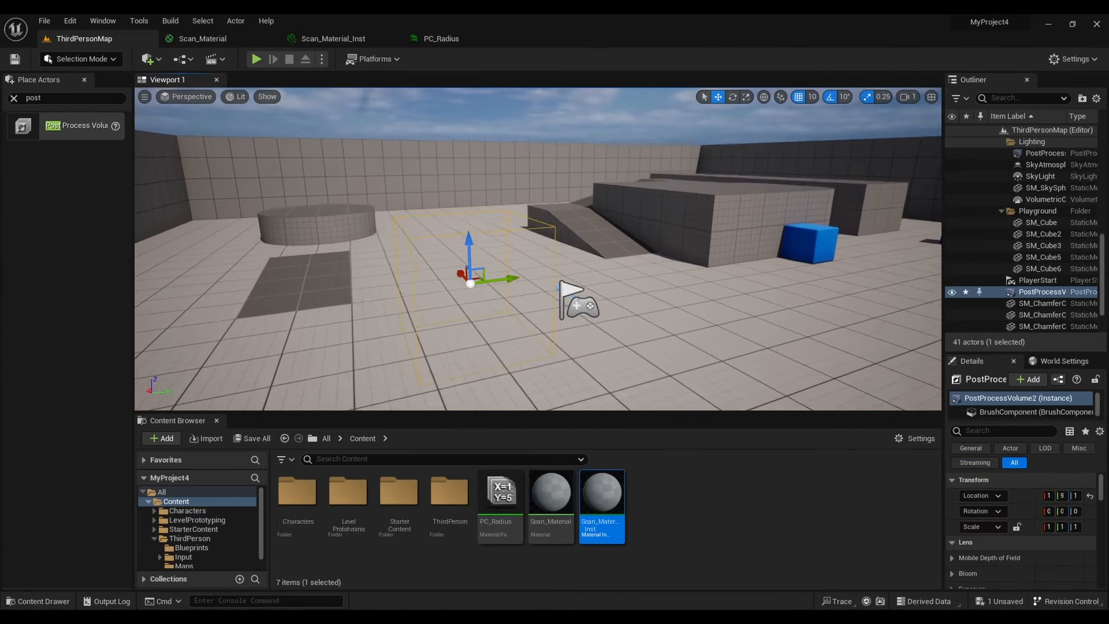
right_click_drag(478, 267, 405, 340)
scroll(479, 269, "down", 1)
scroll(501, 254, "up", 2)
right_click_drag(527, 243, 562, 207)
scroll(538, 248, "down", 5)
middle_click_drag(508, 279, 504, 232)
mouse_move(508, 279)
right_mouse_down()
mouse_move(549, 346)
mouse_move(500, 271)
right_mouse_up()
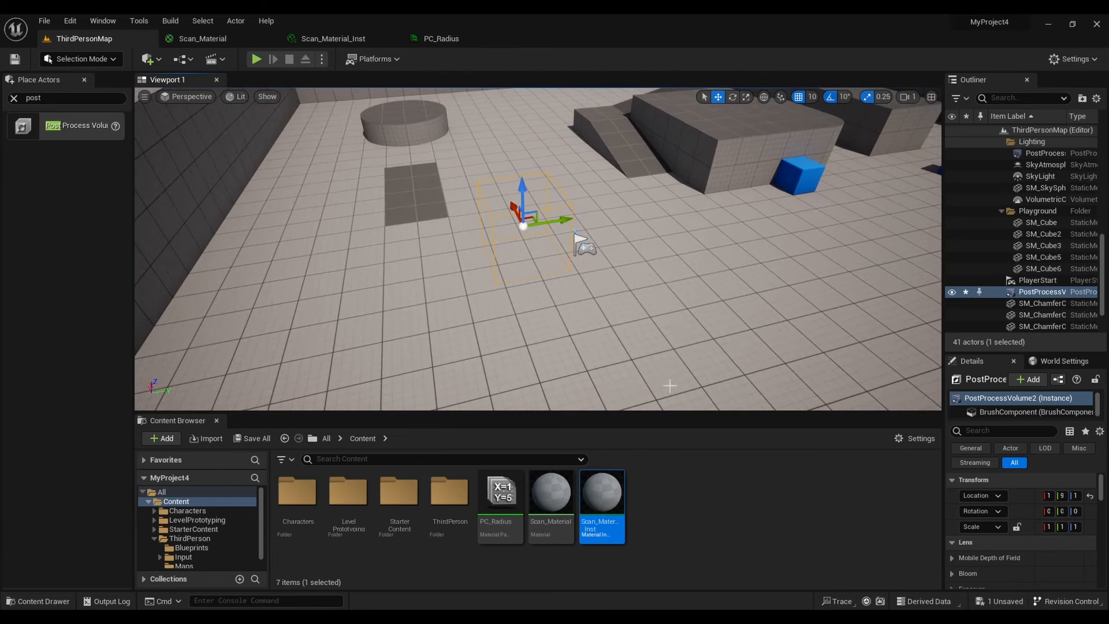
left_click(697, 491)
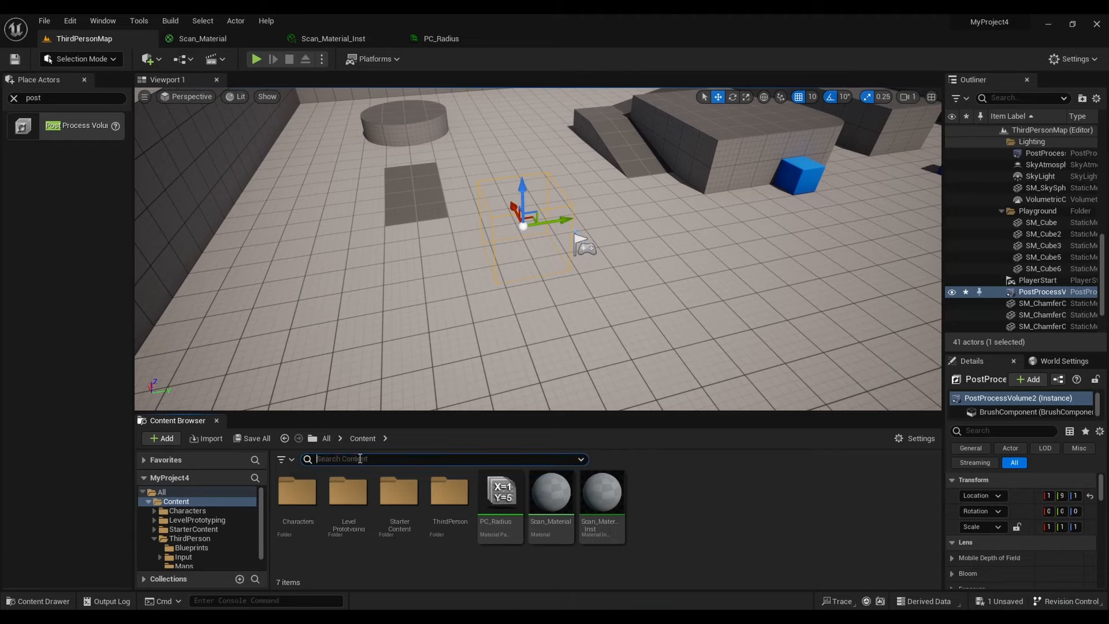
type("s")
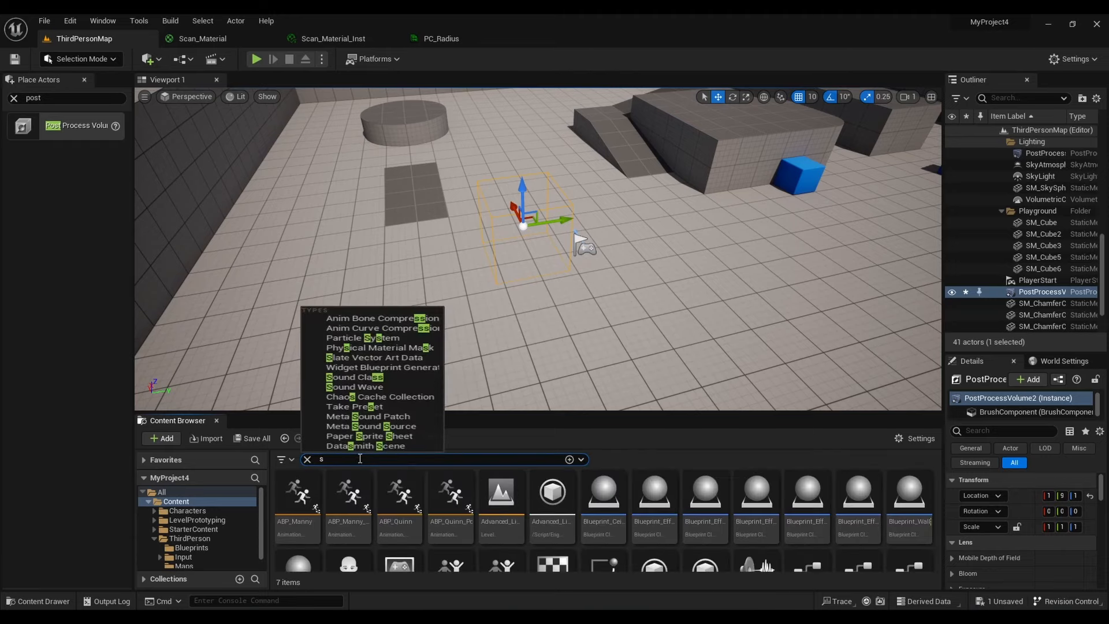
key("BackSpace")
type("cuibe")
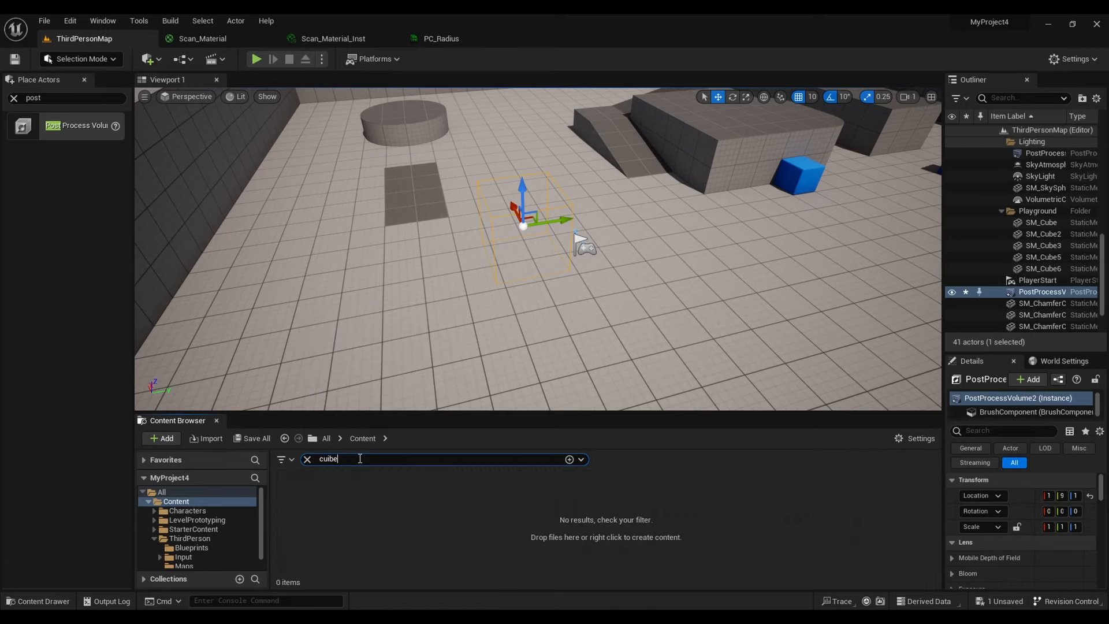
type("be")
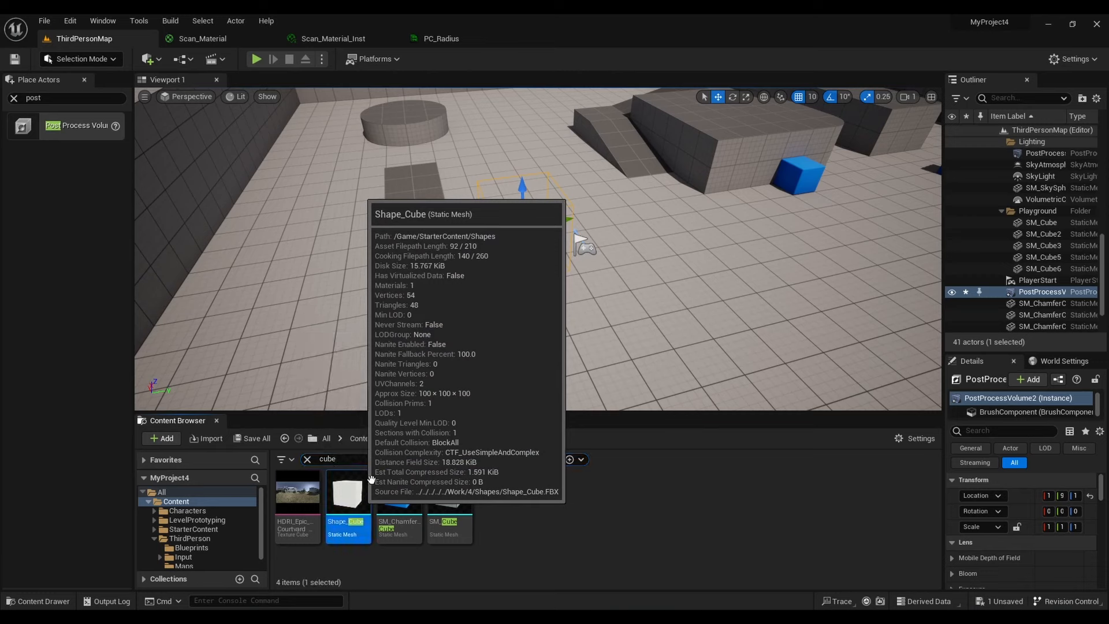
left_click_drag(347, 496, 615, 218)
right_click_drag(615, 217, 621, 180)
right_click_drag(598, 291, 601, 263)
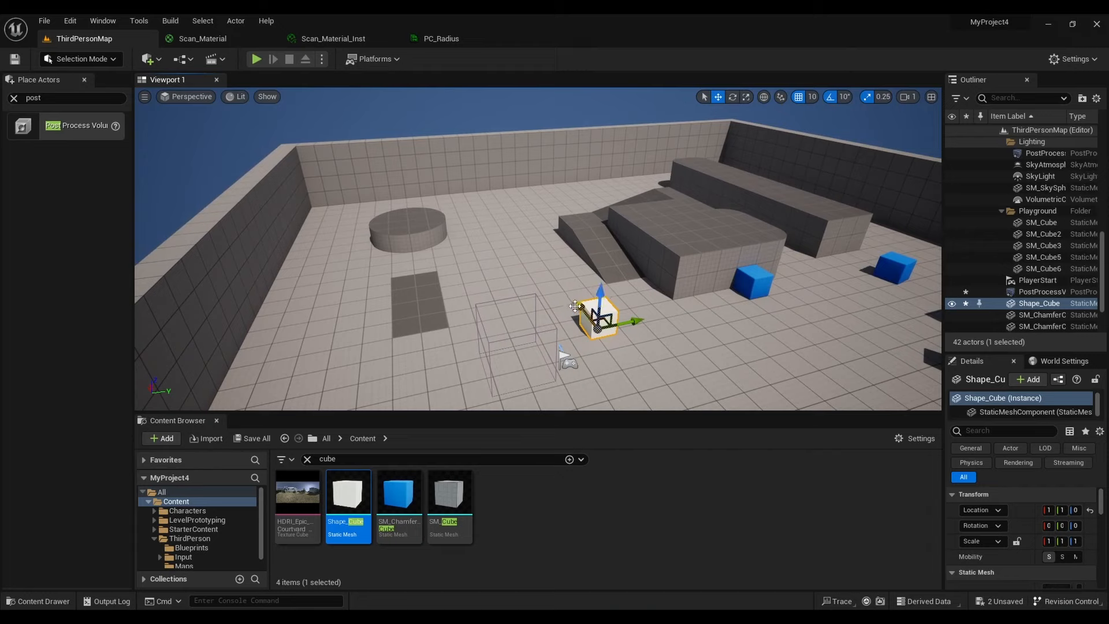
key("Delete")
Search the content for "spher" and place Shape_Sphere on the open floor of ThirdPersonMap, left of the ramp
left_click(374, 459)
double_click(374, 459)
type("spher")
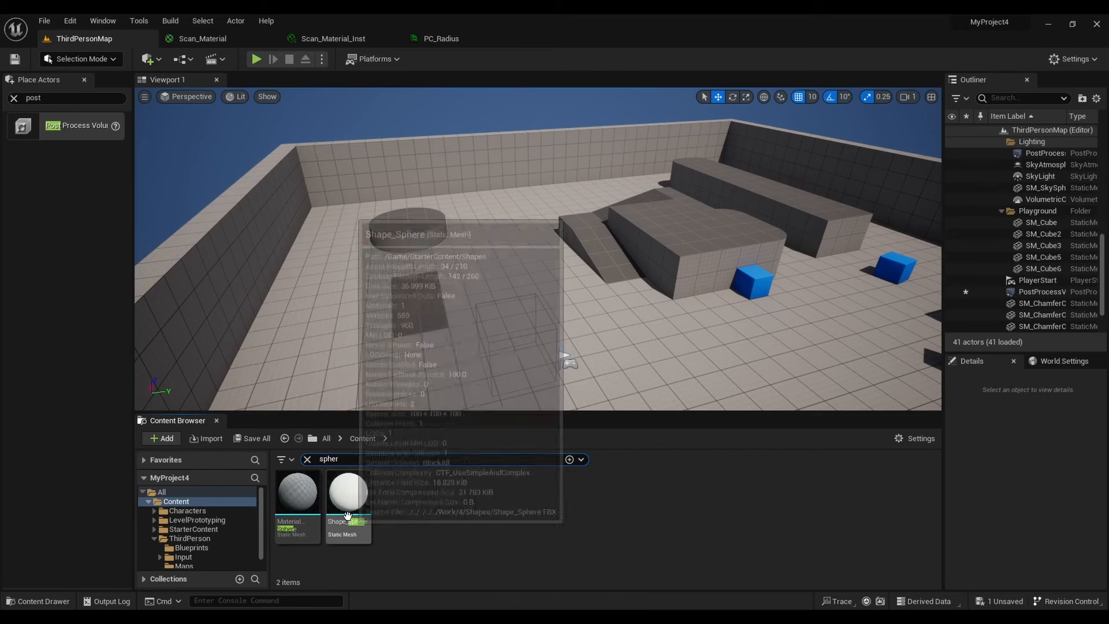
left_click_drag(341, 538, 557, 299)
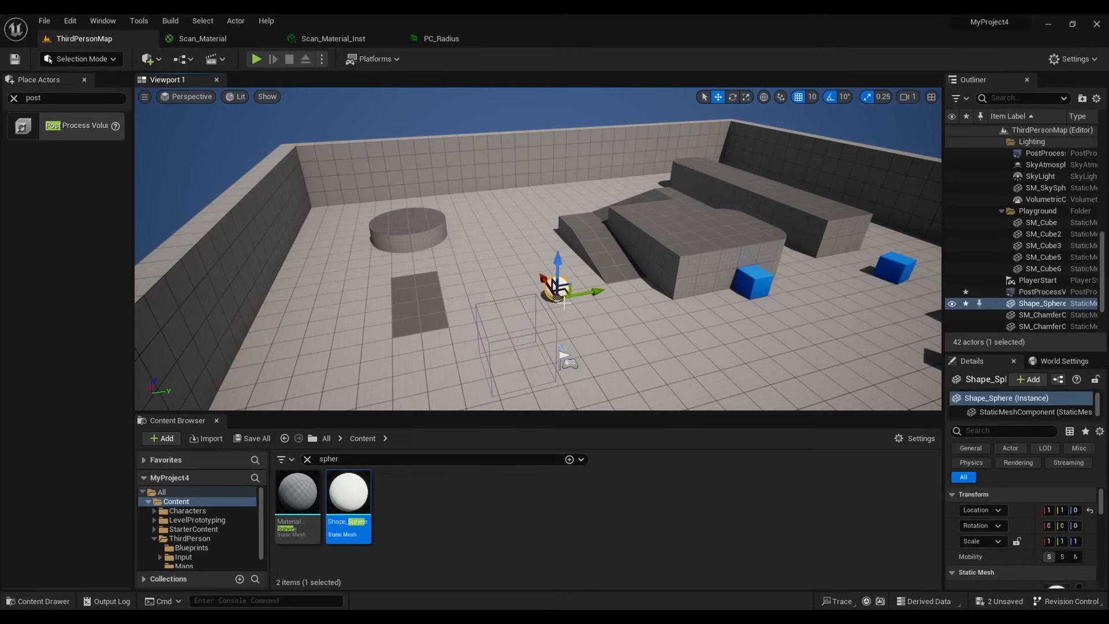
Duplicate the sphere around the level, spreading the copies behind the raised blocks and placing one on the floor beside the cylinder
left_click_drag(543, 279, 607, 245, "alt")
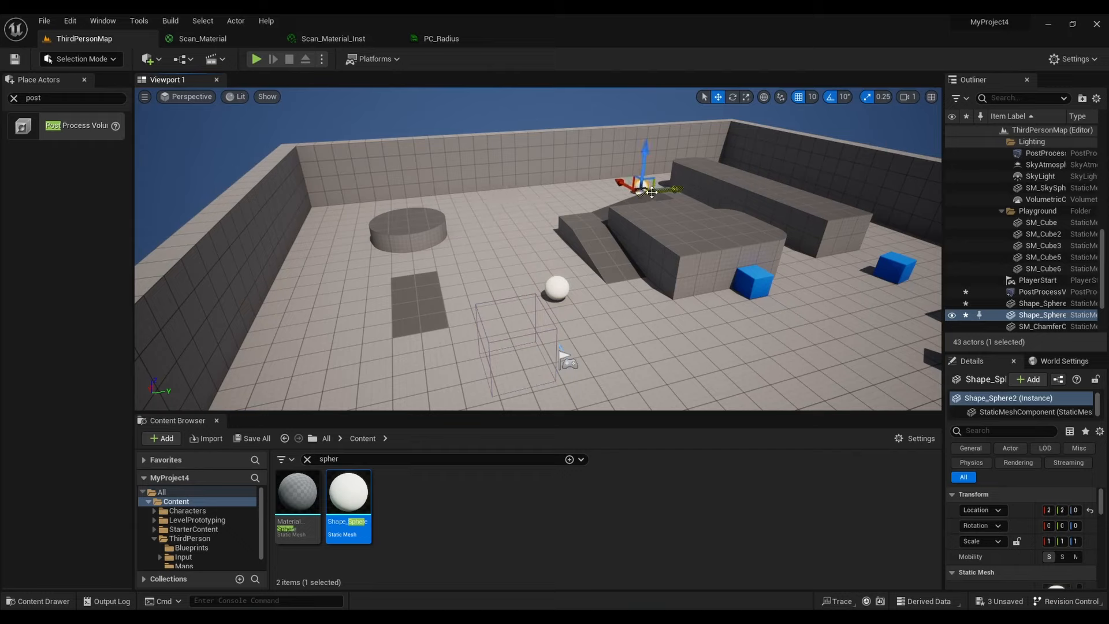
left_click_drag(618, 186, 632, 195)
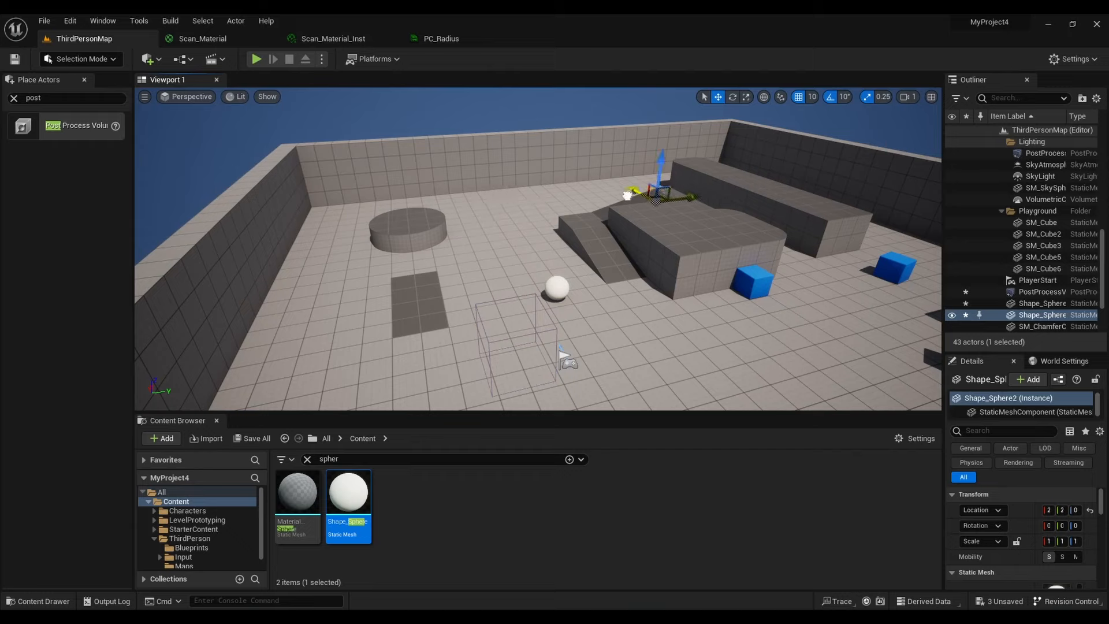
left_click(555, 287)
left_click_drag(569, 273, 373, 215)
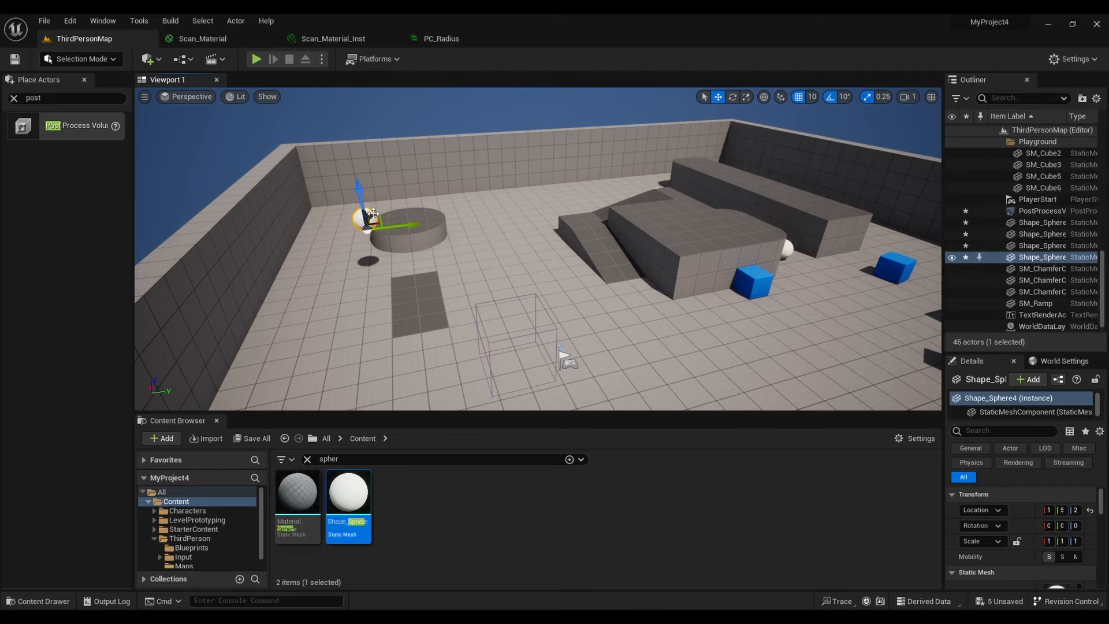
key("ctrl+z")
left_click_drag(367, 255, 369, 207)
key("f")
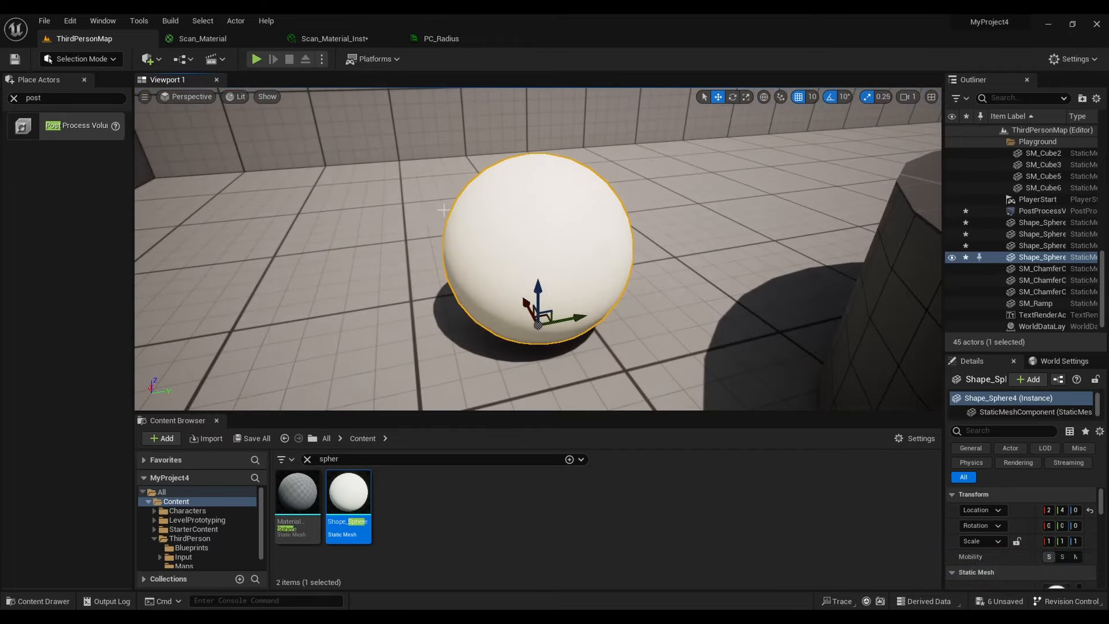
Duplicate the sphere by the cylinder once more and bring the new copy over beside the ramp
scroll(462, 208, "down", 5)
left_click_drag(431, 210, 778, 257, "alt")
left_click_drag(493, 271, 420, 279)
left_click_drag(473, 306, 620, 215, "alt")
right_click_drag(626, 218, 711, 205)
right_click_drag(549, 258, 618, 220)
right_click_drag(510, 267, 468, 303)
left_click_drag(288, 349, 612, 175, "alt")
key("f")
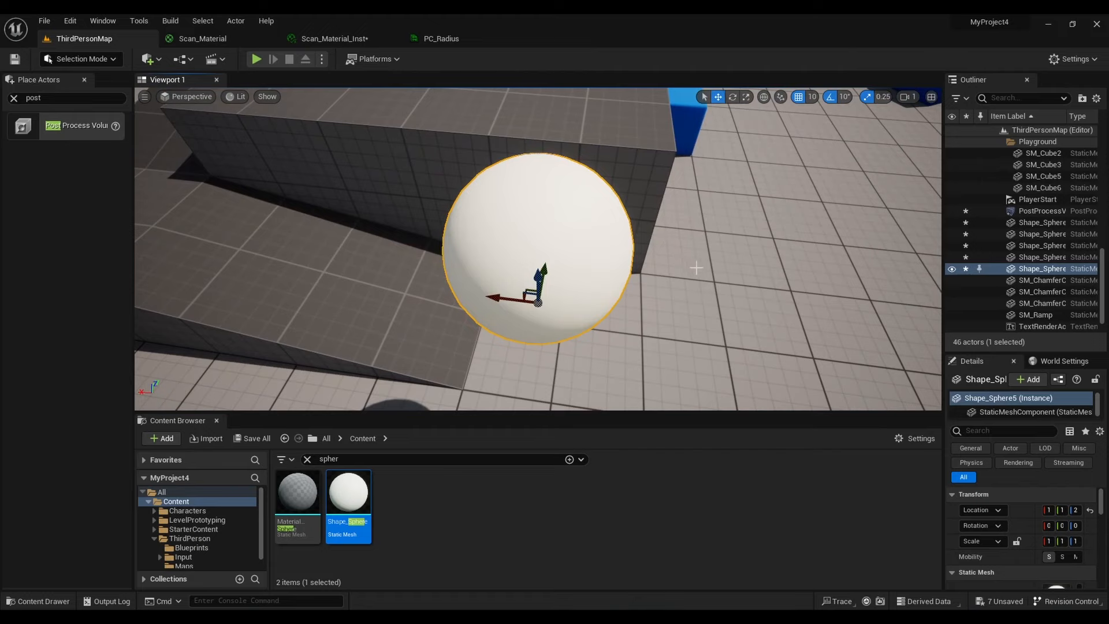
Move the newest sphere onto the top of the raised block behind the ramp, lower it to the surface, and save the level
scroll(692, 264, "down", 10)
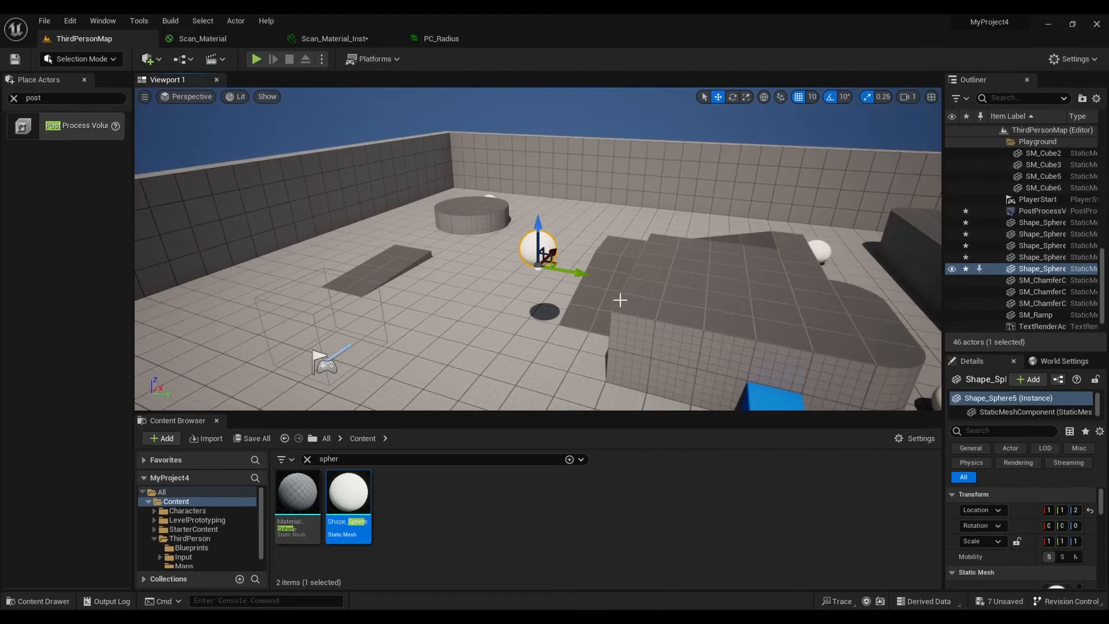
left_click_drag(578, 272, 773, 309)
left_click_drag(655, 316, 890, 316, "alt")
left_click_drag(587, 233, 546, 233)
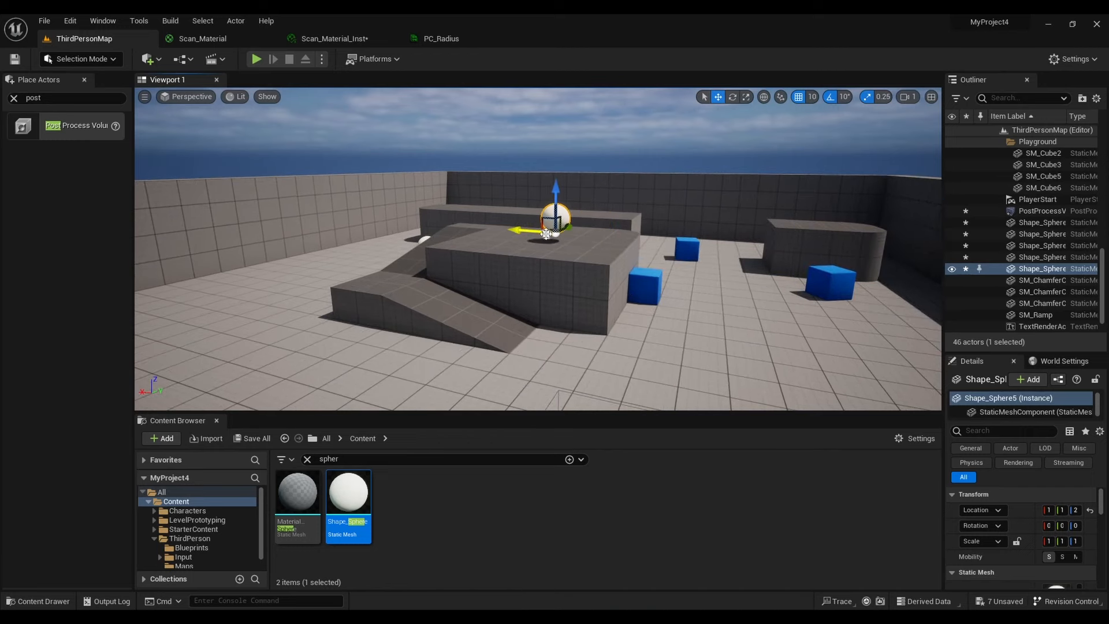
mouse_move(555, 188)
left_mouse_down()
mouse_move(560, 205)
mouse_move(564, 193)
left_mouse_up()
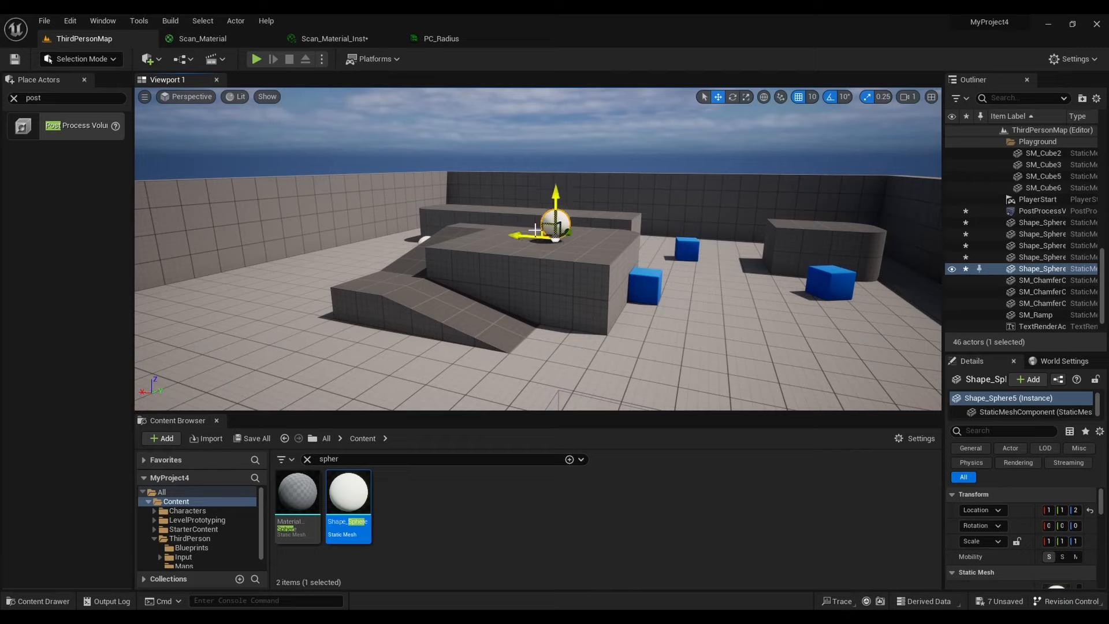
left_click(18, 59)
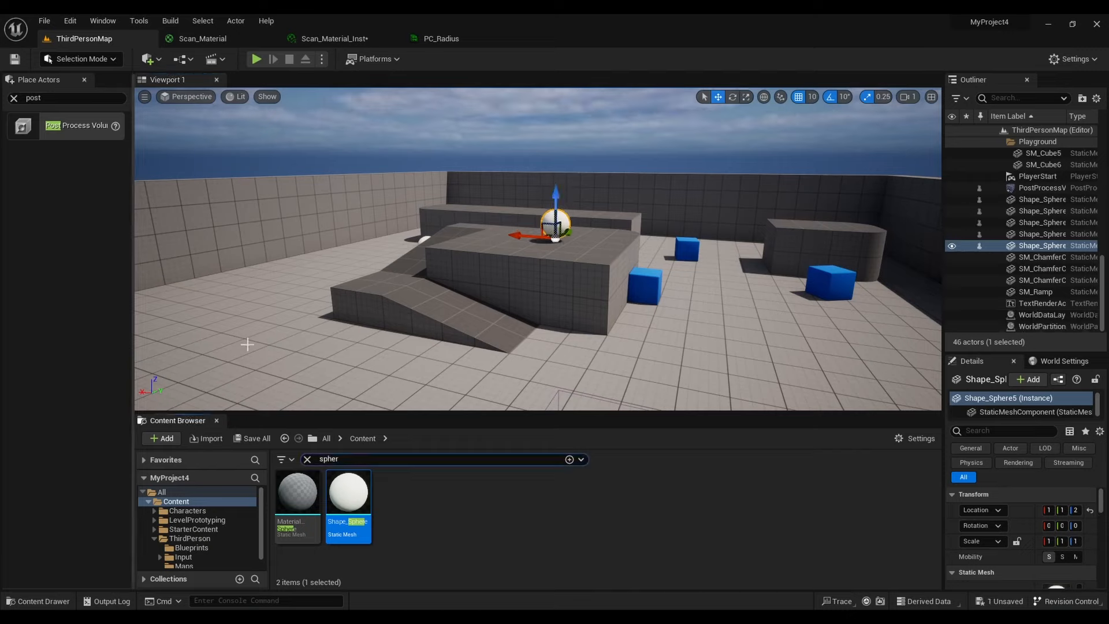
Clear the content search and open the BP_ThirdPersonCharacter blueprint from the ThirdPerson/Blueprints folder
left_click(327, 437)
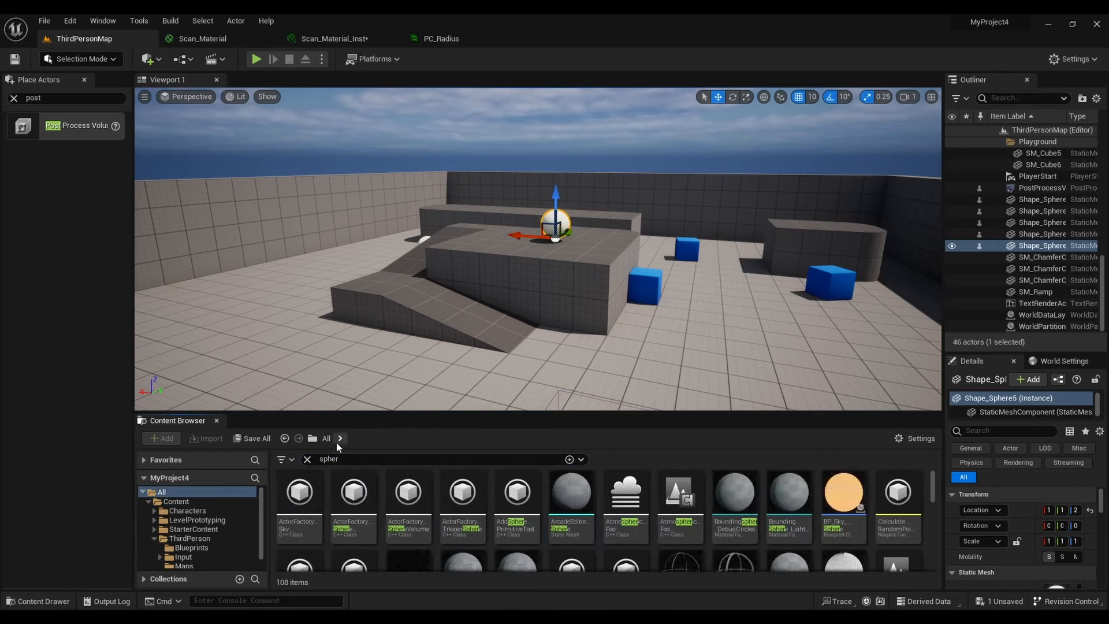
left_click(341, 439)
left_click(366, 457)
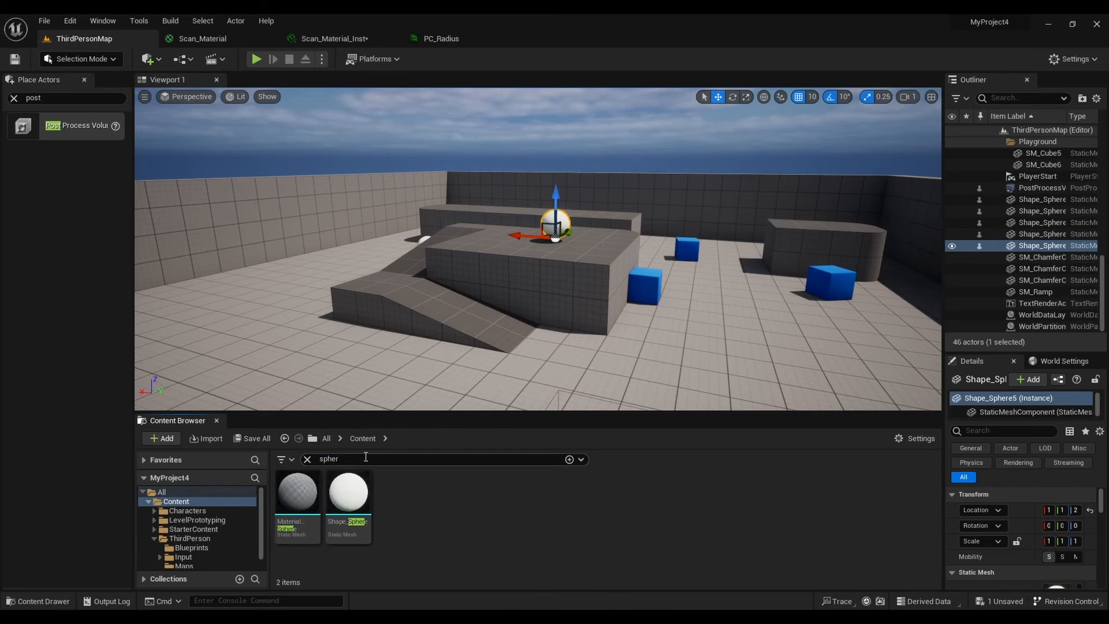
left_click(307, 459)
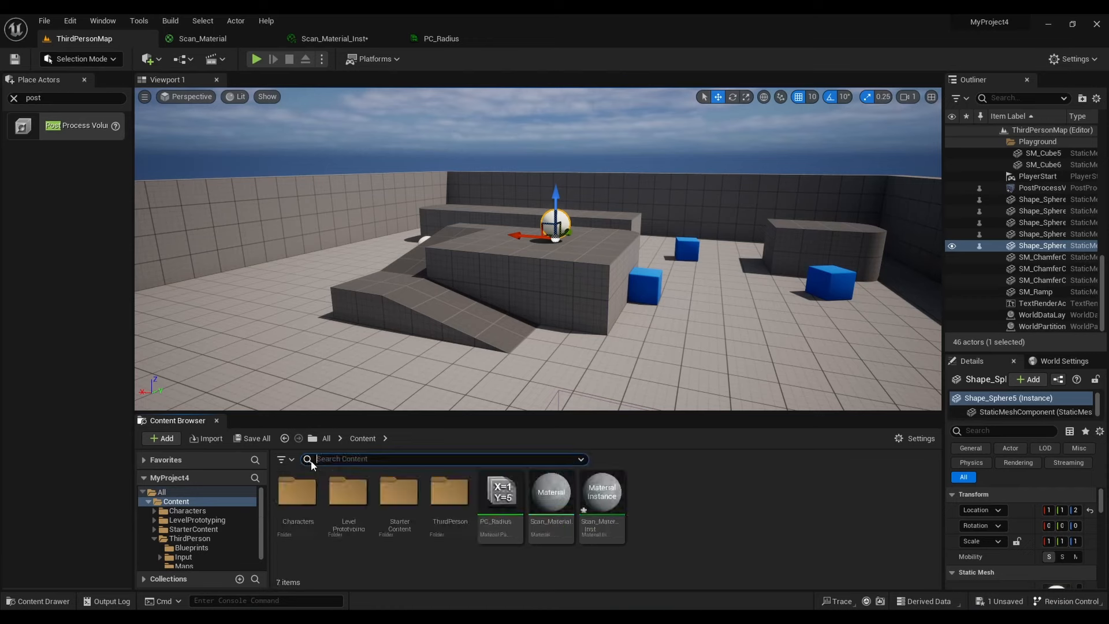
left_click(446, 498)
double_click(445, 498)
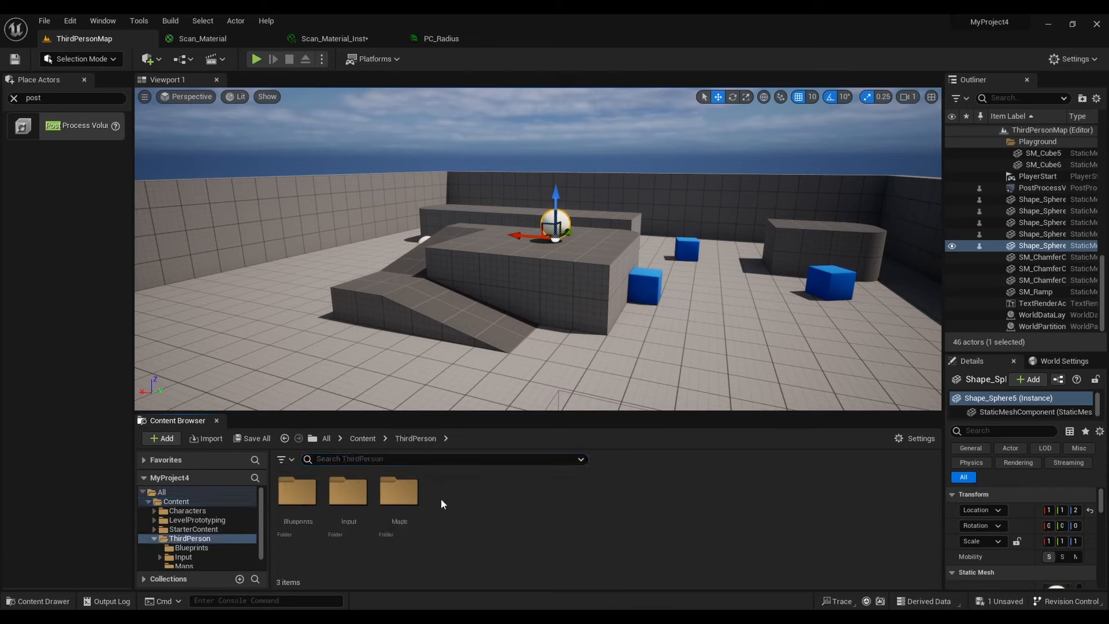
double_click(297, 494)
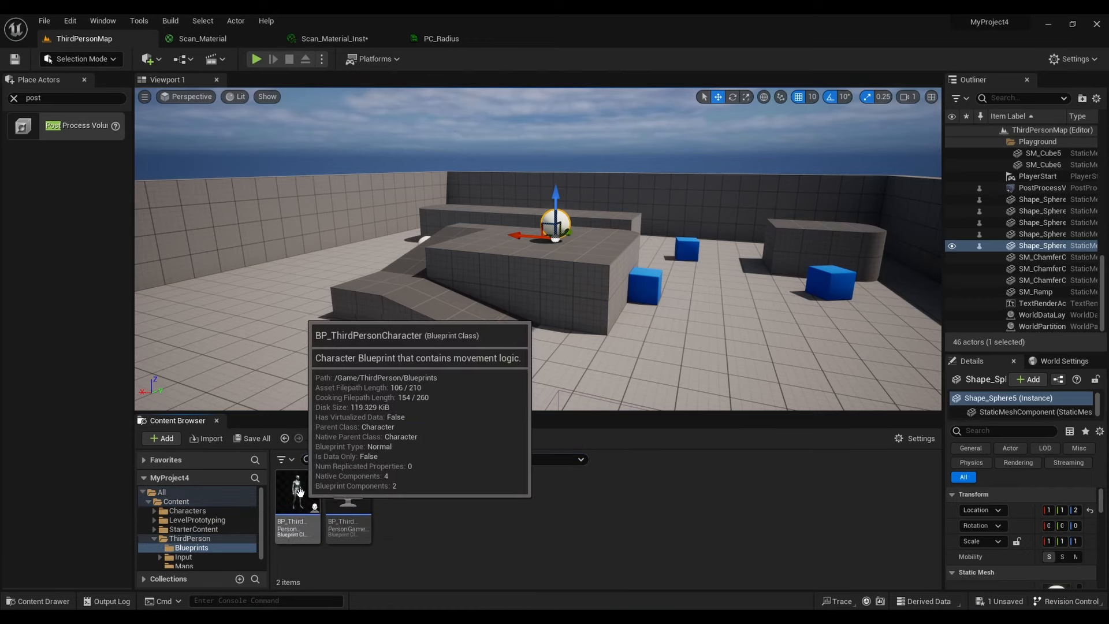
left_click(301, 492)
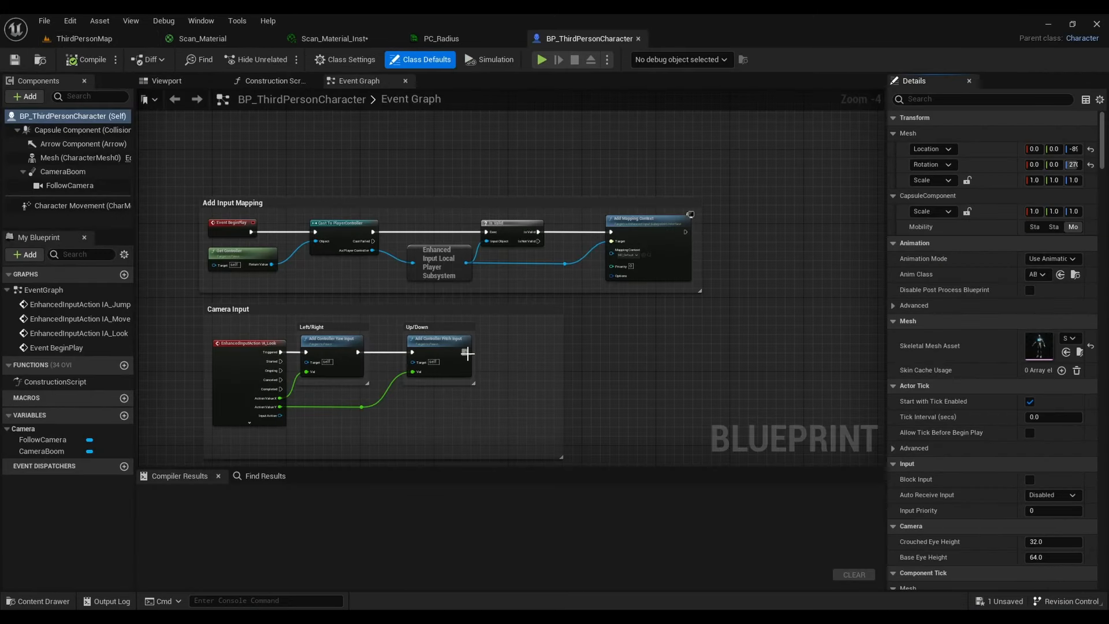
Add a keyboard event for the 0 key in the empty area below the Jump Input group of the Event Graph
scroll(508, 419, "down", 2)
right_click_drag(509, 419, 523, 209)
scroll(543, 358, "up", 2)
right_click_drag(543, 358, 619, 209)
right_click_drag(569, 275, 552, 277)
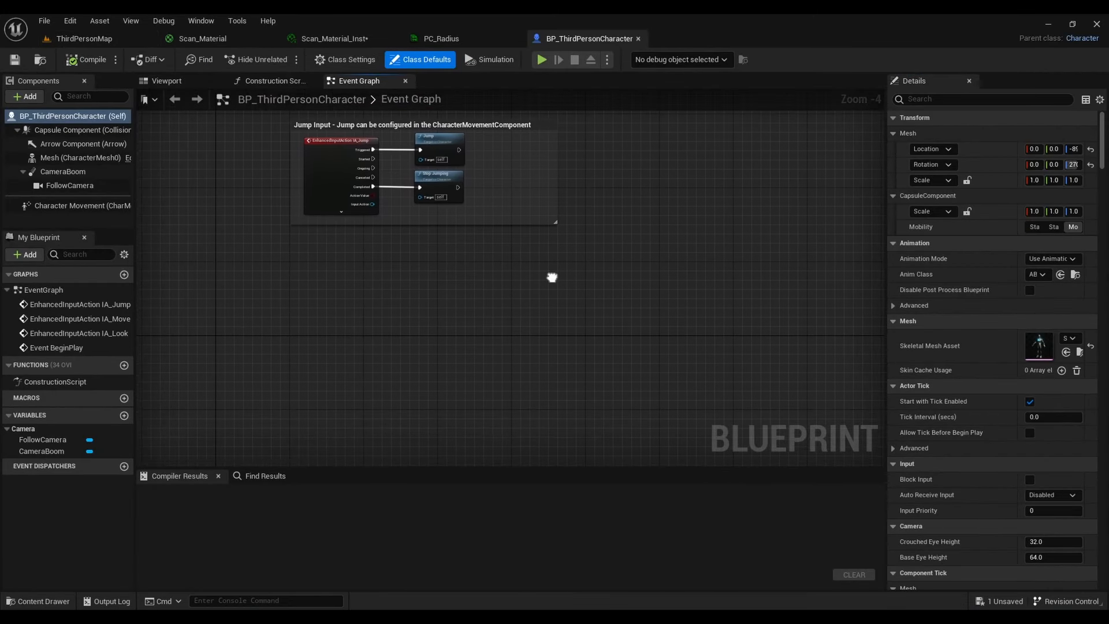
scroll(483, 304, "up", 1)
right_click_drag(466, 297, 484, 306)
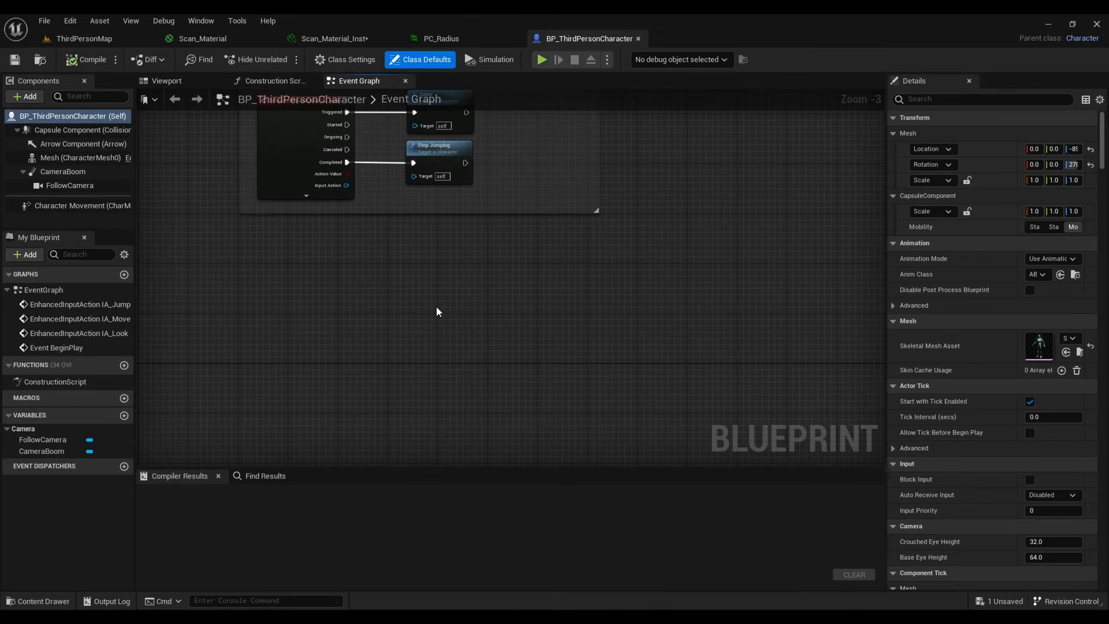
right_click(380, 293)
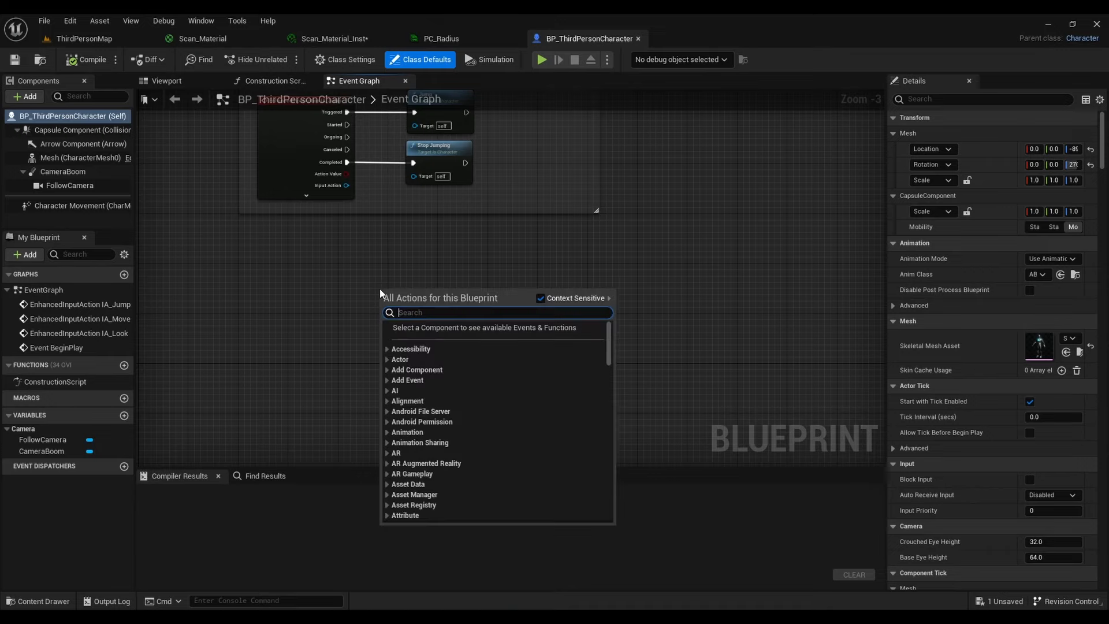
type("keybo")
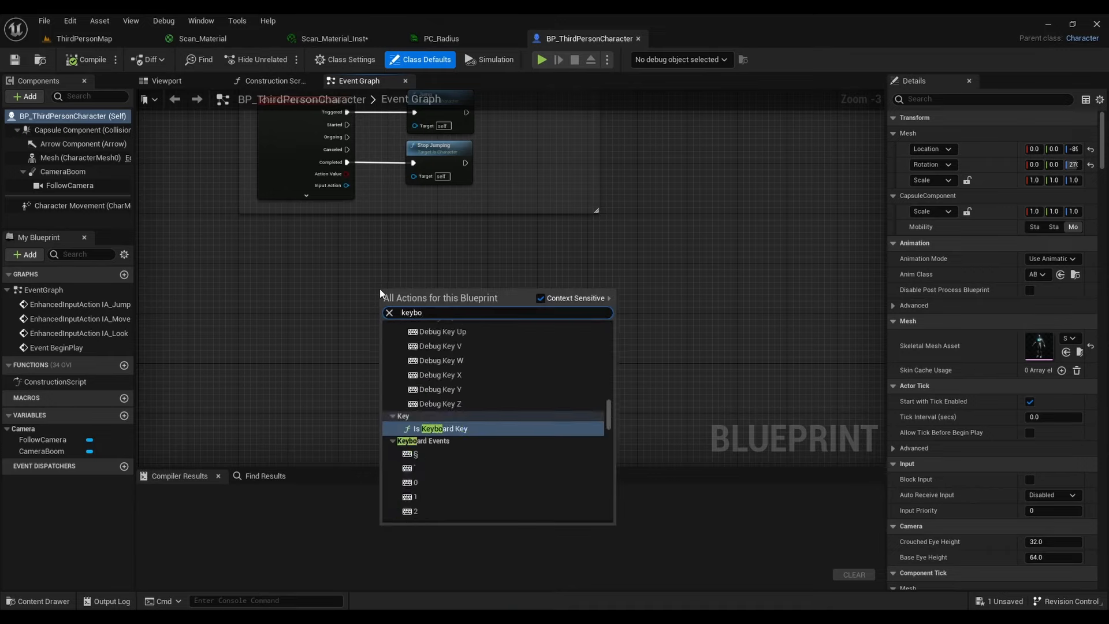
left_click(412, 482)
scroll(387, 297, "up", 2)
left_click_drag(387, 297, 274, 281)
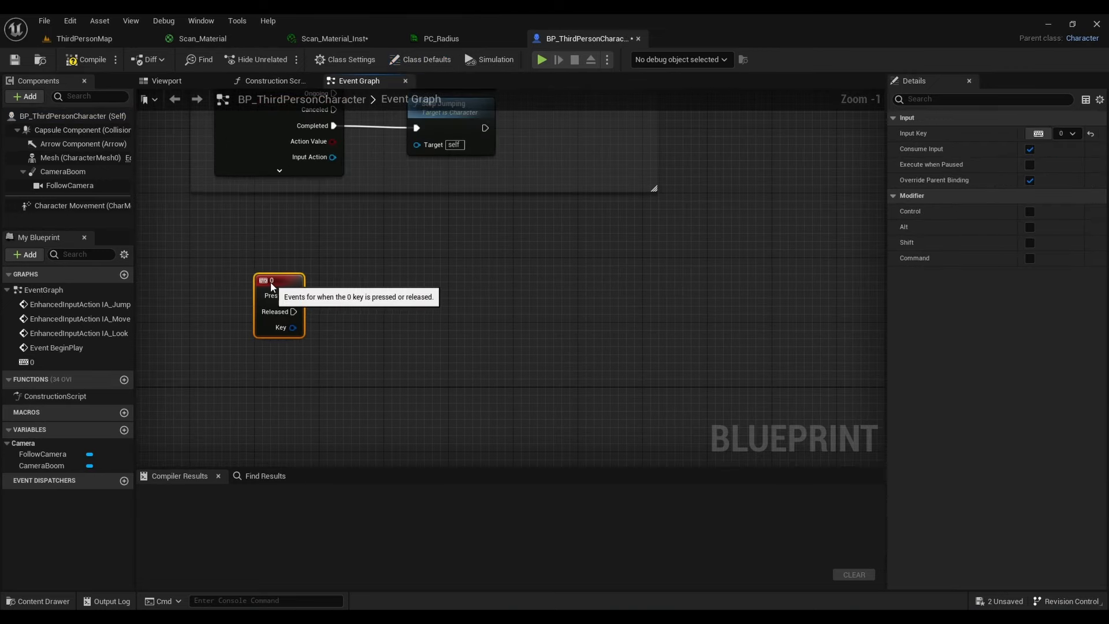
Set the new keyboard event's input key to Q
left_click(1038, 133)
key("q")
right_click_drag(705, 262, 774, 240)
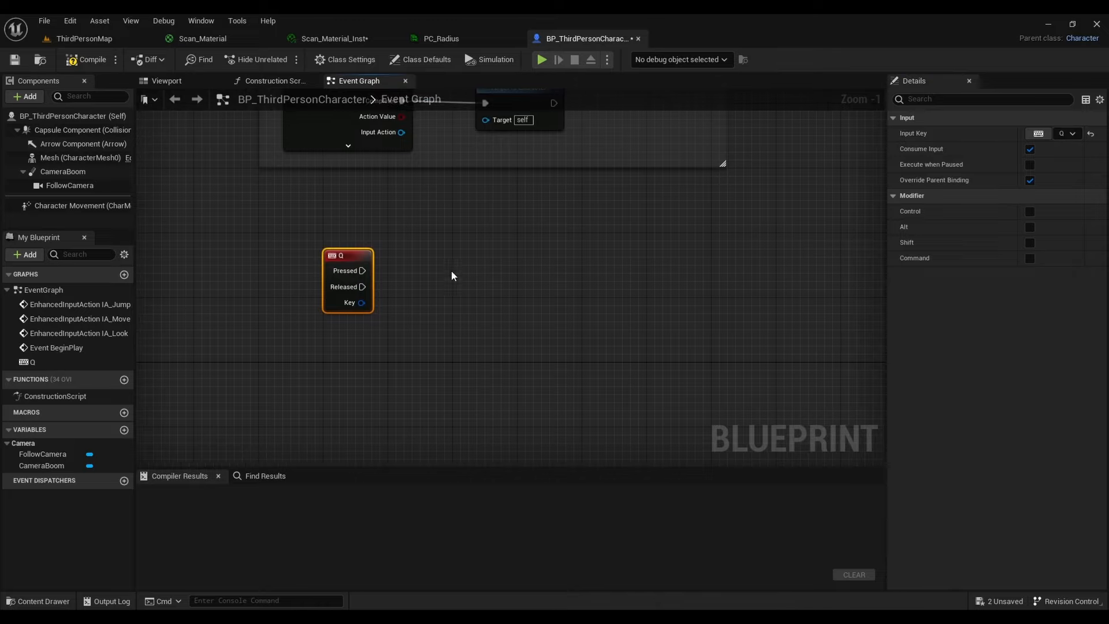
Add a Timeline node driven by the Q event's Pressed output into Play, and line it up beside the event
left_click_drag(345, 256, 410, 271)
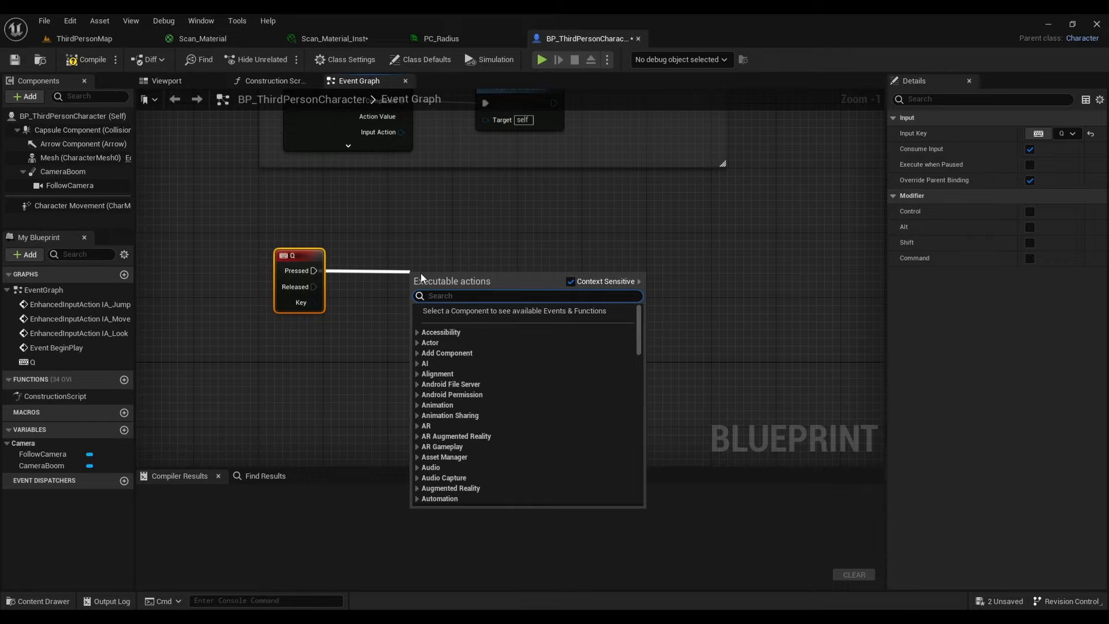
type("time")
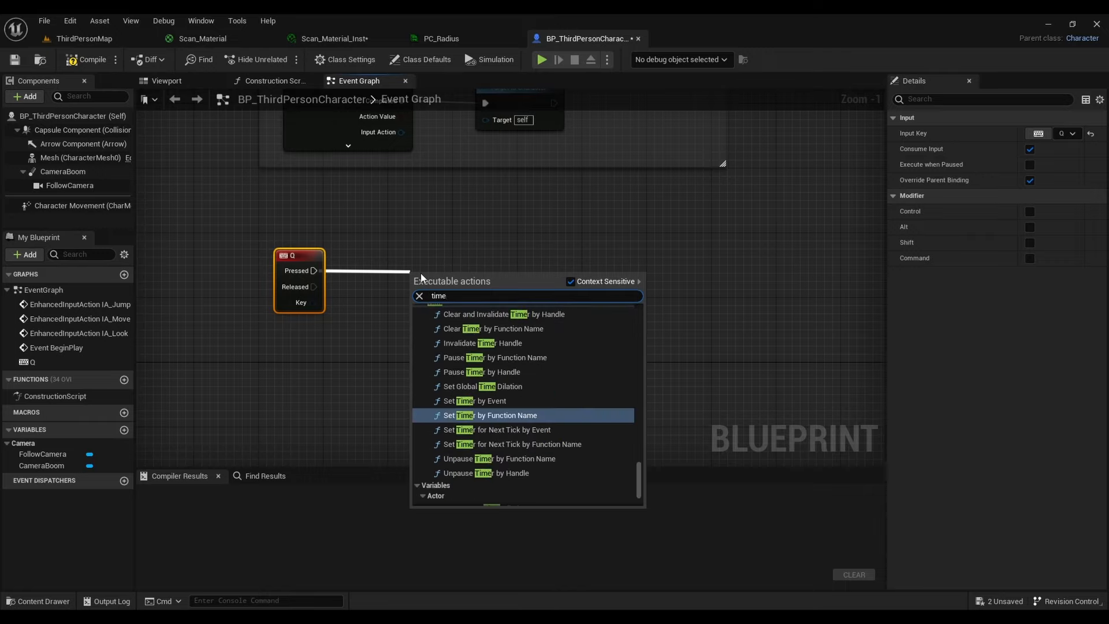
type("lin")
key("Return")
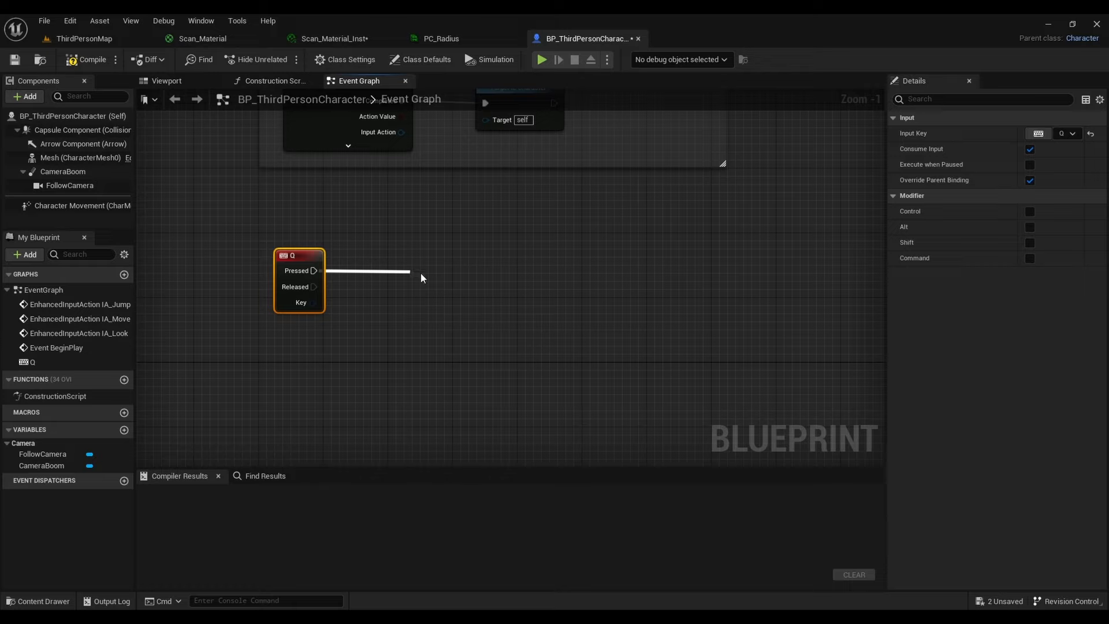
key("Return")
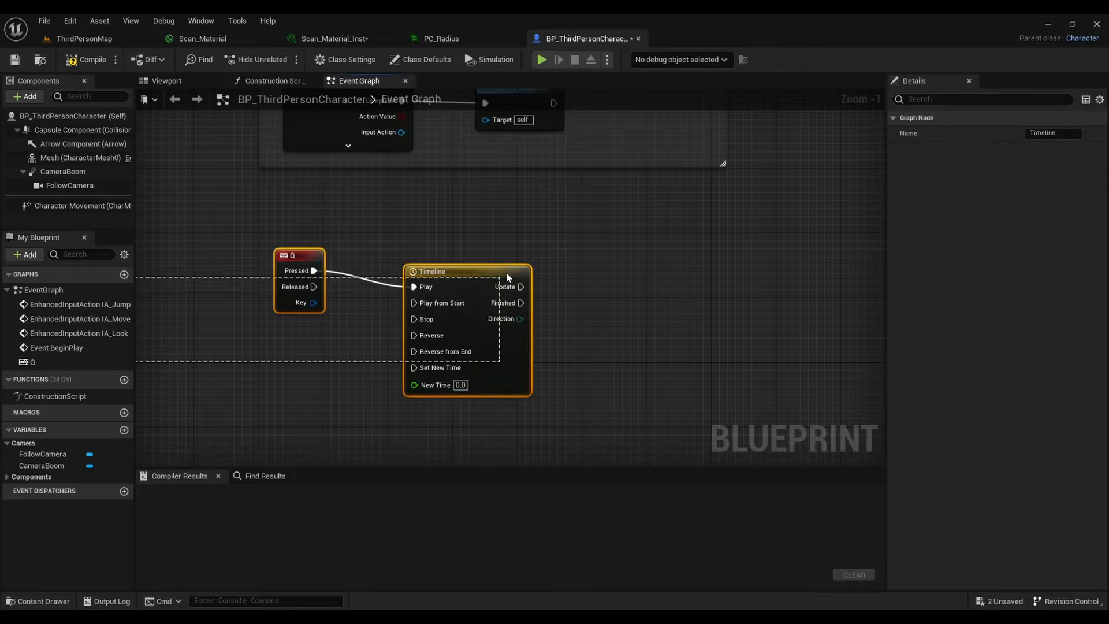
left_click(537, 245)
left_click_drag(522, 267, 546, 251)
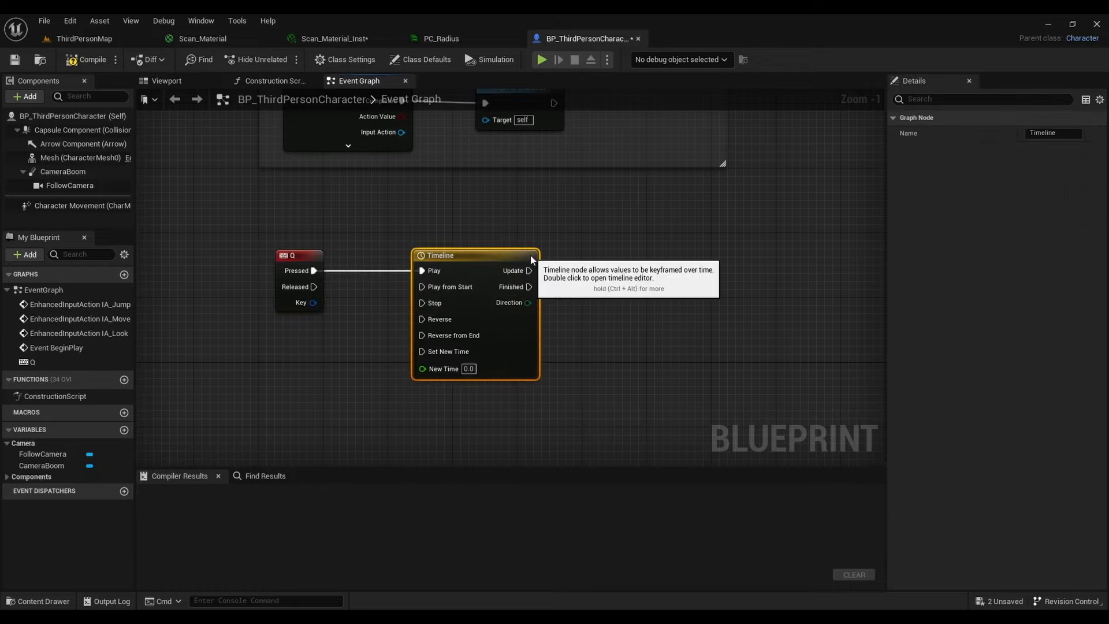
Add a Set Scalar Parameter Value node driven by the Timeline's Update output and place it beside the Timeline
right_click_drag(594, 279, 540, 268)
left_click_drag(488, 260, 587, 276)
type("set sca")
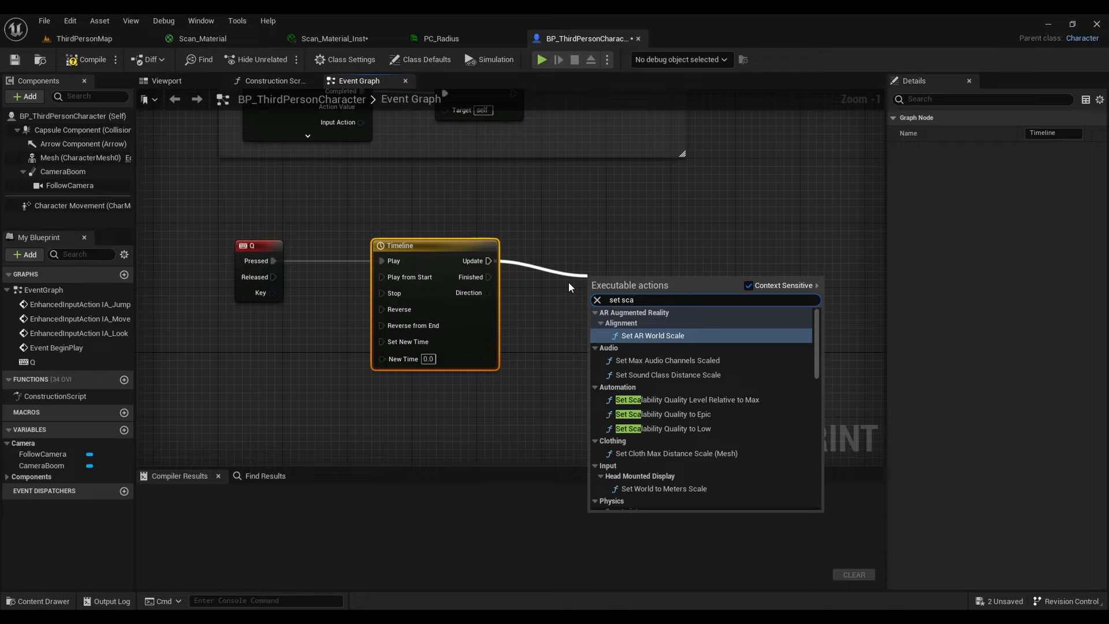
type("lar pa")
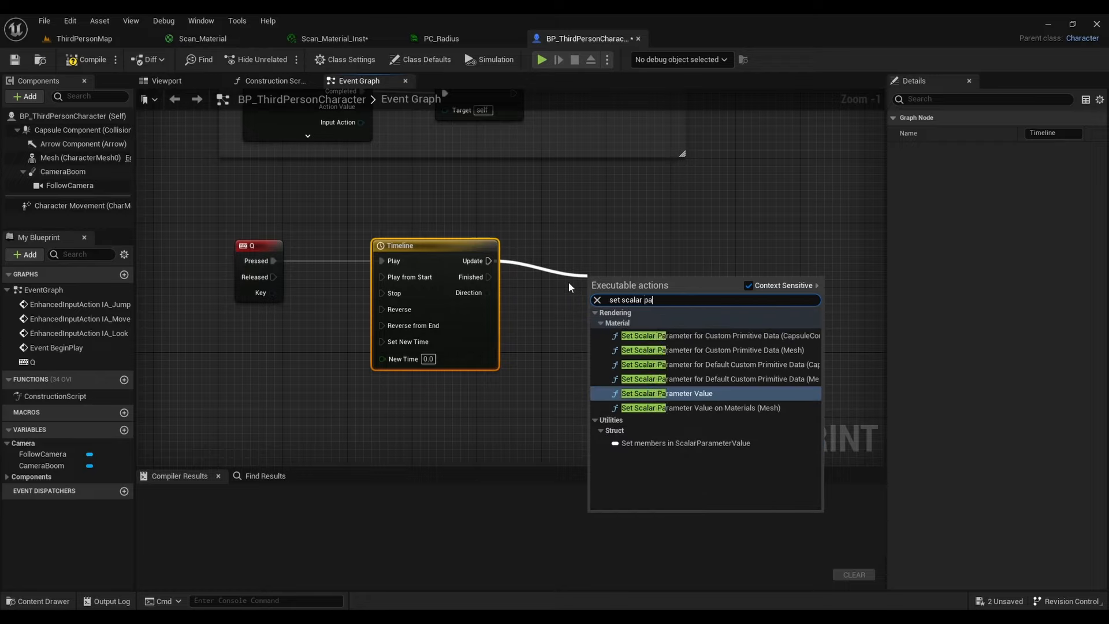
key("Return")
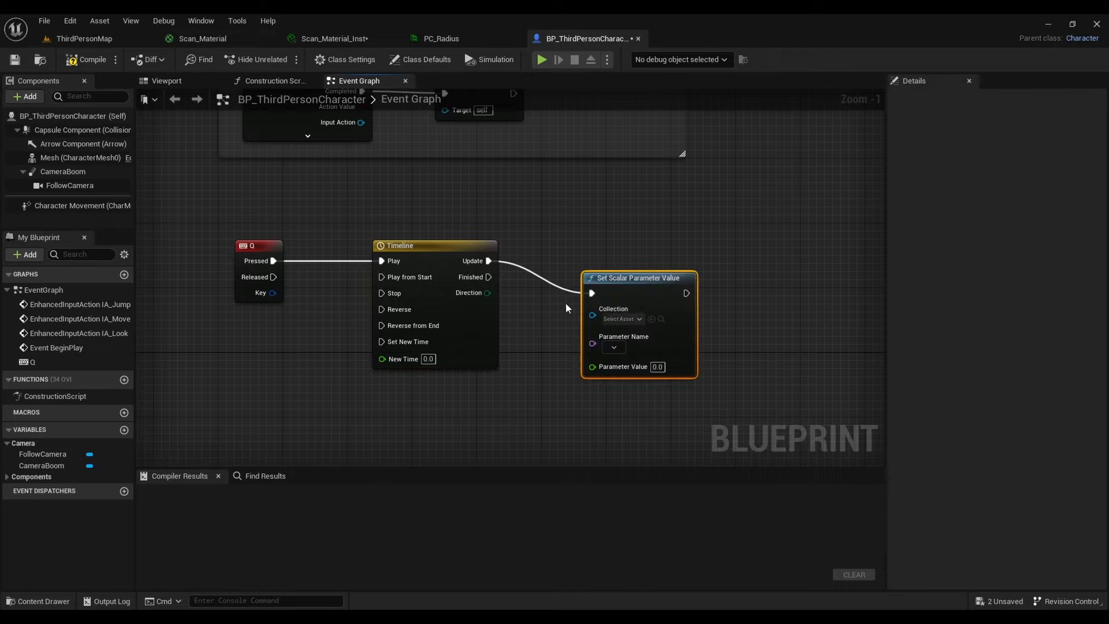
left_click_drag(633, 286, 682, 261)
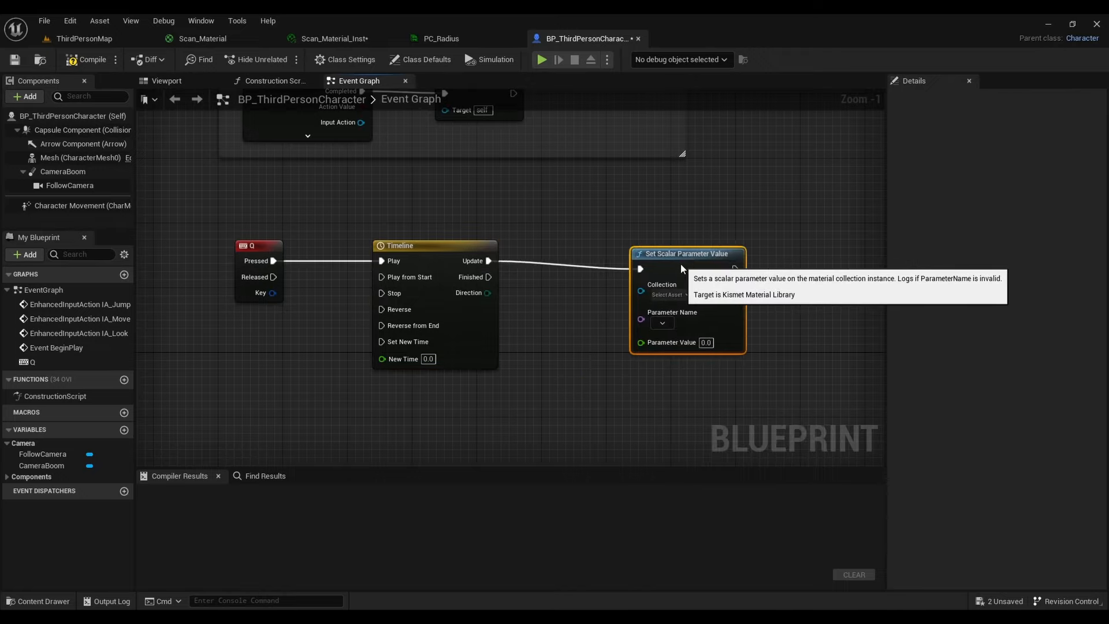
Set the Set Scalar Parameter Value node's collection to PC_Radius and parameter name to Radius, and align it with the Timeline
left_click(685, 296)
left_click(712, 383)
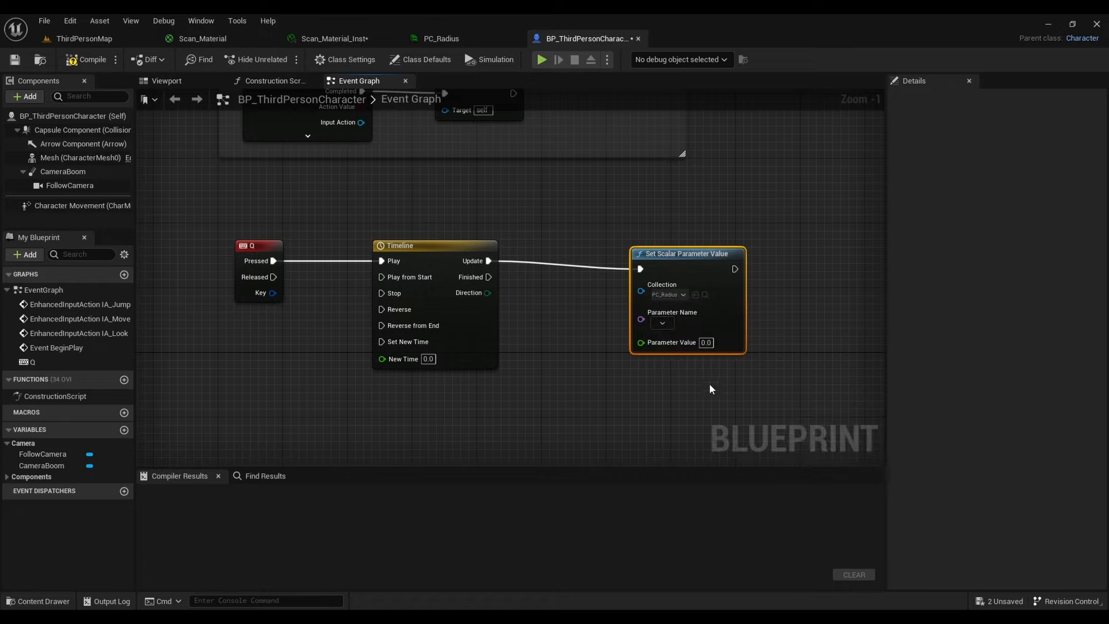
left_click(662, 323)
left_click(664, 338)
right_click_drag(693, 302, 730, 287)
left_click_drag(734, 245, 750, 238)
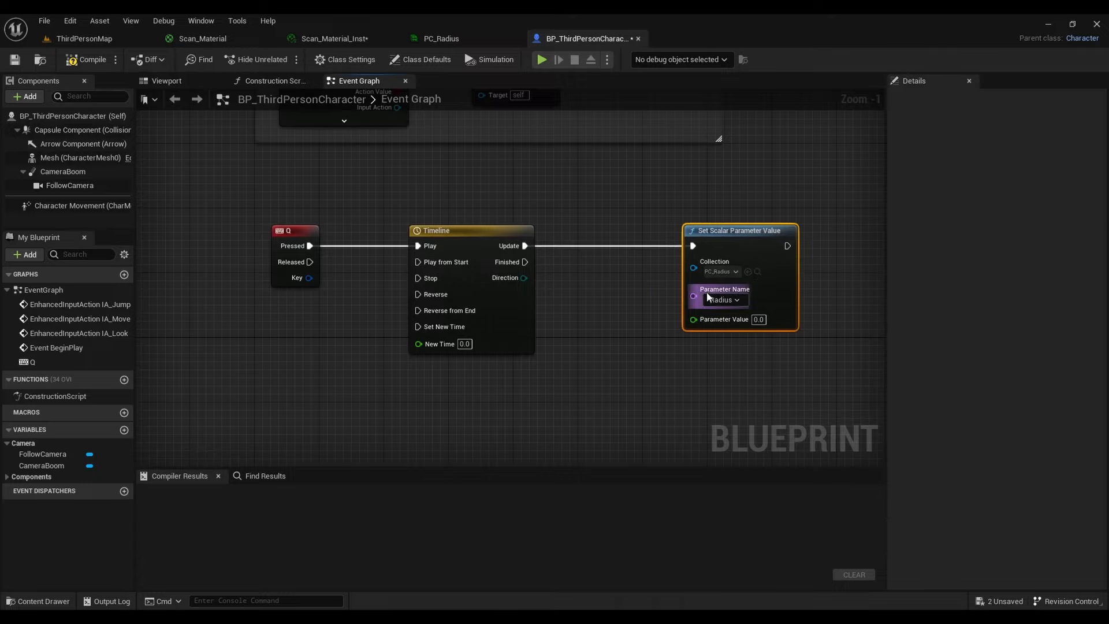
right_click_drag(704, 298, 713, 296)
Open the Timeline node for editing and add a float track with its default name
double_click(501, 228)
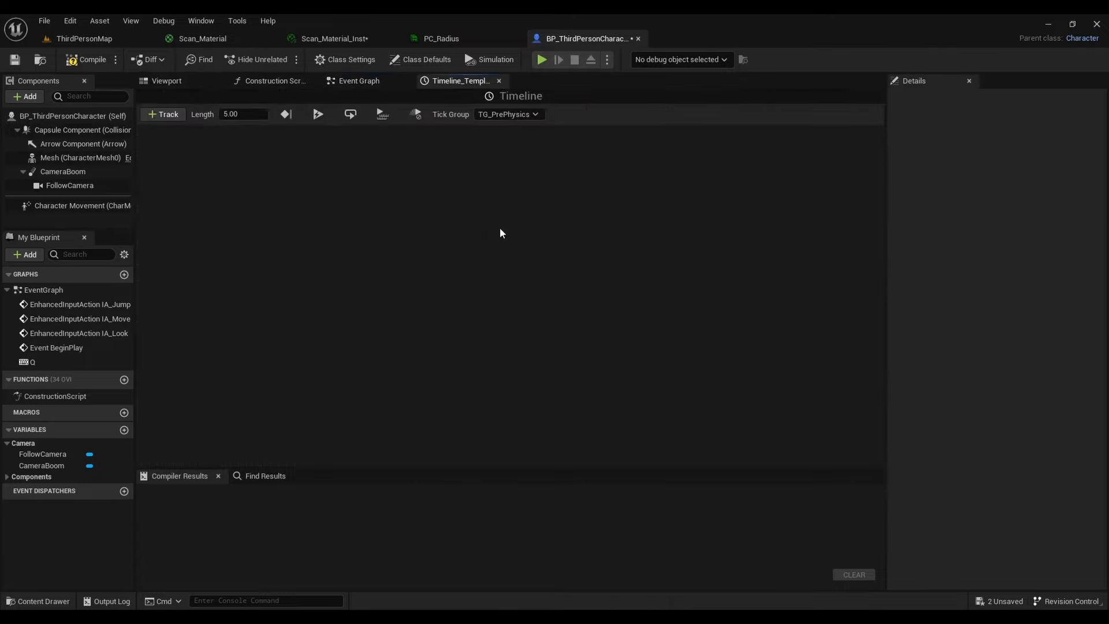
left_click(155, 115)
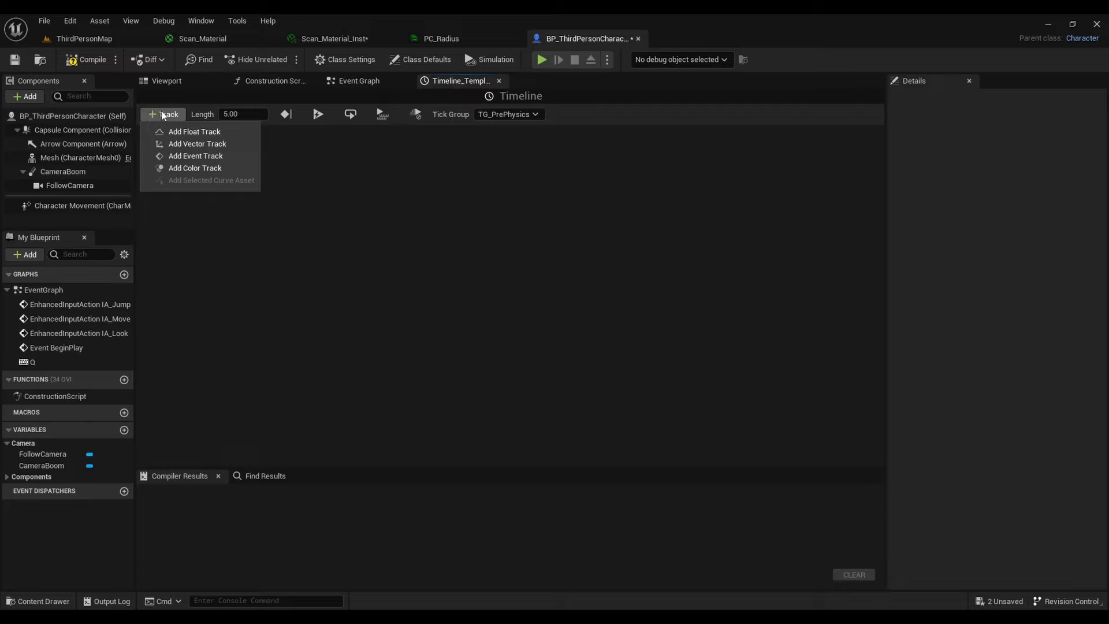
left_click(194, 131)
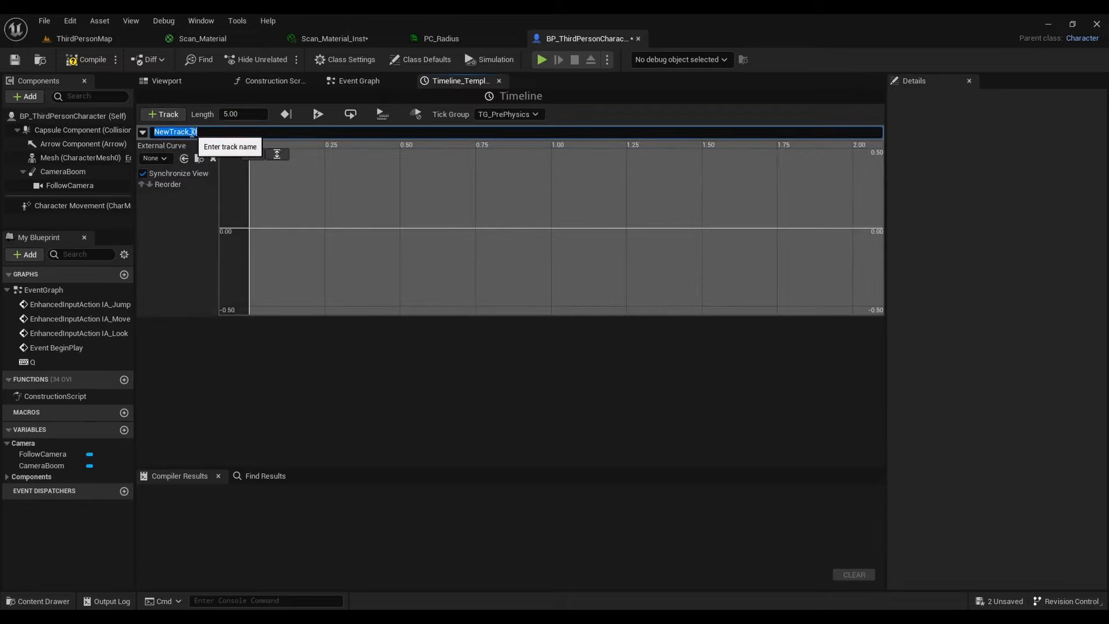
Add two keys to the float curve, at about time 0.02, value 0.05 and about time 0.54, value 0.26
left_click(251, 224)
right_click(248, 248)
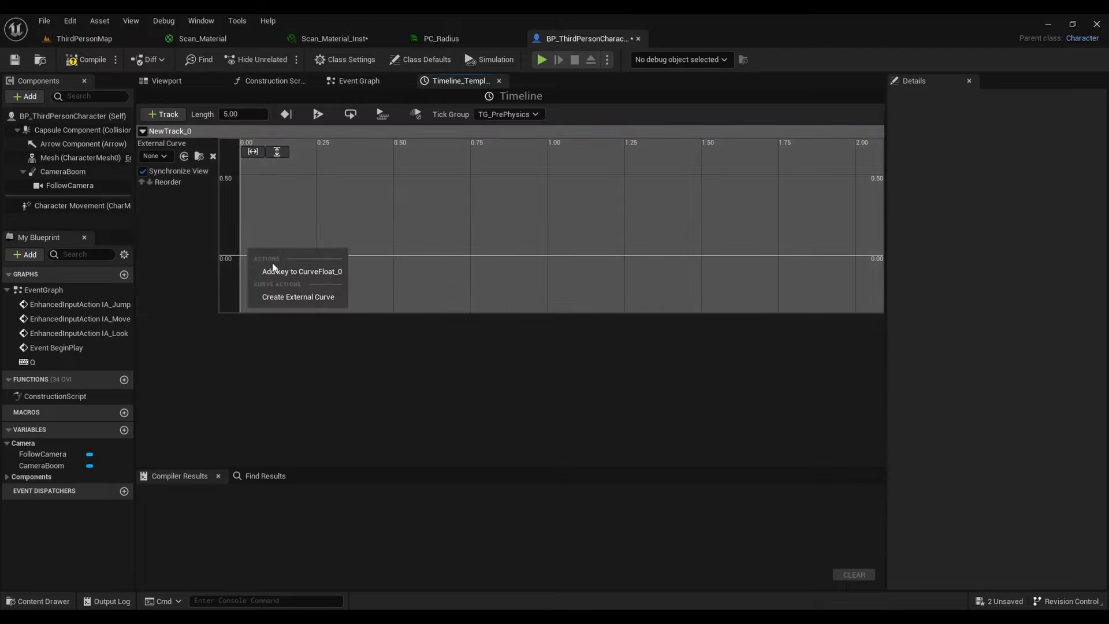
left_click(285, 272)
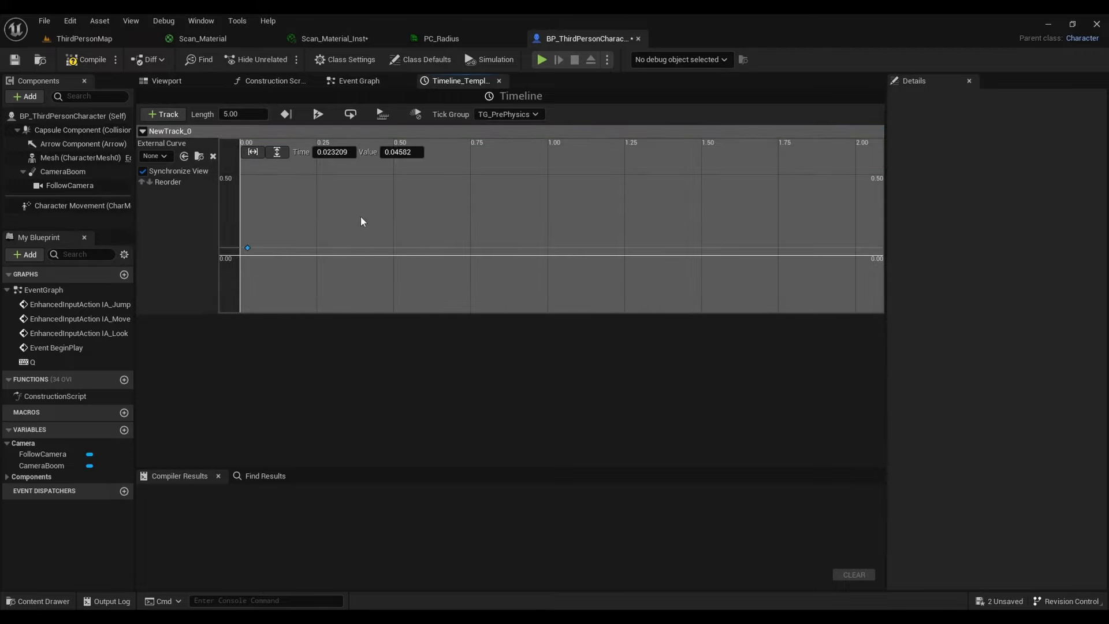
right_click(407, 217)
left_click(462, 237)
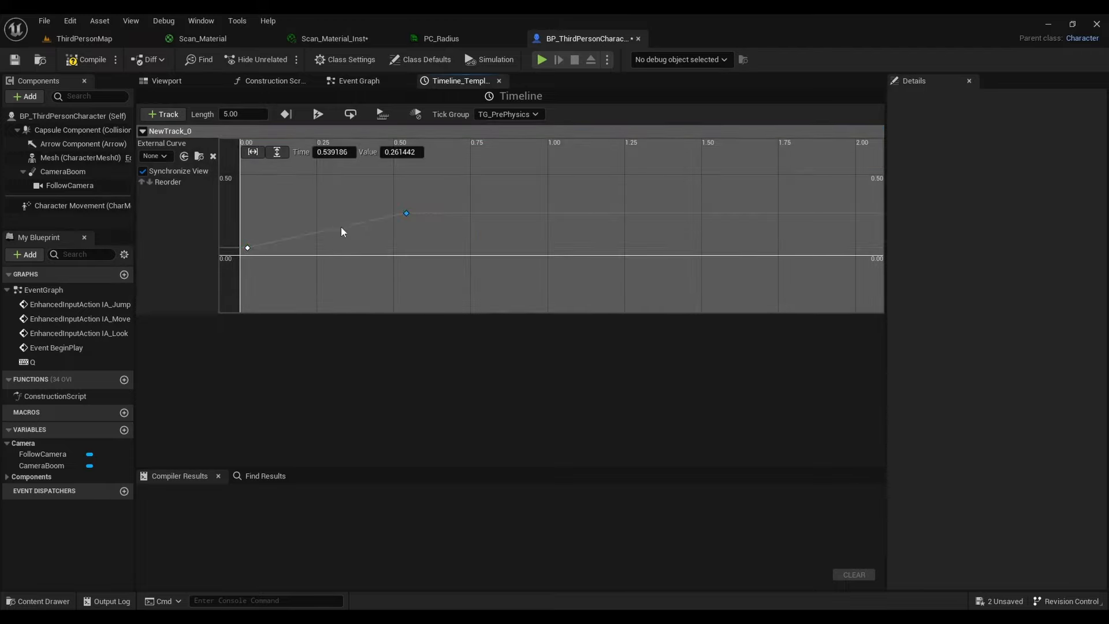
Set the timeline's length to 2.00 seconds
left_click(248, 248)
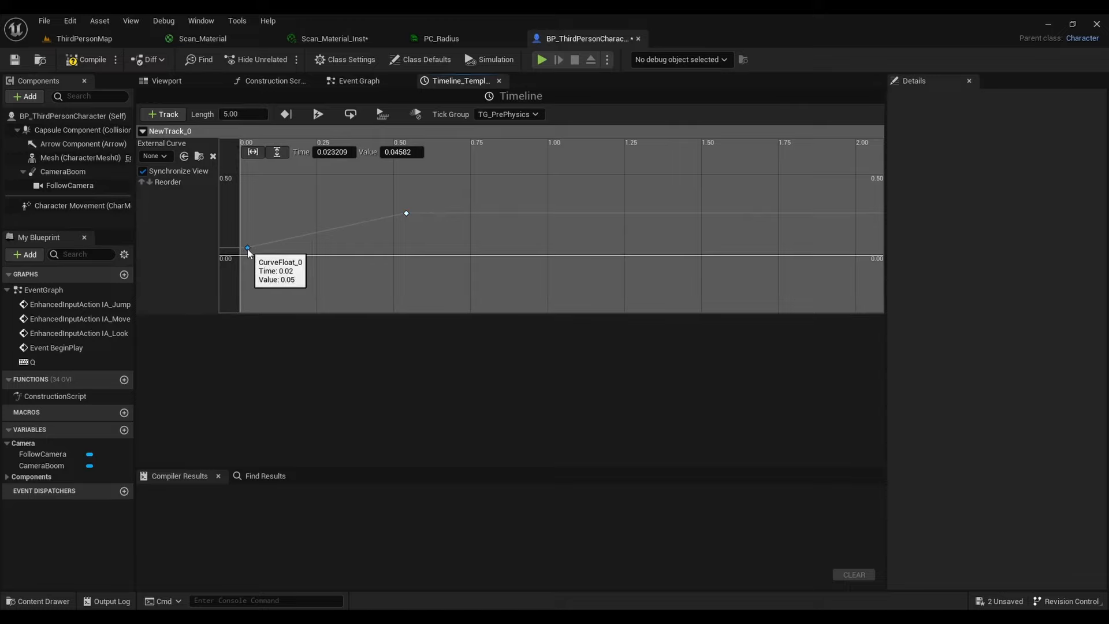
left_click(237, 115)
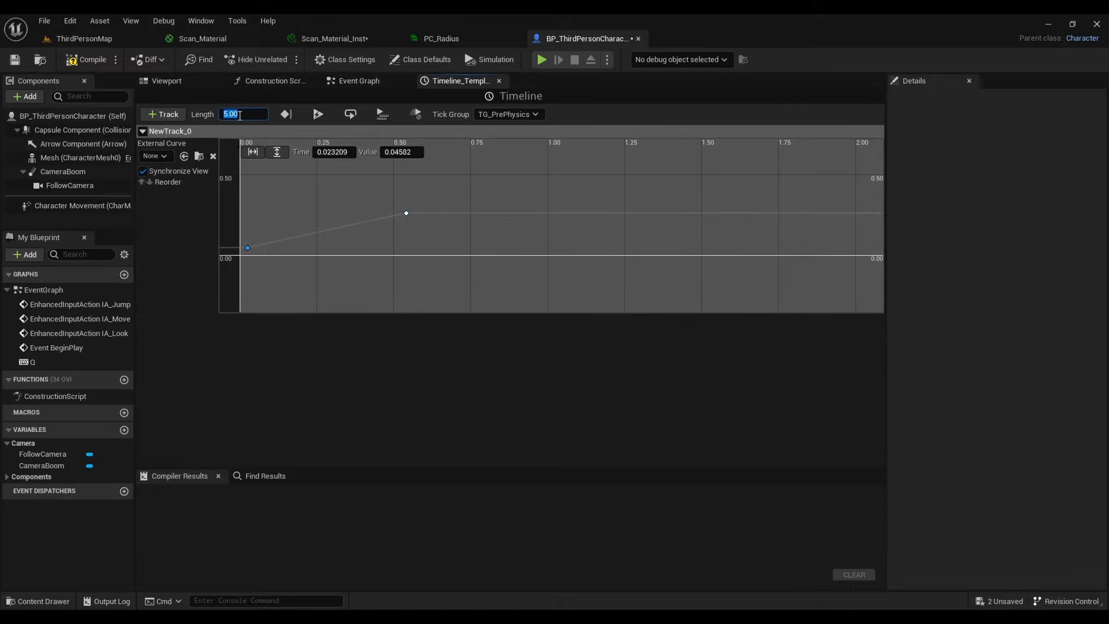
type("2")
key("Return")
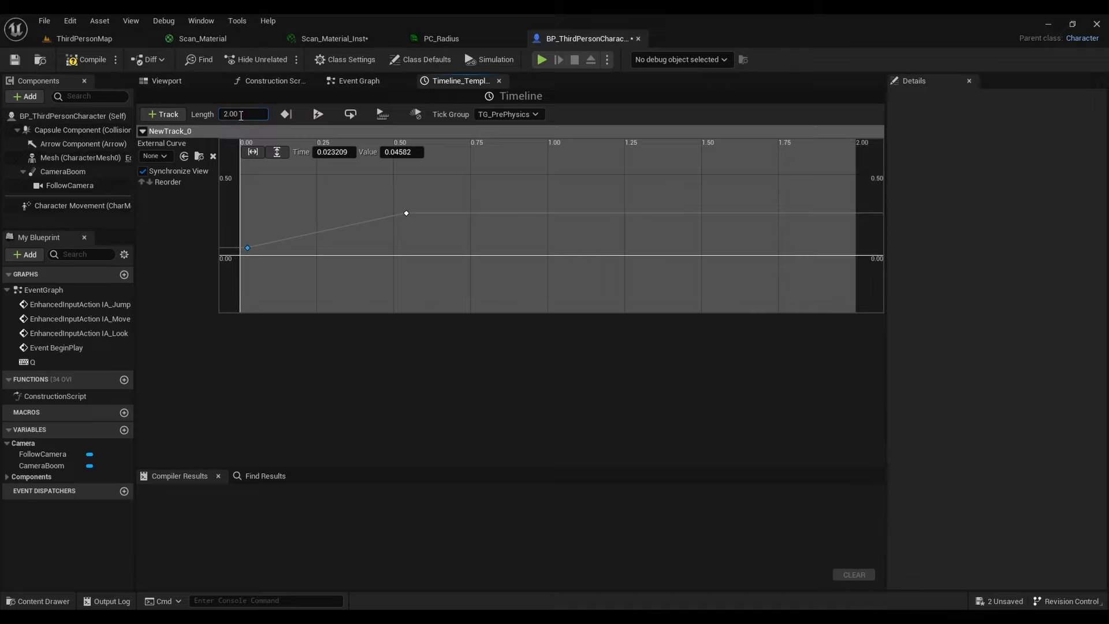
Set the first curve key's time to 0 and its value to 0
left_click(336, 152)
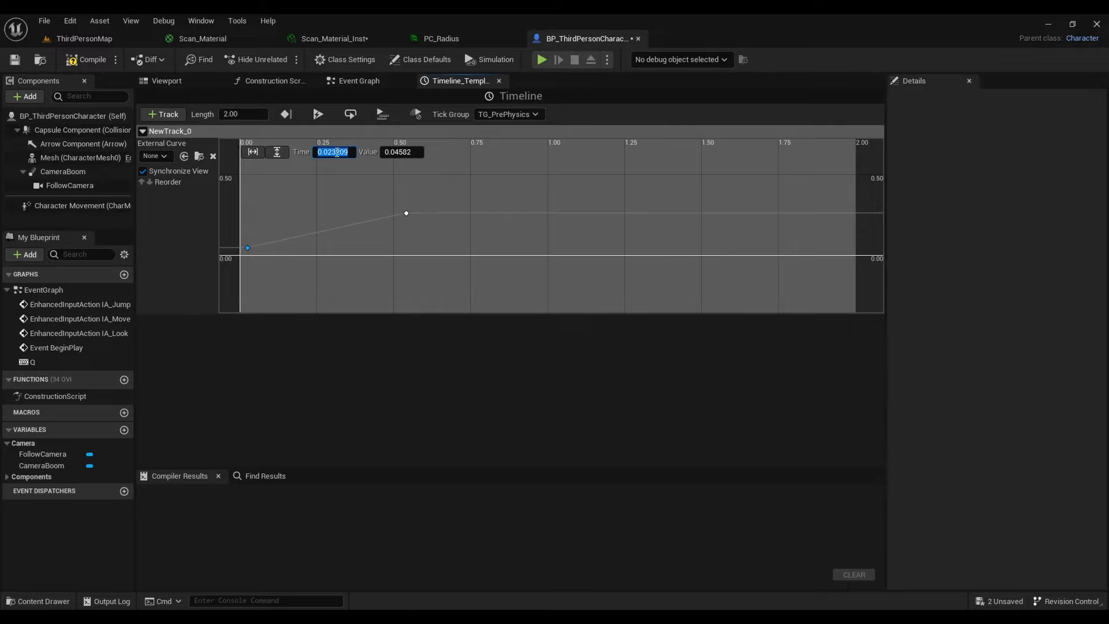
type("0")
left_click(386, 151)
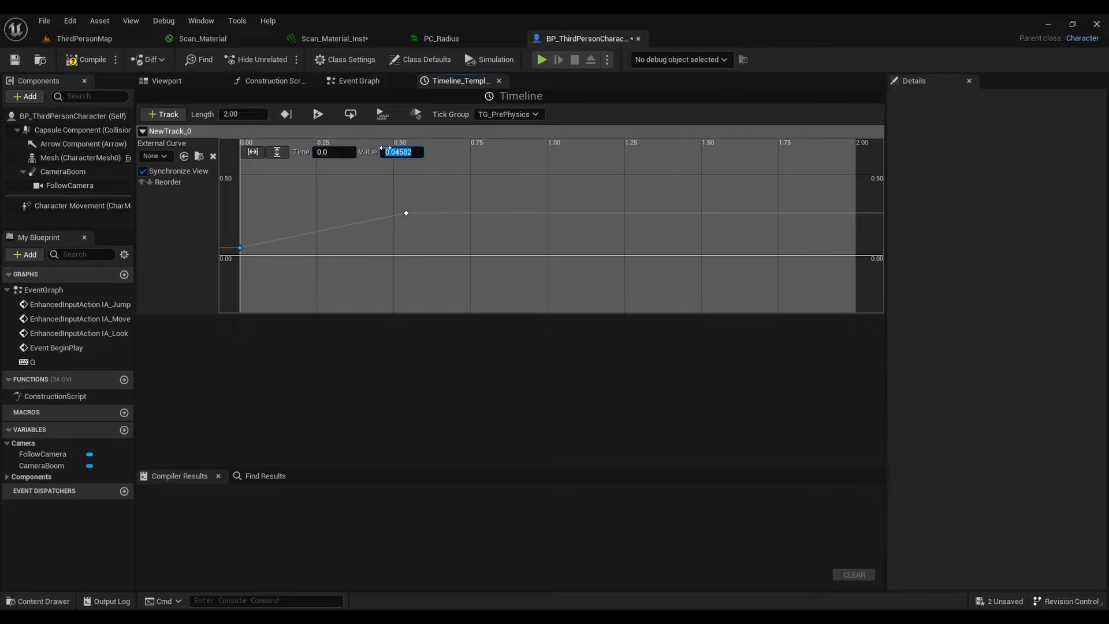
type("0")
key("Return")
Set the second curve key's time to 2.0 and its value to 1.0
left_click(406, 214)
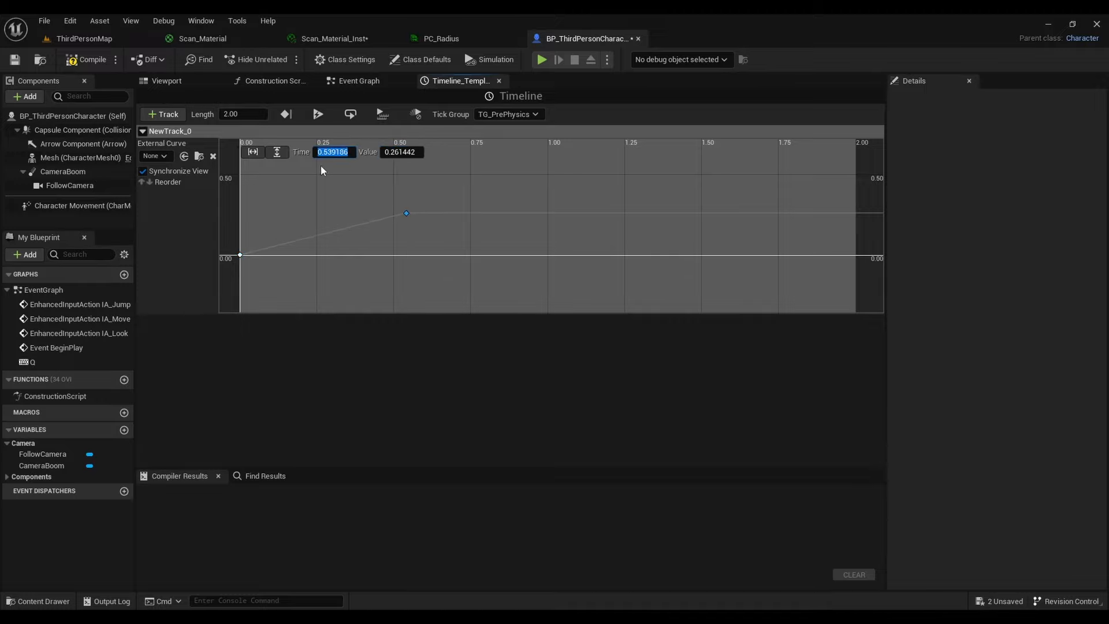
type("2")
key("Return")
left_click(400, 152)
type("144")
key("Return")
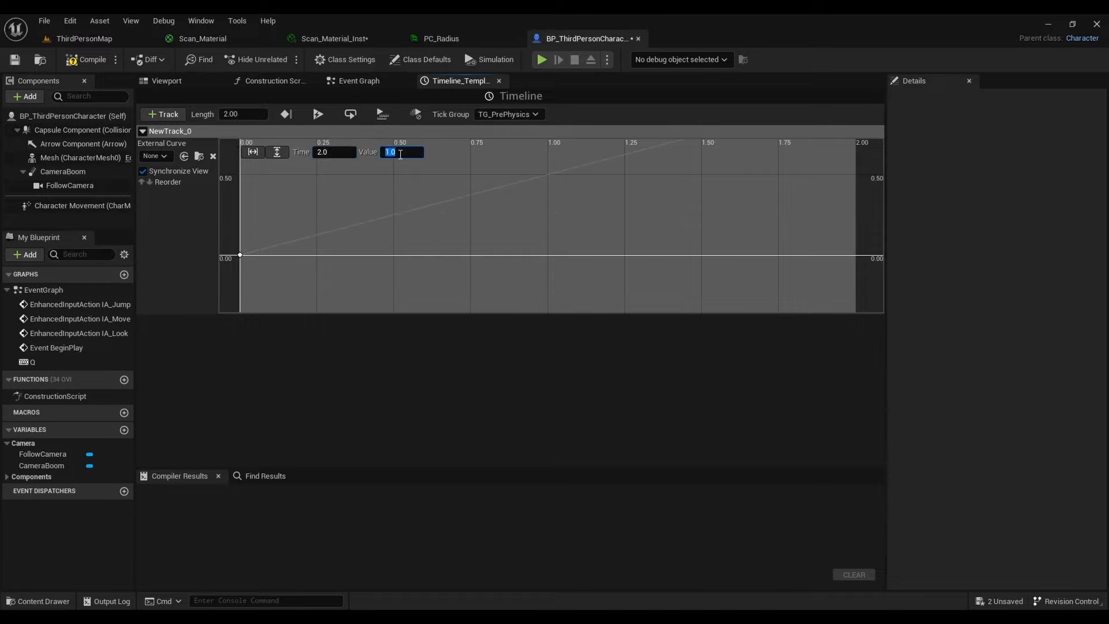